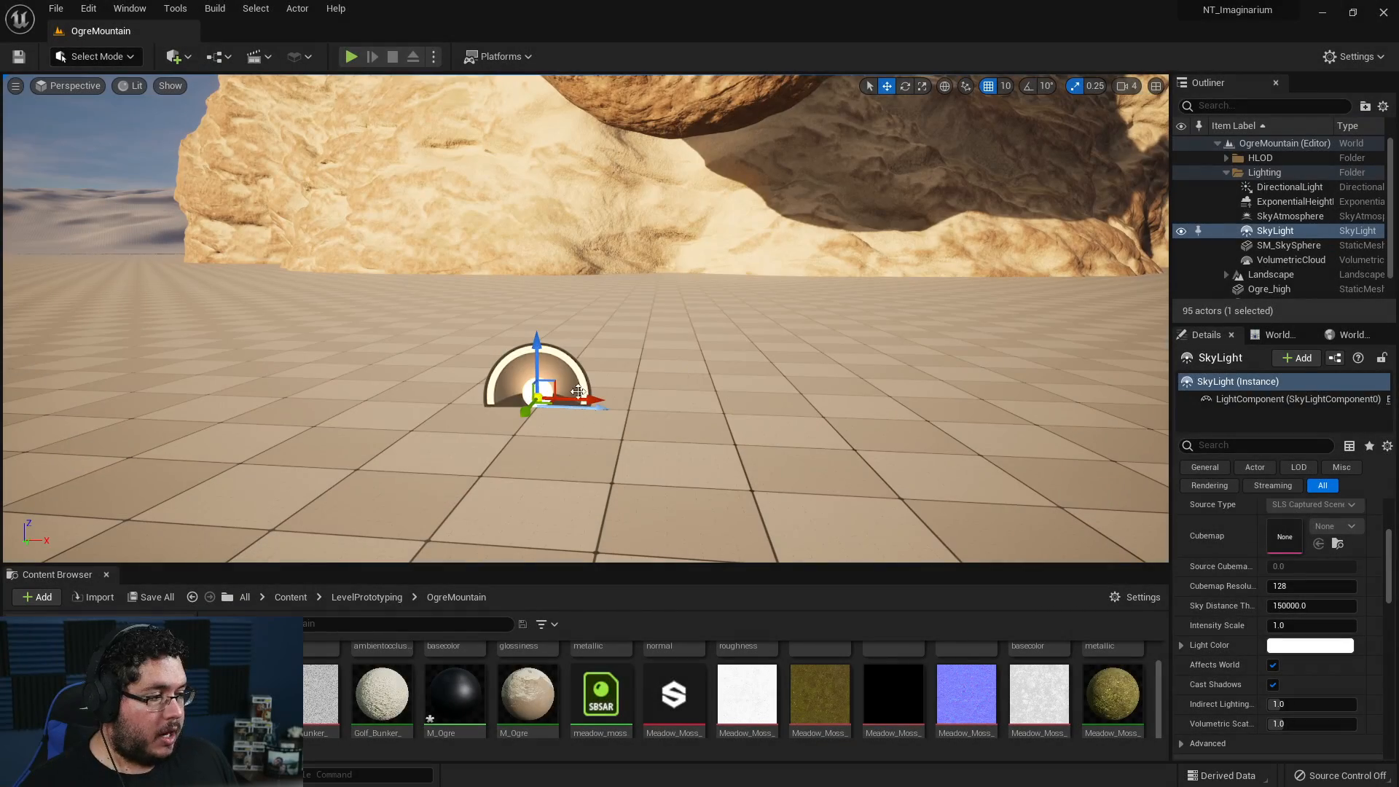
- Examine the ogre mountain from ground level up to its mossy top in the level viewport
right_click_drag(578, 392, 544, 352)
key("s")
key("s")
key("w")
key("w")
key("a")
key("e")
key("e")
key("w")
key("s")
key("e")
key("s")
key("q")
key("w")
- Play the level and run the character across the mossy top of the ogre mountain to inspect its surface
left_click(351, 57)
key("w")
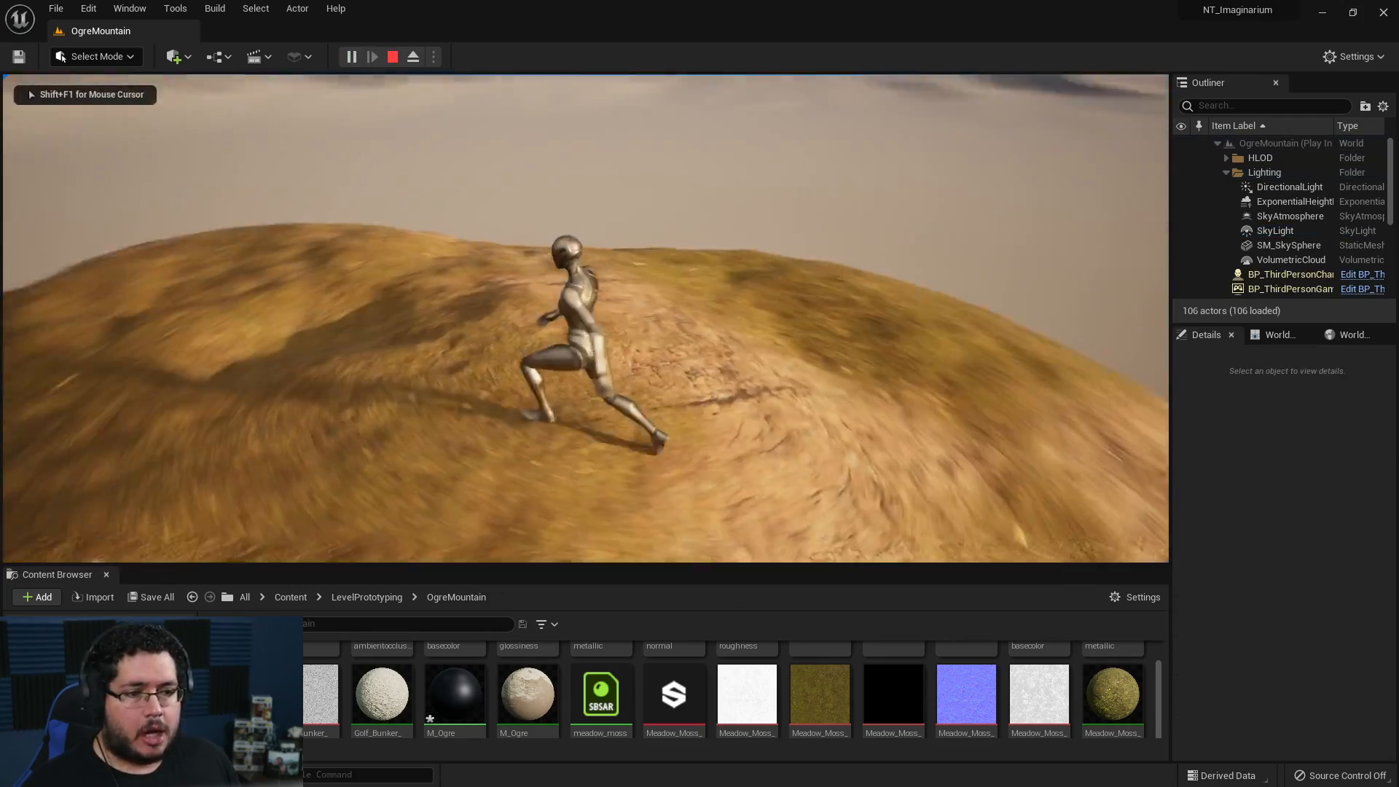
key("w")
key("a")
key("w")
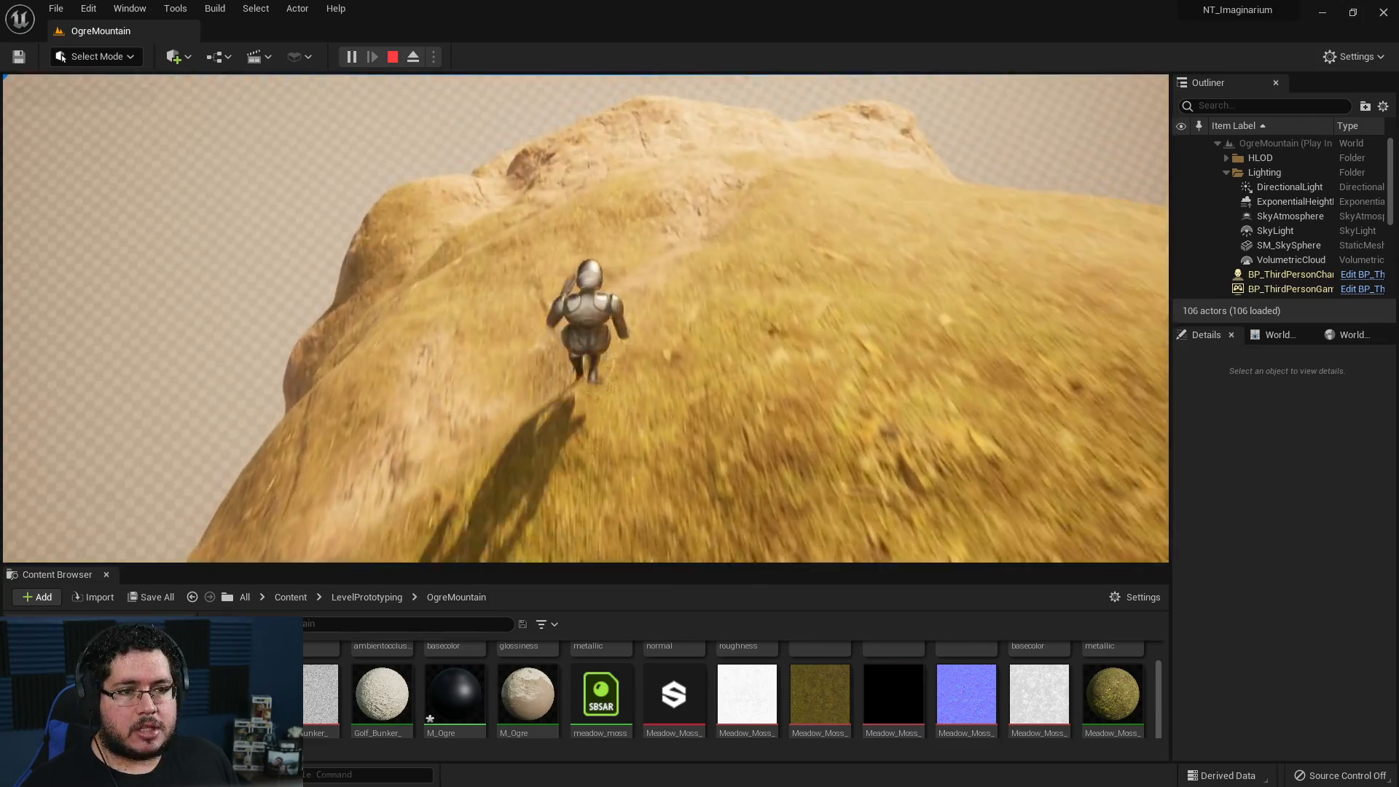
key("w")
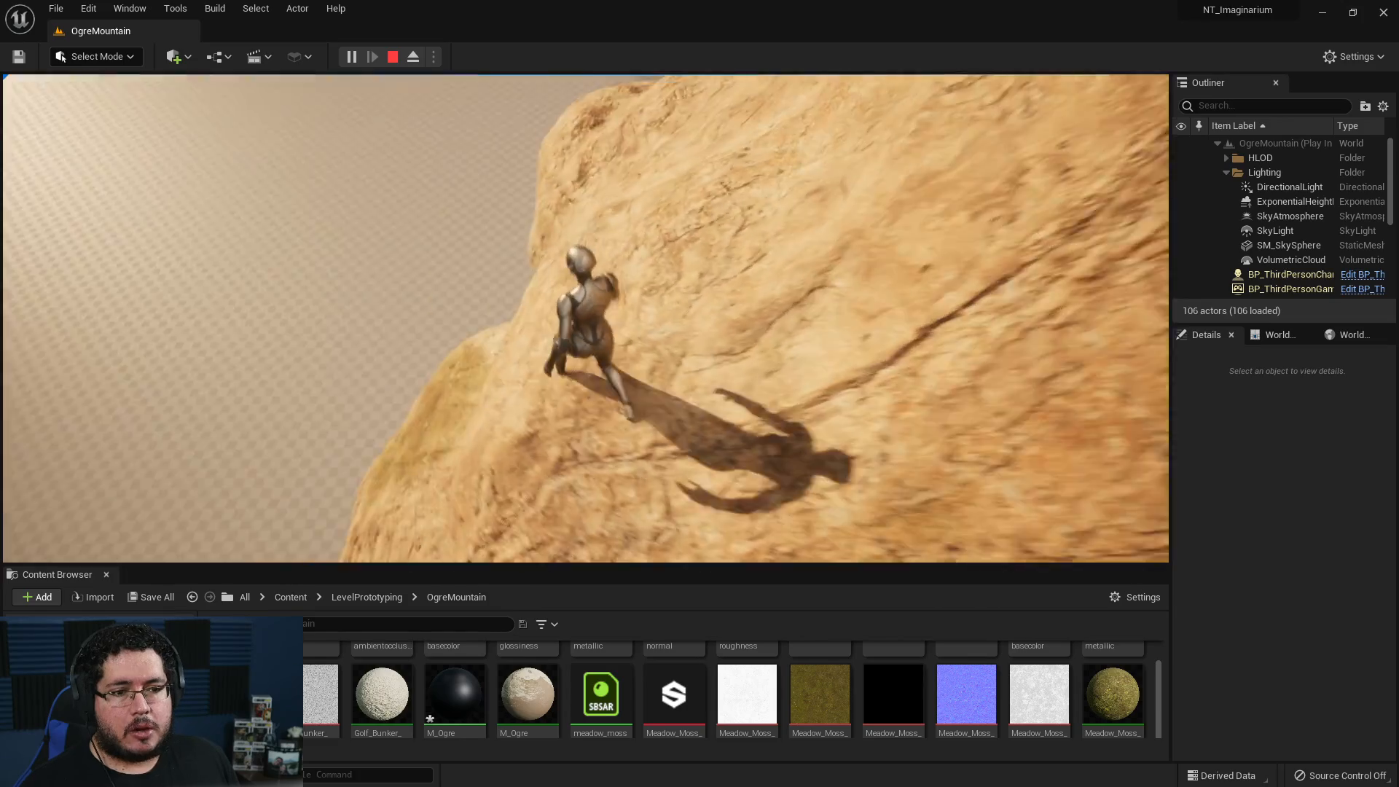
key("w")
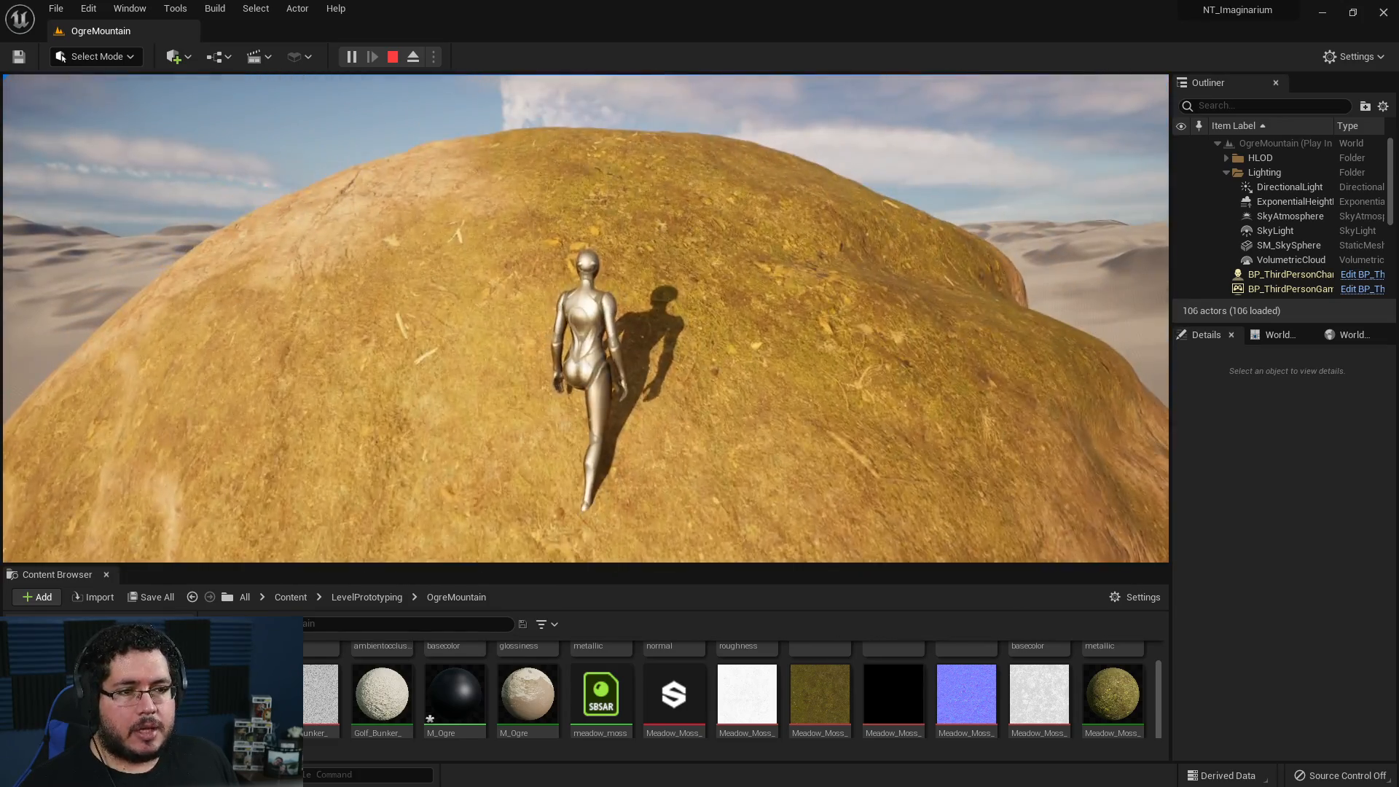
key("w")
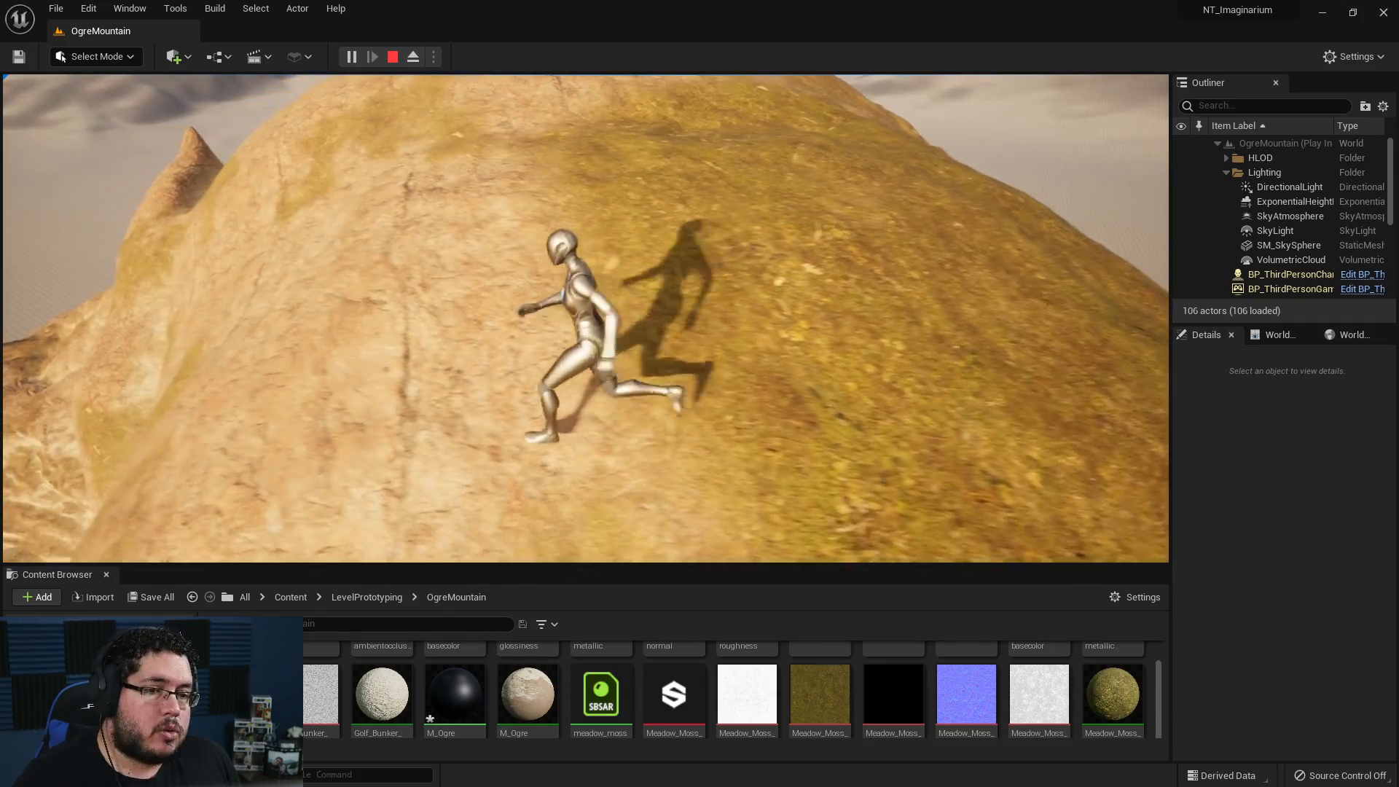
key("w")
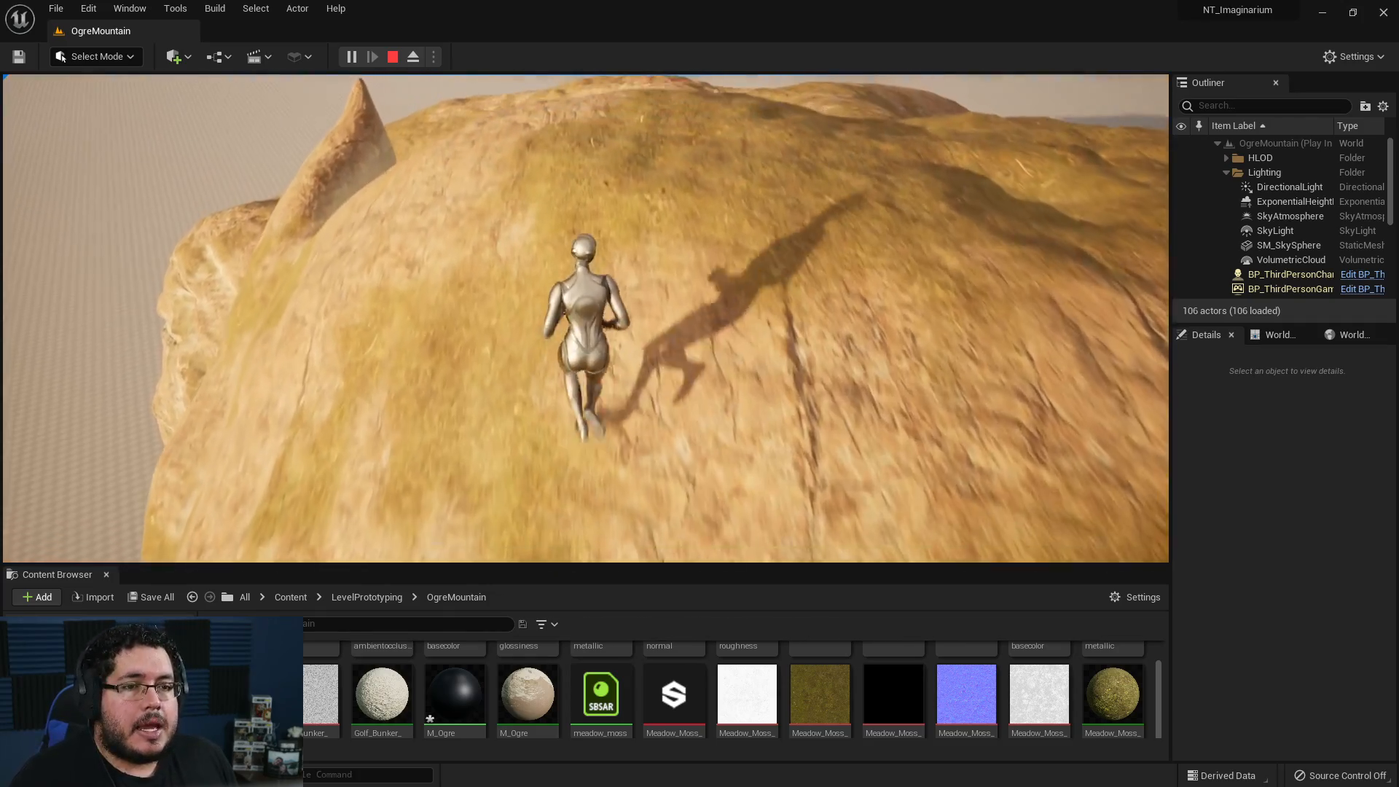
key("w")
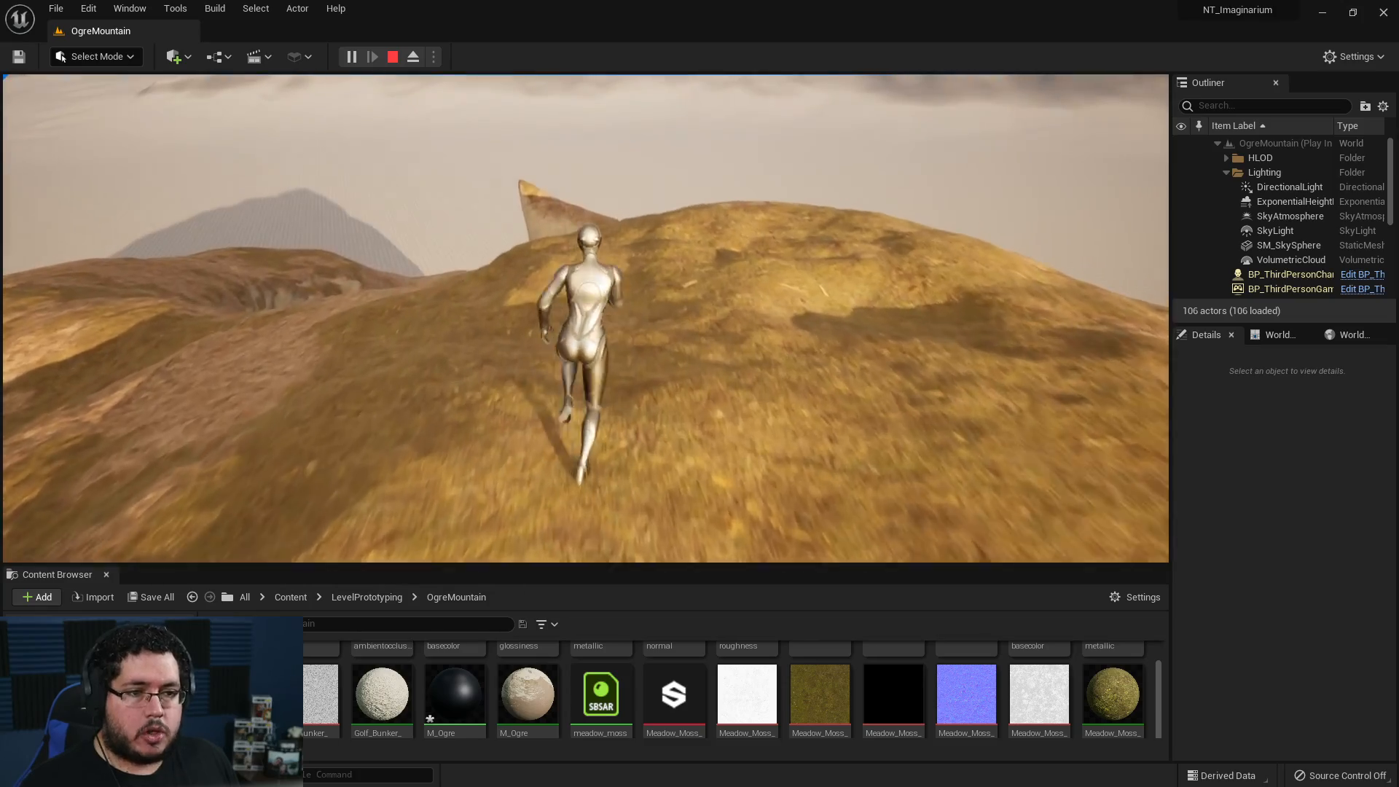
- Run the character along the ogre's back toward its horned head, and end the play session, closing its message log
key("d")
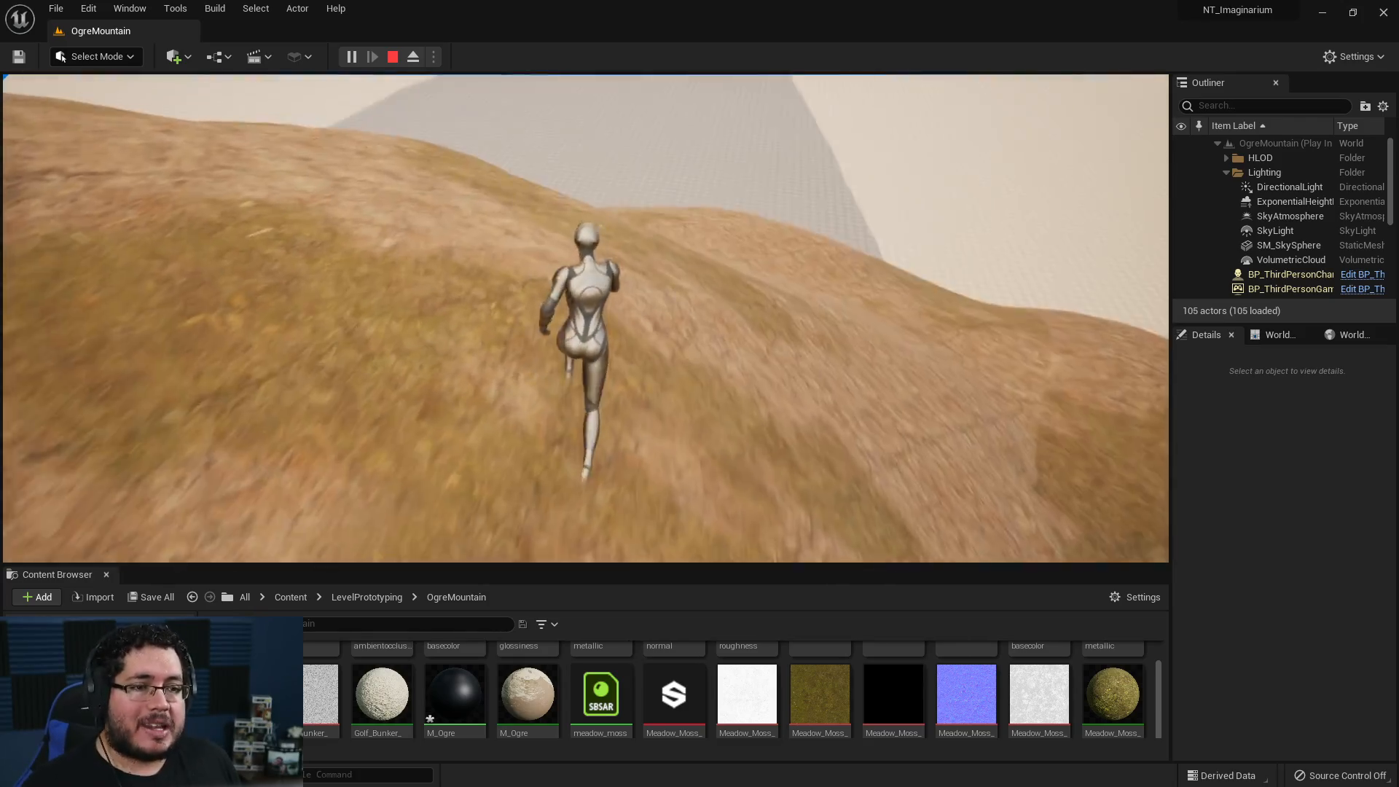
key("w")
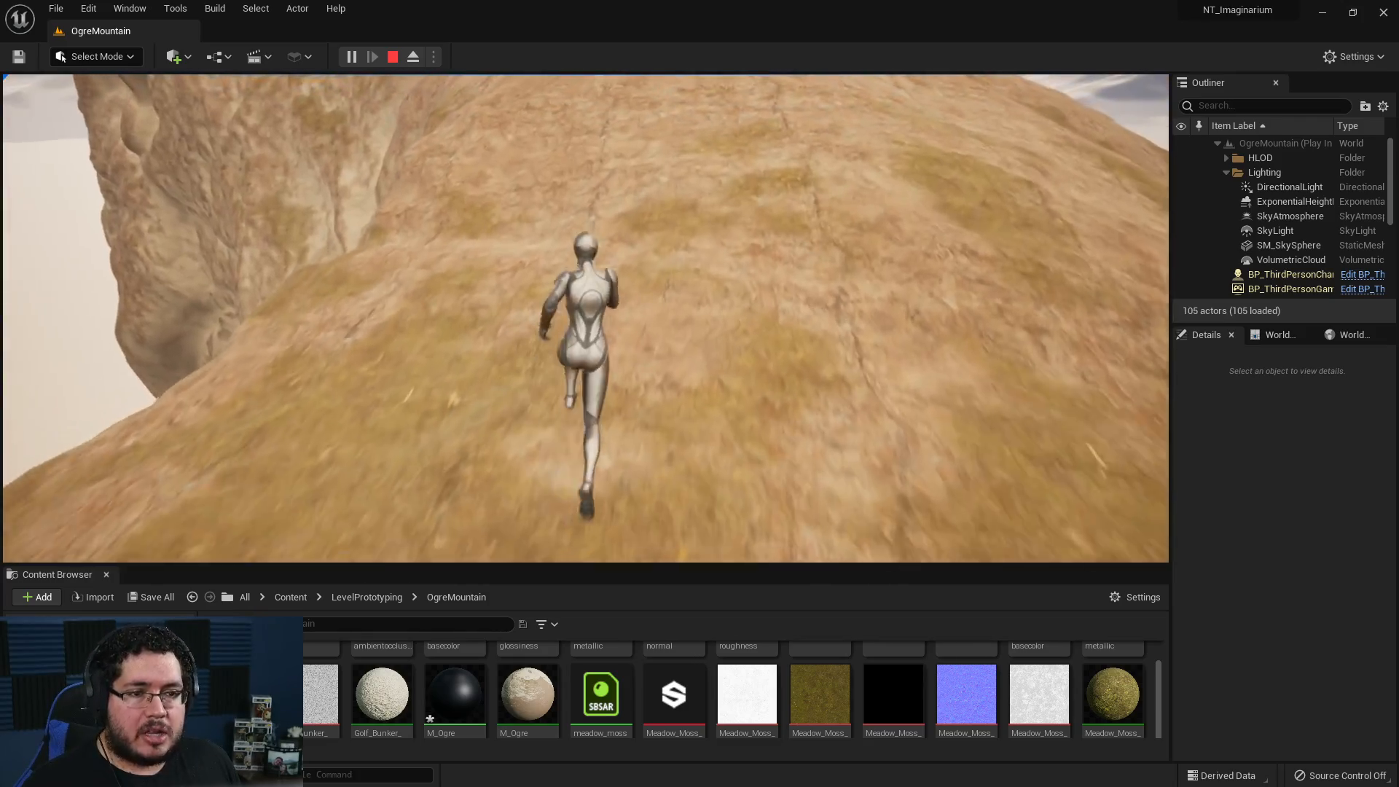
key("w")
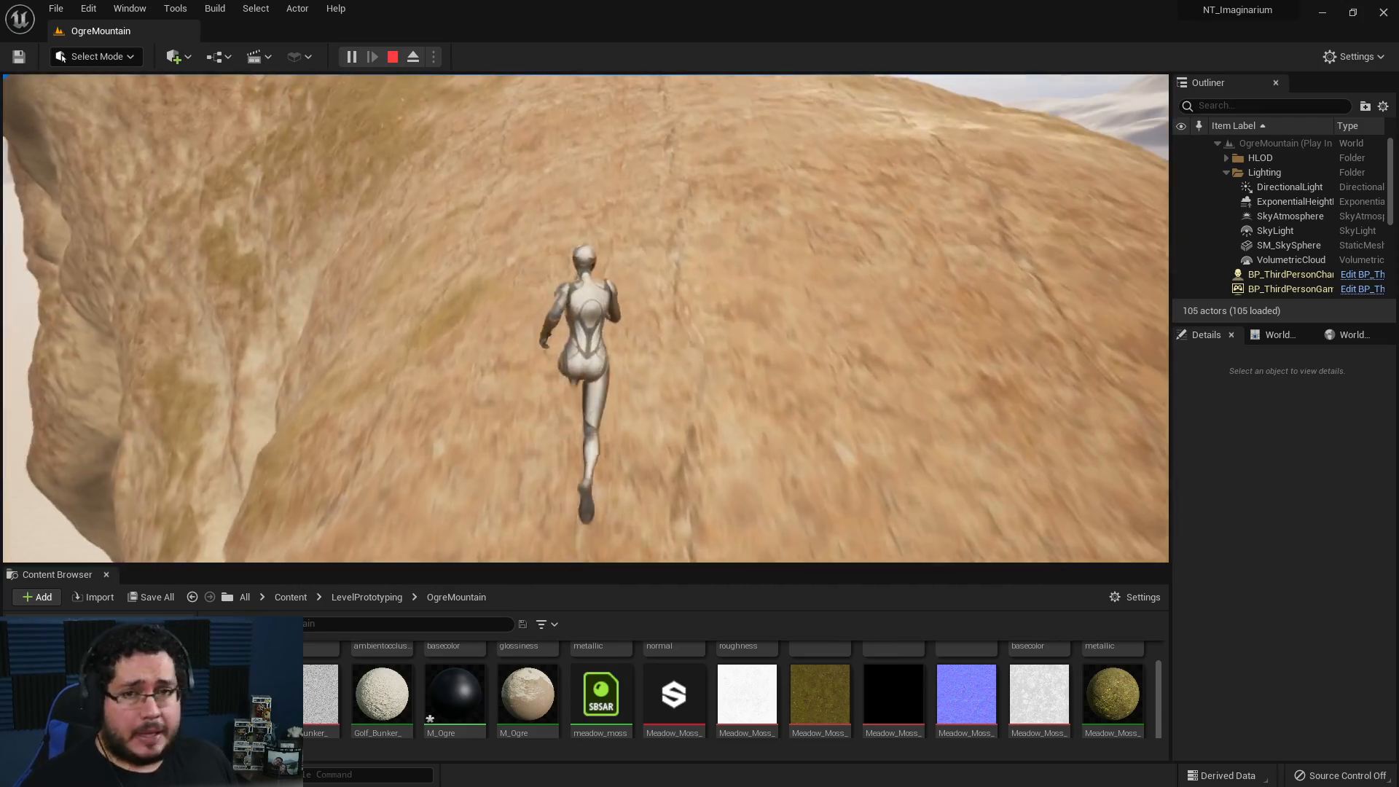
key("w")
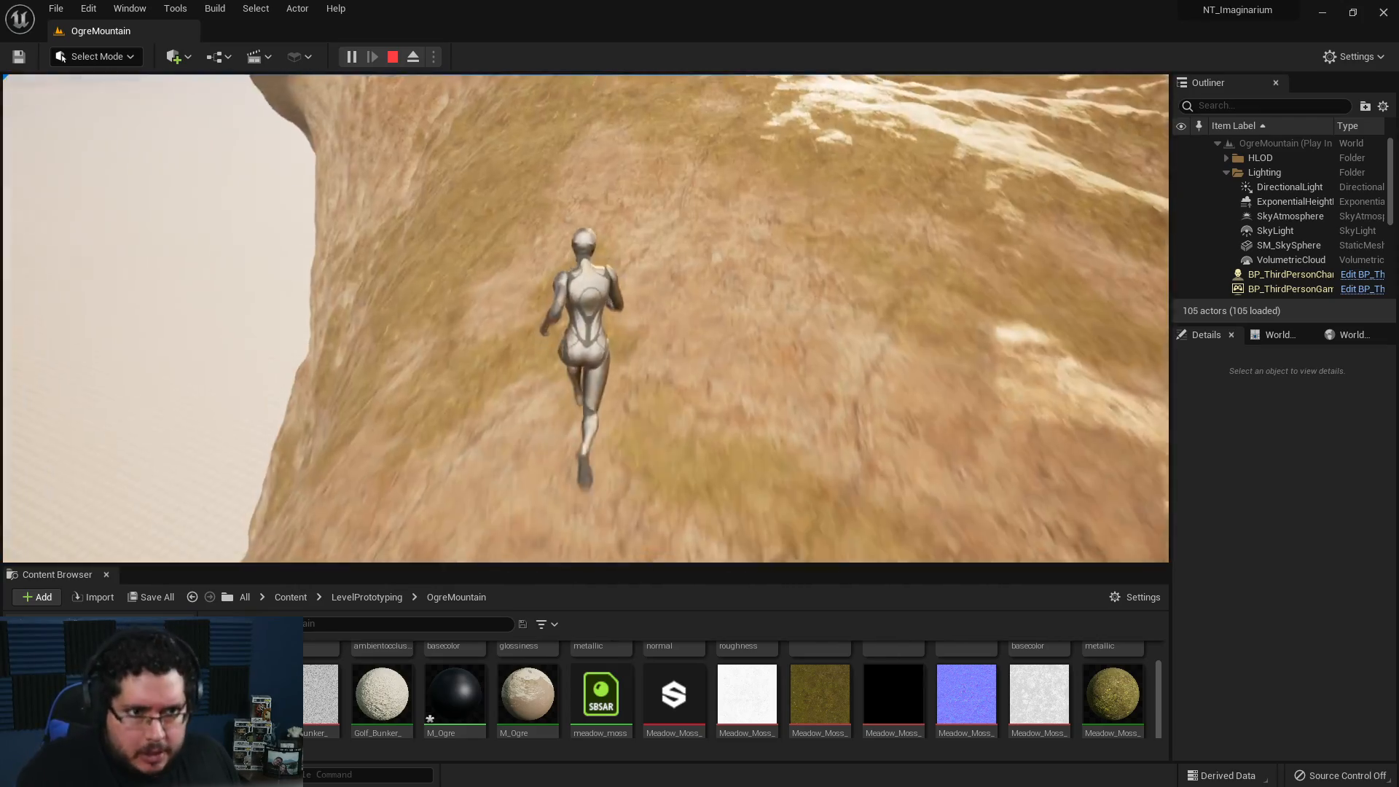
key("w")
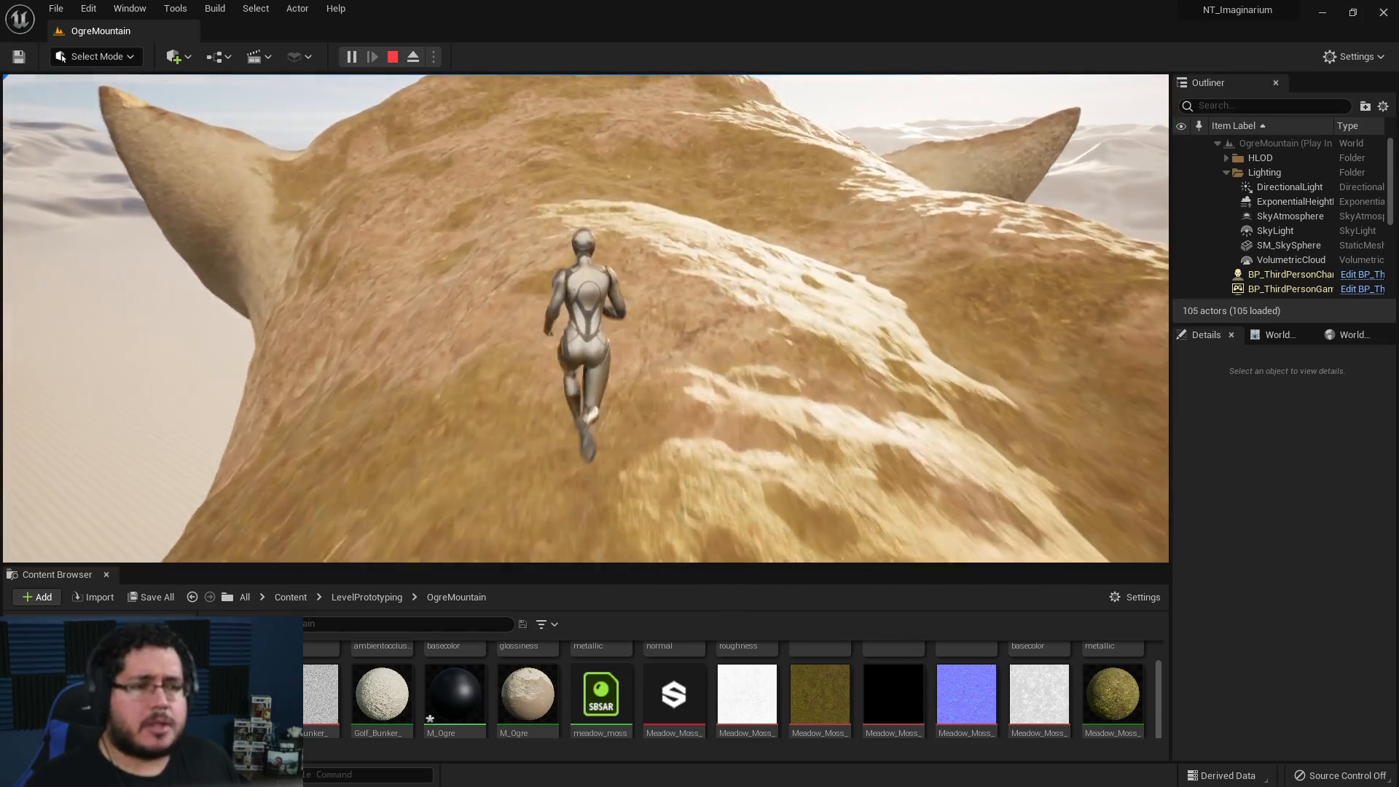
key("w")
key("e")
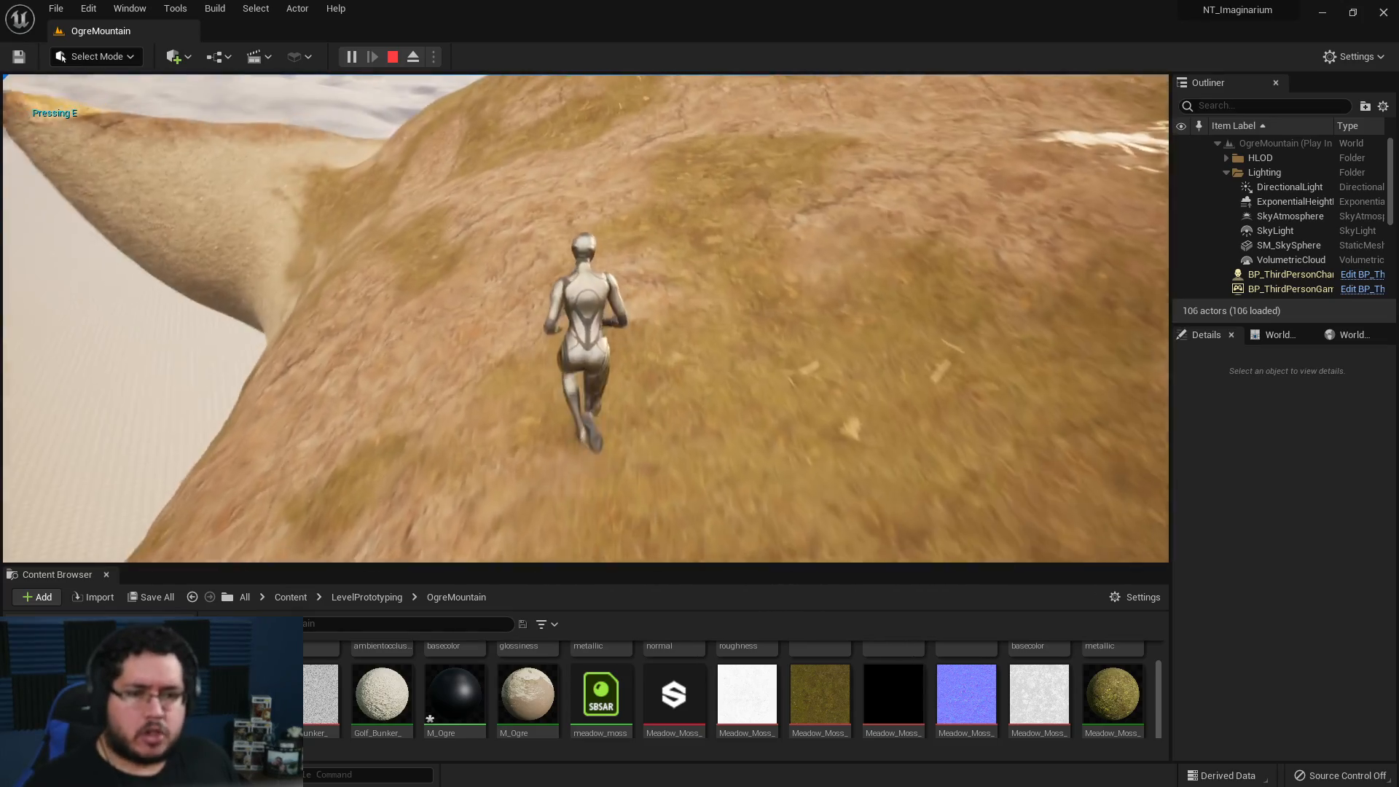
key("w")
key("w")
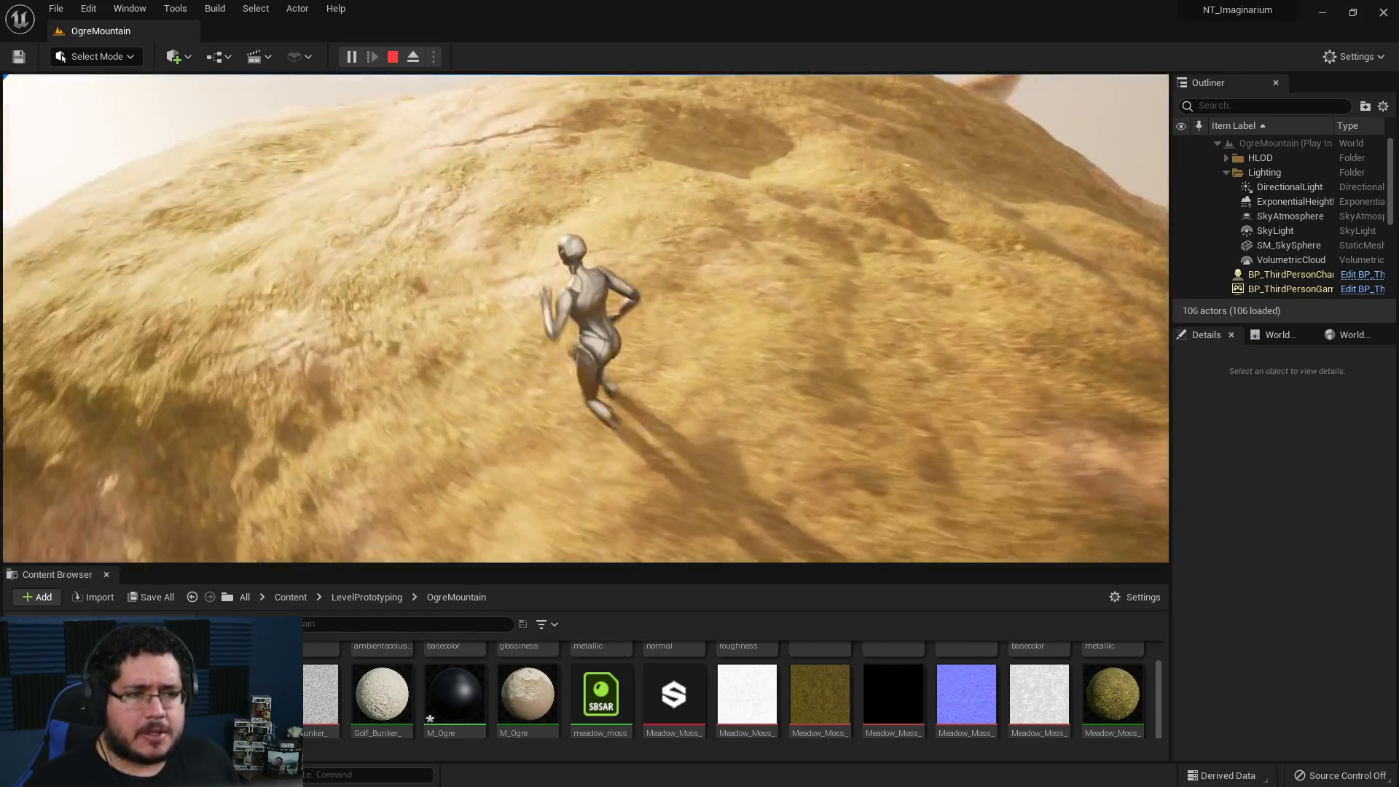
key("w")
key("Escape")
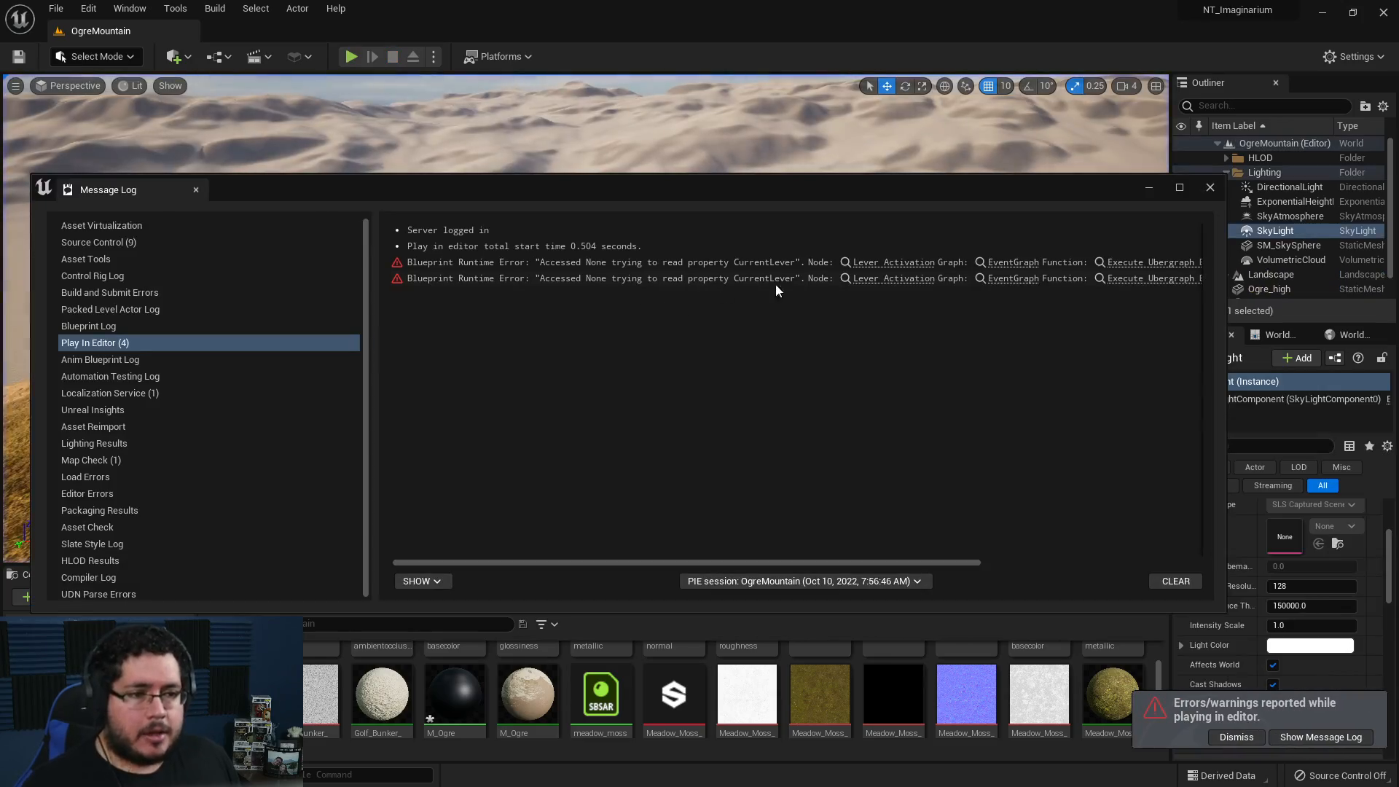
left_click(1211, 185)
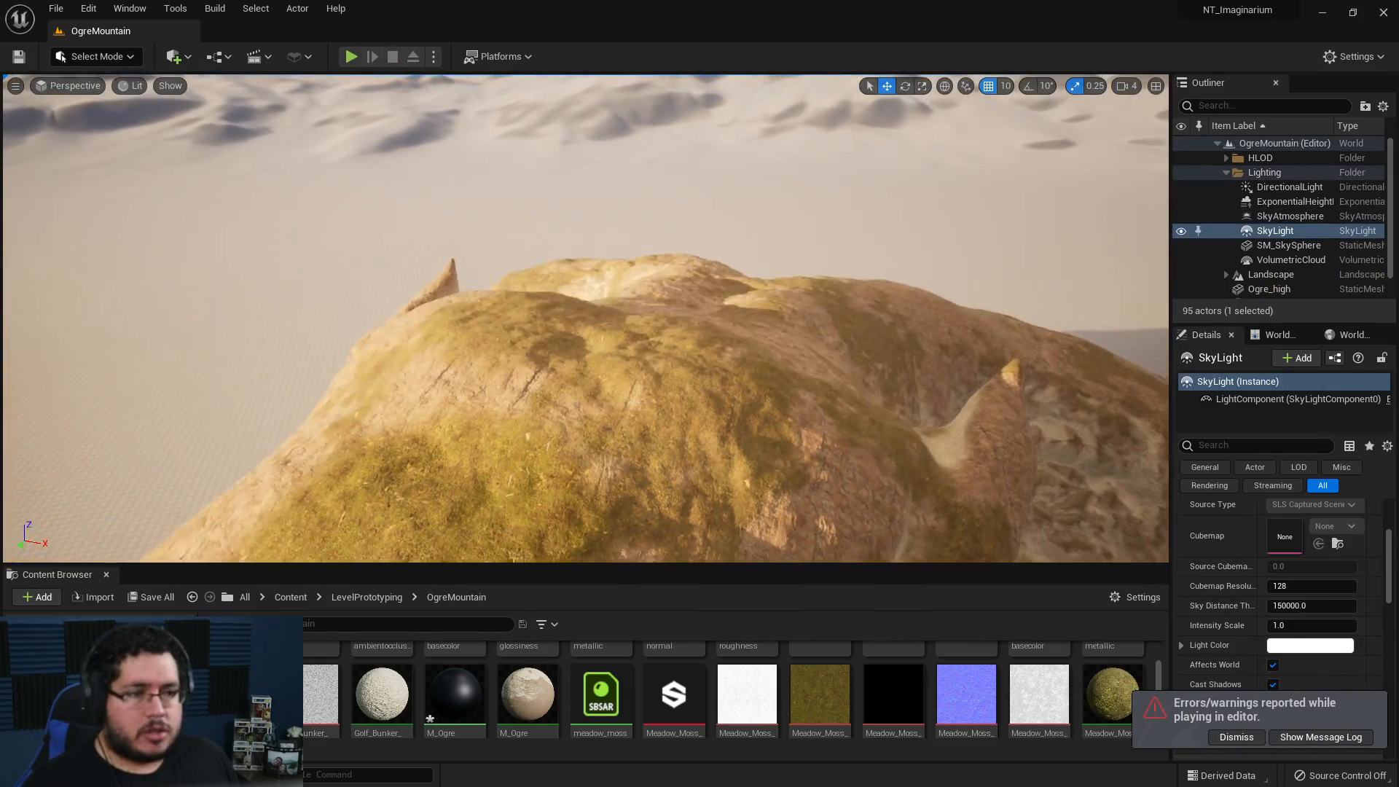
- Duplicate the Ogre_high mesh three times along the X axis to form a side-by-side row of ogre mountains
key("s")
mouse_move(744, 334)
right_mouse_down()
mouse_move(744, 408)
mouse_move(744, 333)
right_mouse_up()
key("s")
left_click(647, 324)
mouse_move(647, 324)
right_mouse_down()
mouse_move(678, 386)
mouse_move(648, 324)
right_mouse_up()
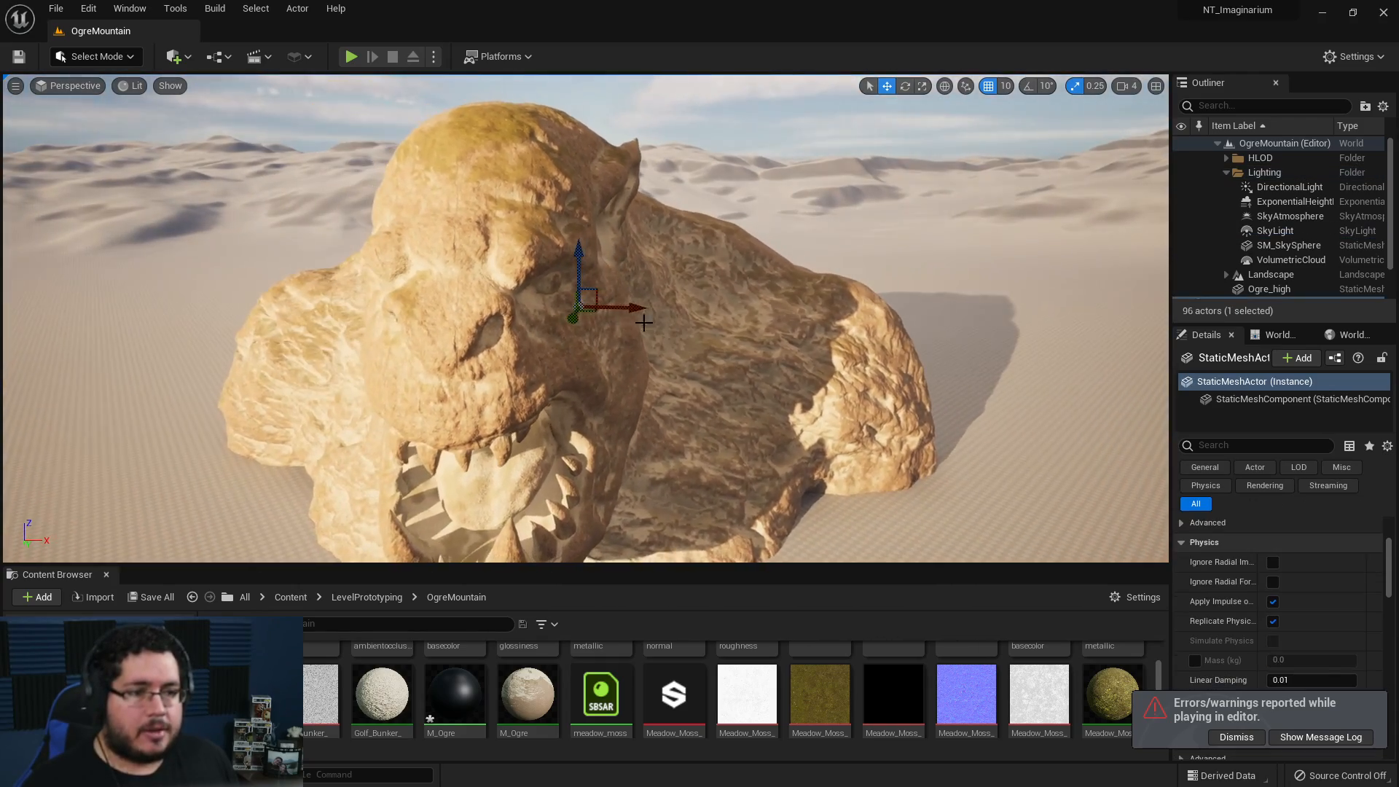
left_click(538, 365)
right_click_drag(614, 398, 627, 451)
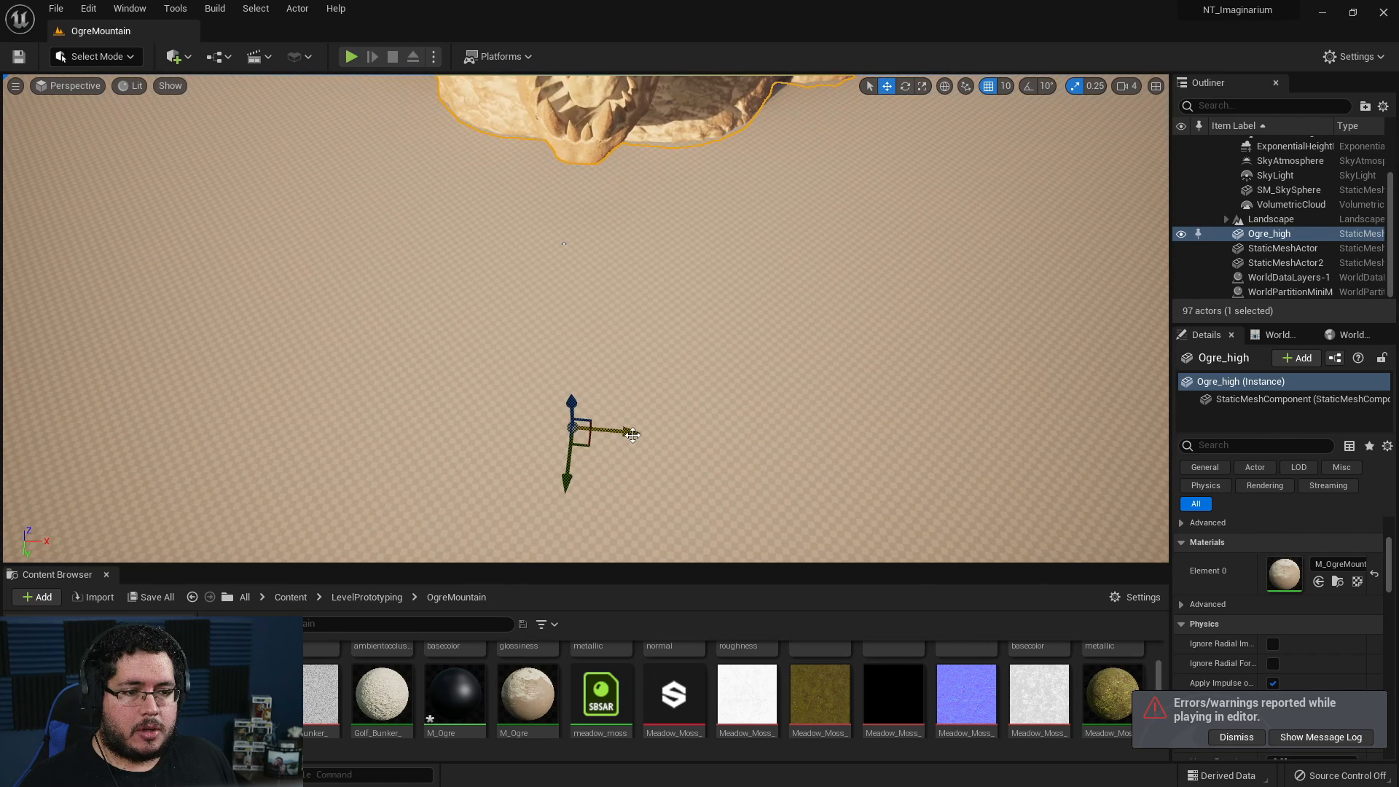
left_click_drag(633, 435, 488, 399, "alt")
left_click_drag(868, 412, 888, 462, "alt")
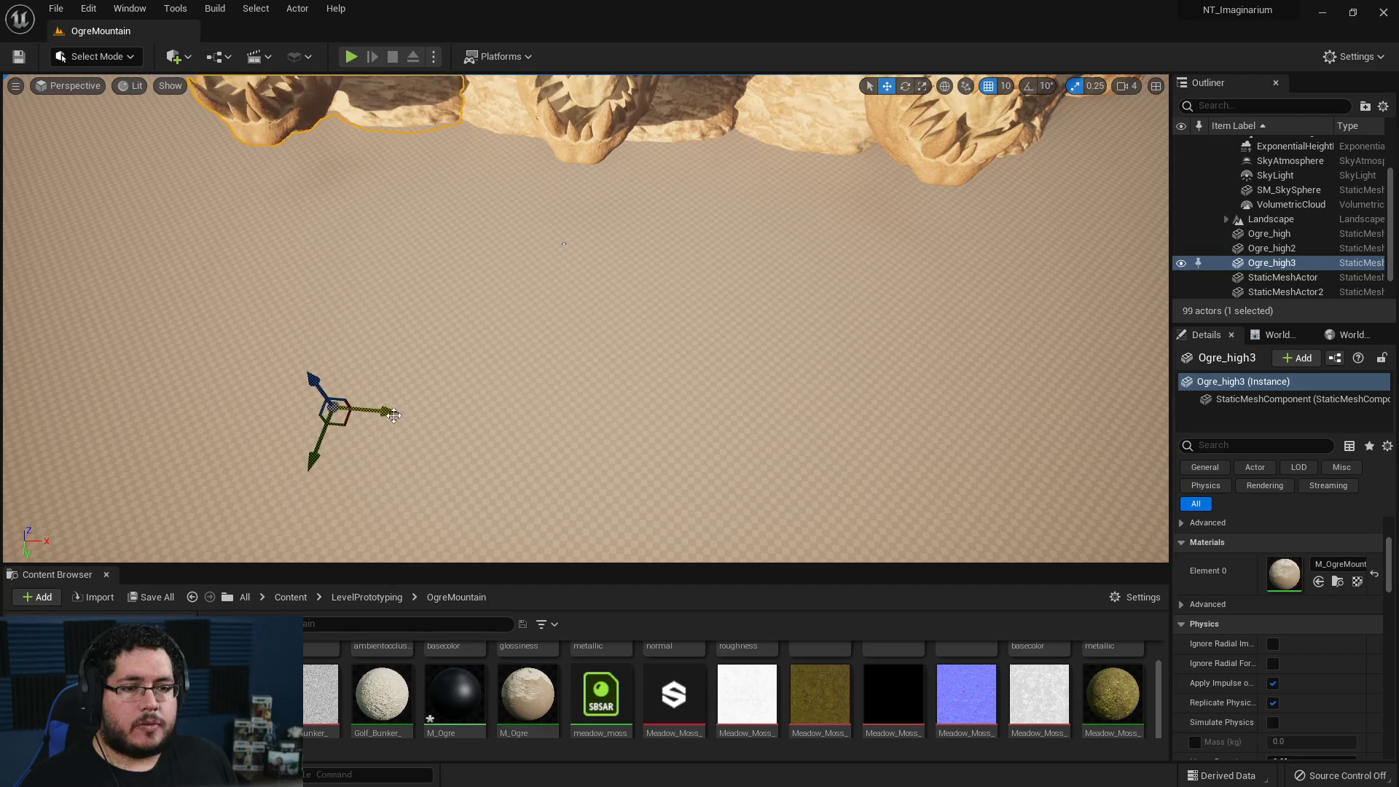
left_click_drag(395, 416, 250, 385, "alt")
- Play the level from above the ogres and run the character over the heads and ears to inspect the combined range
right_click_drag(408, 317, 452, 302)
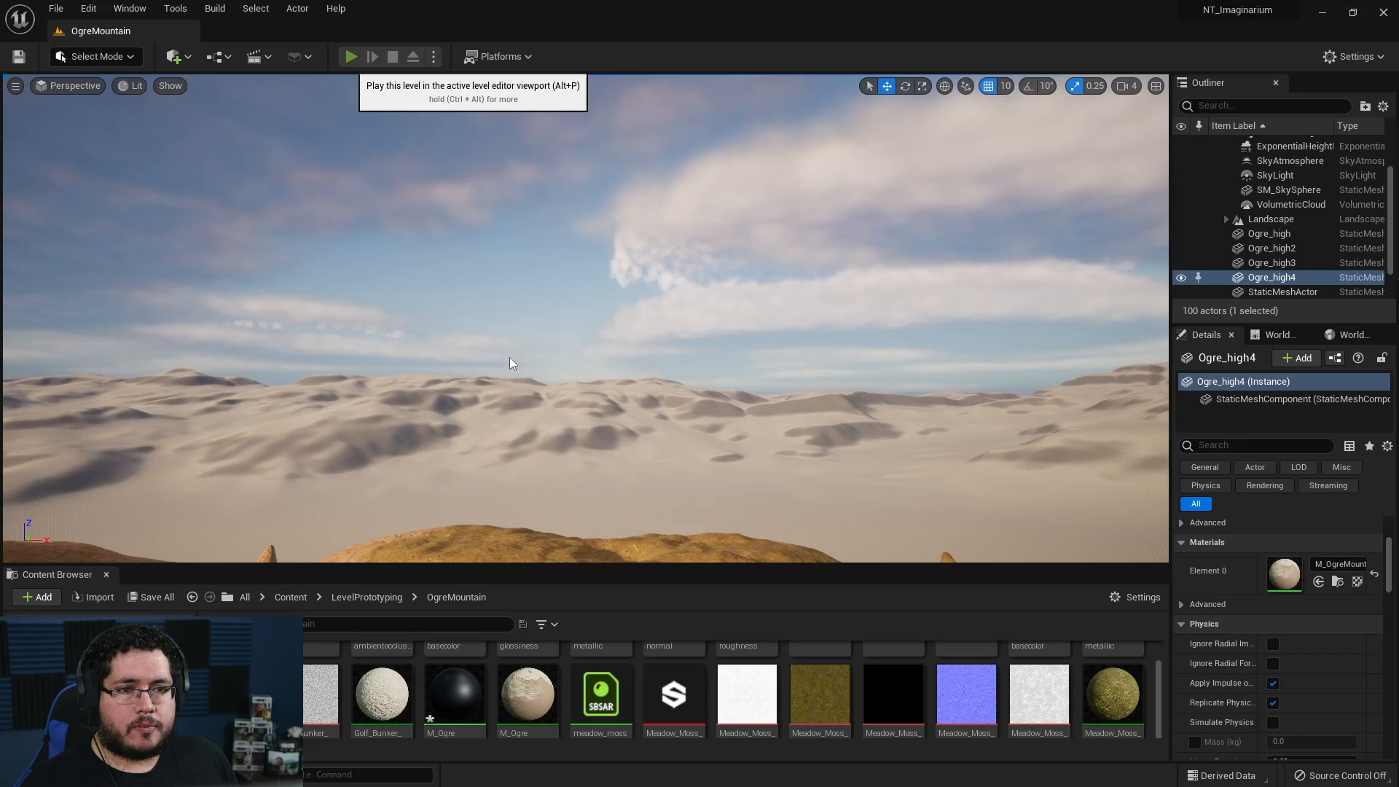
key("alt+p")
key("w")
key("d")
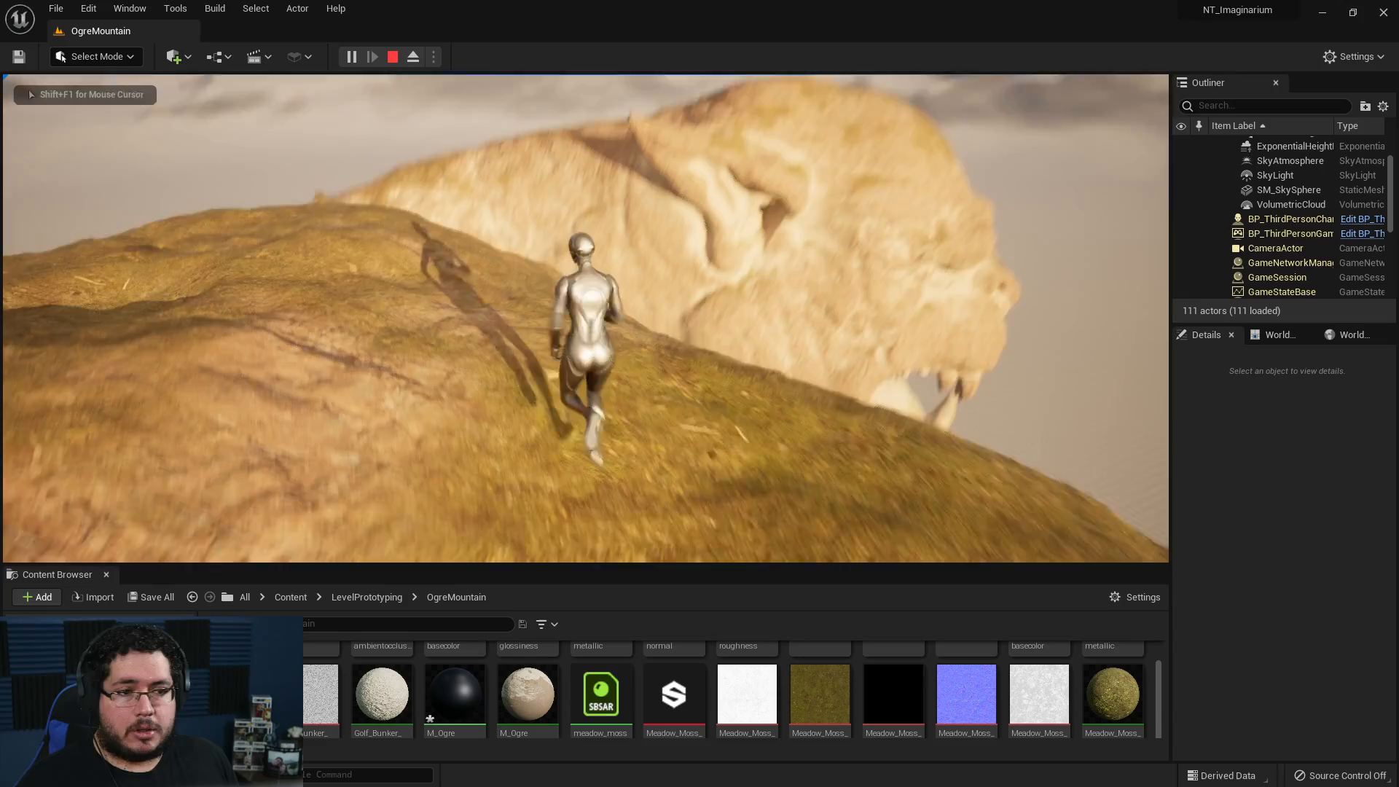
key("w")
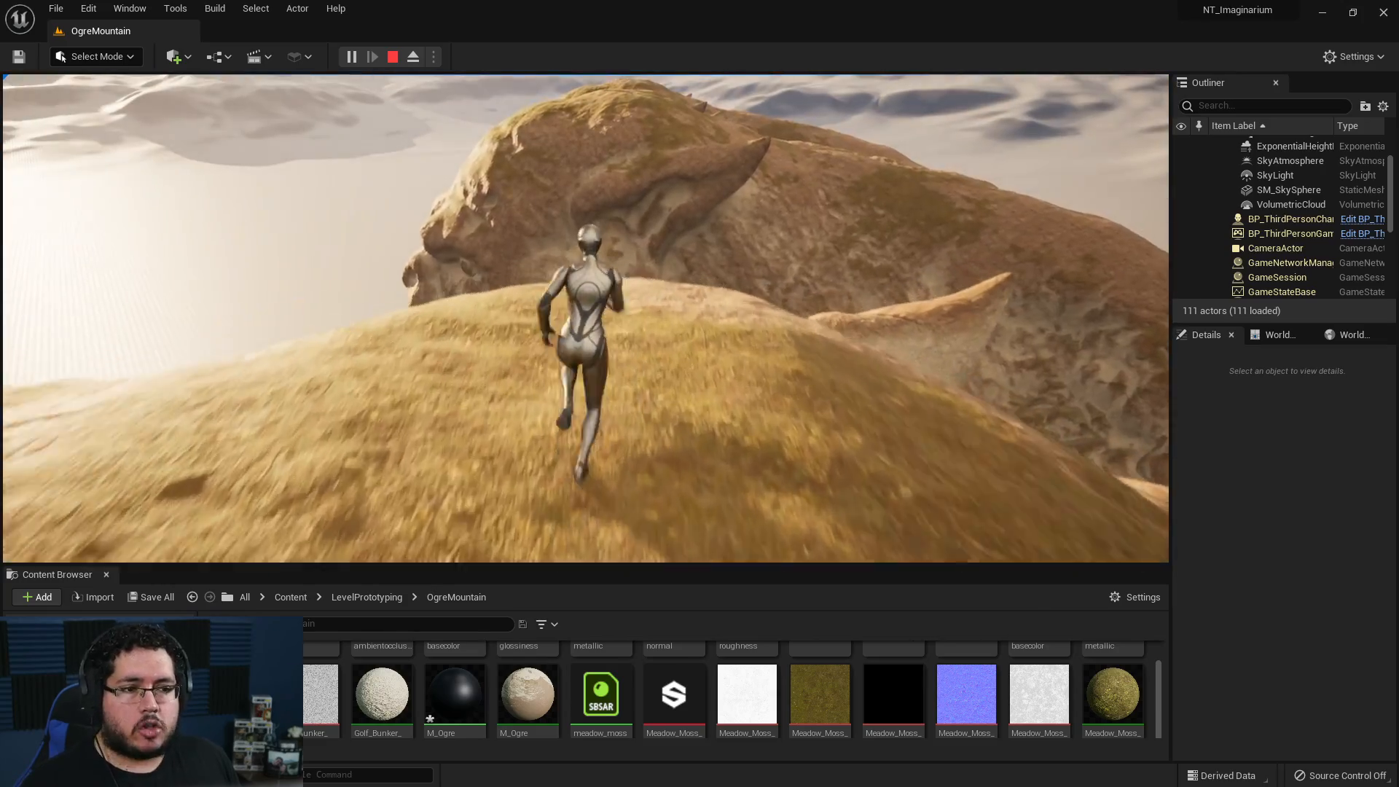
key("w")
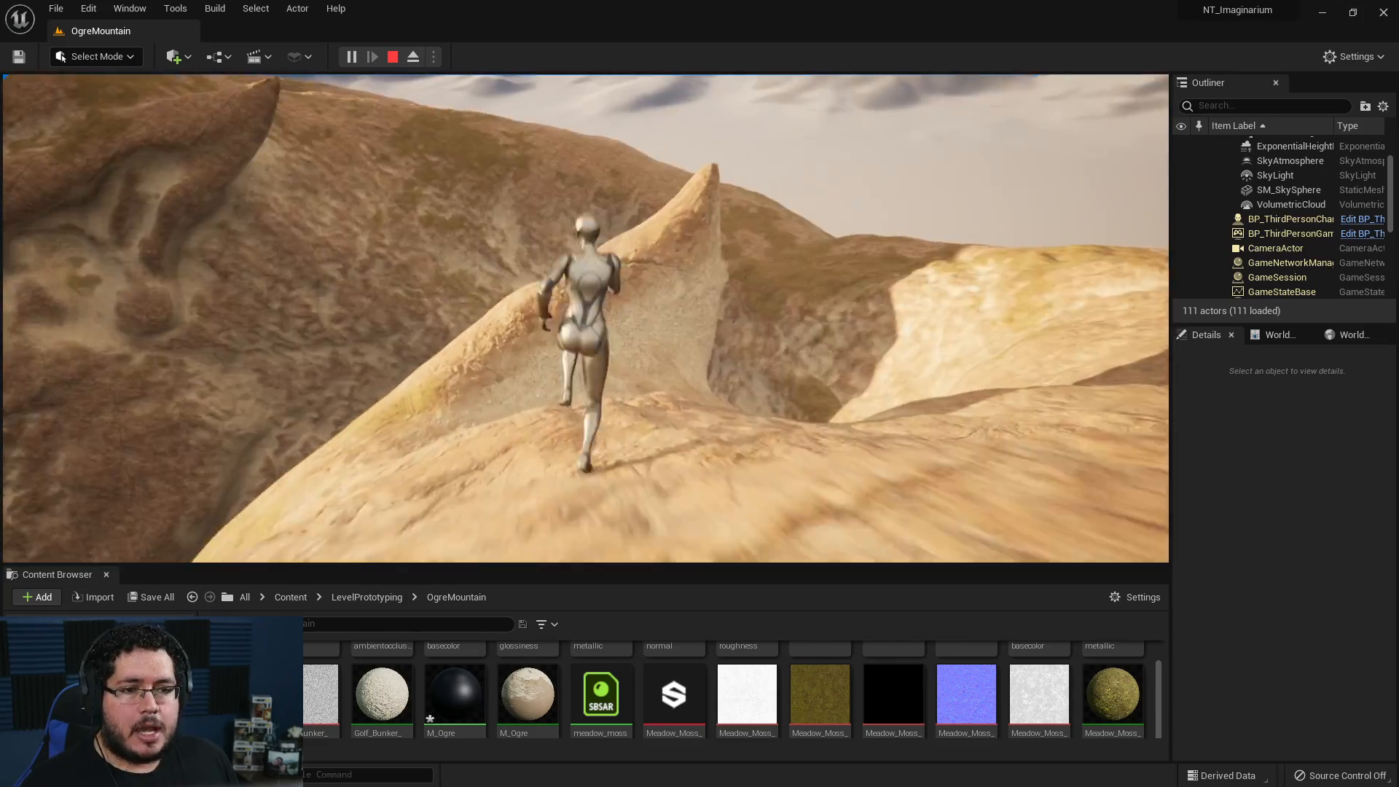
key("w")
key("w")
key("w")
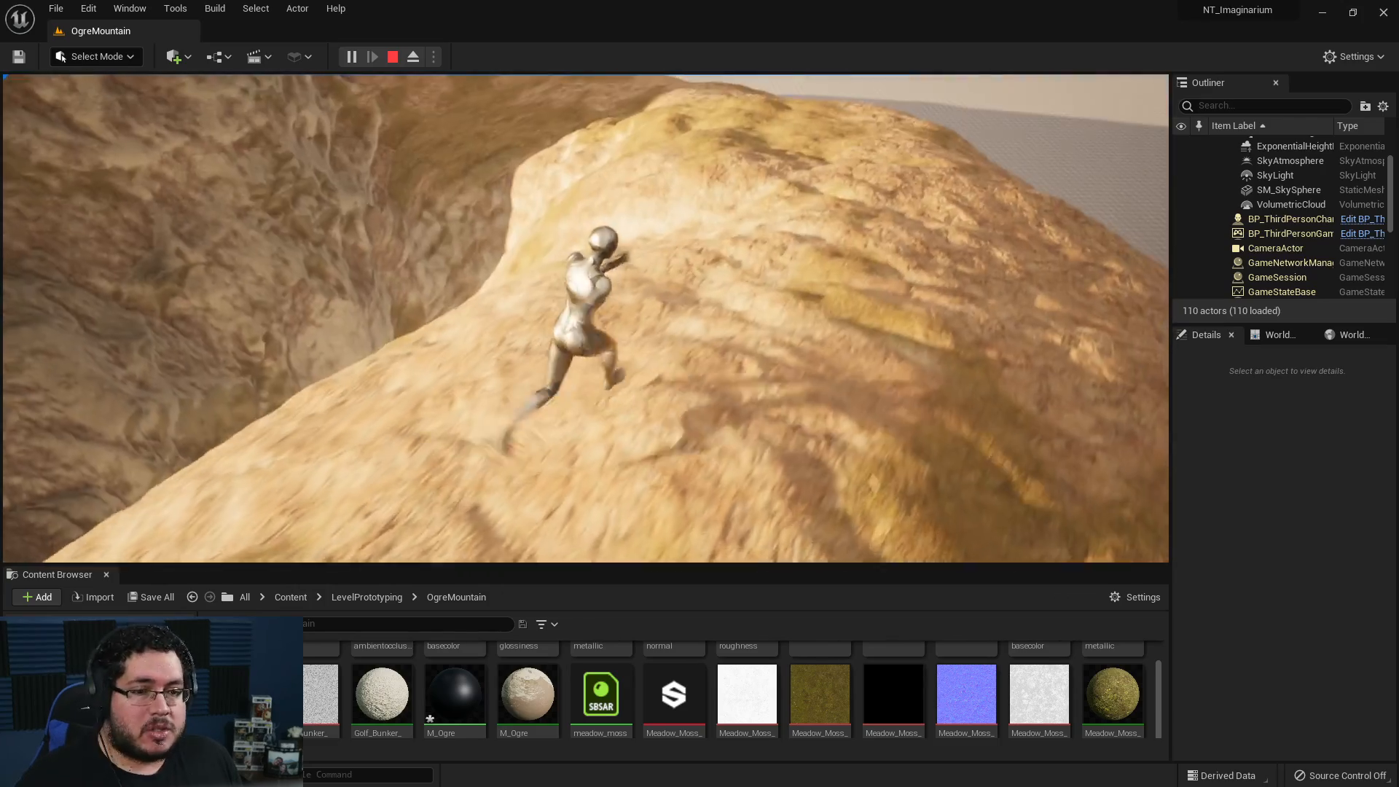
key("w")
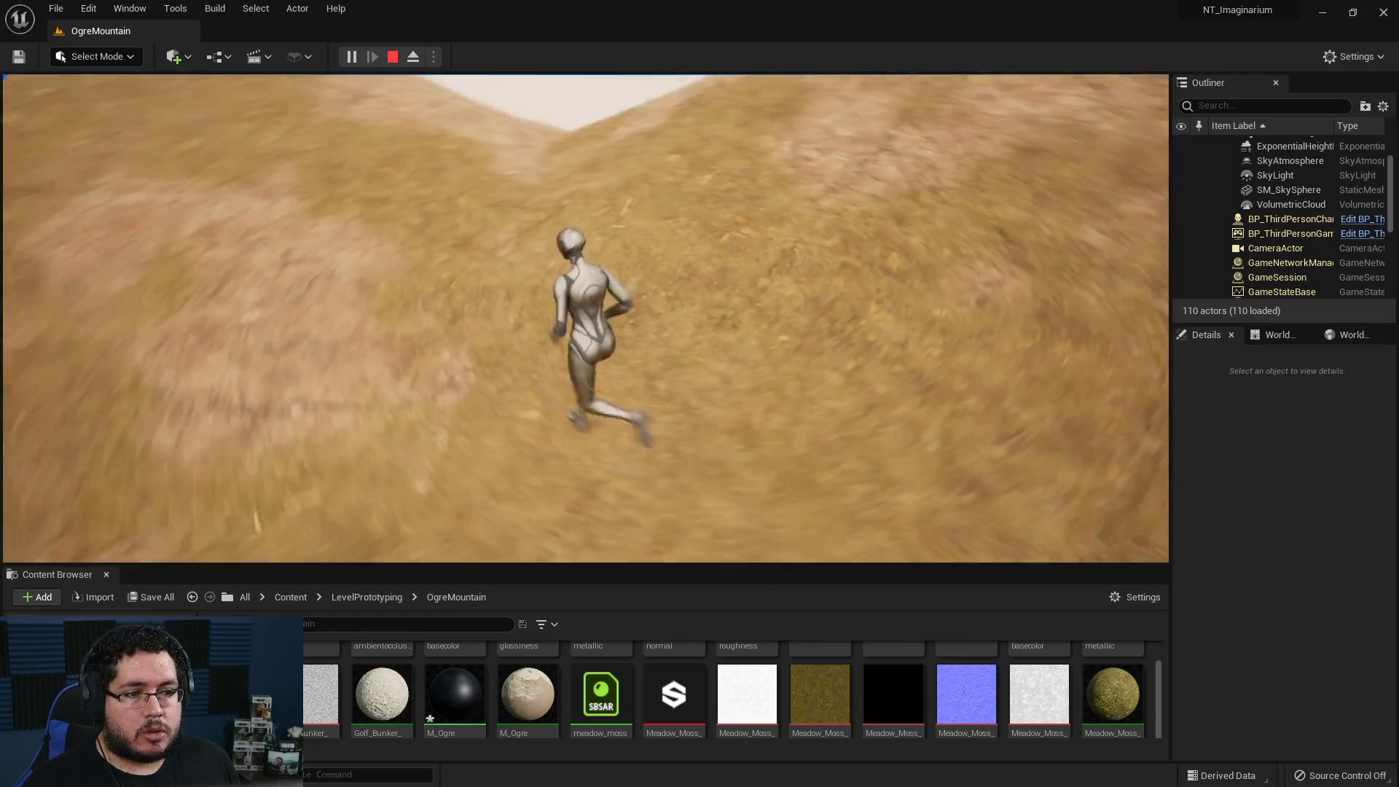
- Run the character through the valley between the ogres and up onto a ridge, and end the play session
key("d")
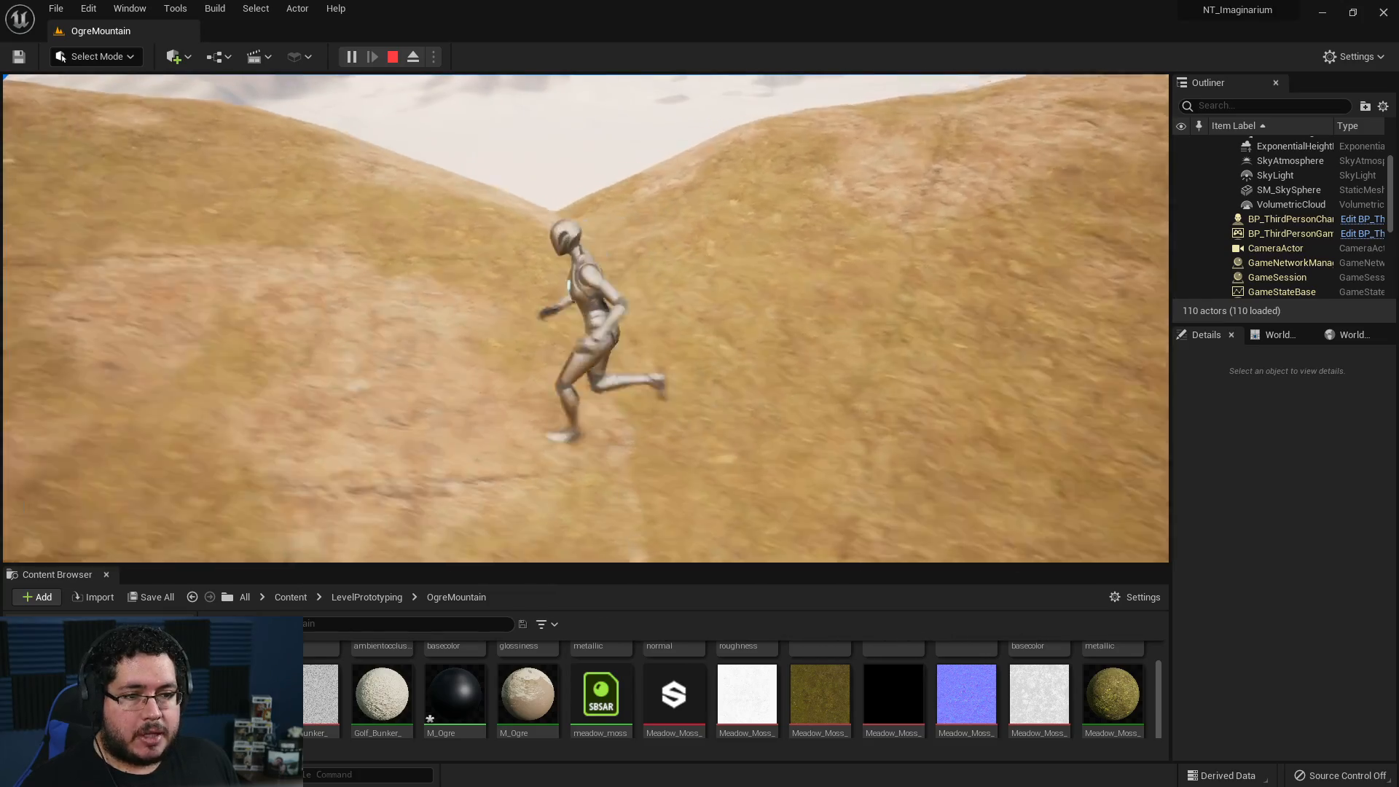
key("w")
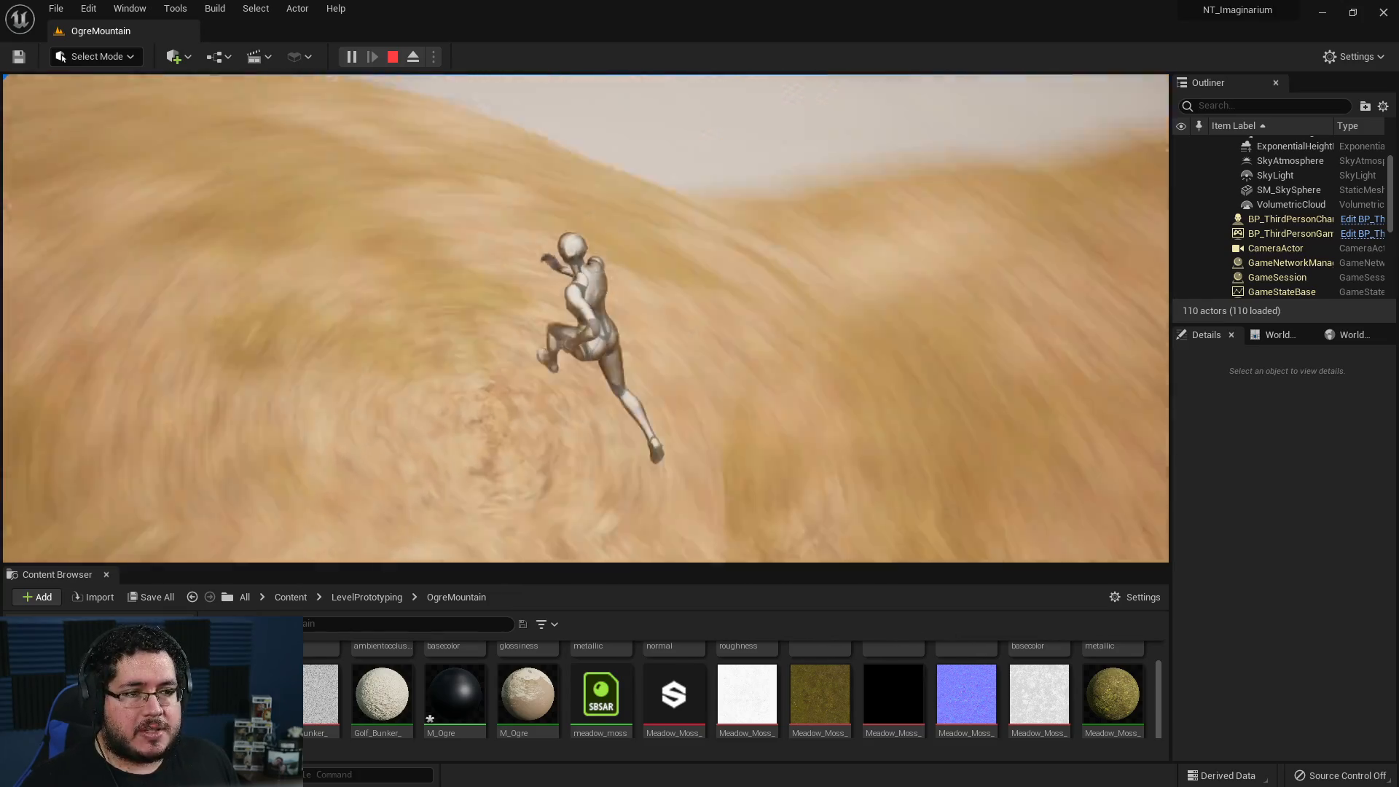
key("d")
key("w")
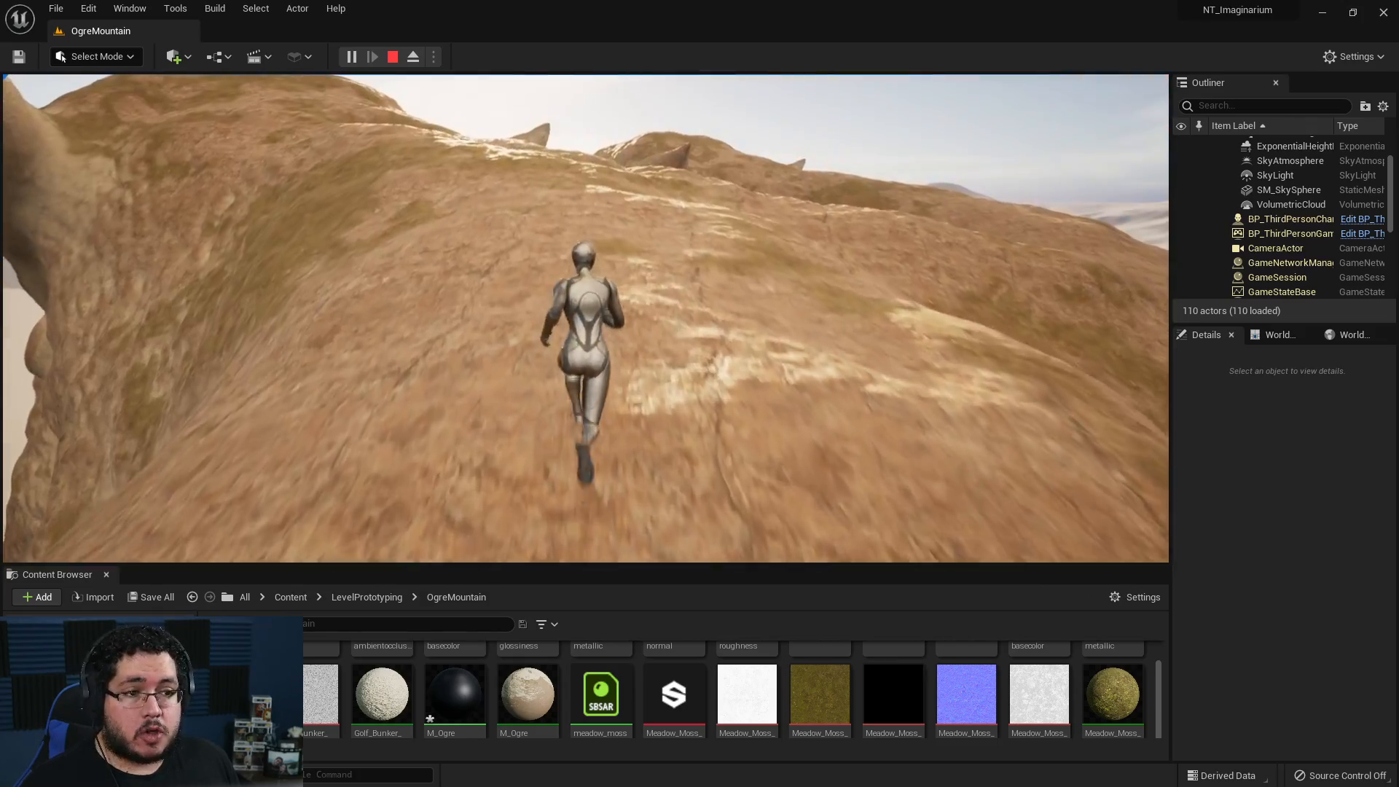
key("d")
key("space")
key("space")
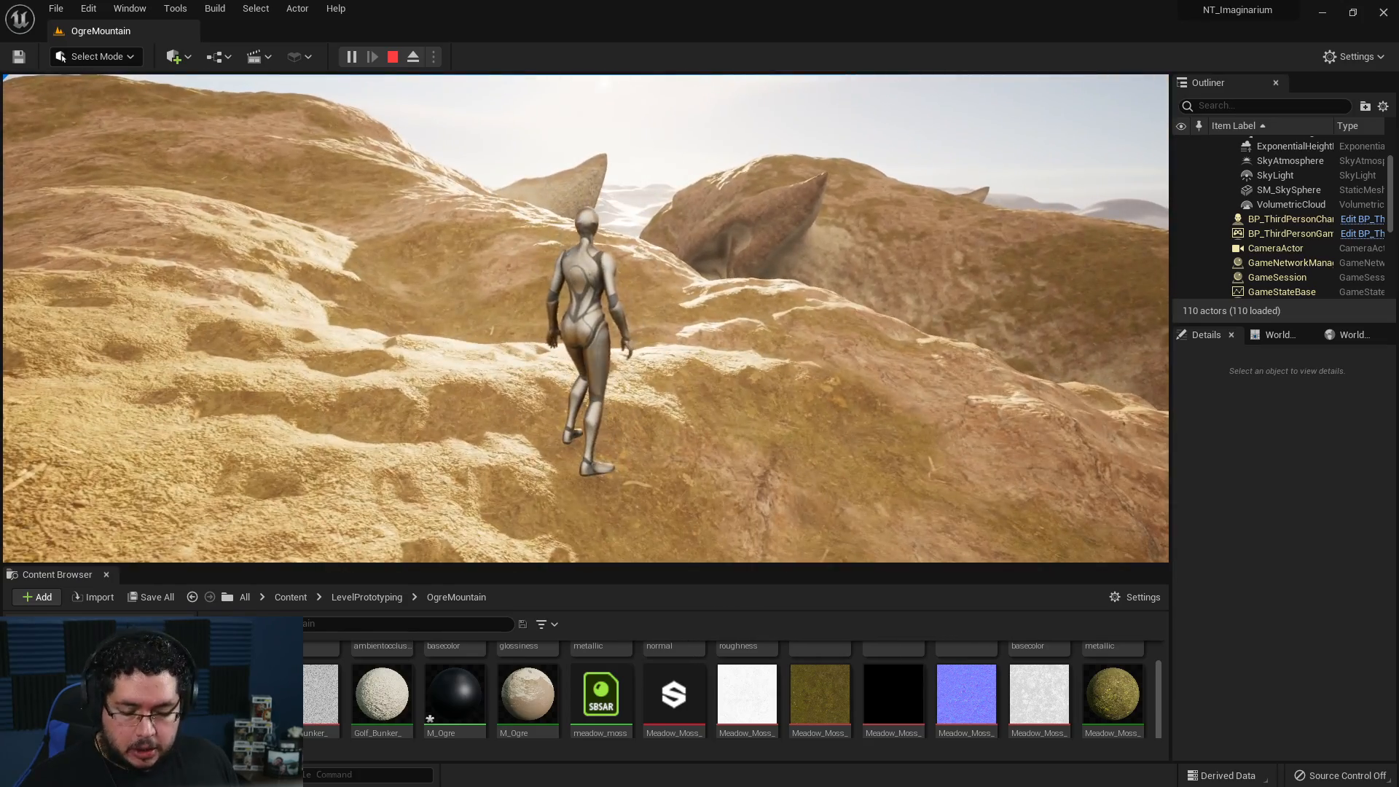
key("Escape")
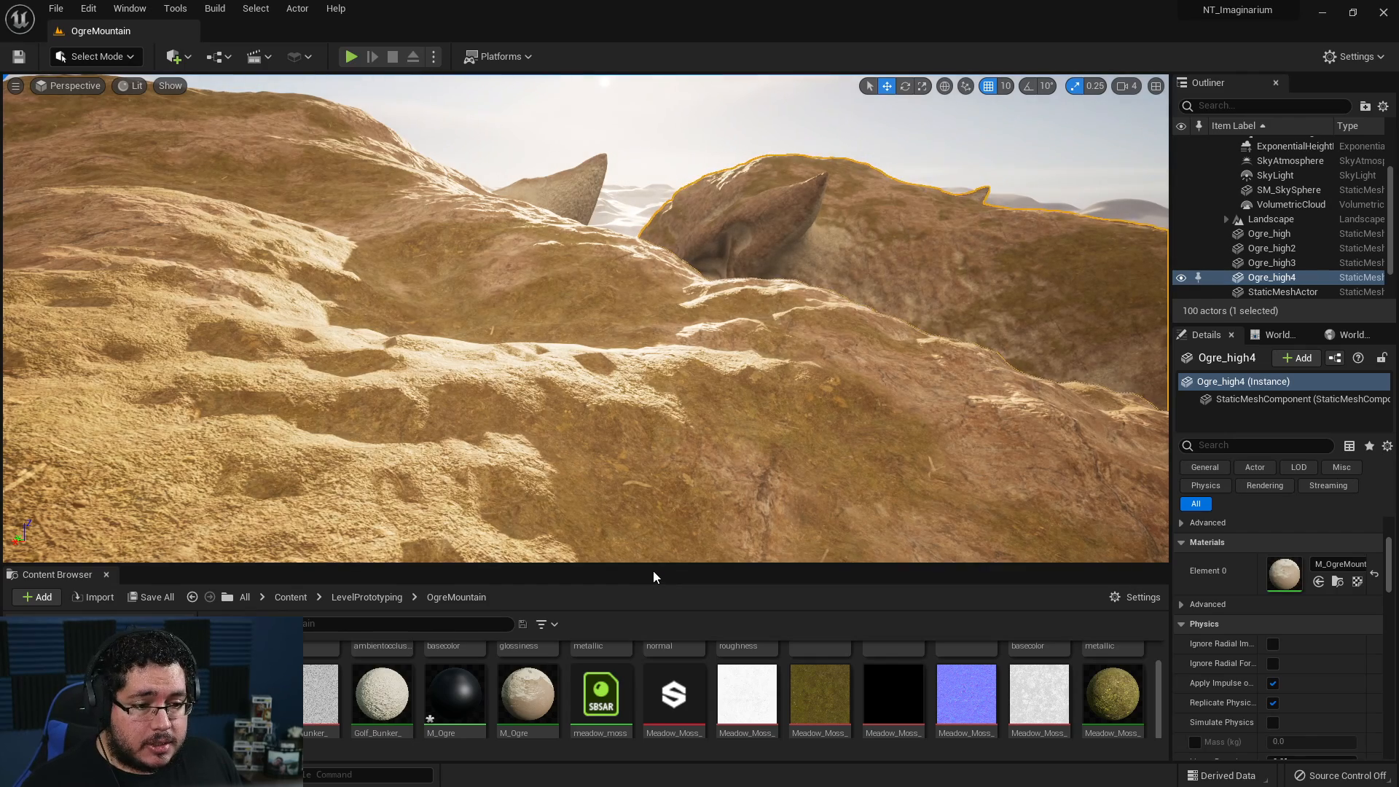
- Create a folder named OgreMountainSnow inside LevelPrototyping and open it, with the Content Browser enlarged
left_click_drag(653, 563, 653, 260)
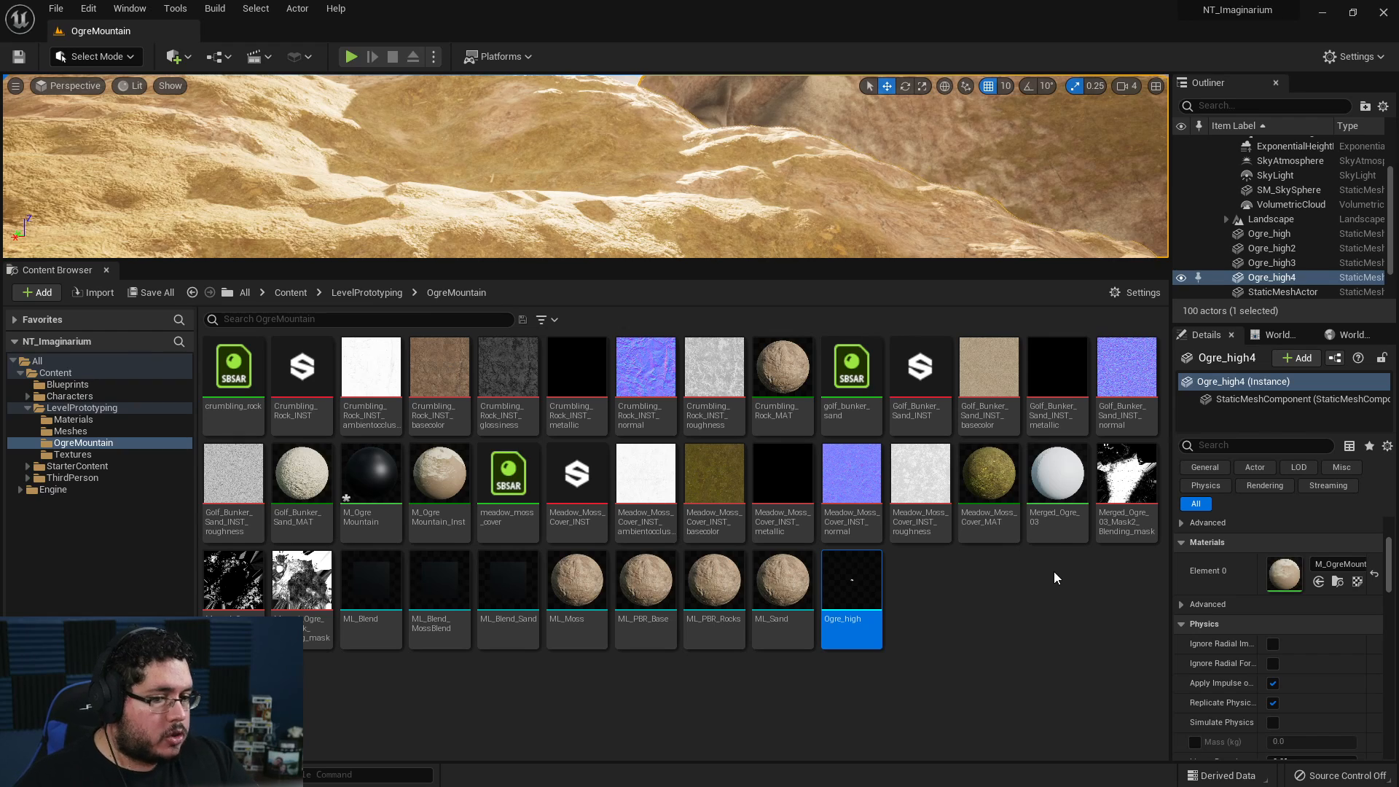
left_click(360, 294)
right_click(478, 519)
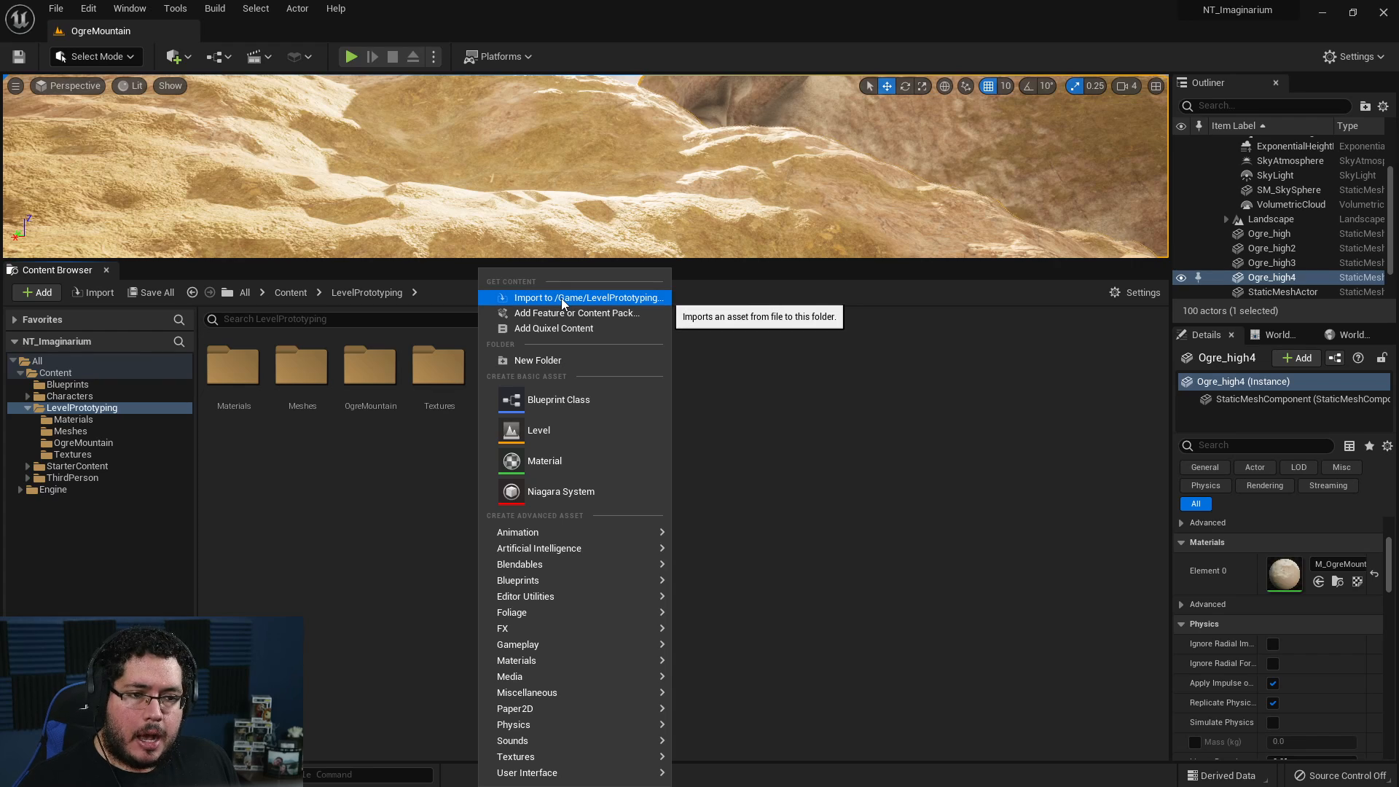
left_click(546, 358)
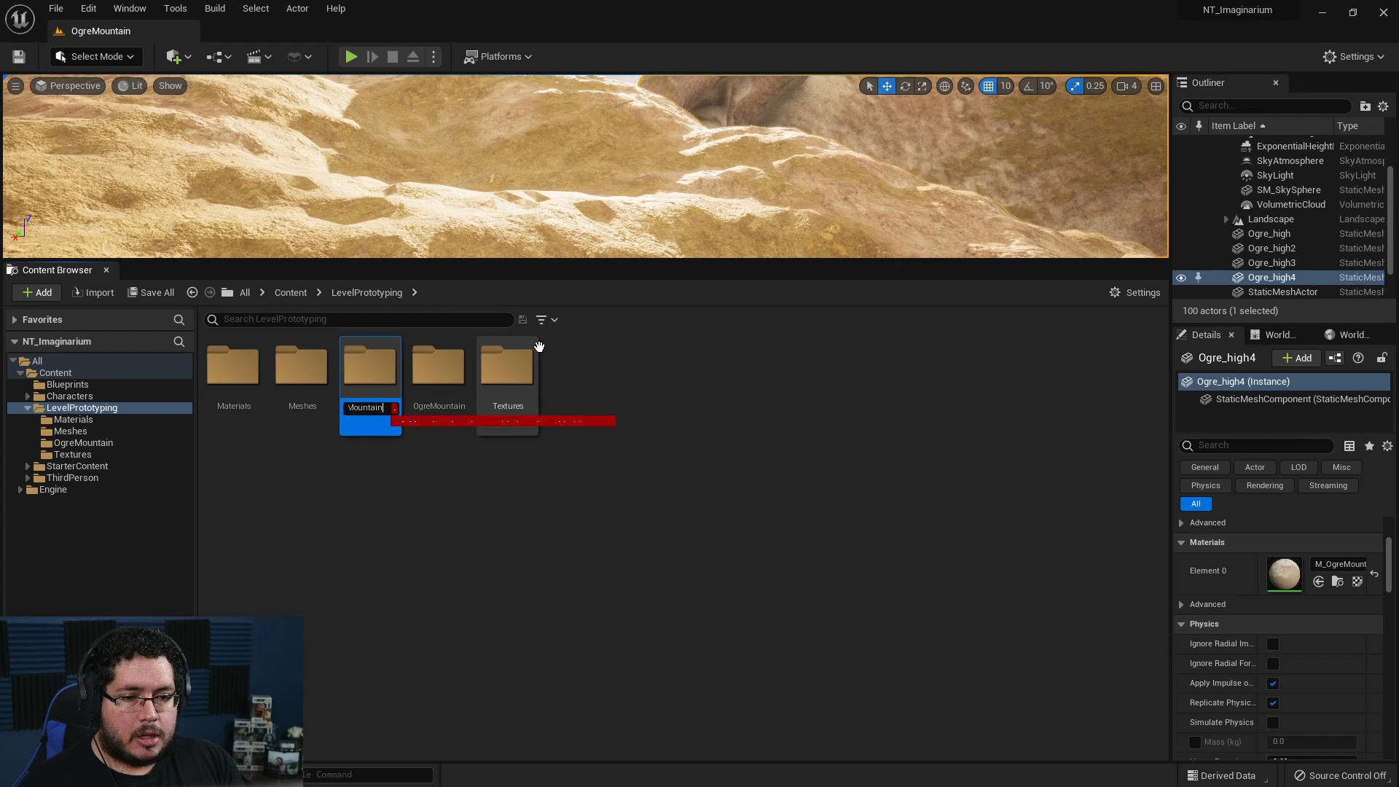
key("Return")
key("Return")
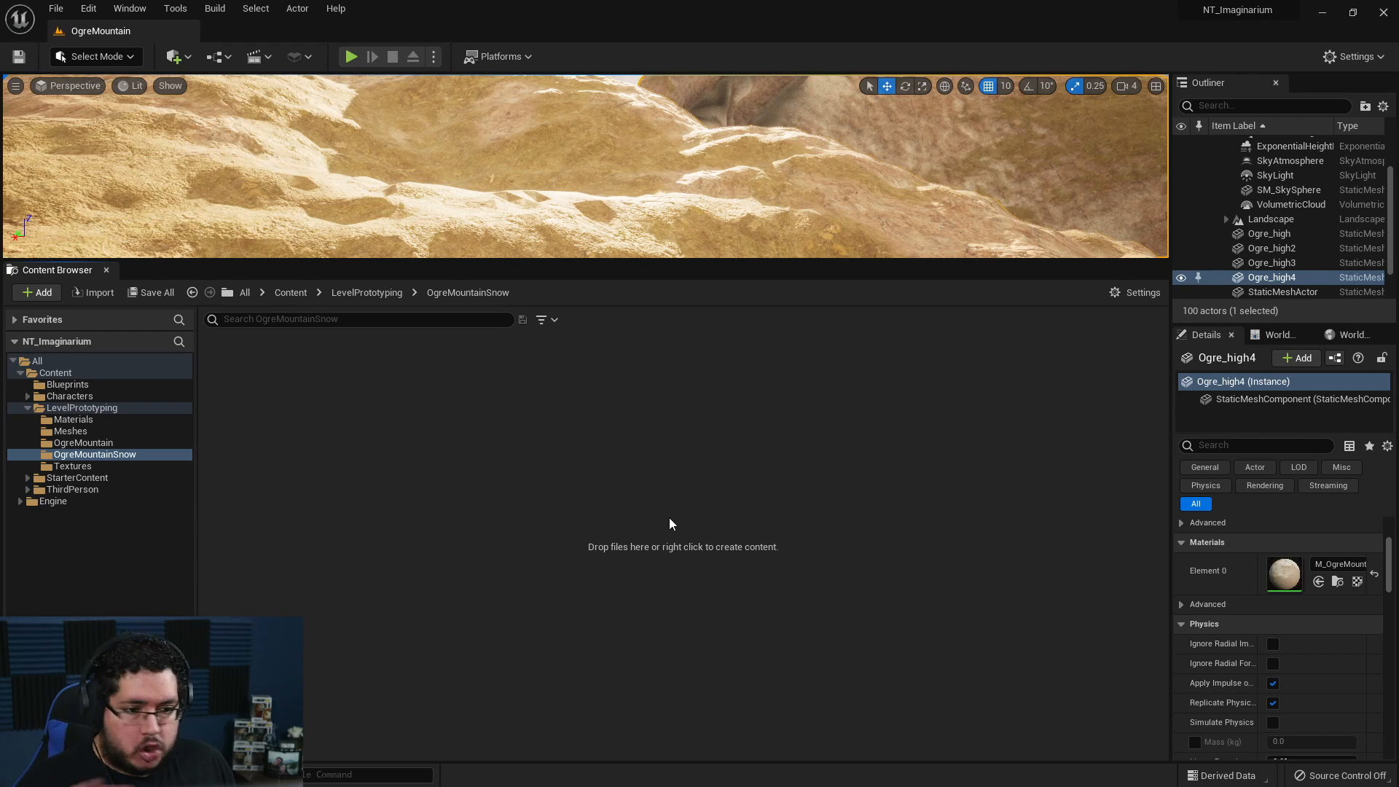
- Create a new material named M_LayeredMaterial in the OgreMountainSnow folder
right_click(442, 369)
left_click(523, 461)
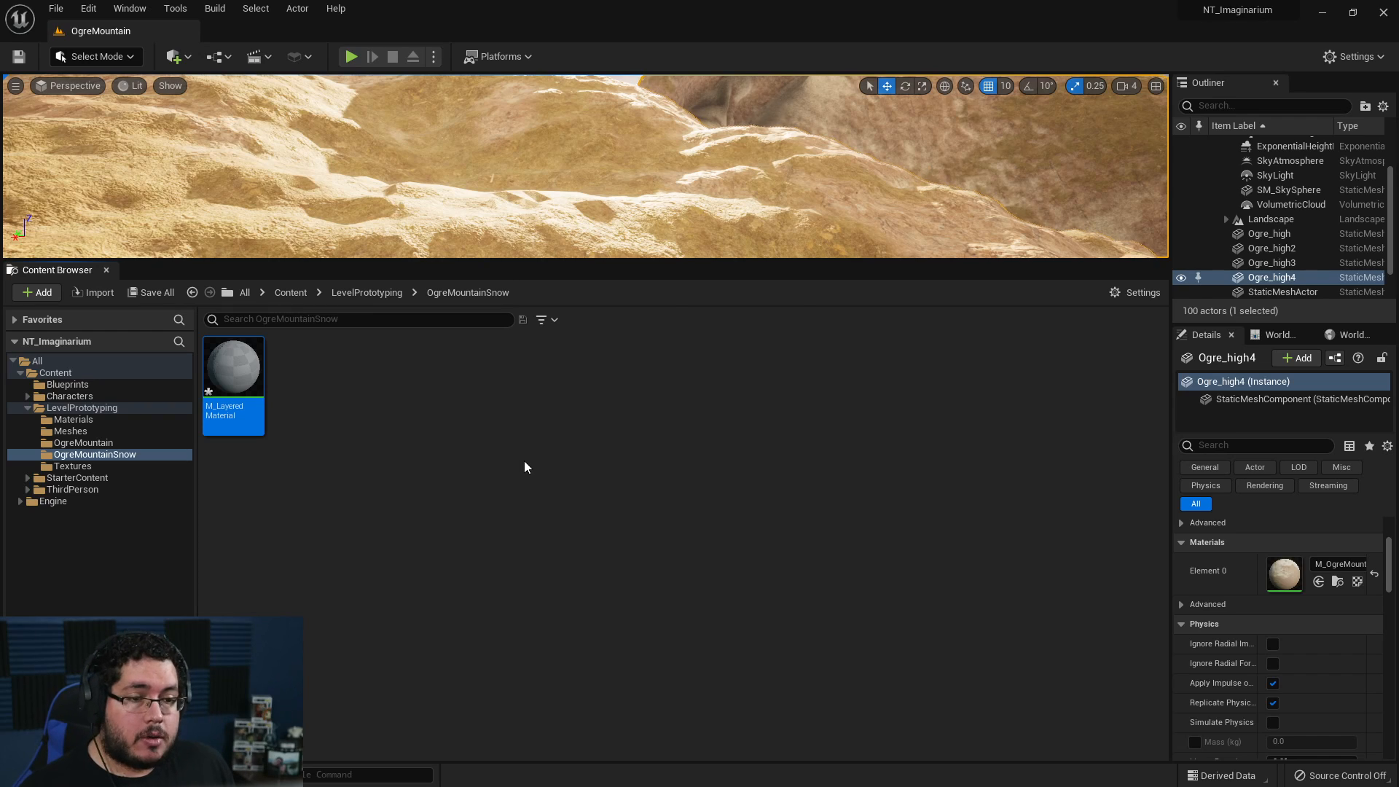
- Create a Material Layer asset named ML_Base in the OgreMountainSnow folder
right_click(525, 466)
mouse_move(579, 696)
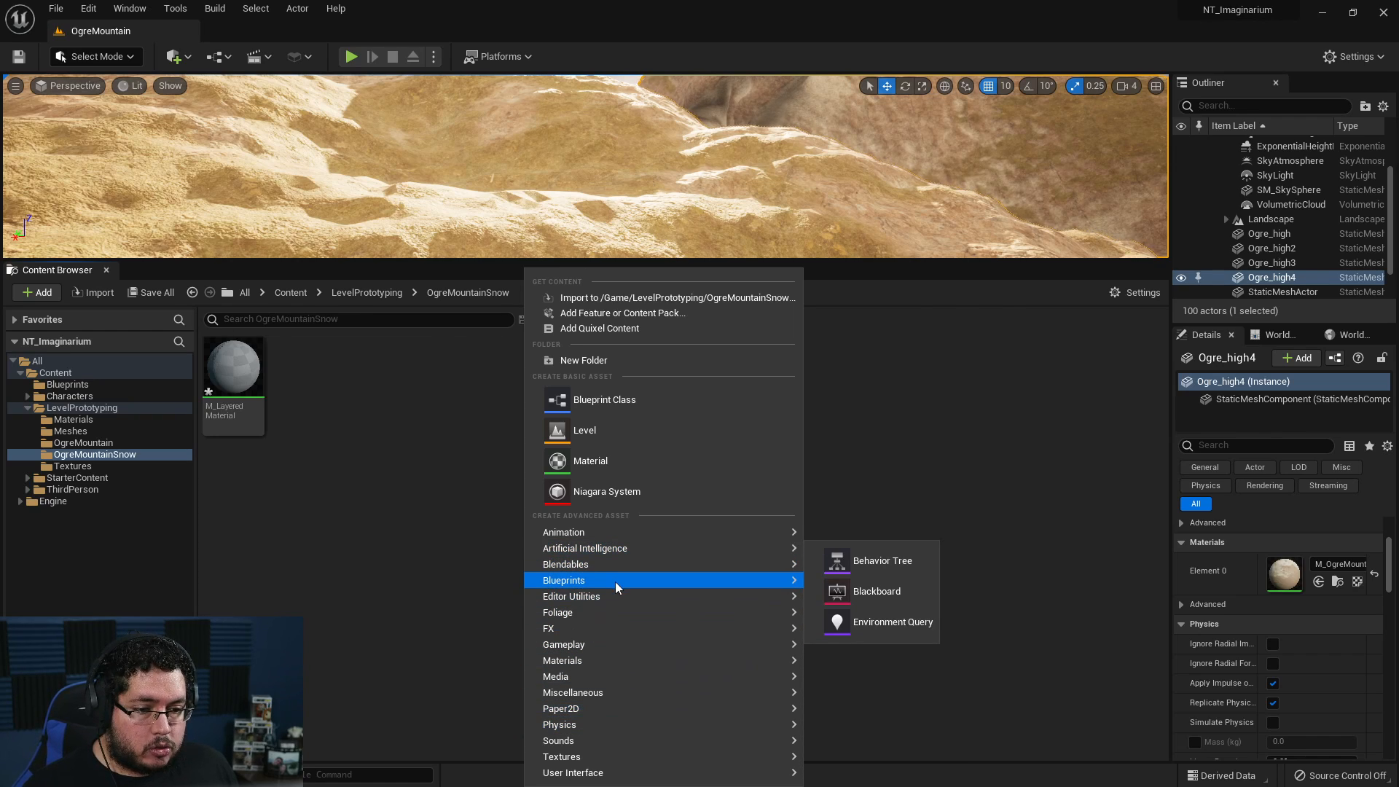
mouse_move(597, 660)
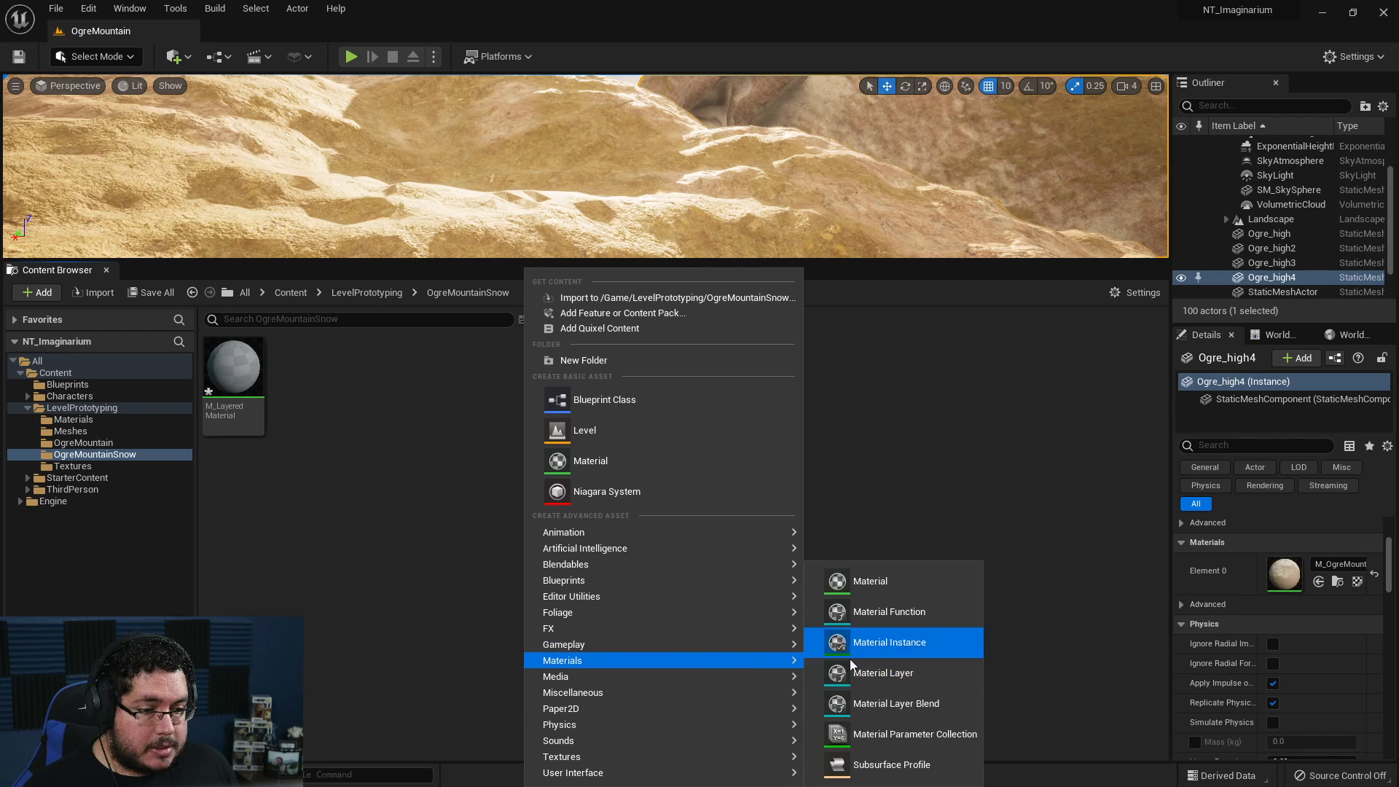
left_click(878, 674)
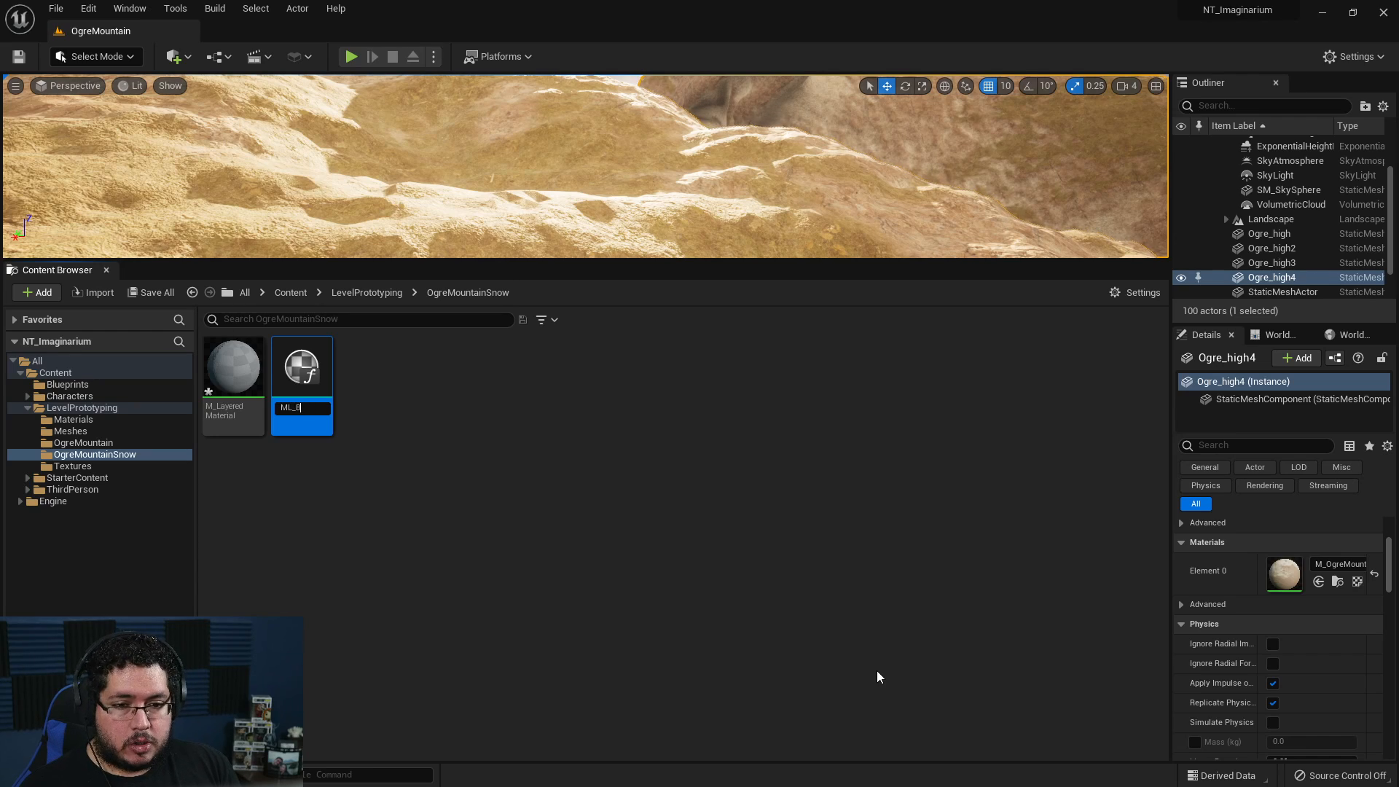
- Create a Material Layer Blend asset named ML_Blend beside ML_Base
right_click(496, 510)
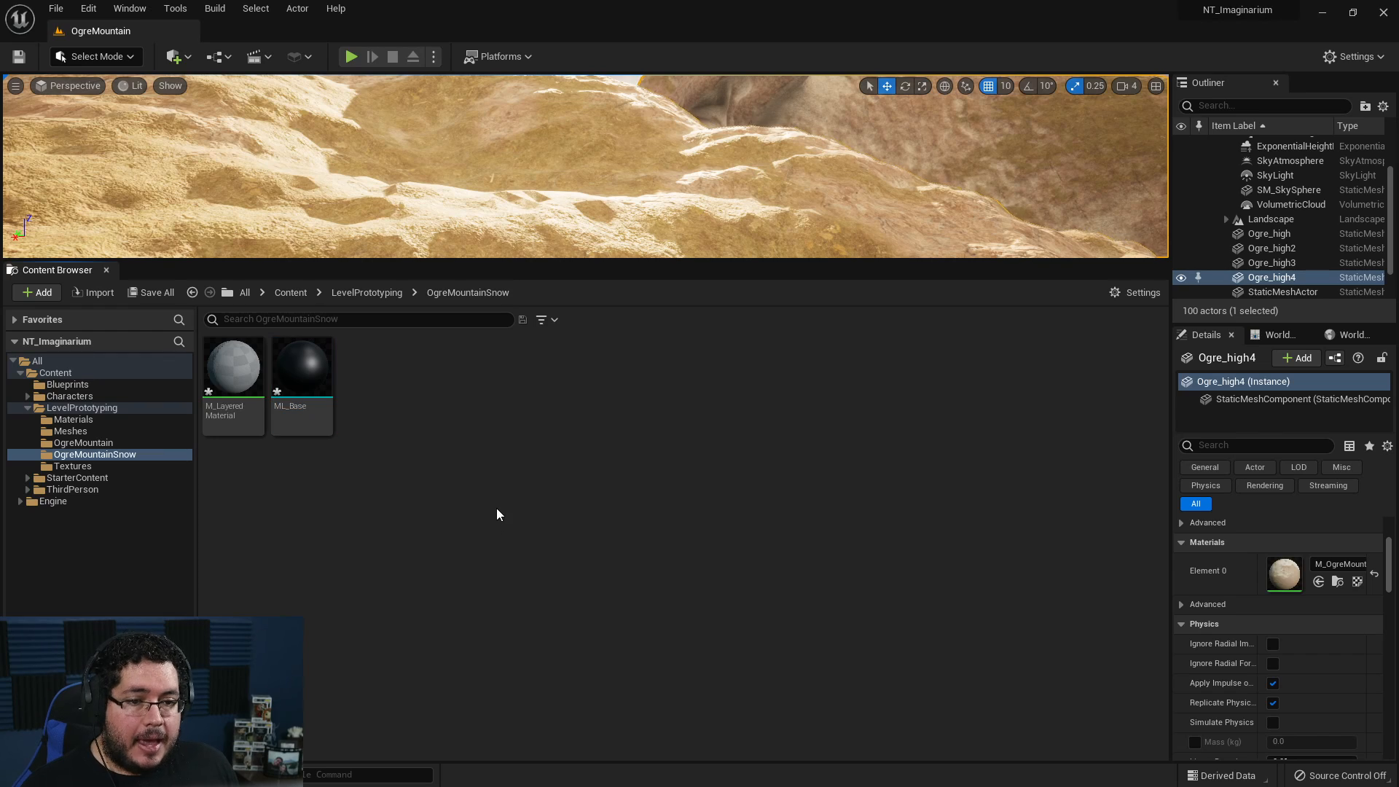
mouse_move(580, 660)
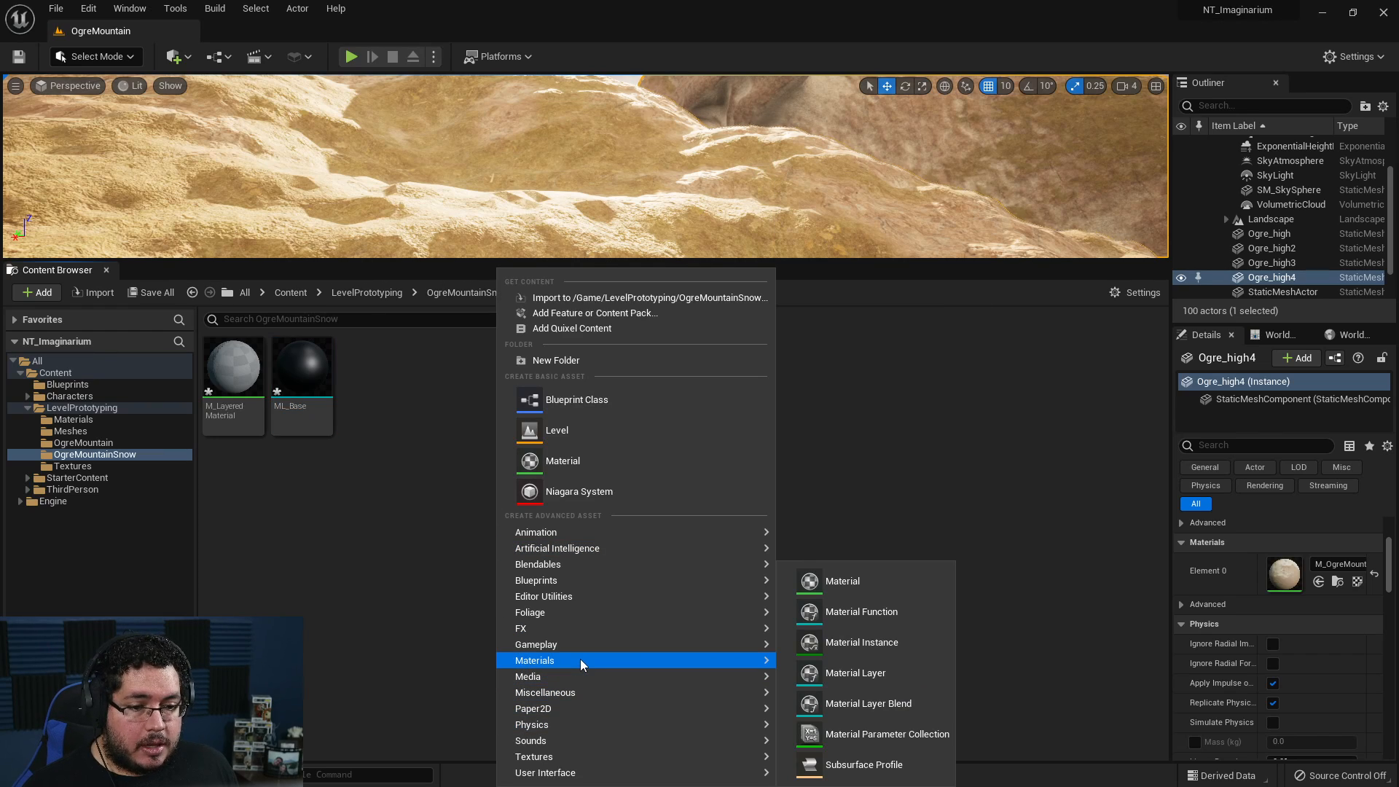
left_click(895, 705)
type("ML_Blend")
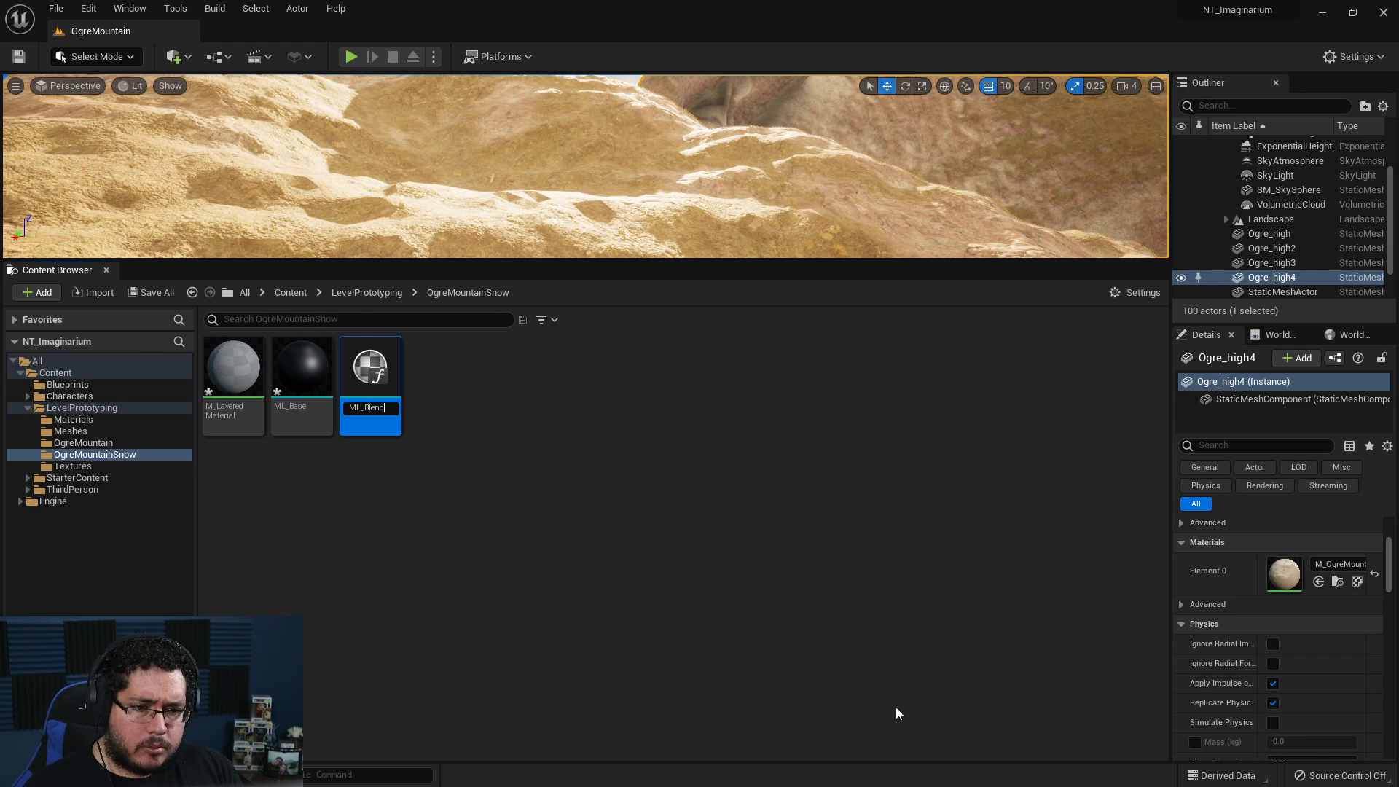
key("Return")
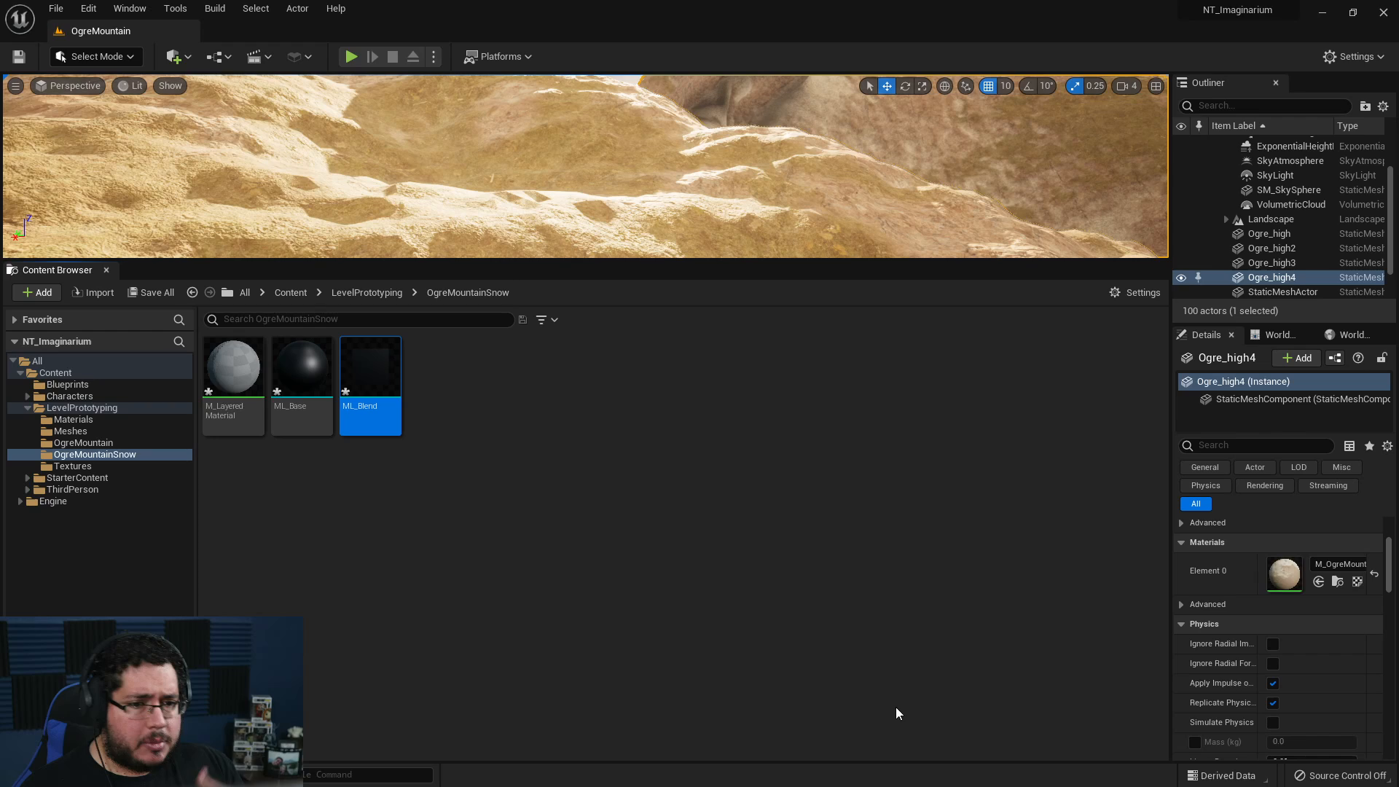
left_click(444, 496)
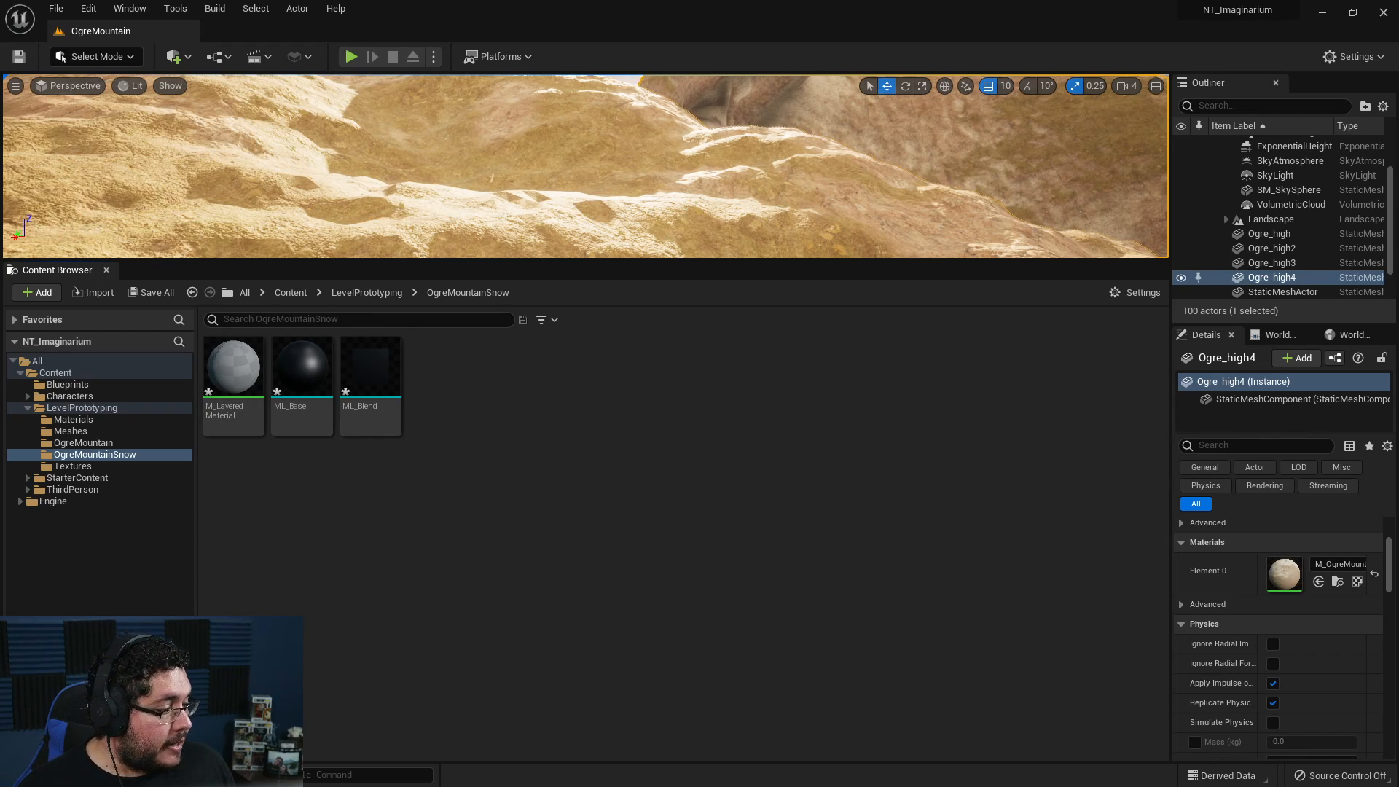
key("super+d")
key("super+d")
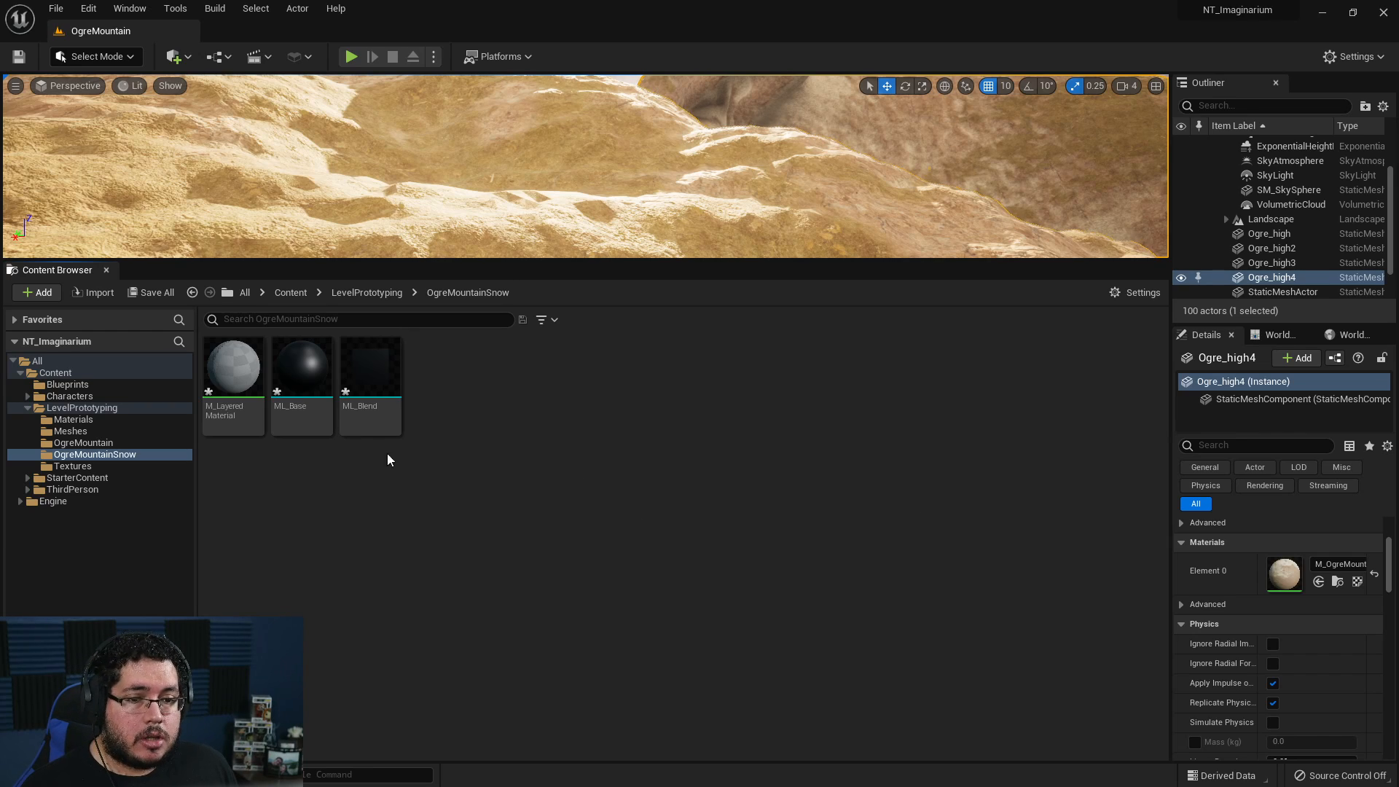
- Open the ML_Base material layer in a maximized editor window with its node chain in view
double_click(308, 375)
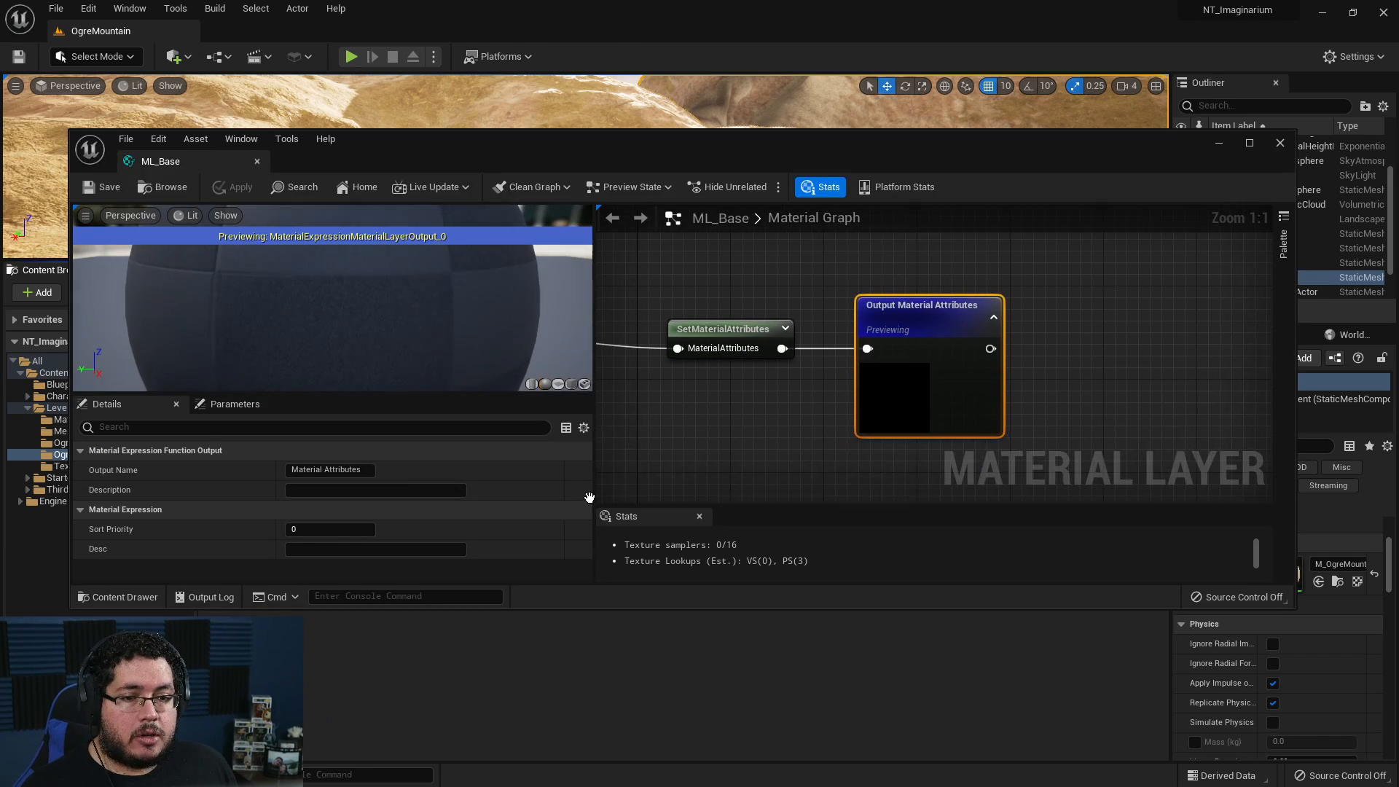
left_click_drag(841, 146, 819, 72)
double_click(819, 72)
scroll(802, 408, "down", 4)
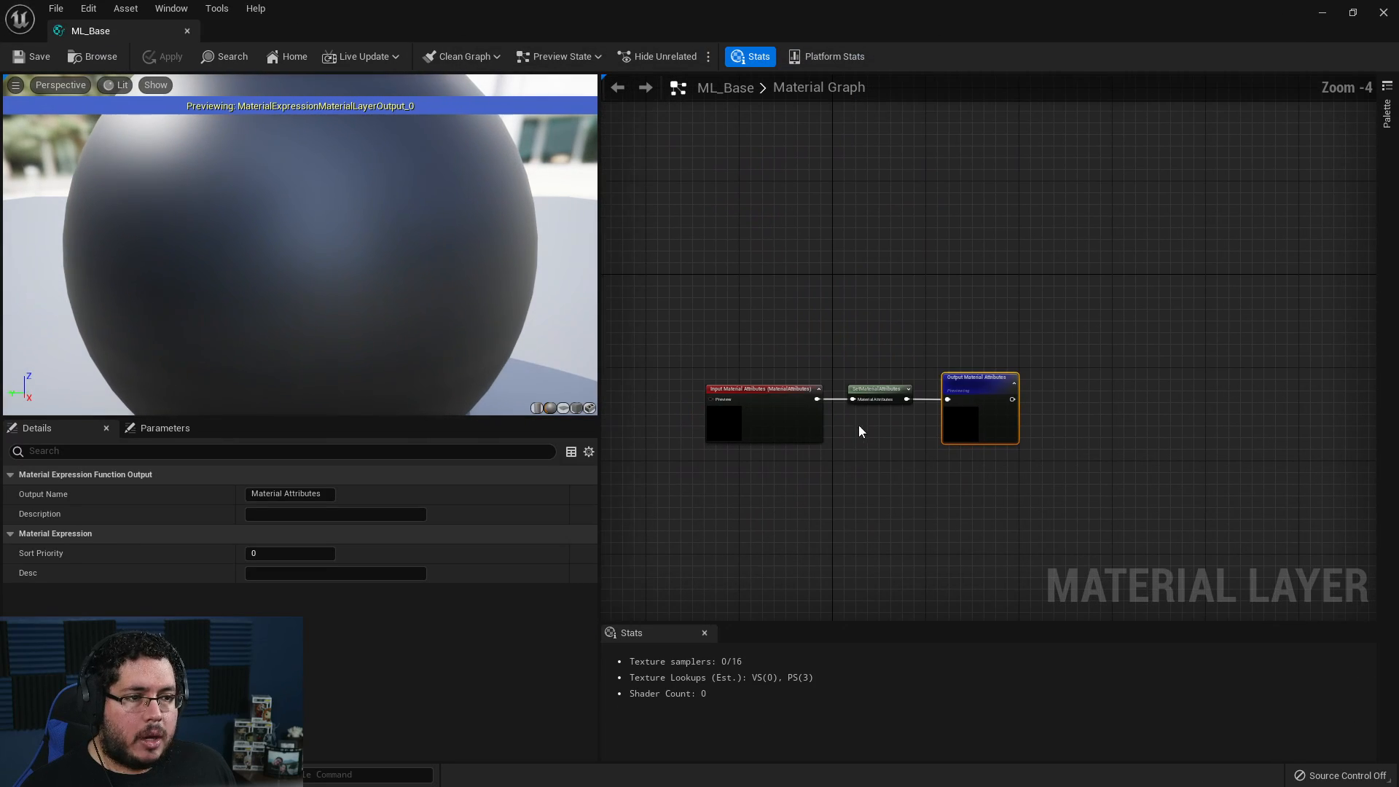
scroll(885, 330, "up", 4)
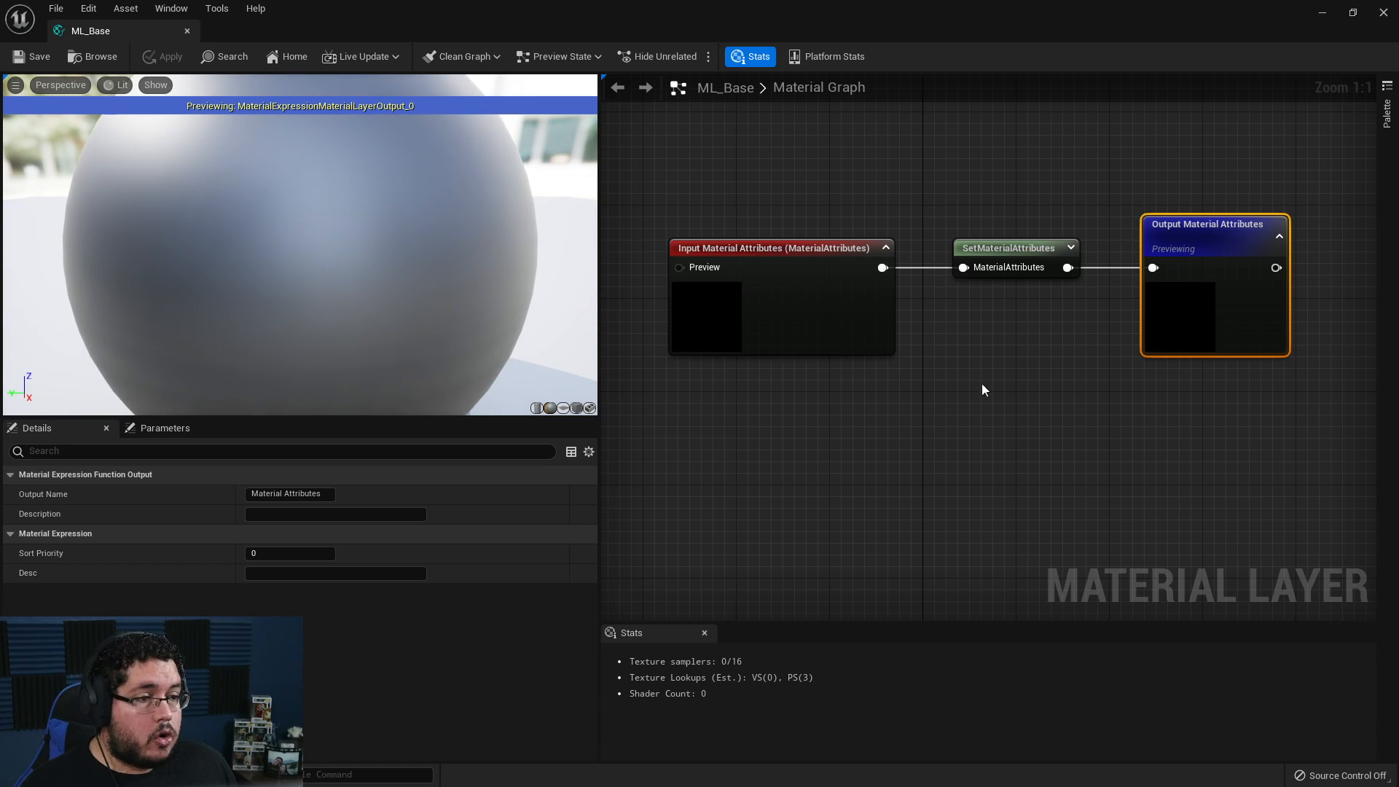
- Examine the SetMaterialAttributes and Input Material Attributes nodes in the ML_Base graph
scroll(902, 459, "down", 3)
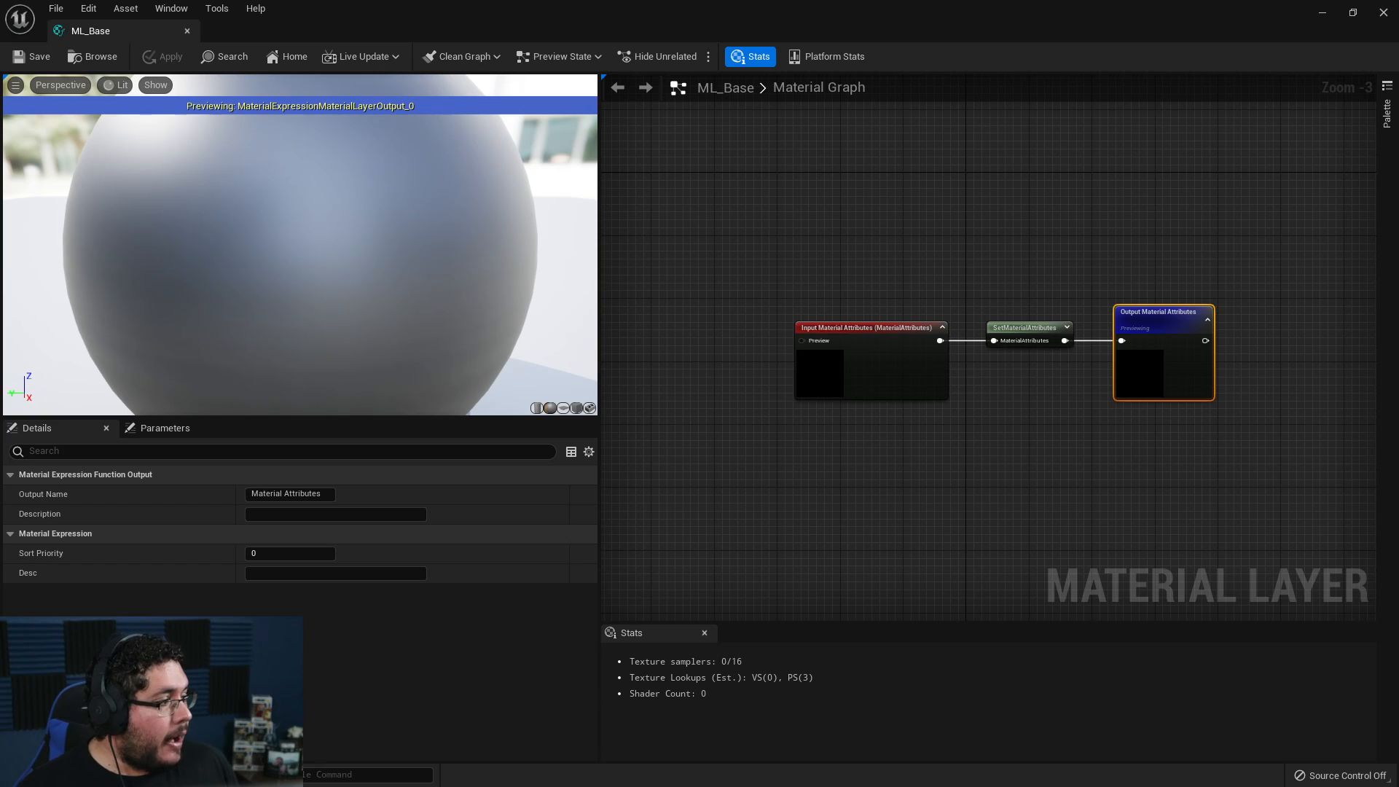
scroll(958, 278, "up", 3)
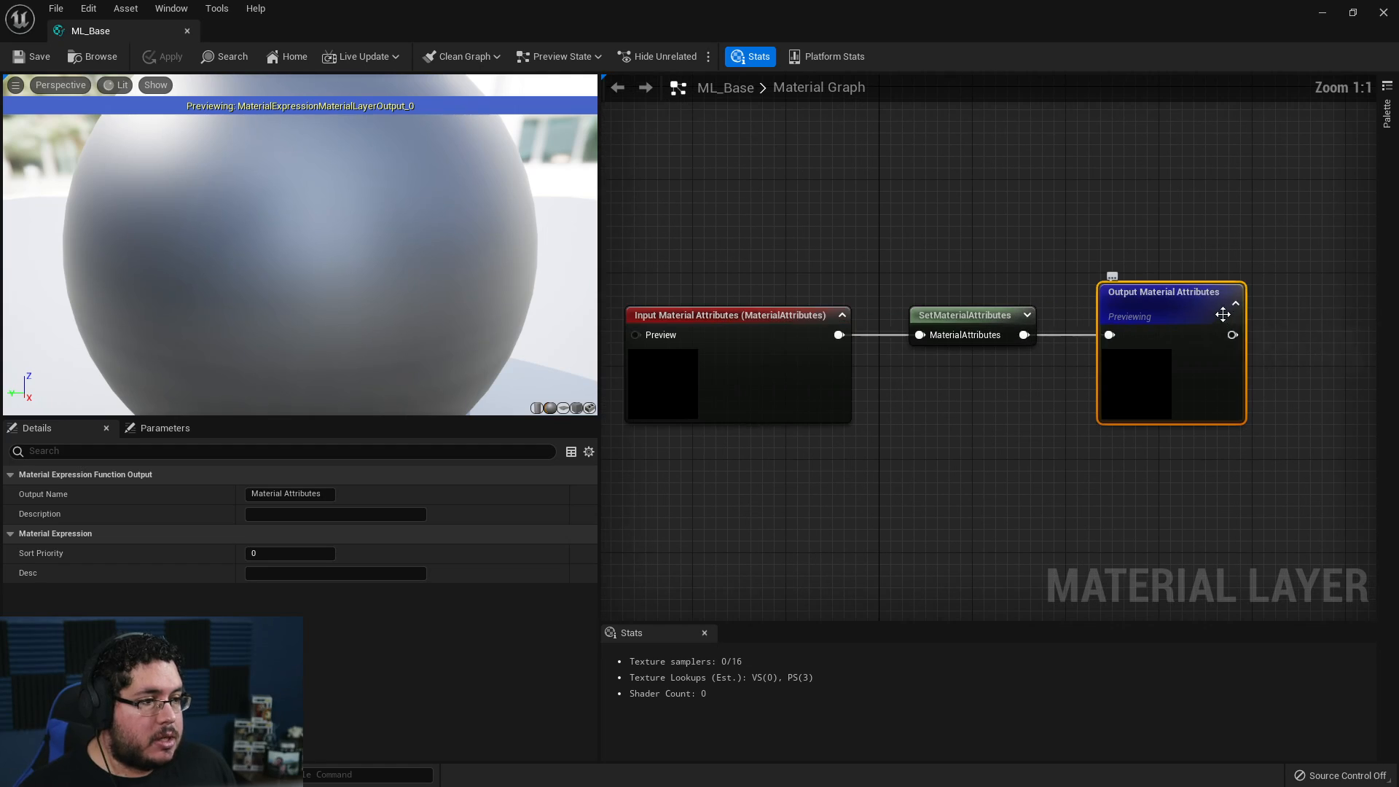
left_click(968, 318)
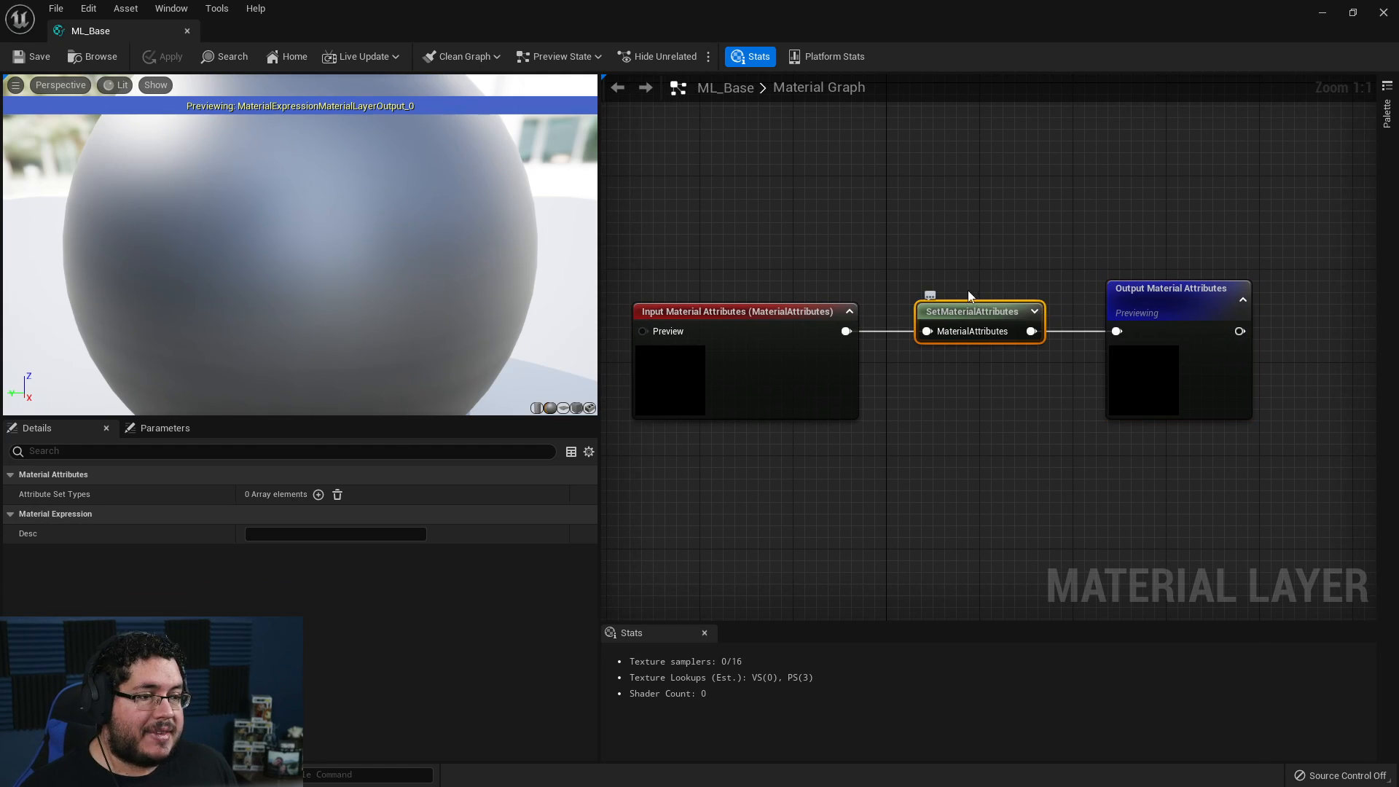
right_click_drag(732, 354, 972, 275)
left_click(1011, 270)
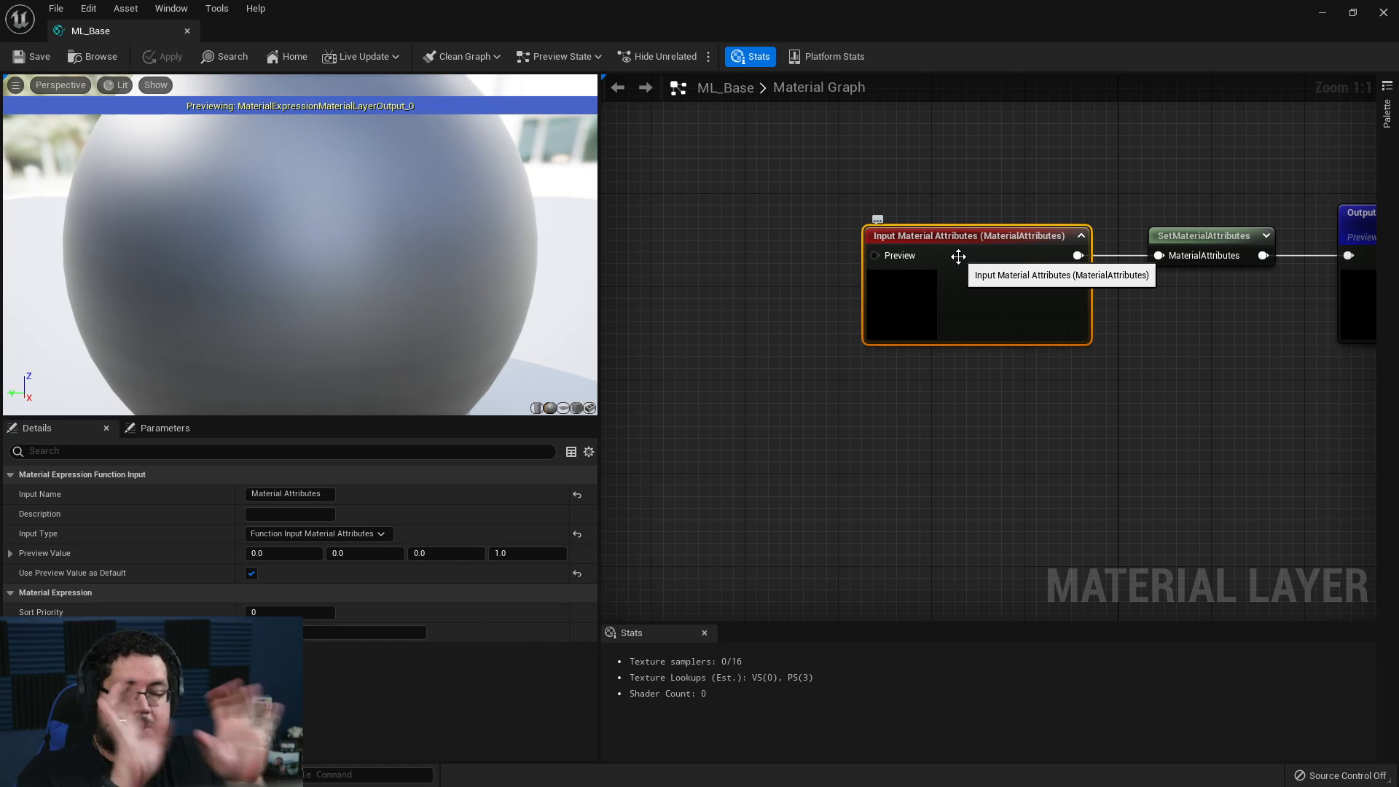
right_click_drag(772, 394, 846, 397)
- Add a MakeMaterialAttributes node and connect its output to the Preview input of Input Material Attributes
right_click(750, 307)
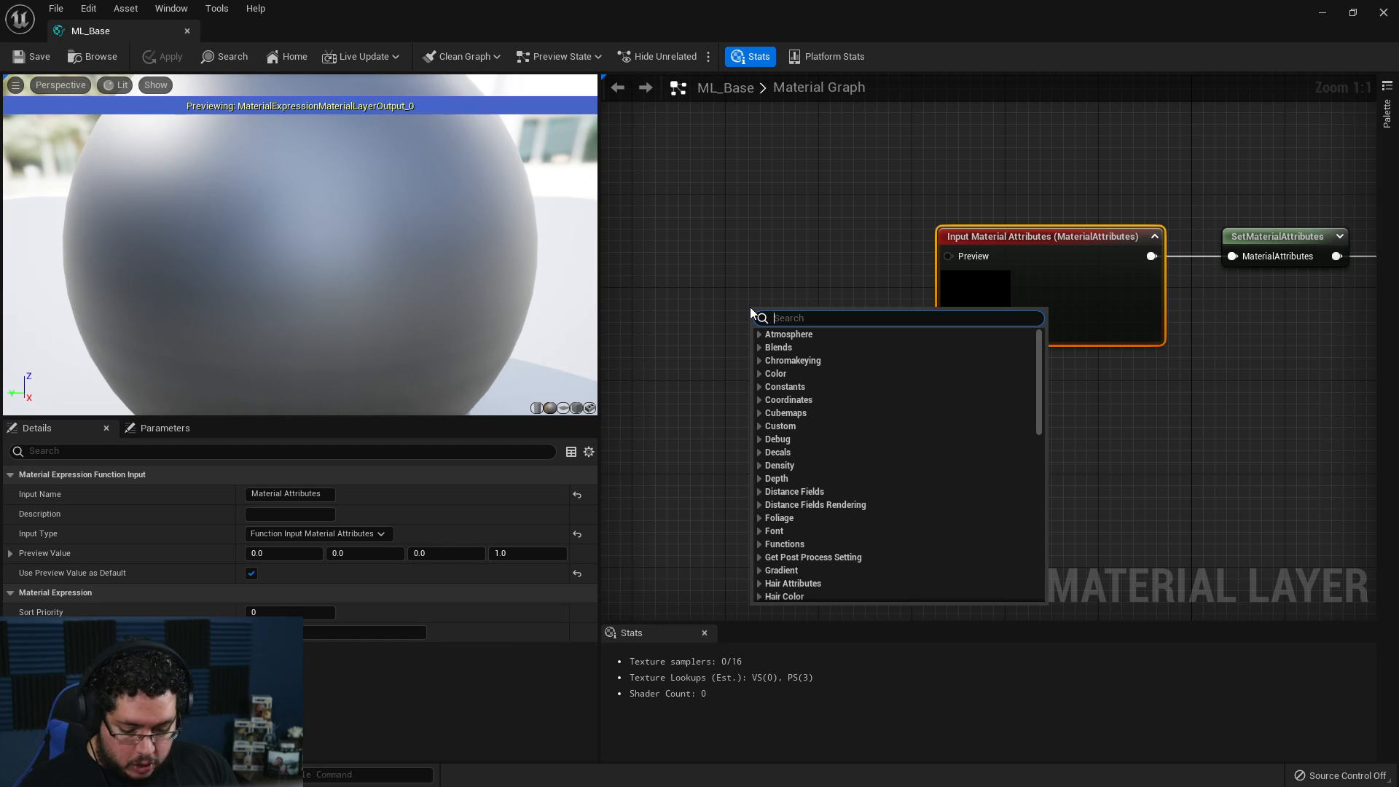
left_click(1066, 456)
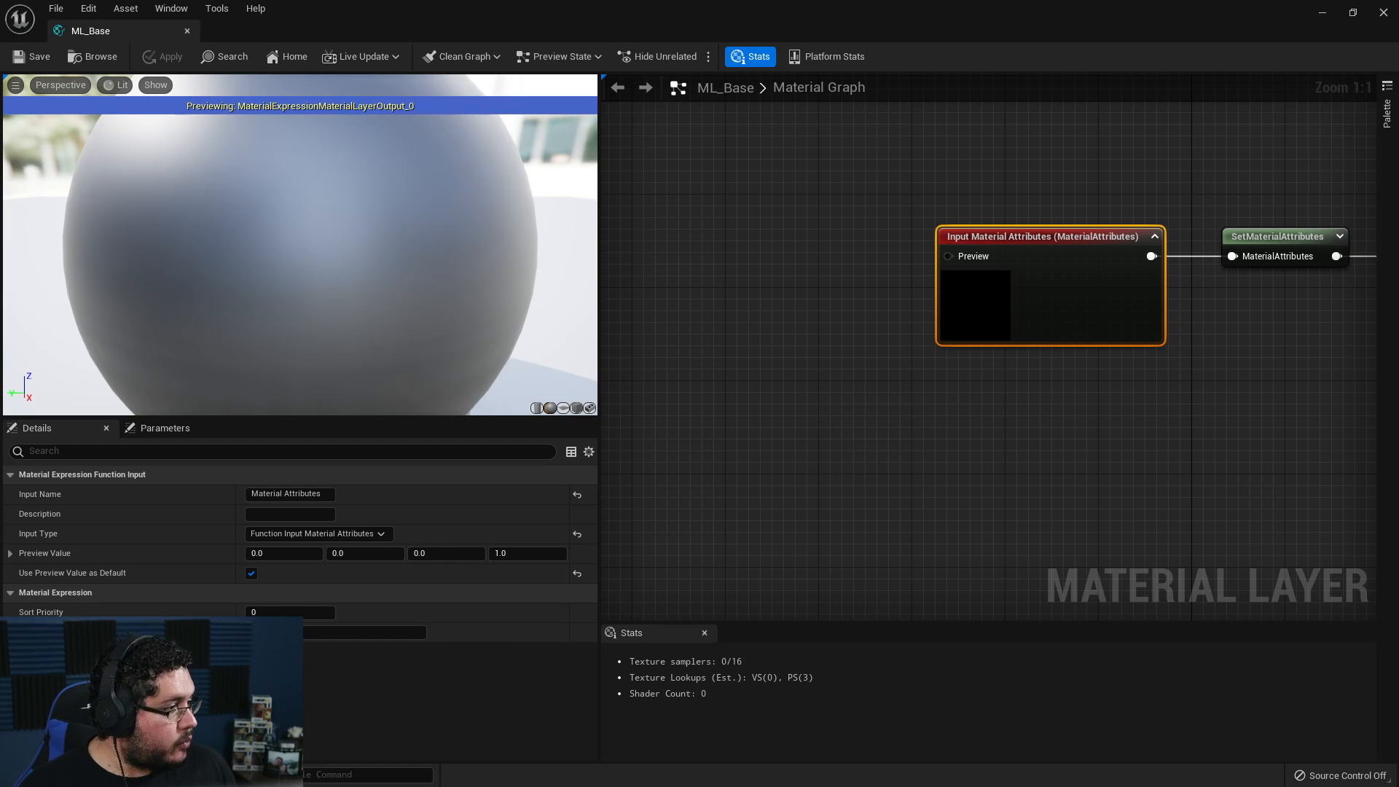
left_click(920, 448)
right_click(803, 405)
type("makemat")
key("Return")
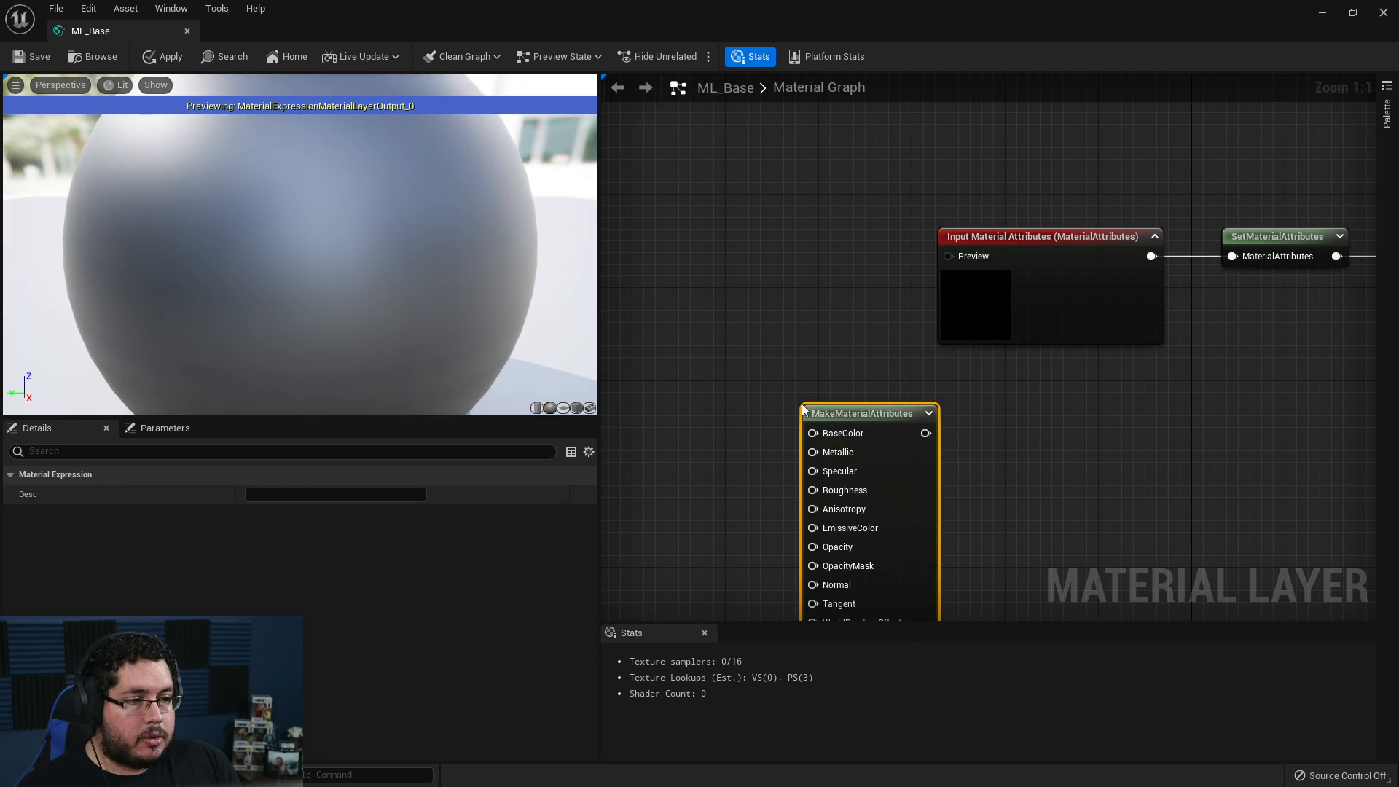
left_click_drag(820, 410, 710, 189)
left_click_drag(815, 213, 948, 256)
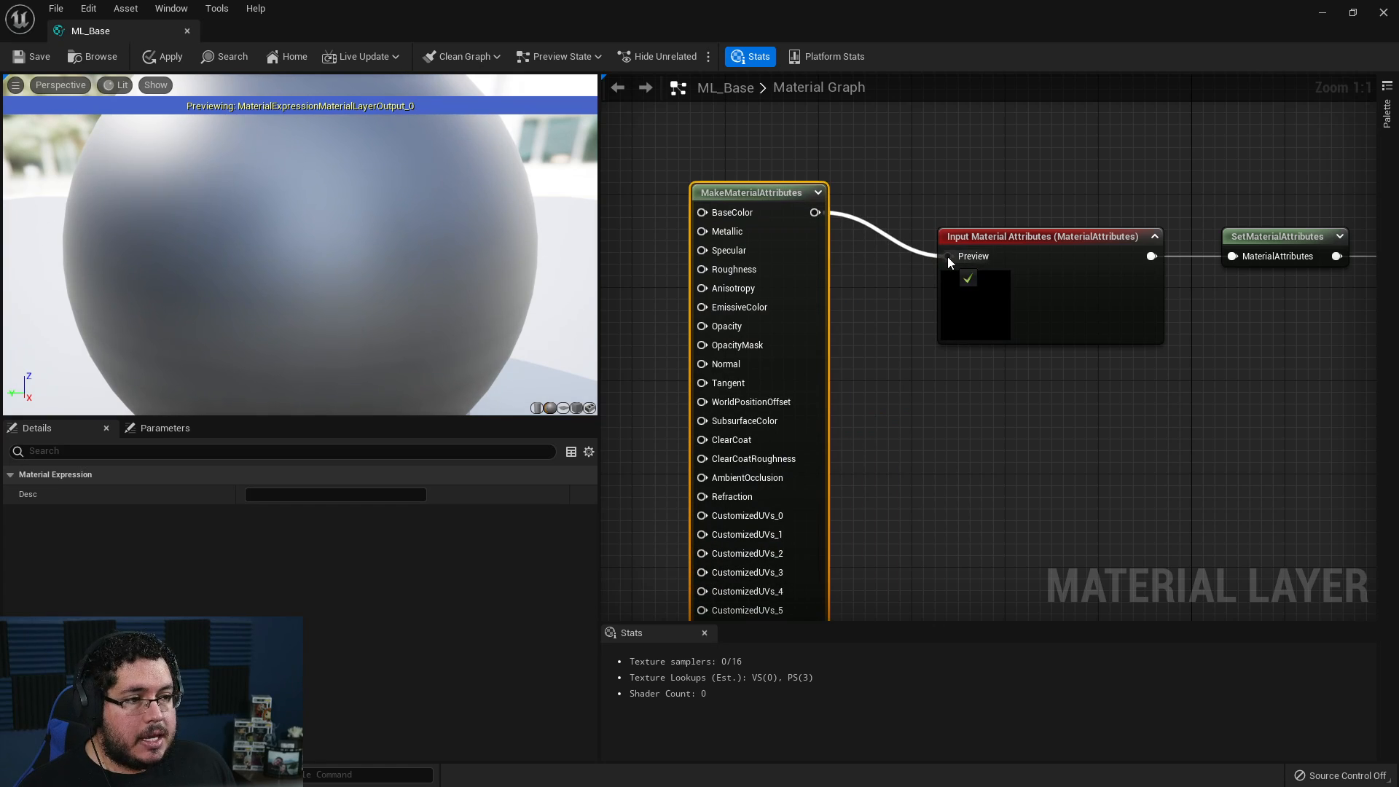
- Place the MakeMaterialAttributes node just before Input Material Attributes and restore the ML_Base editor to a floating window
left_click_drag(768, 191, 792, 191)
scroll(819, 312, "down", 1)
right_click_drag(820, 312, 856, 268)
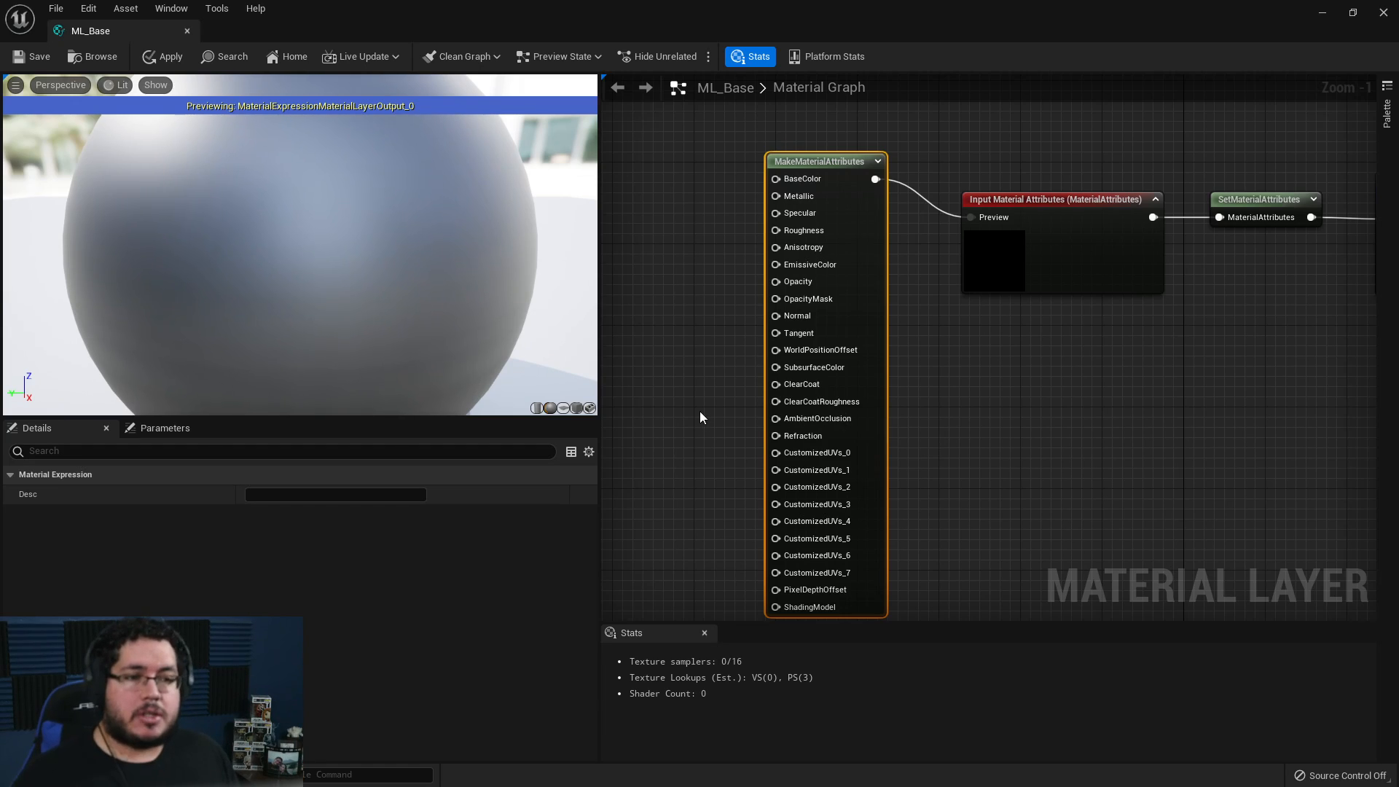
right_click_drag(700, 413, 831, 401)
scroll(831, 400, "down", 2)
left_click_drag(951, 216, 937, 232)
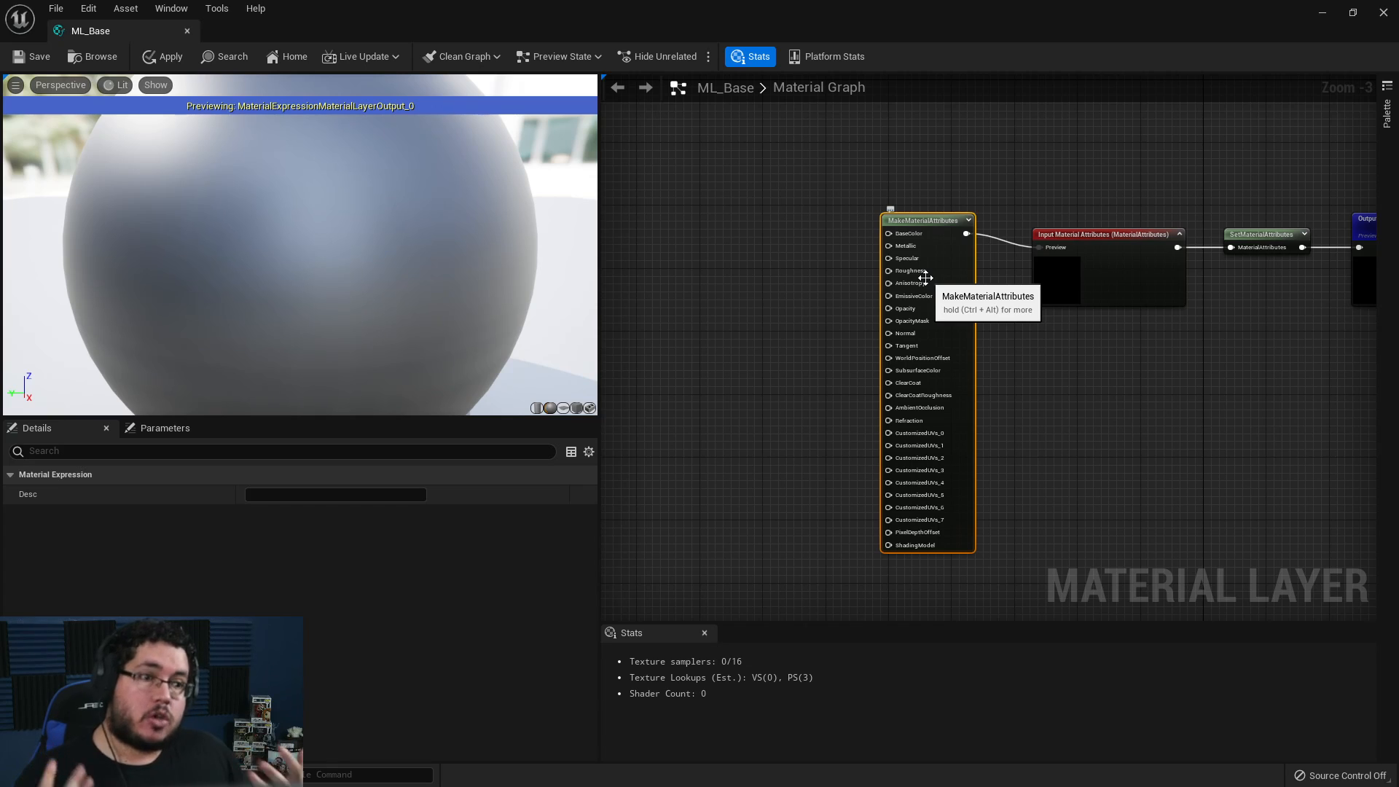
right_click_drag(754, 312, 823, 330)
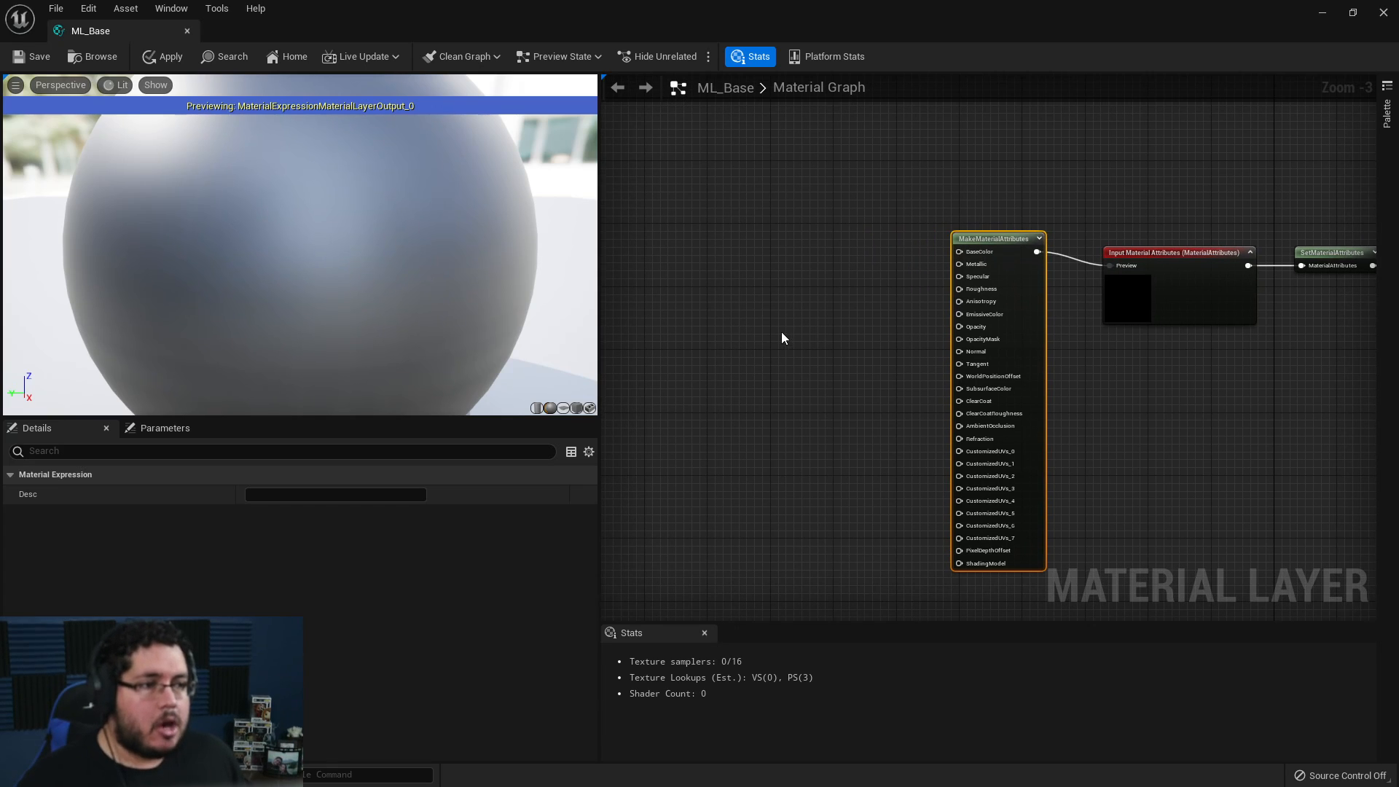
double_click(820, 3)
left_click_drag(738, 42, 618, 122)
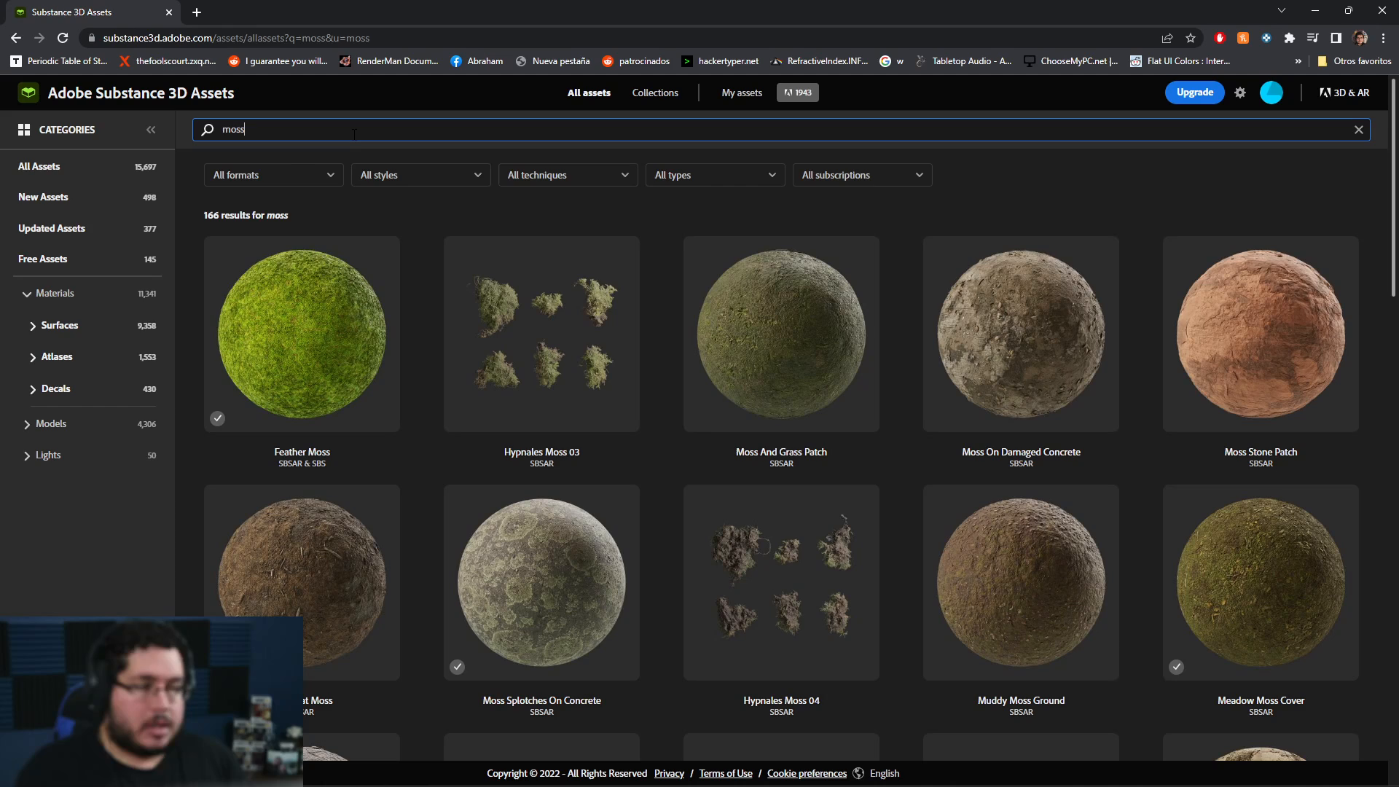
- On the Adobe Substance 3D Assets site, replace the moss search with rock
key("BackSpace")
scroll(355, 132, "down", 1)
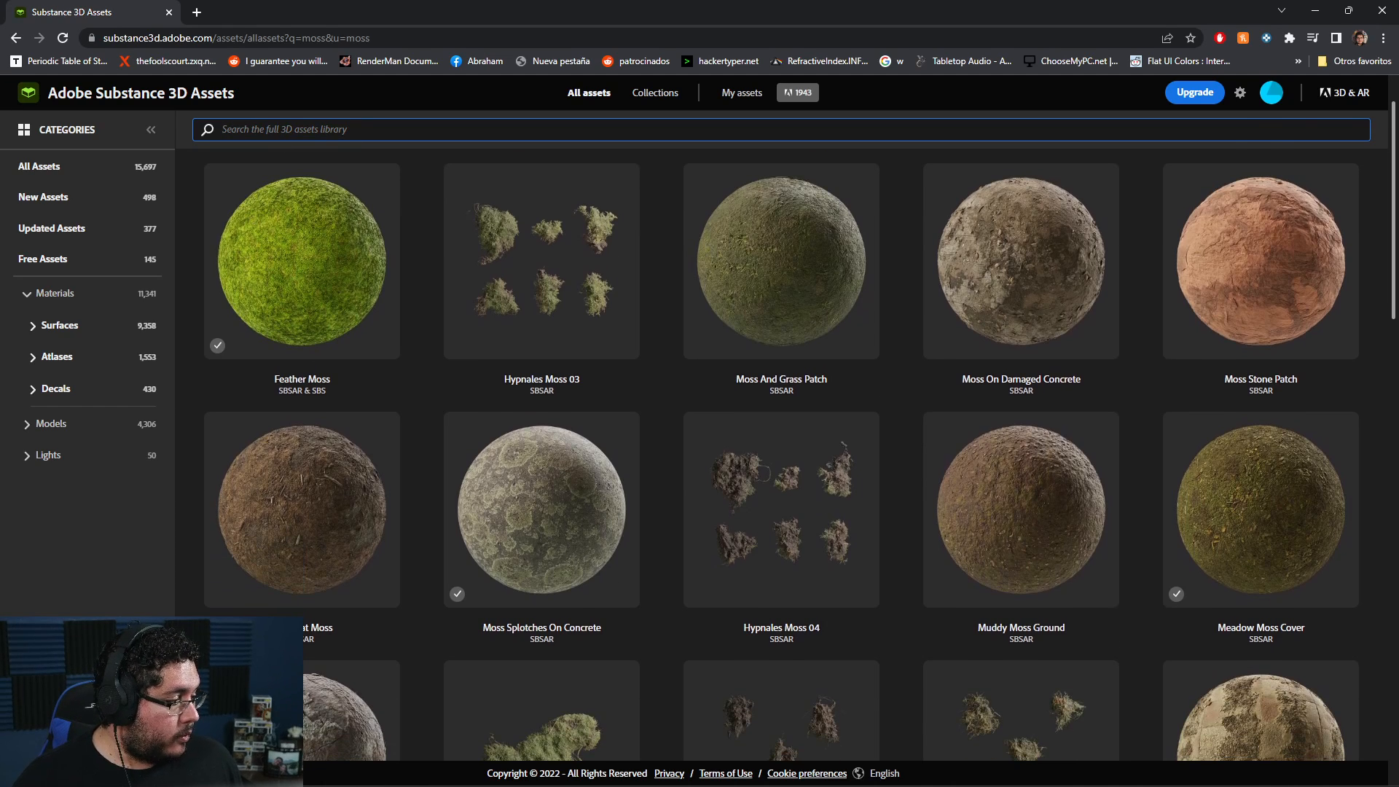
key("alt+Tab")
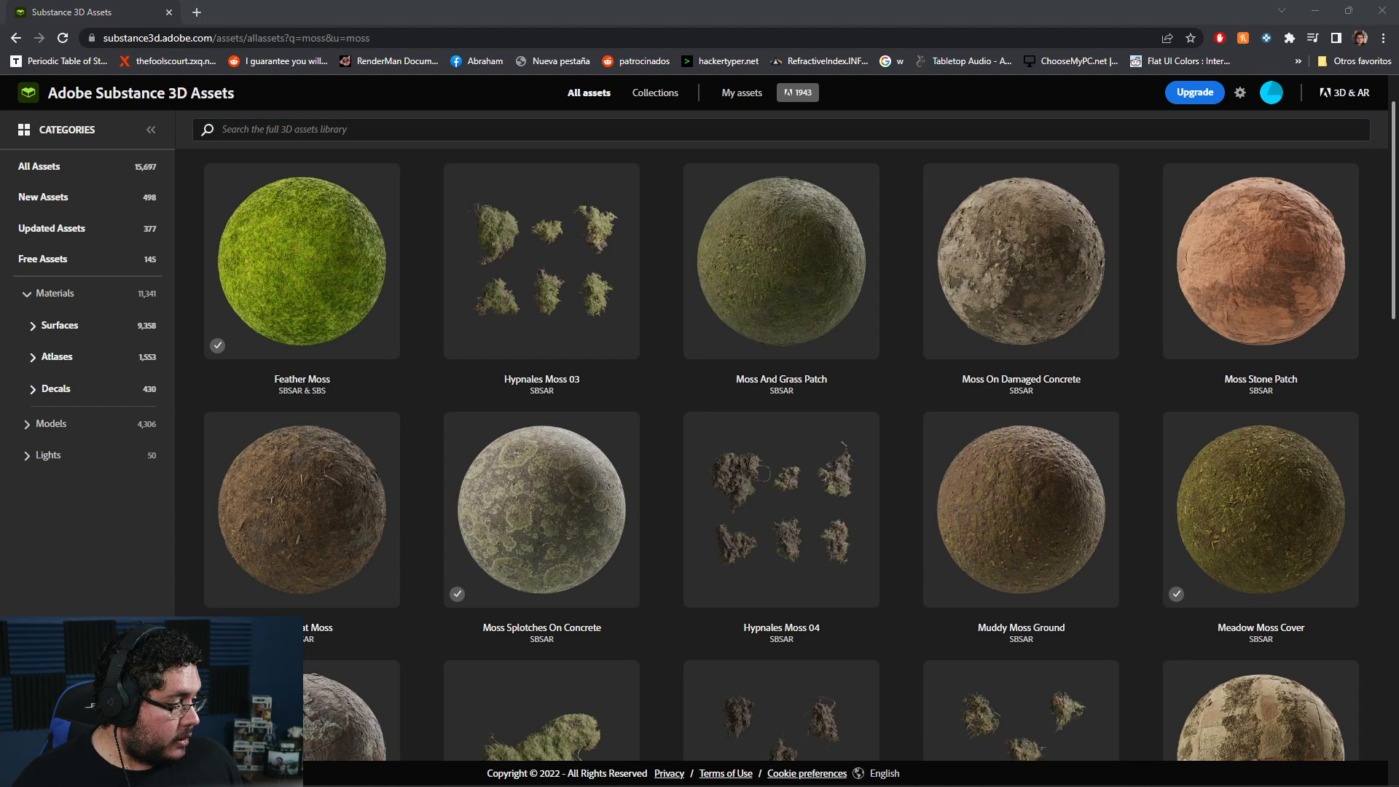
key("super+d")
key("super+d")
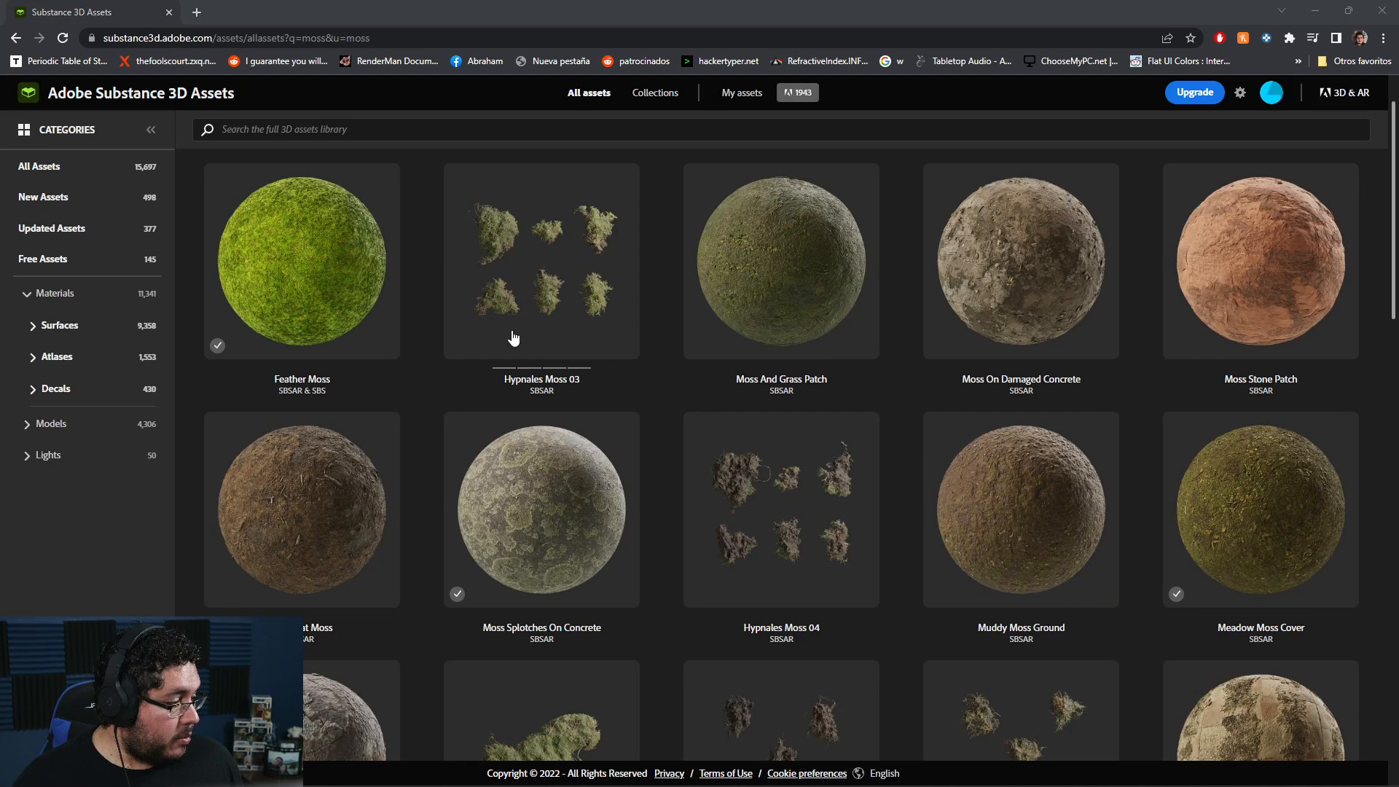
key("alt+Tab")
type("roc")
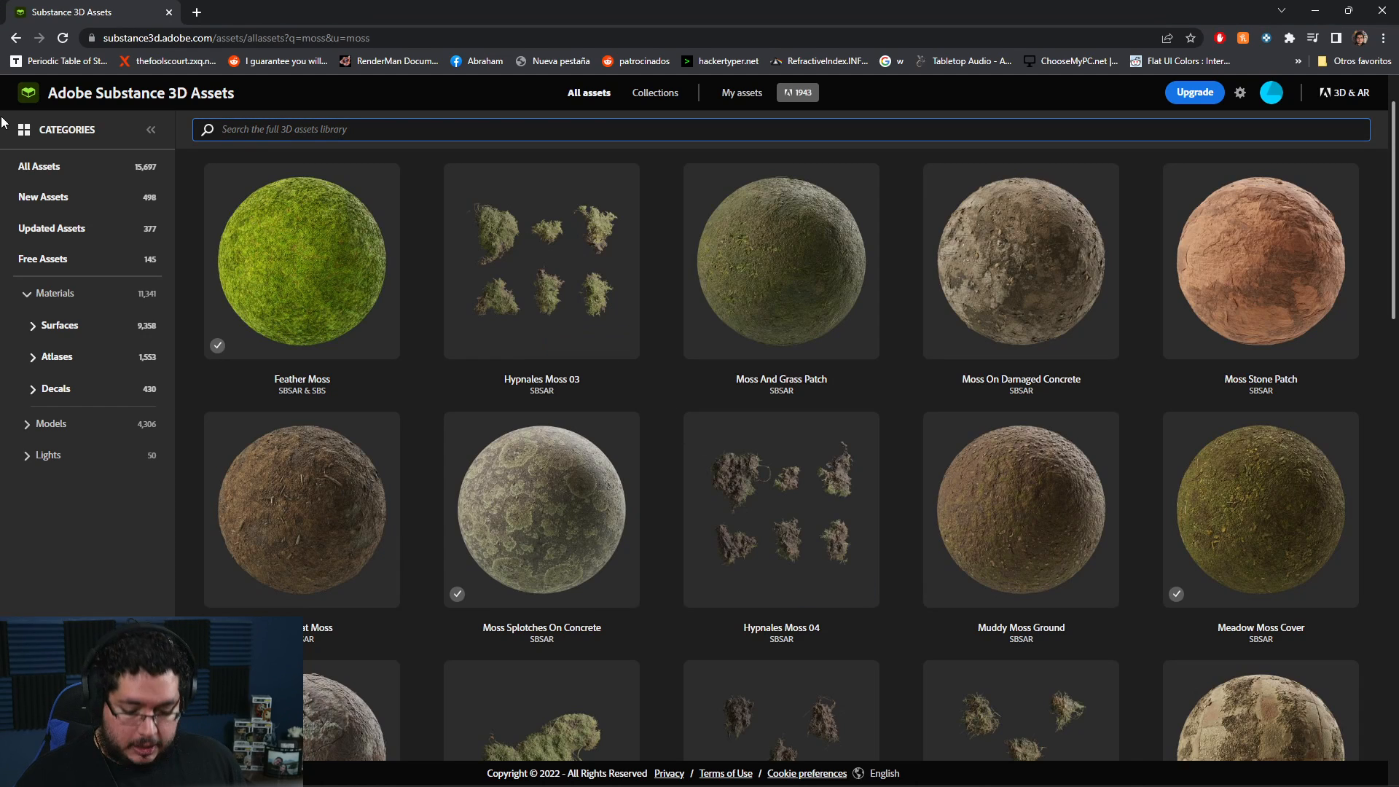
type("k")
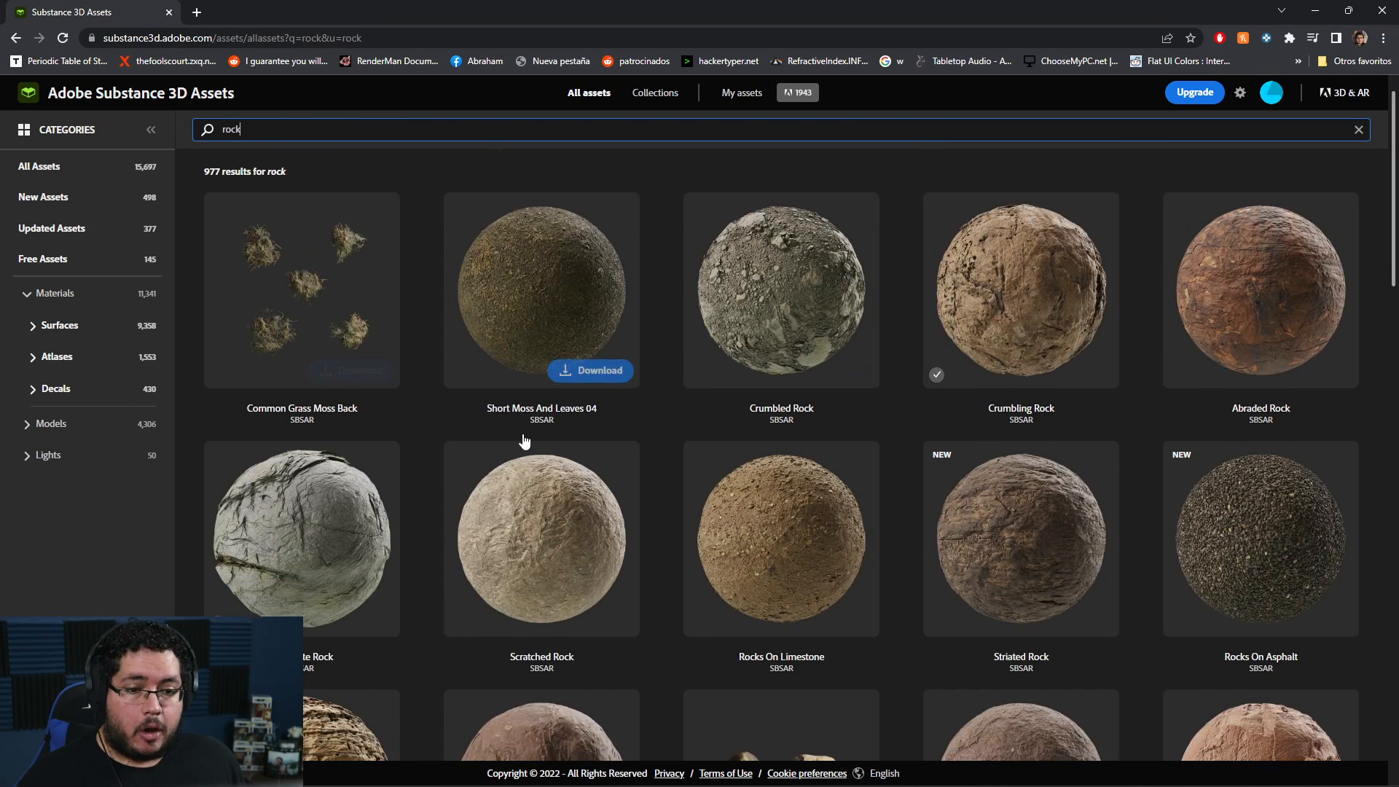
- Browse the rock materials and download the Bleached Chiseled Rock asset
scroll(962, 436, "down", 14)
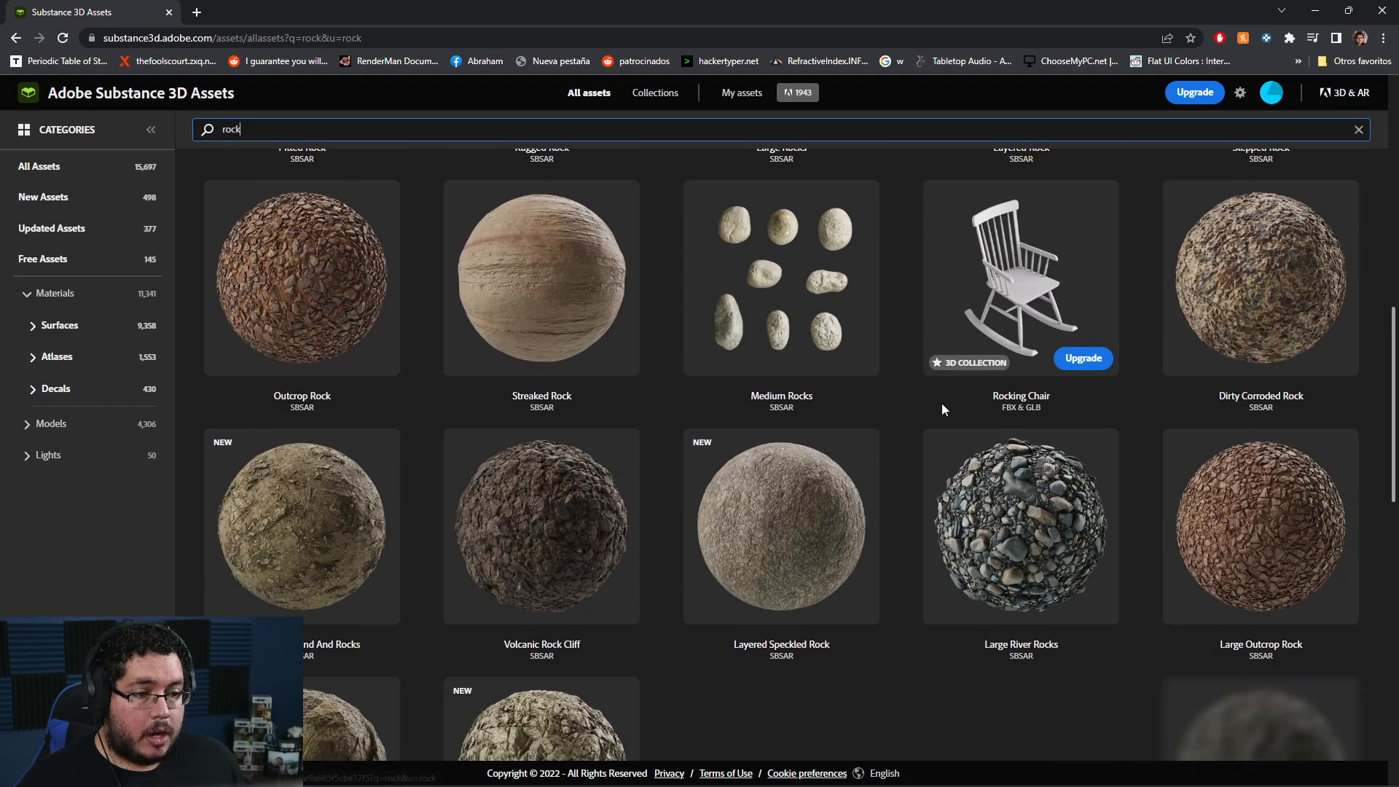
scroll(943, 406, "down", 4)
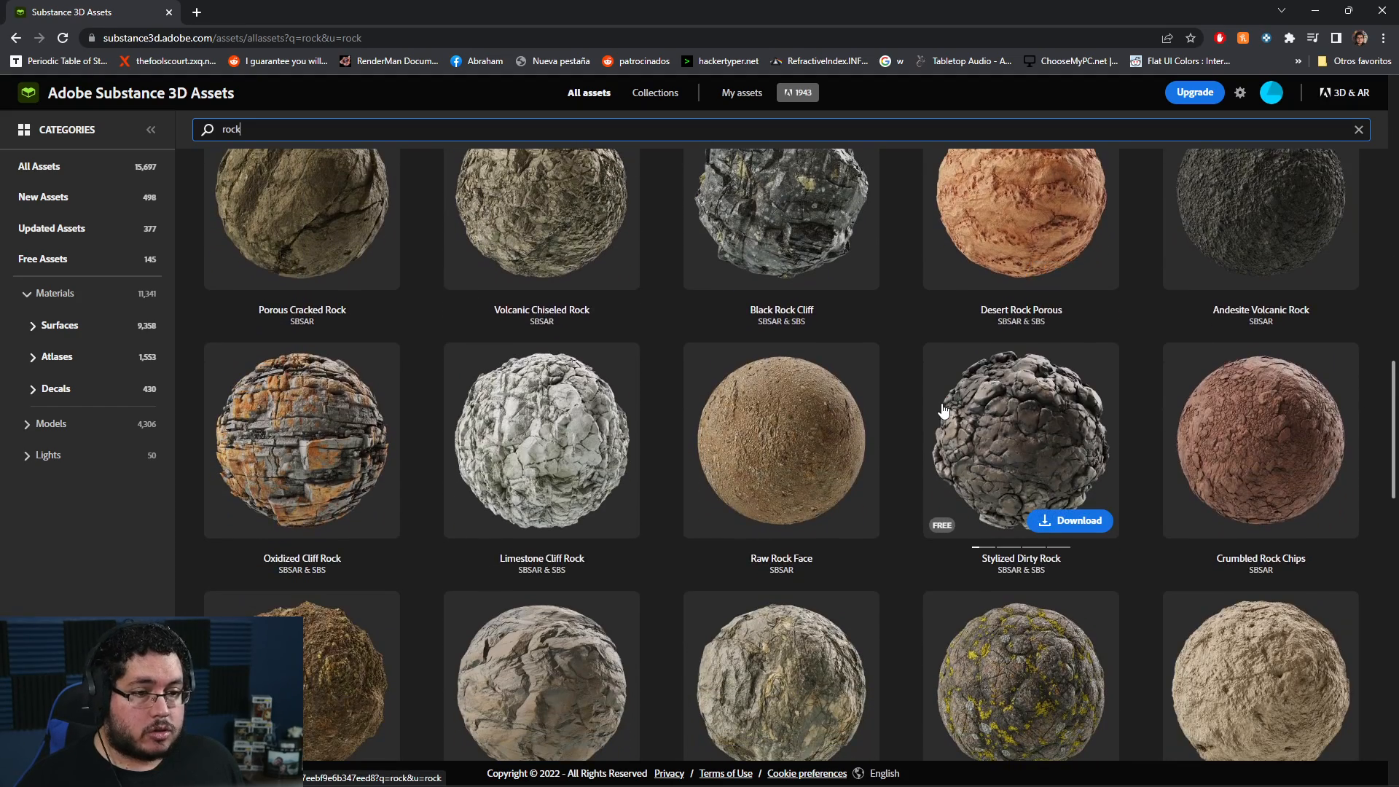
scroll(940, 437, "down", 3)
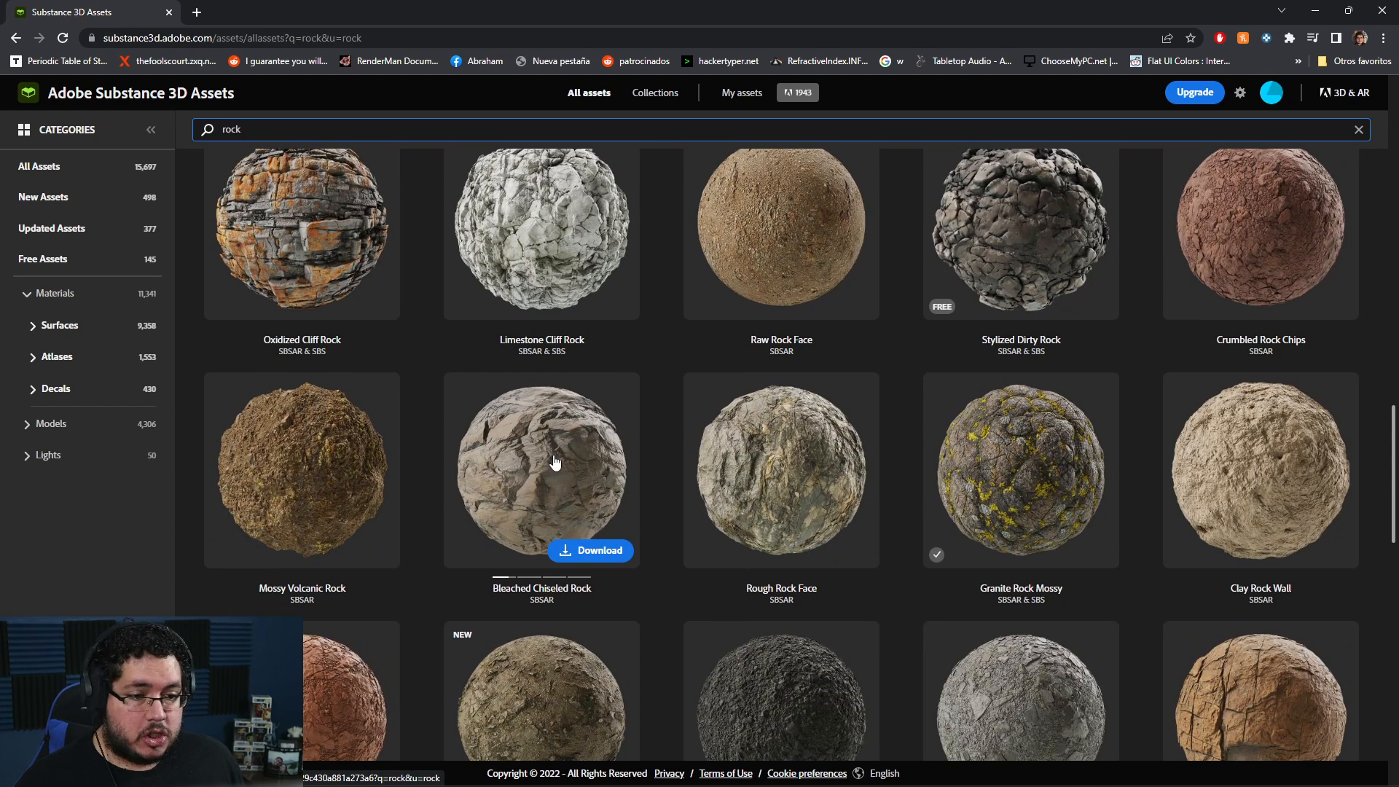
scroll(556, 462, "down", 2)
left_click(591, 405)
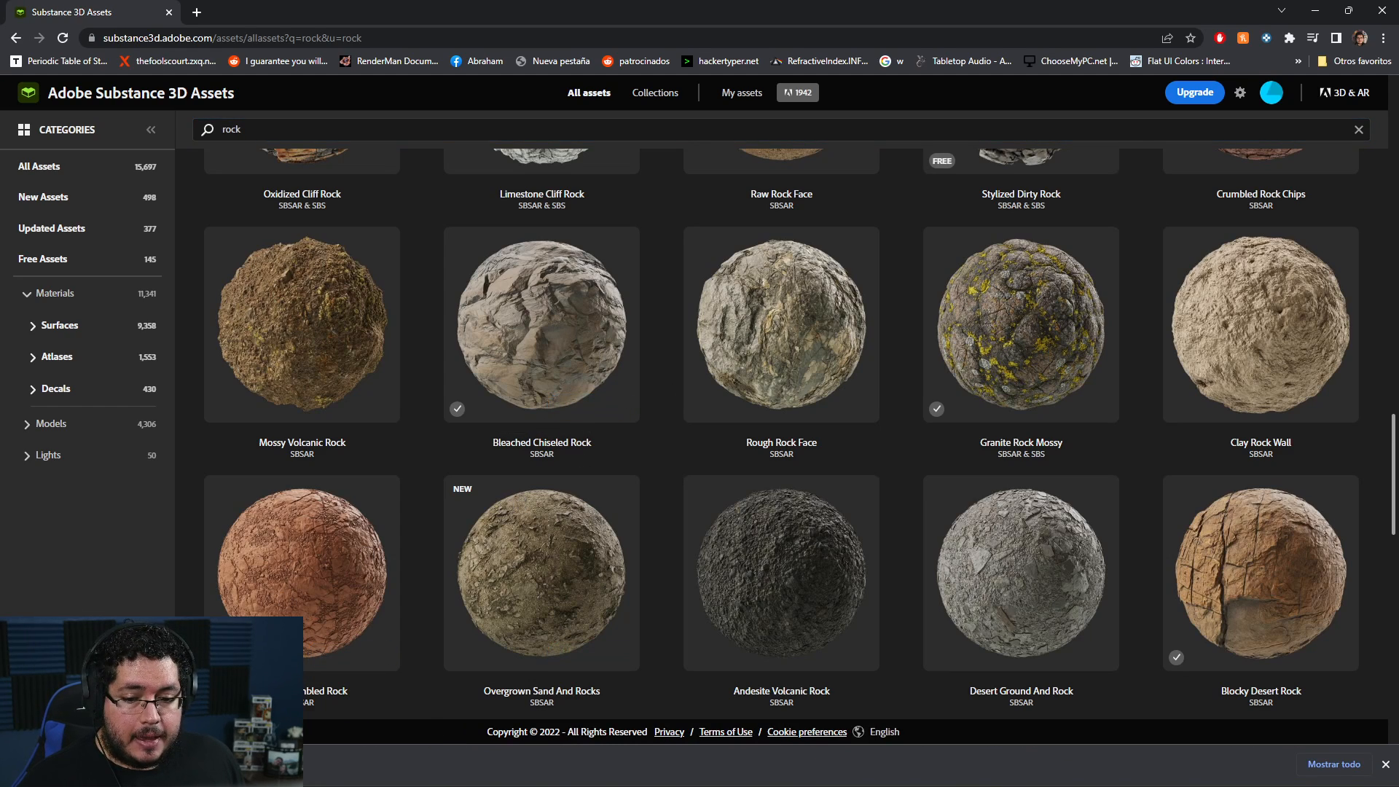
- Switch back to Unreal Engine and check the plugin list for the Substance in UE5 plugin
key("alt+Tab")
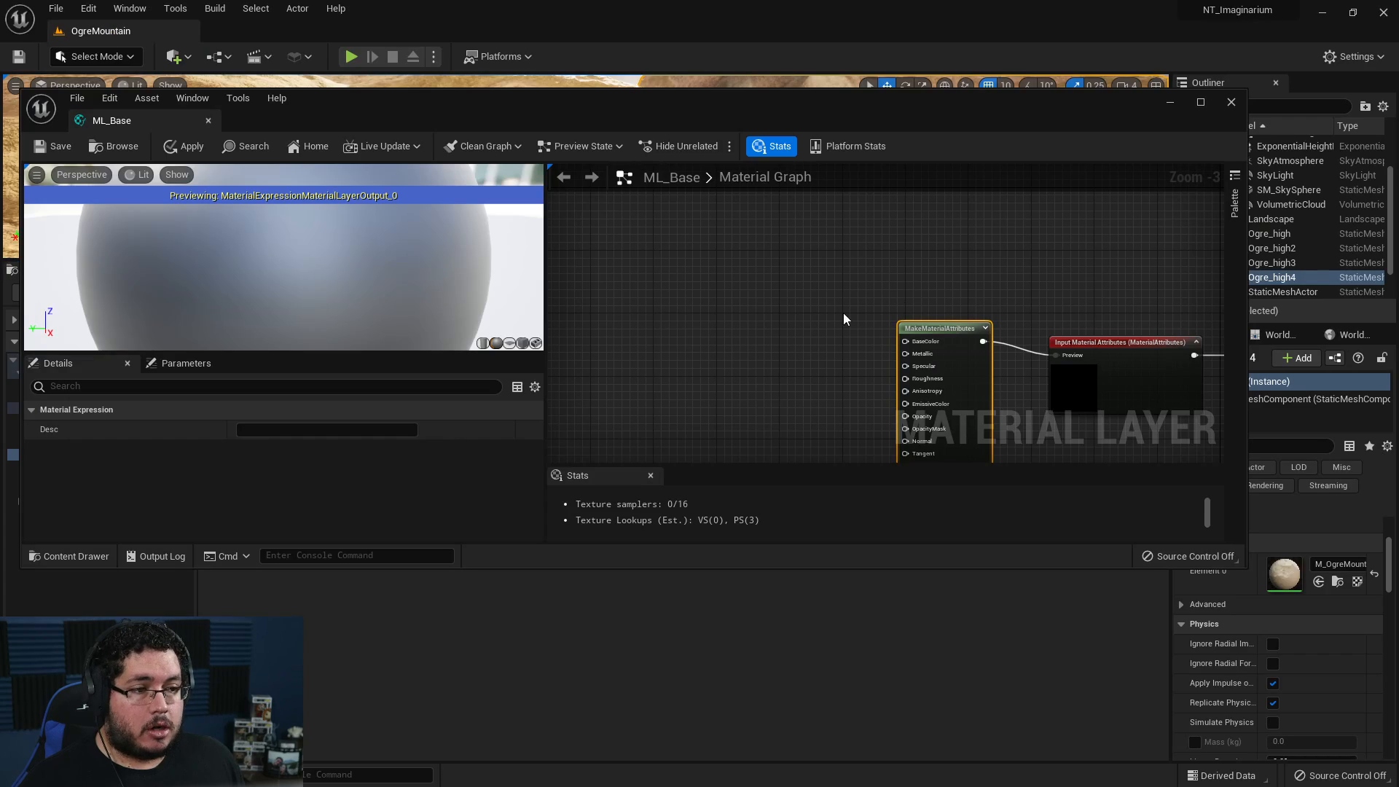
left_click(88, 9)
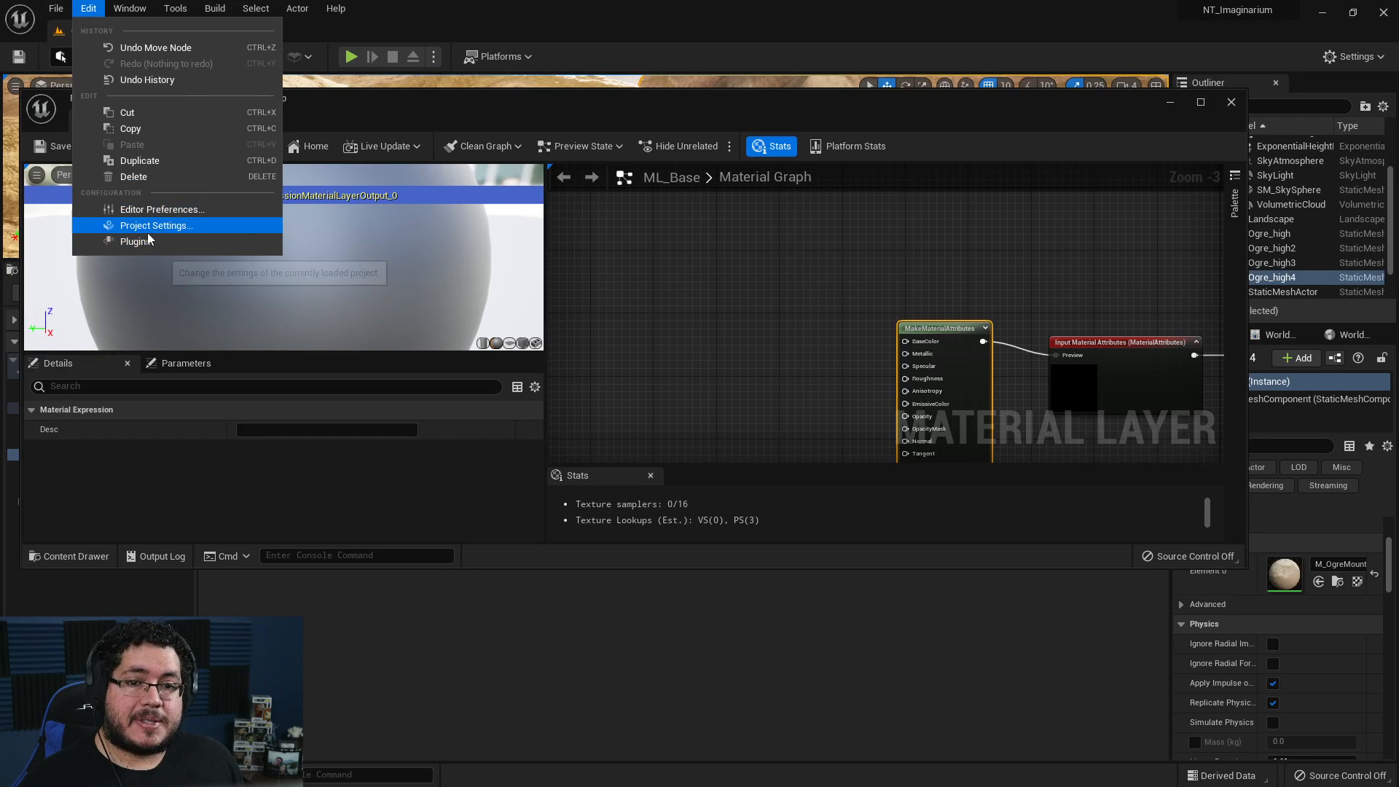
left_click(146, 239)
type("substance")
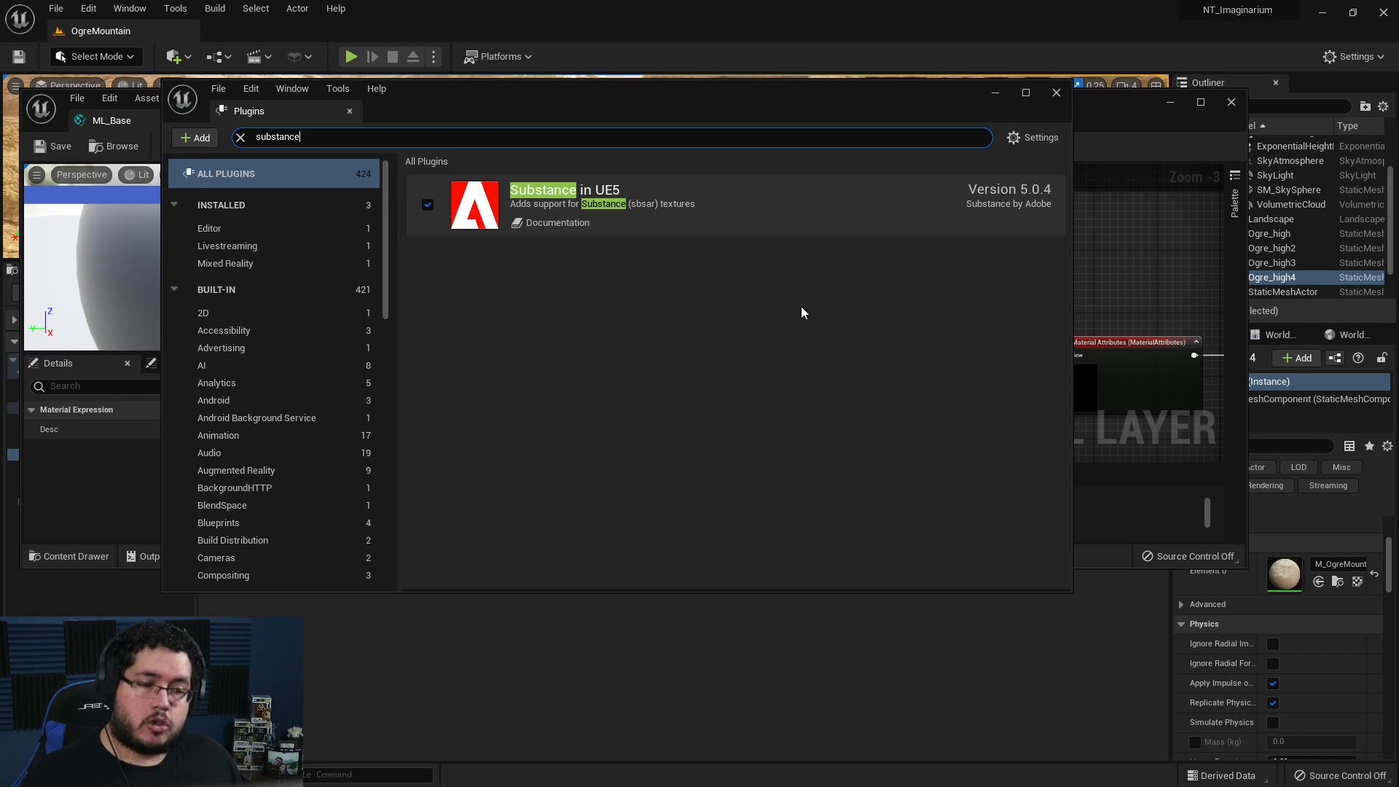
left_click(1057, 93)
- Switch to the Downloads folder and examine the Substance files downloaded today
key("alt+Tab")
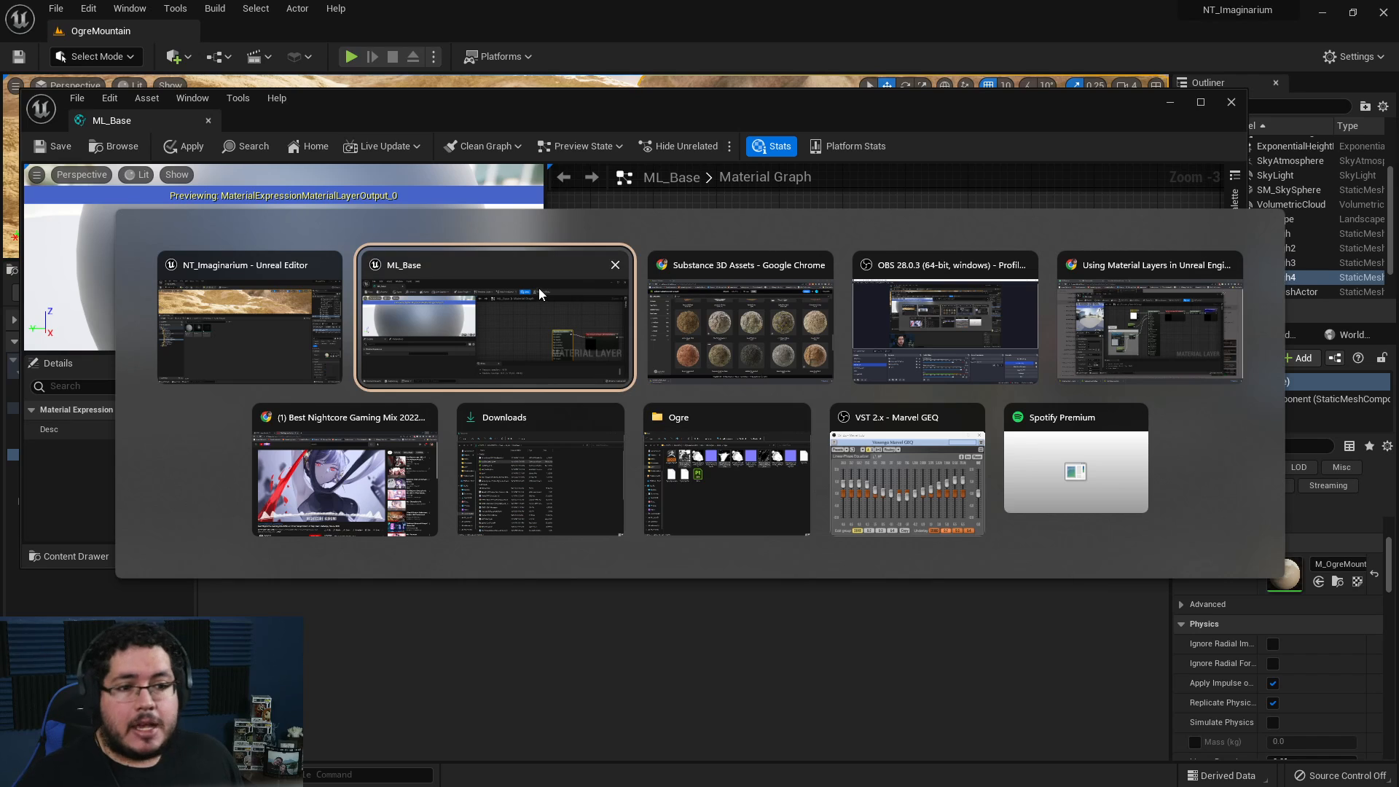
left_click(545, 487)
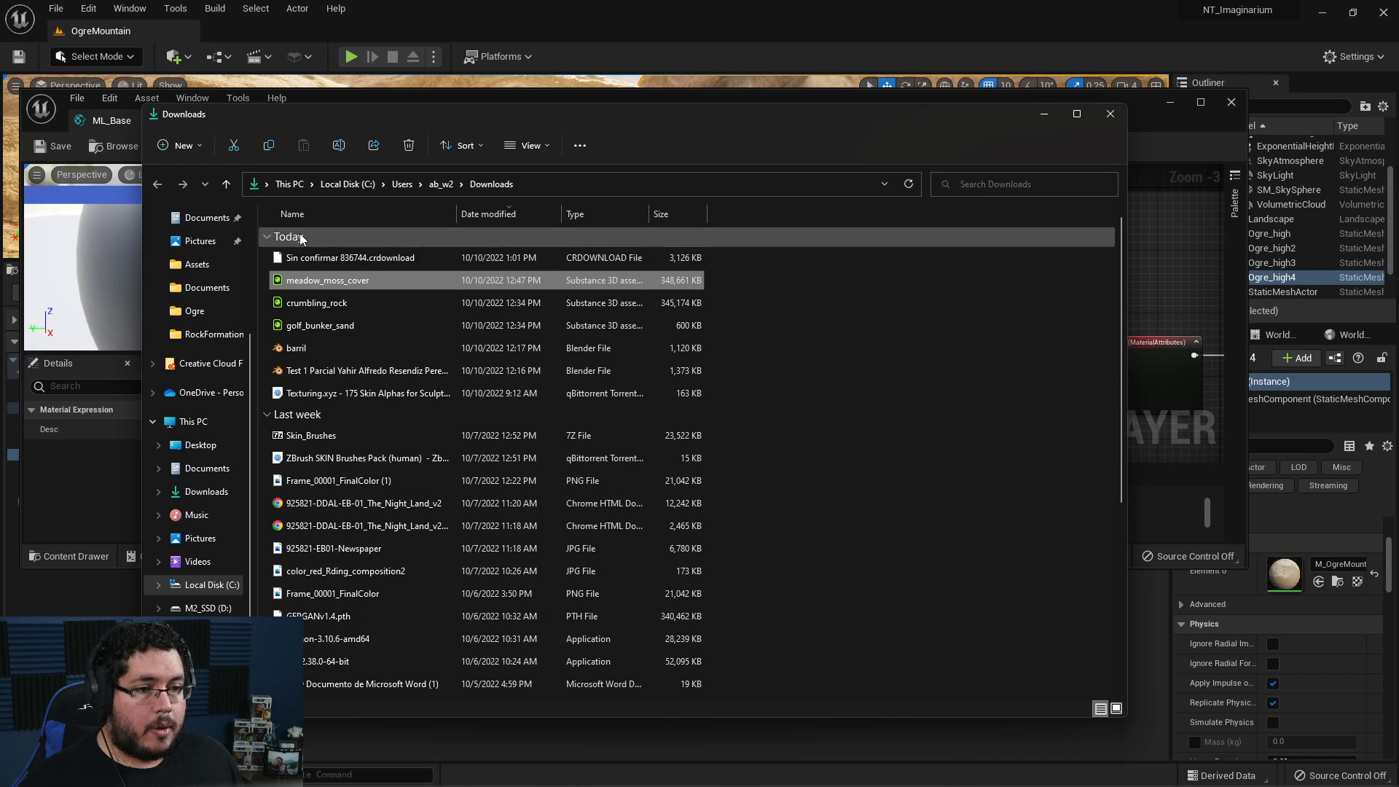
left_click_drag(566, 115, 637, 86)
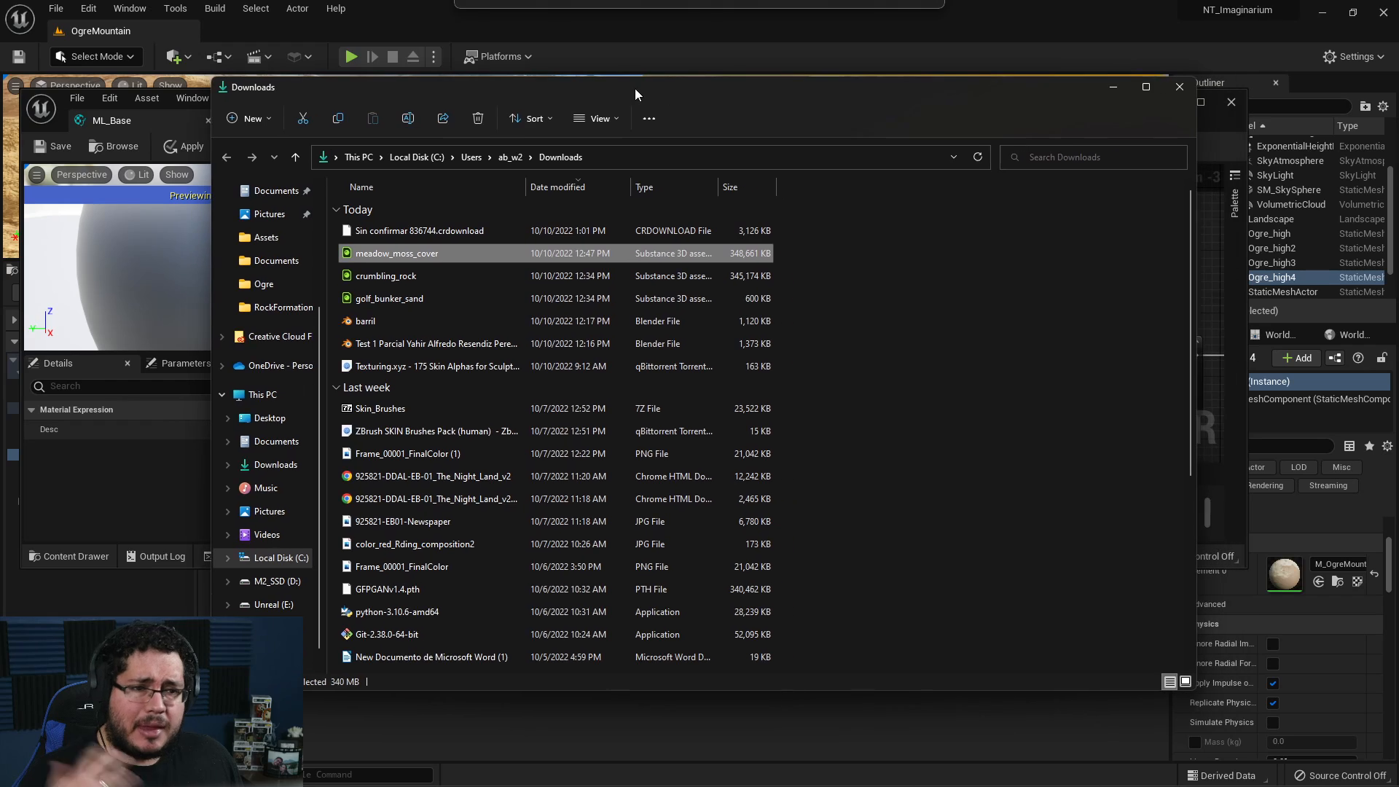
- Switch back to the Substance 3D Assets site, search for snow and download the Iceland Snow Windswept material
key("alt+Tab")
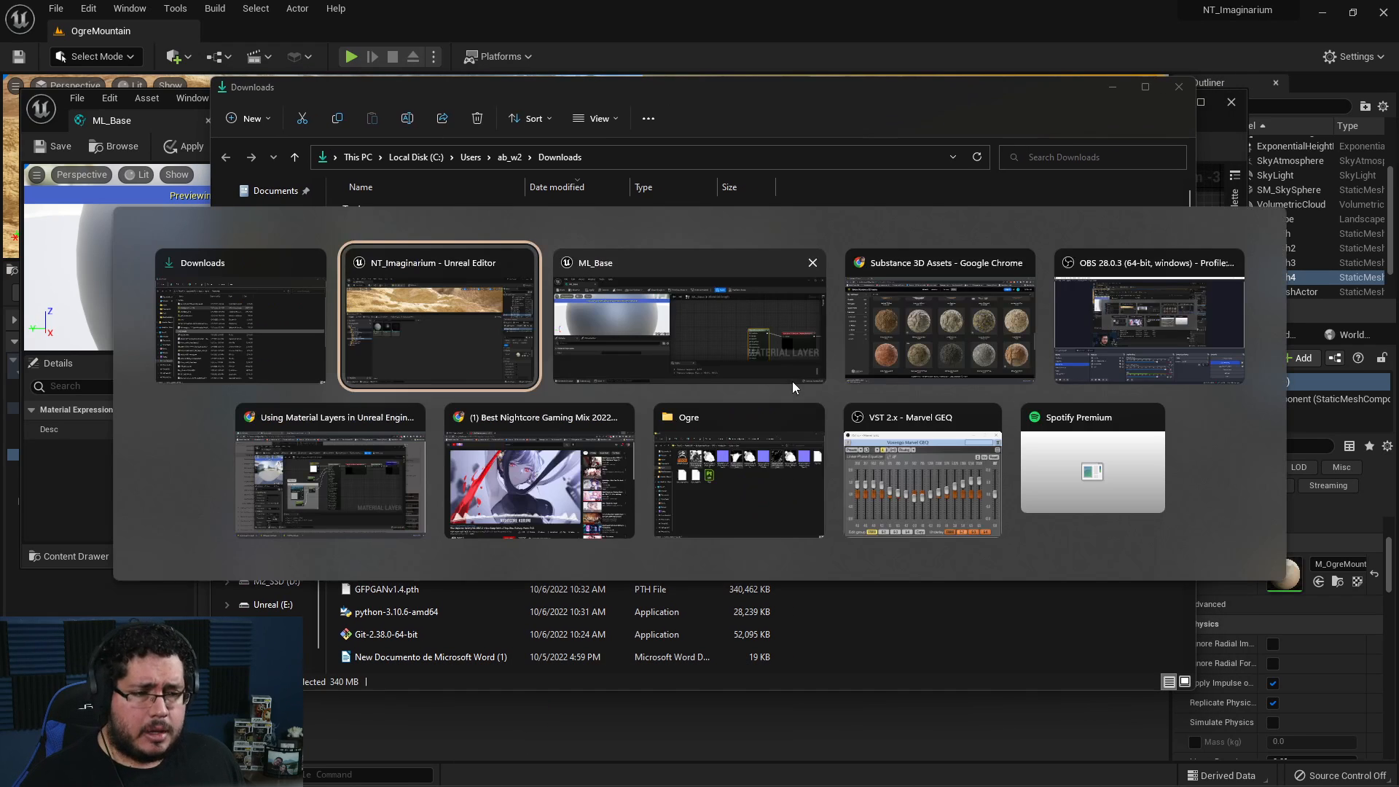
left_click(933, 340)
scroll(661, 240, "up", 3)
key("ctrl+a")
type("snow")
key("Return")
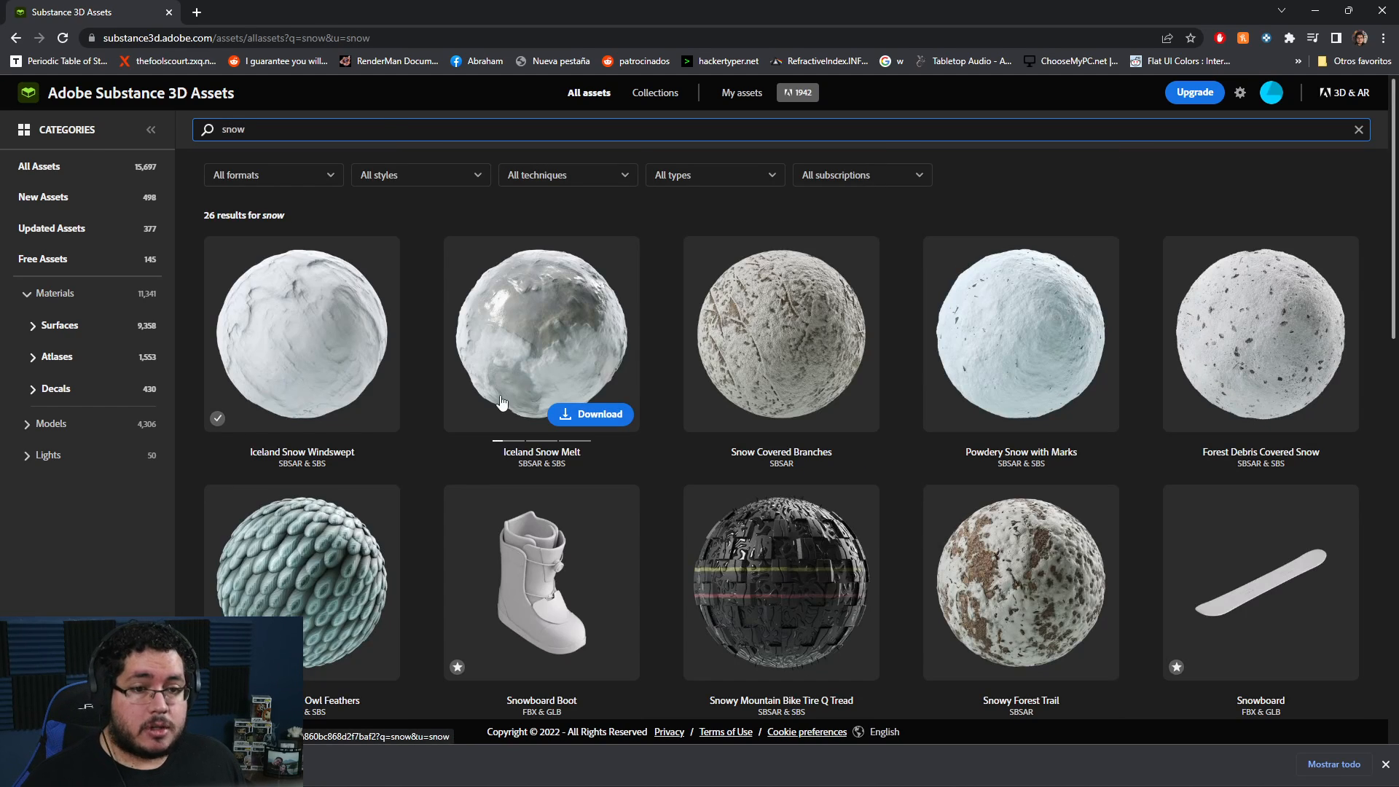
left_click(368, 416)
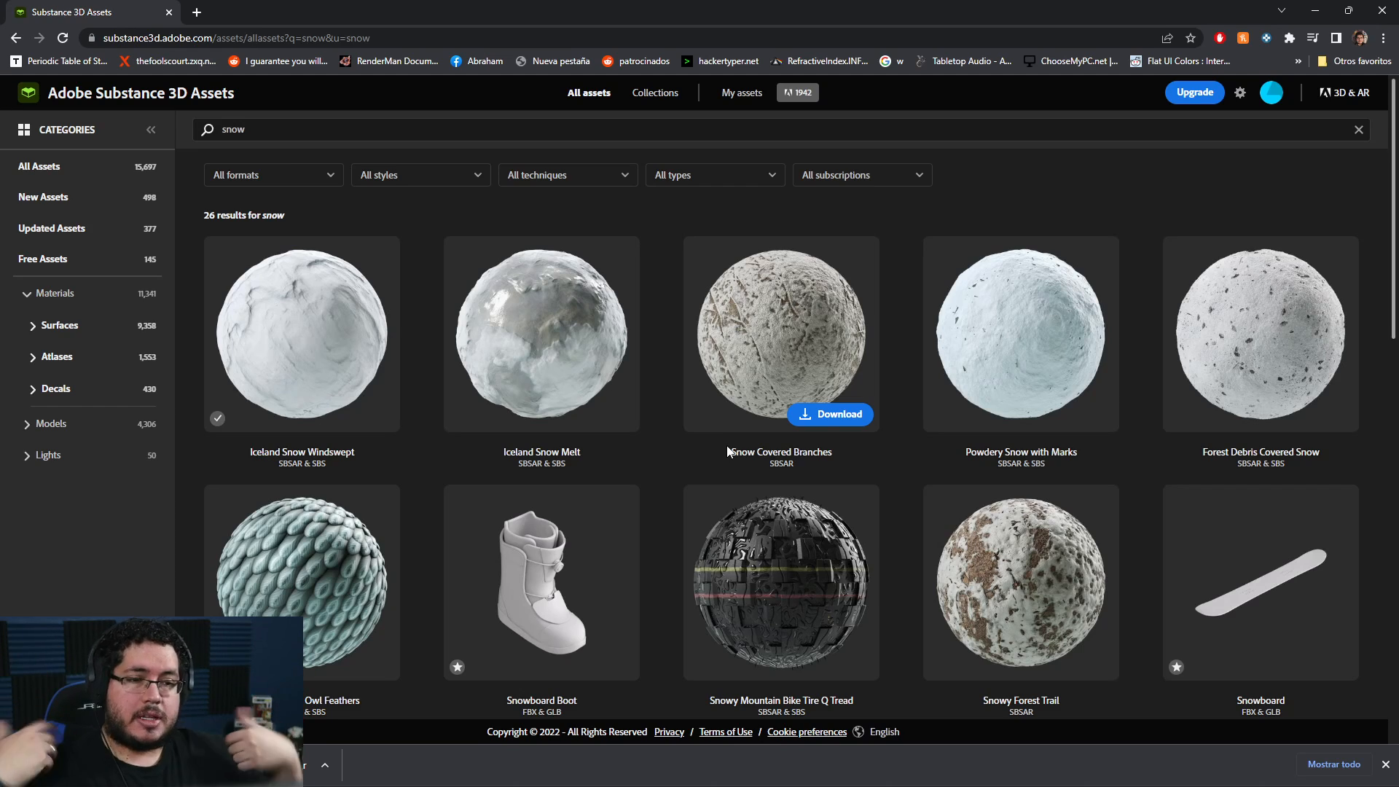
- Search the assets for mud and download the Mud Slush Withered material in SBSAR format
double_click(233, 129)
type("mud")
key("Return")
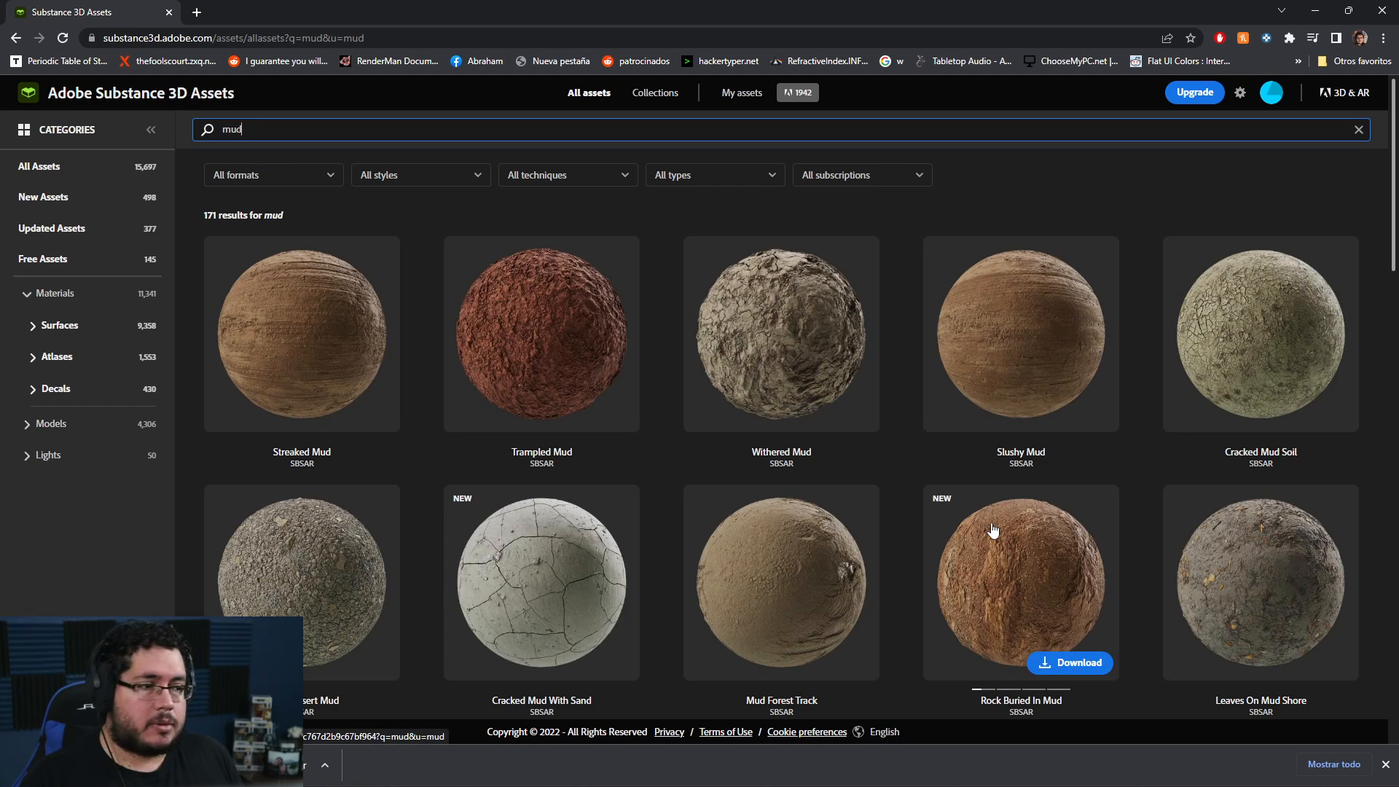
scroll(999, 543, "down", 5)
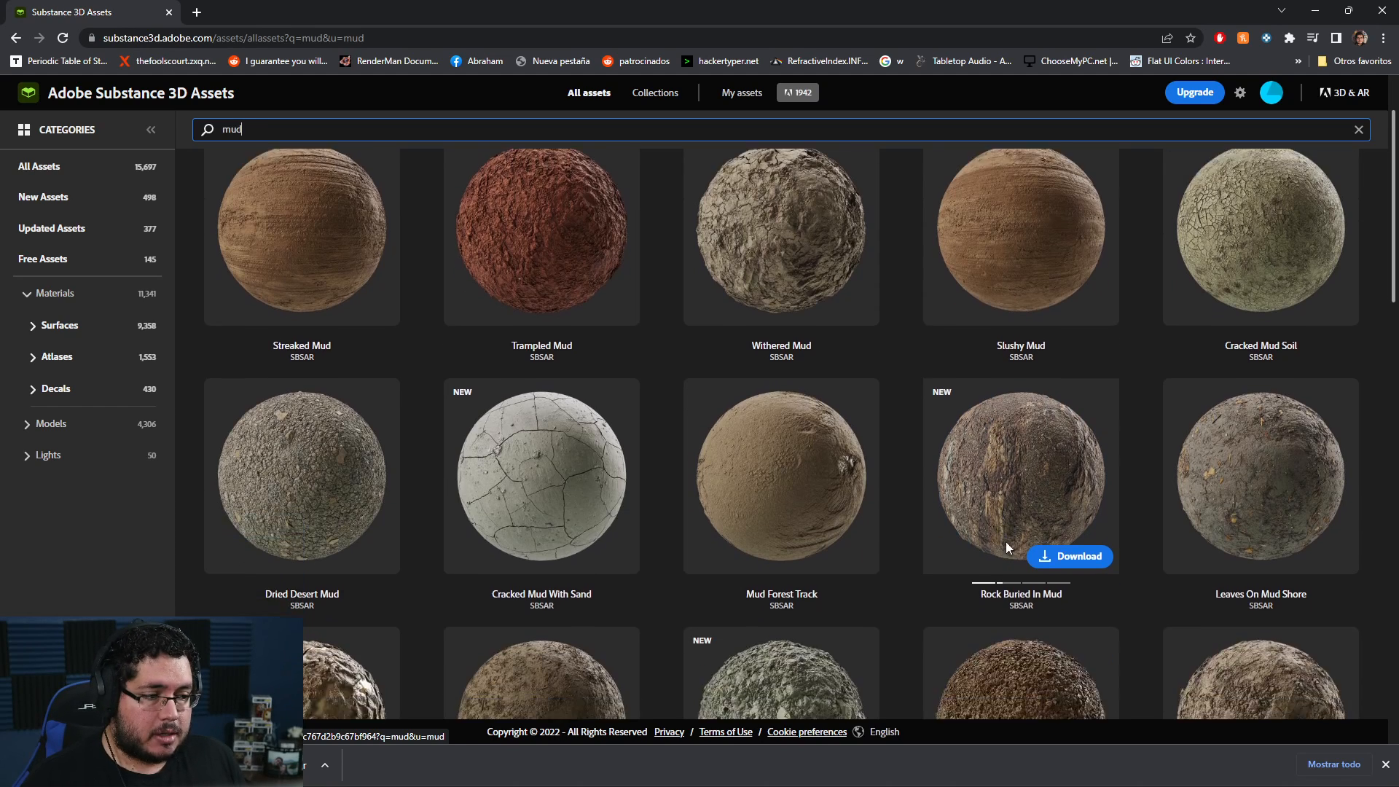
scroll(550, 508, "down", 1)
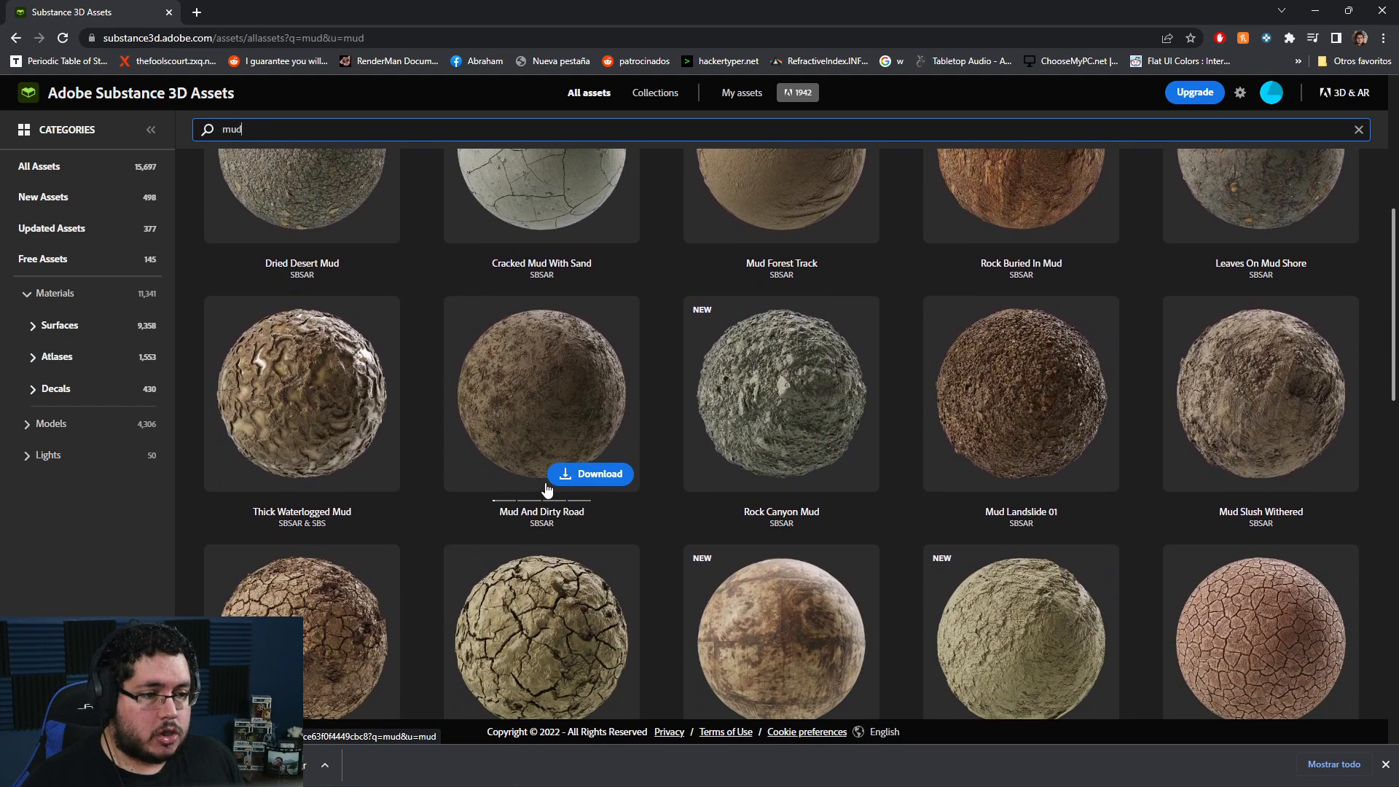
left_click(1261, 423)
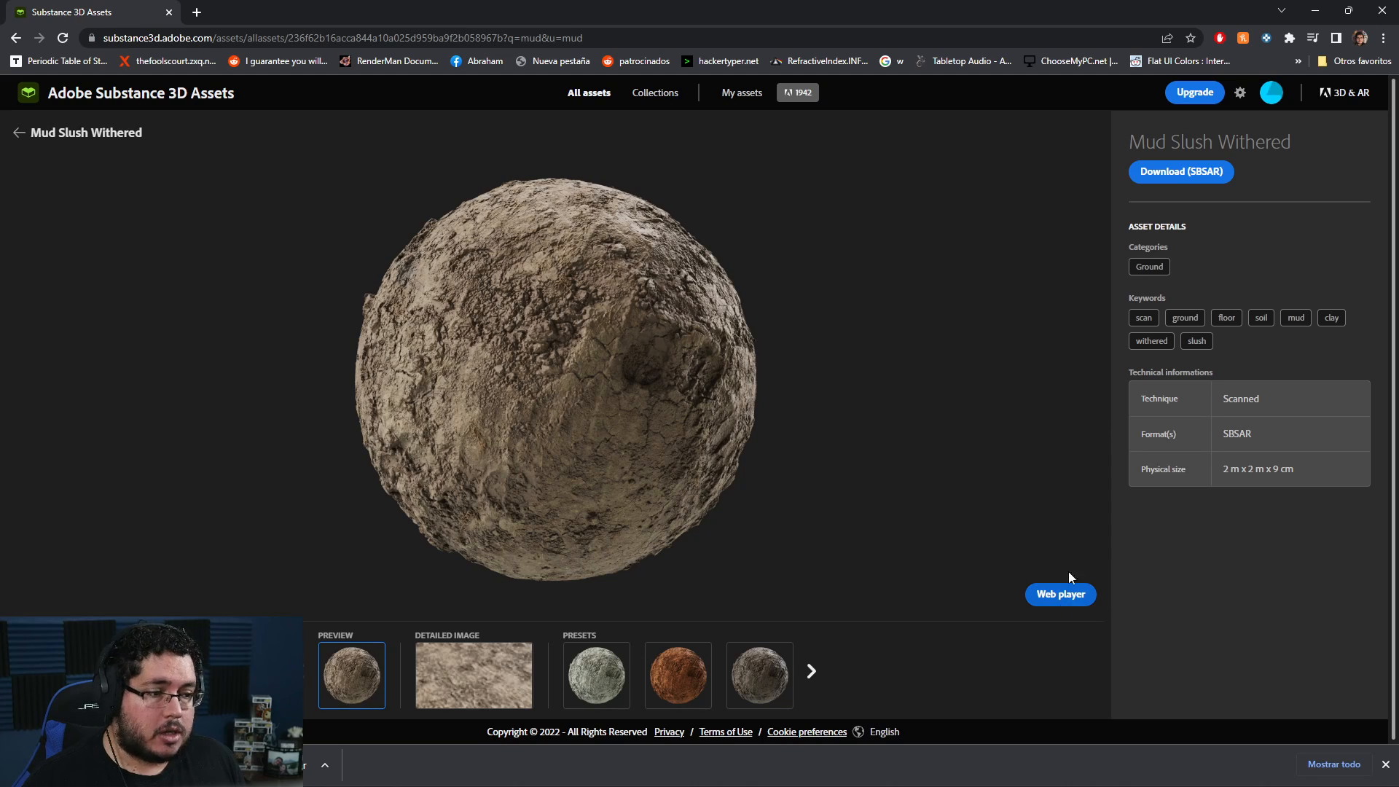
left_click(1183, 178)
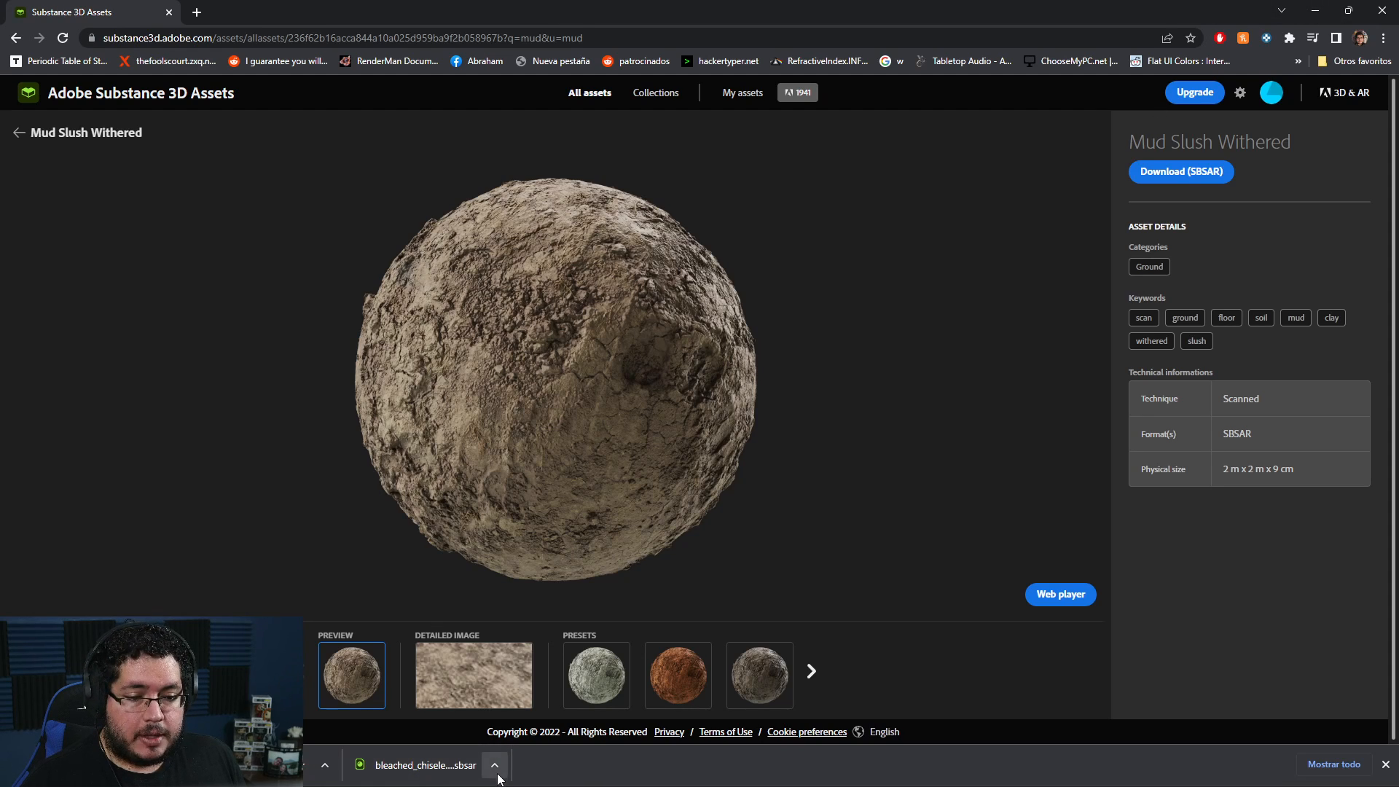
- Reveal the downloaded bleached chiseled rock file in its folder and close the ML_Base editor in Unreal Engine, applying its changes
left_click(497, 773)
left_click_drag(626, 86, 1398, 146)
left_click(1317, 10)
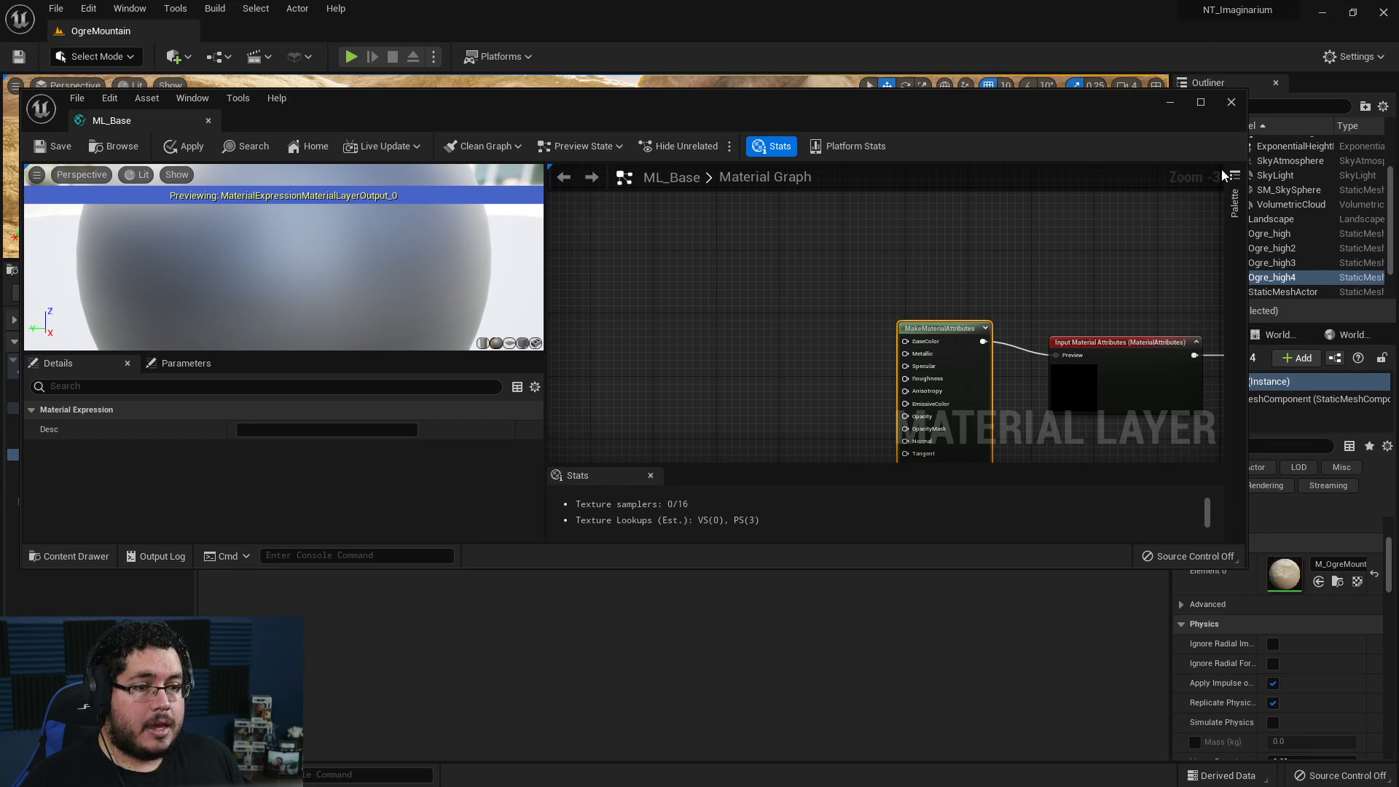
left_click(1231, 103)
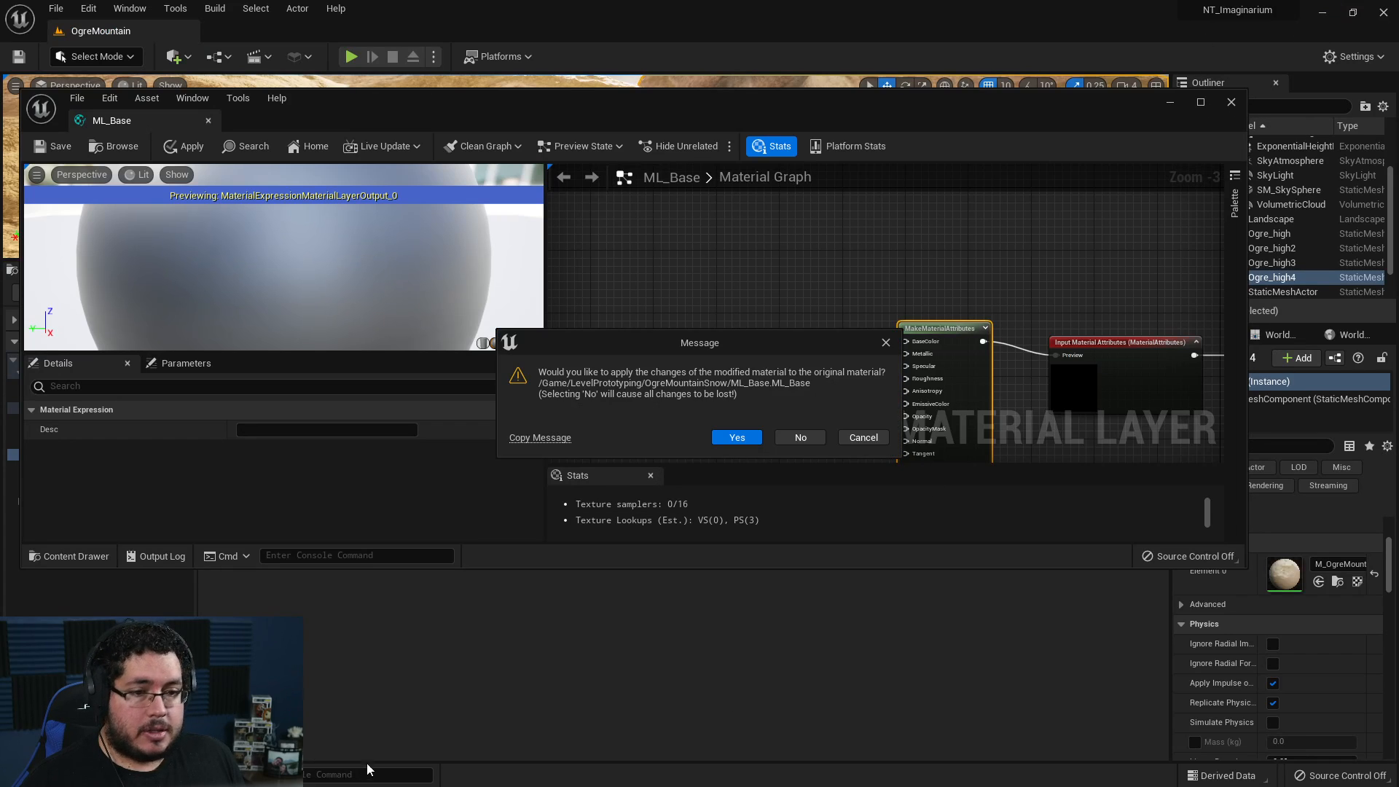
left_click(735, 438)
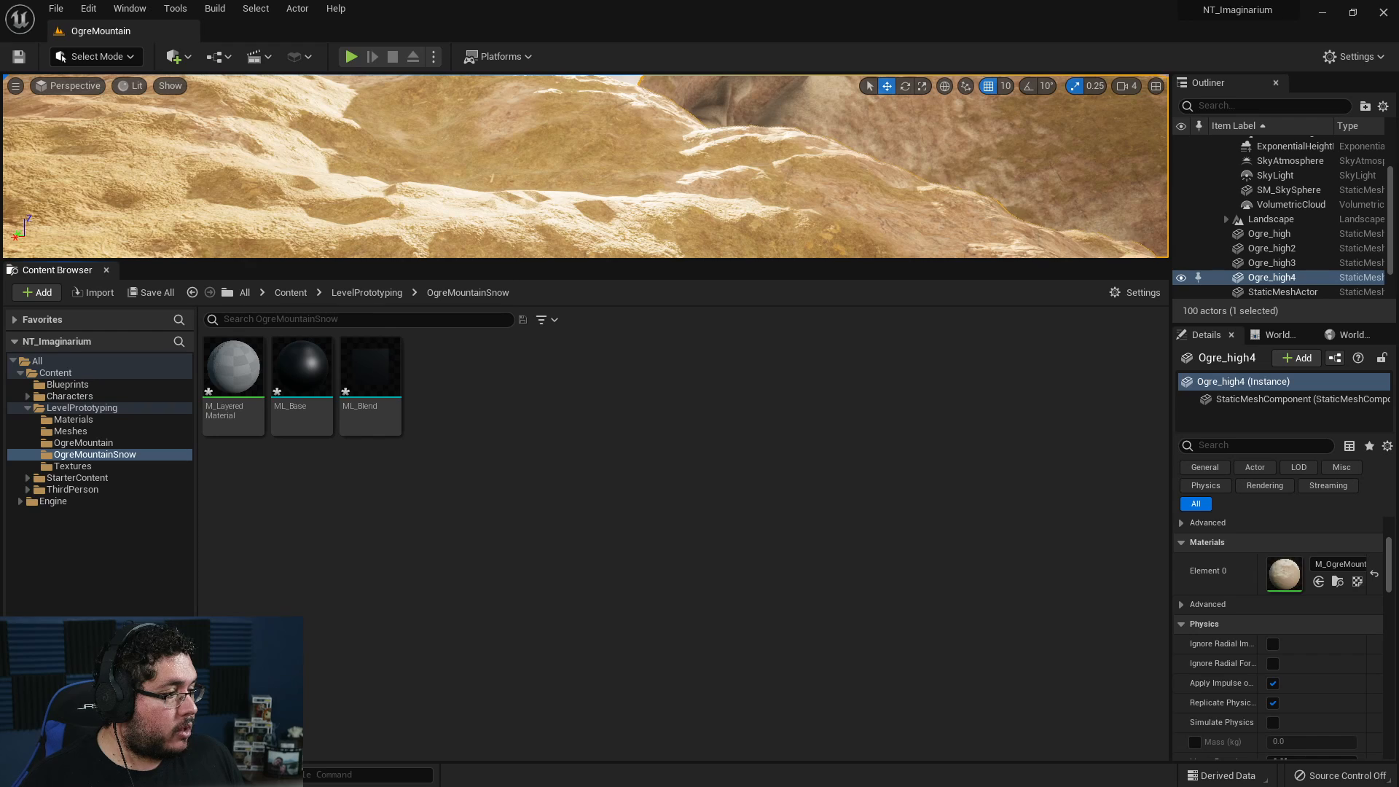
- Import the bleached_chiseled_rock SBSAR into OgreMountainSnow with the default import options and review its Substance instance's outputs and inputs
left_click_drag(842, 461, 652, 510)
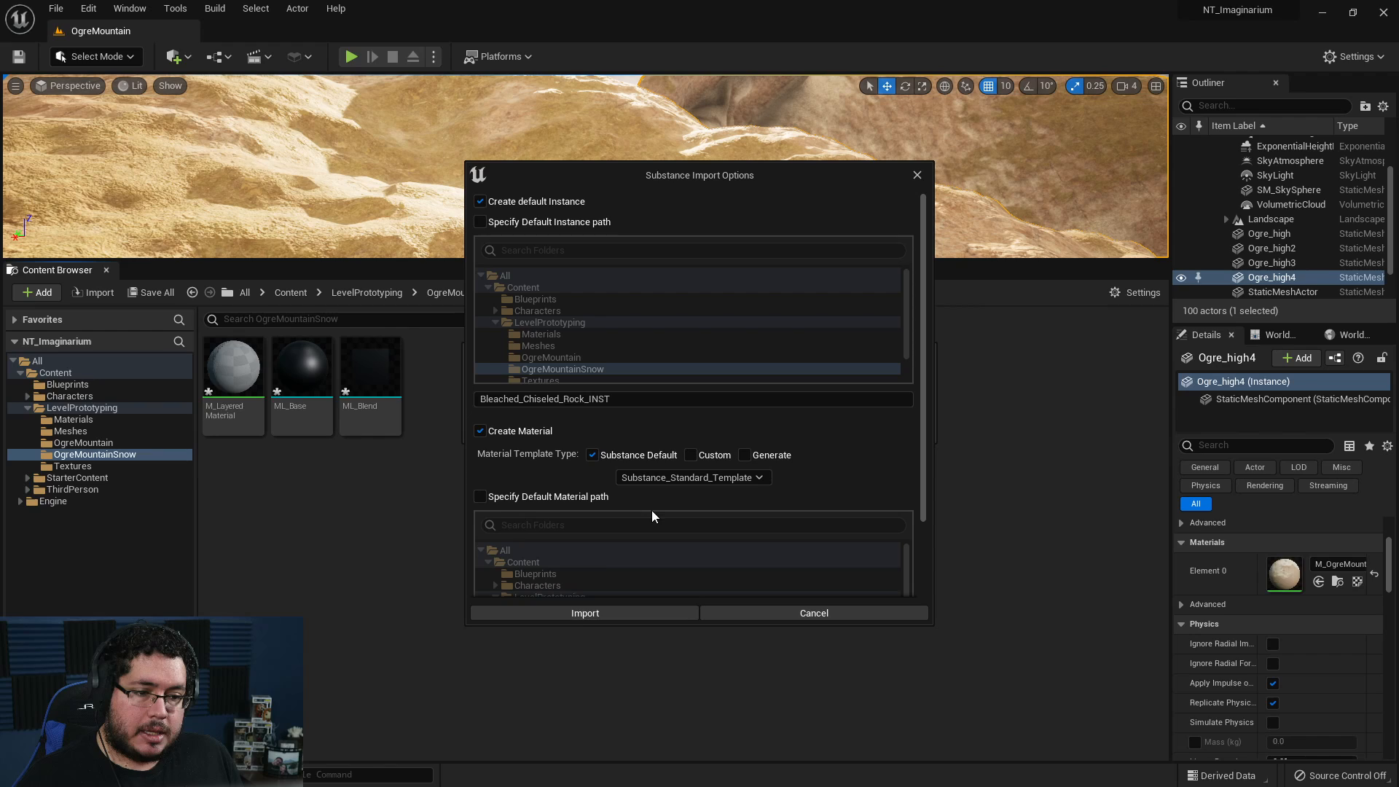
left_click(602, 614)
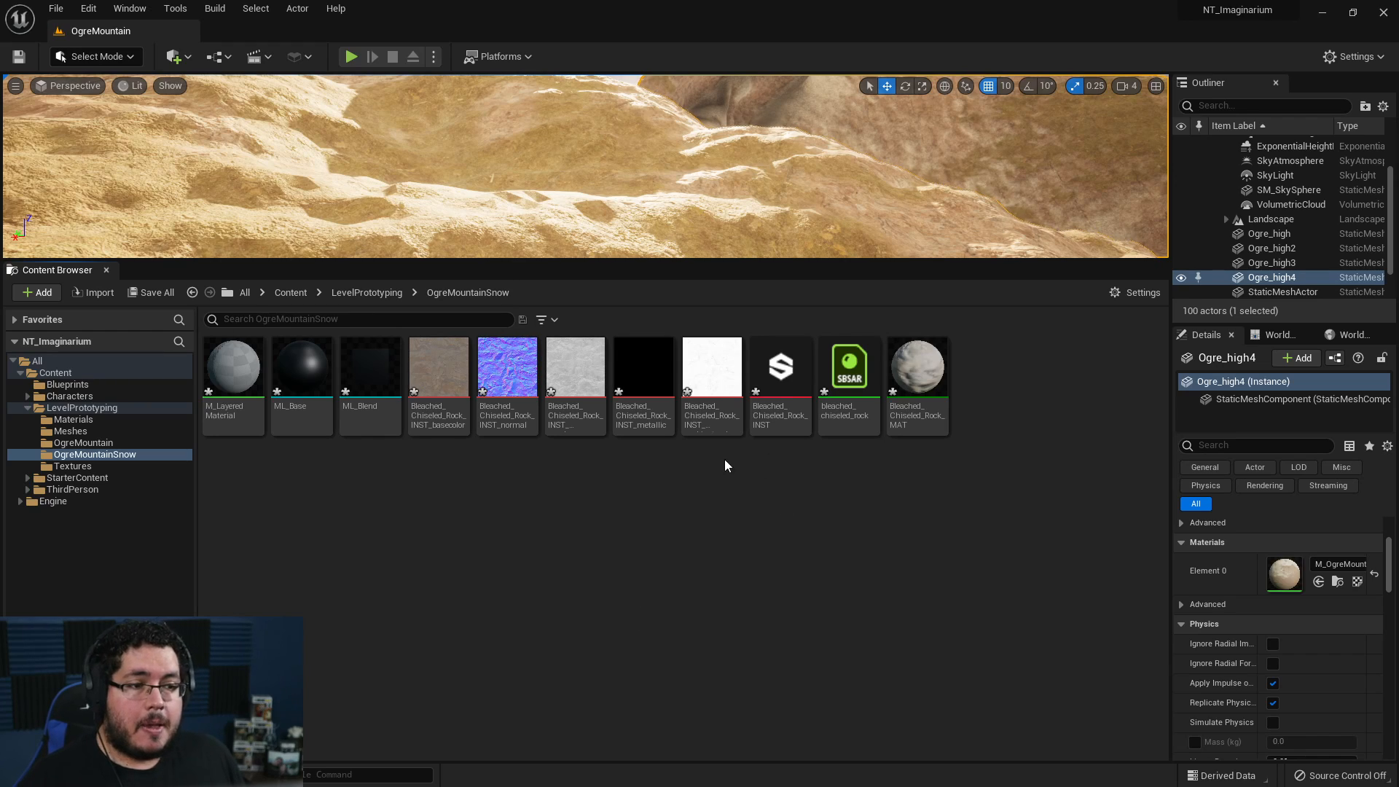
double_click(767, 369)
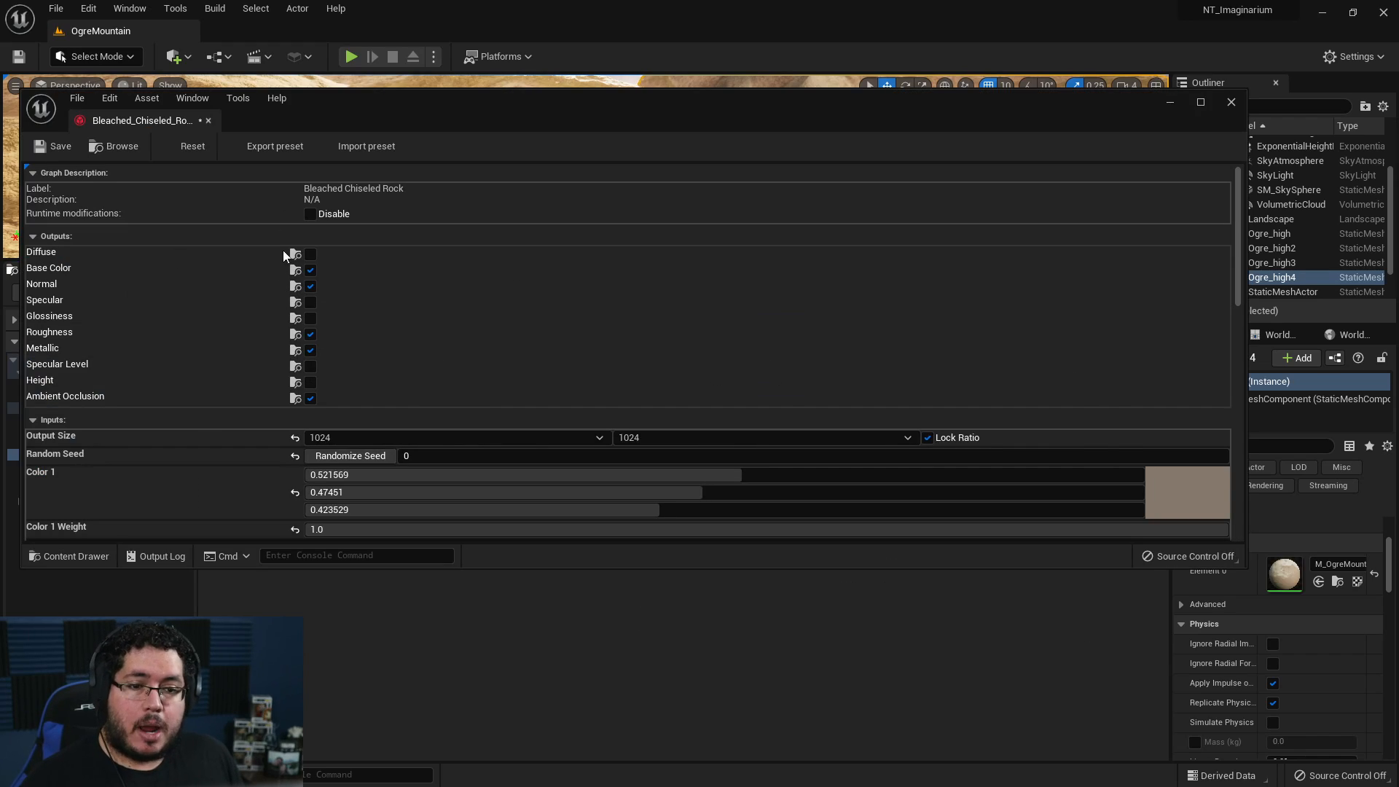
left_click_drag(919, 94, 891, 197)
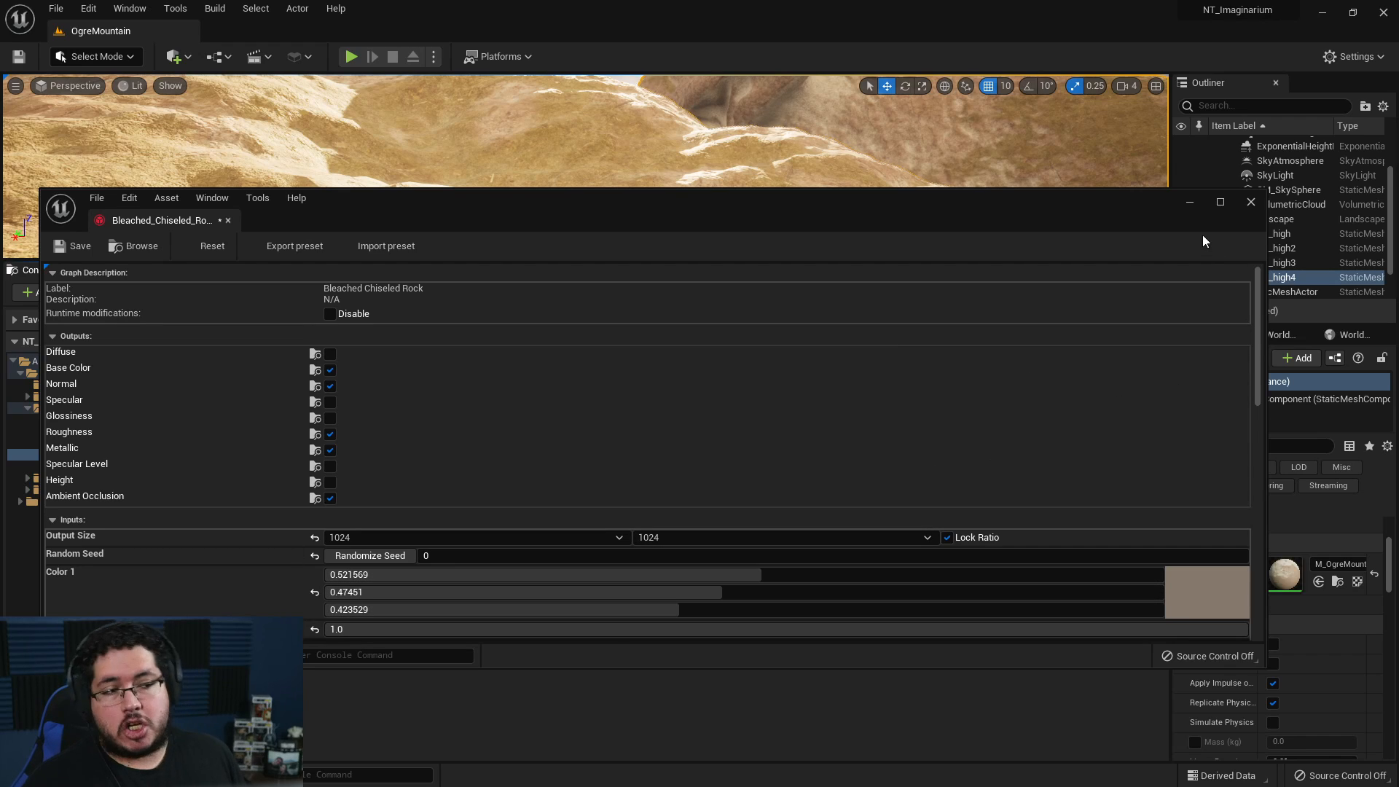
left_click(1251, 202)
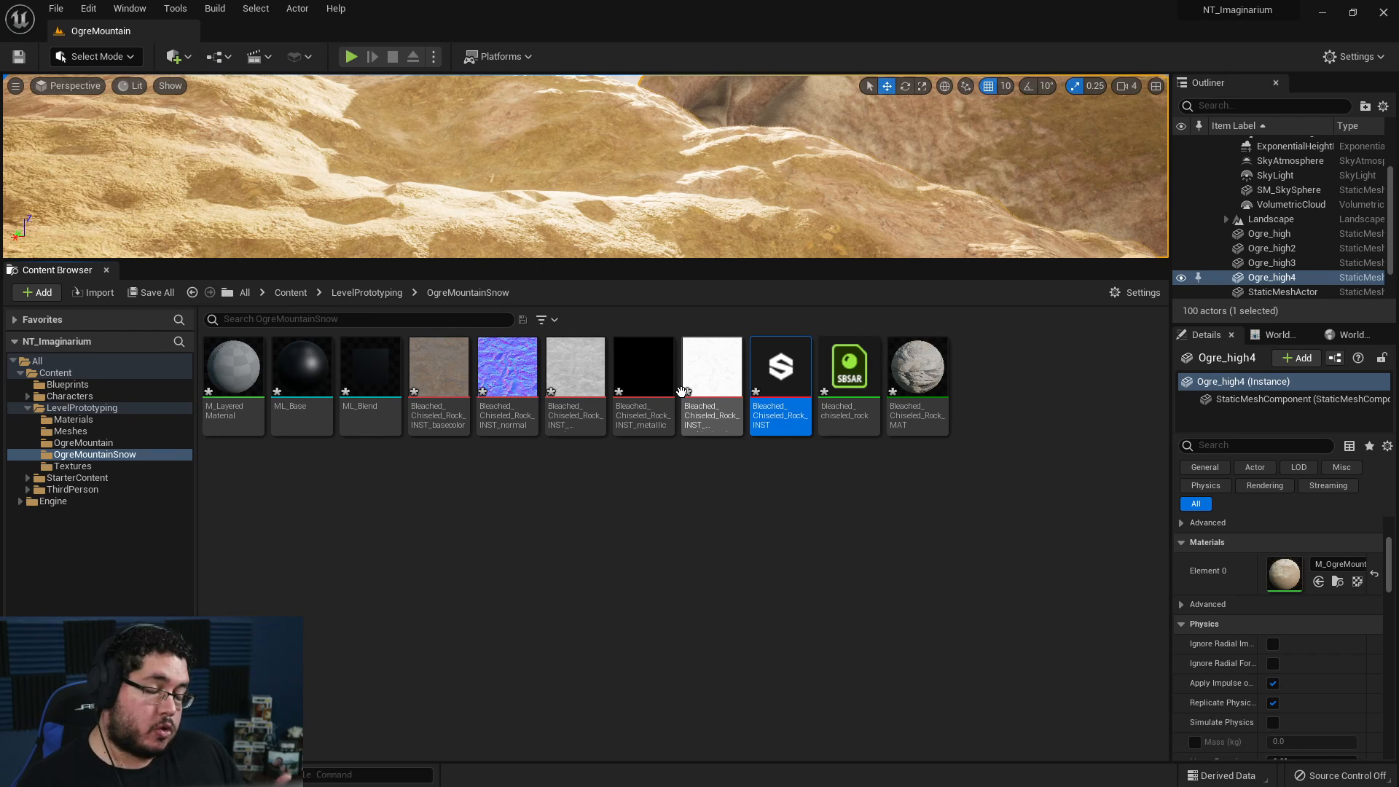
- Enlarge the level viewport around the ogre mountain and inspect the imported roughness and ambient occlusion textures in the content folder
mouse_move(667, 239)
right_mouse_down()
mouse_move(660, 219)
mouse_move(667, 239)
right_mouse_up()
left_click_drag(675, 260, 719, 545)
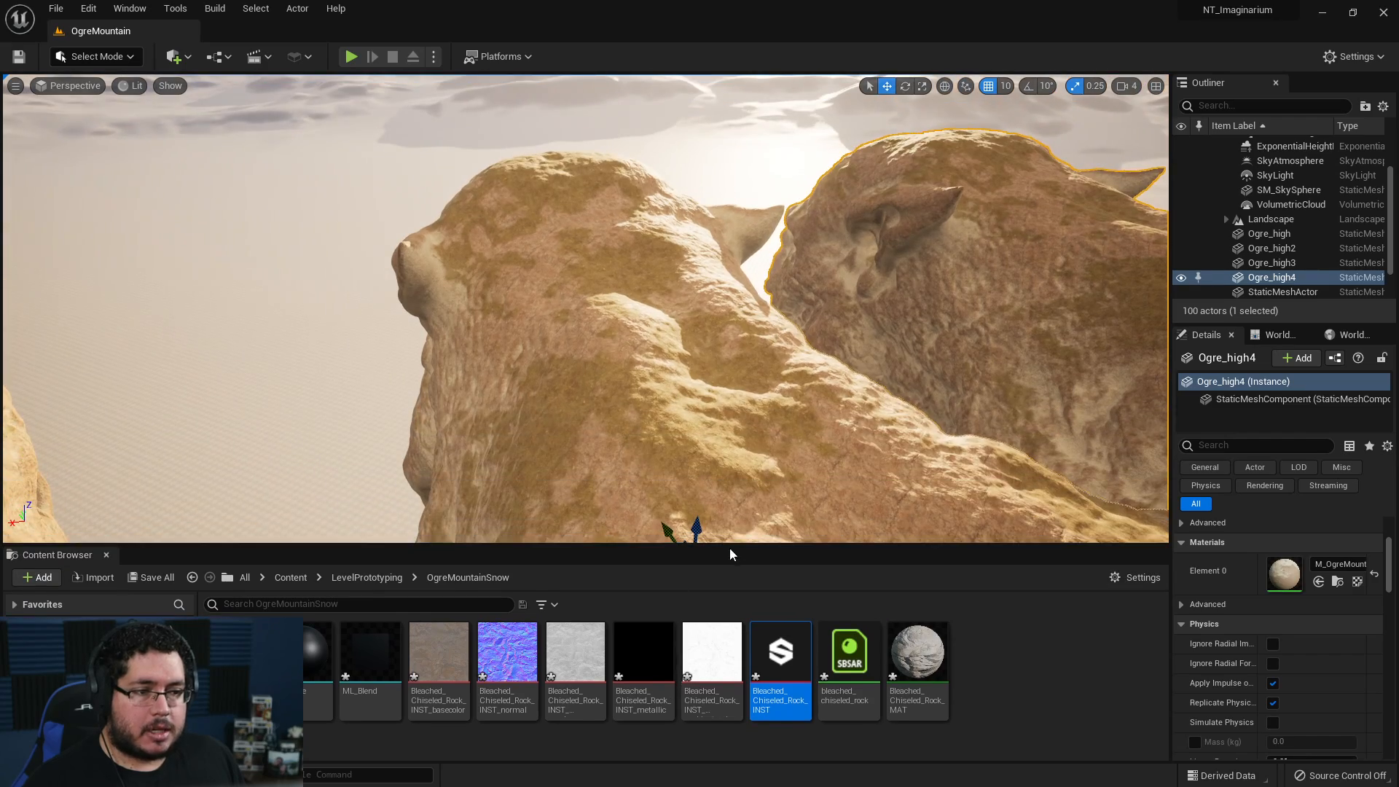
mouse_move(802, 499)
right_mouse_down()
mouse_move(815, 452)
mouse_move(803, 526)
right_mouse_up()
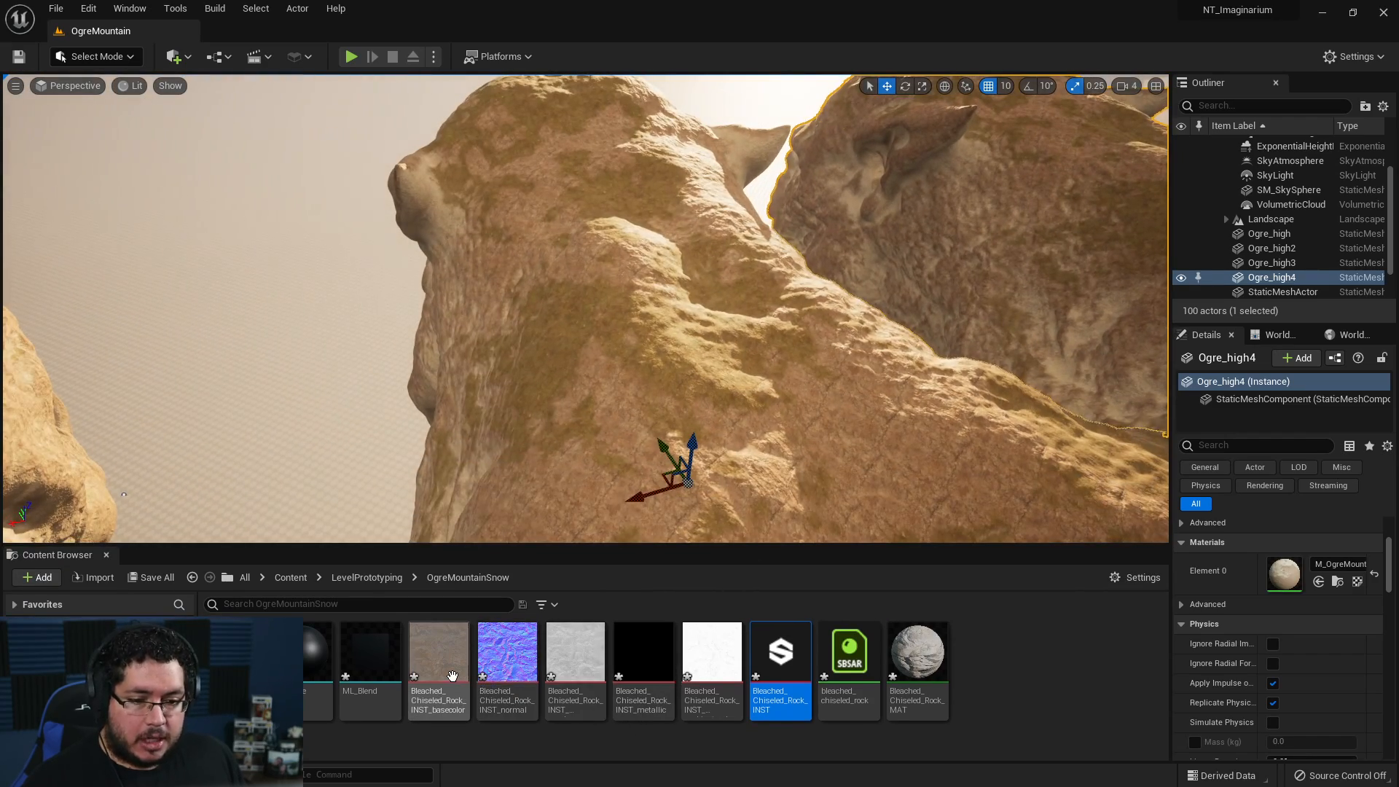
left_click(576, 667)
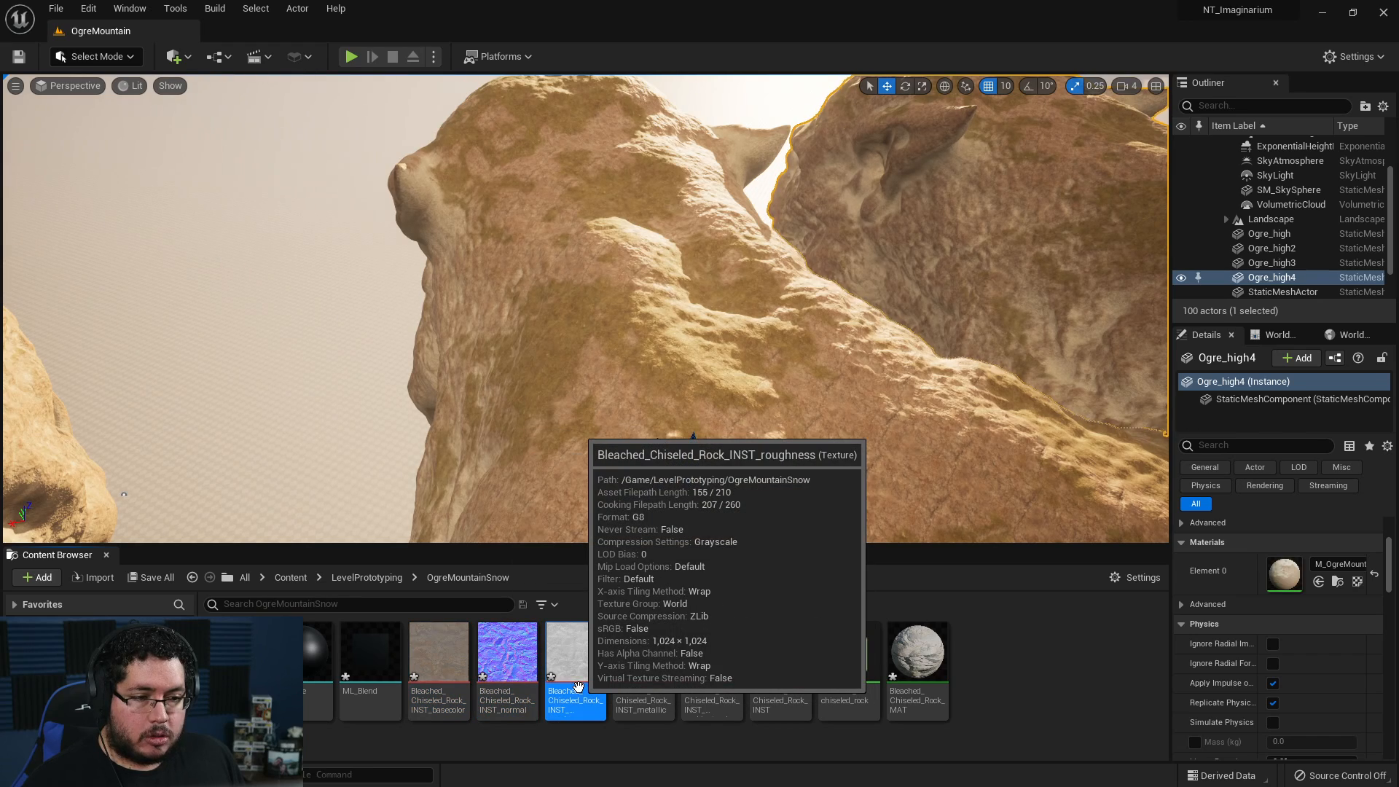
left_click(712, 660)
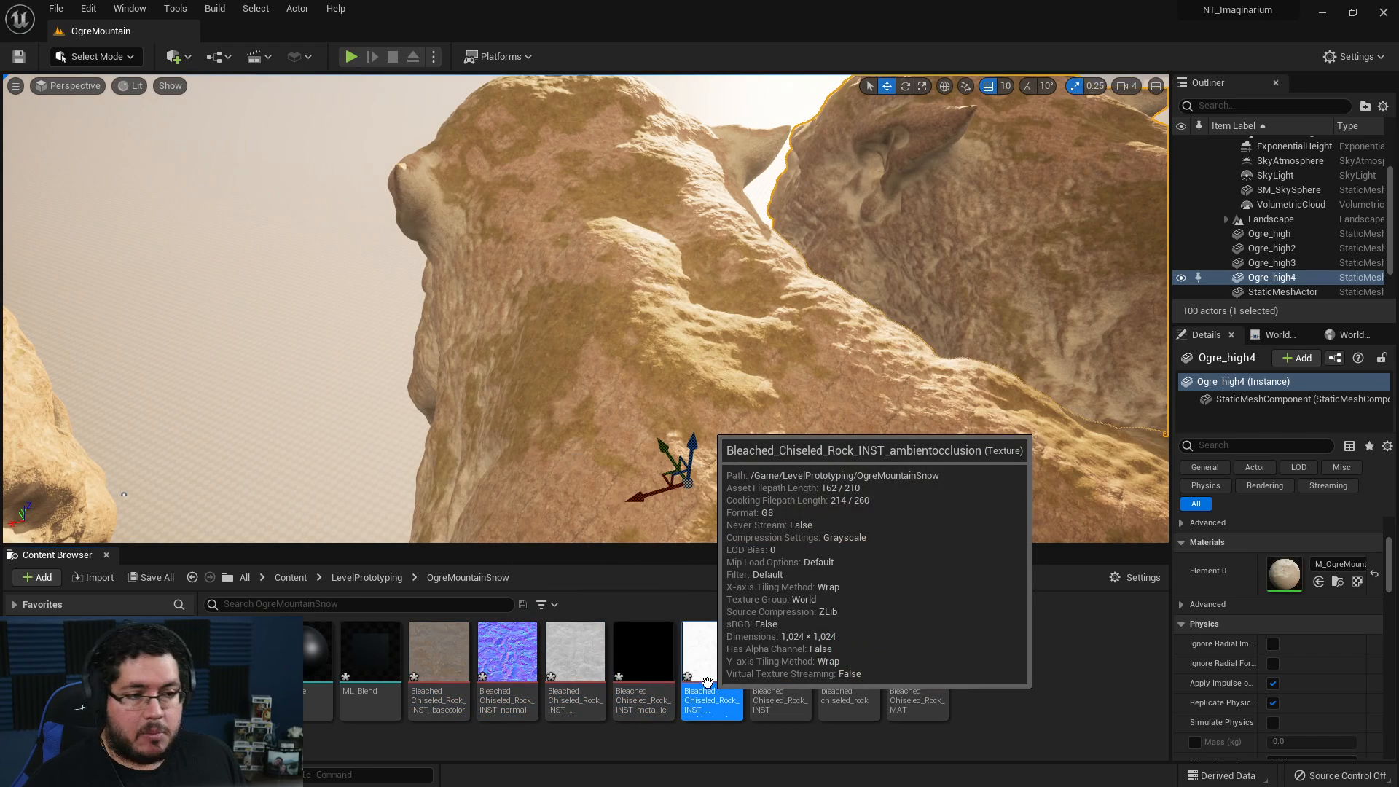
- Open ML_Base and add the five Bleached Chiseled Rock textures to its graph as texture samples before MakeMaterialAttributes
double_click(318, 674)
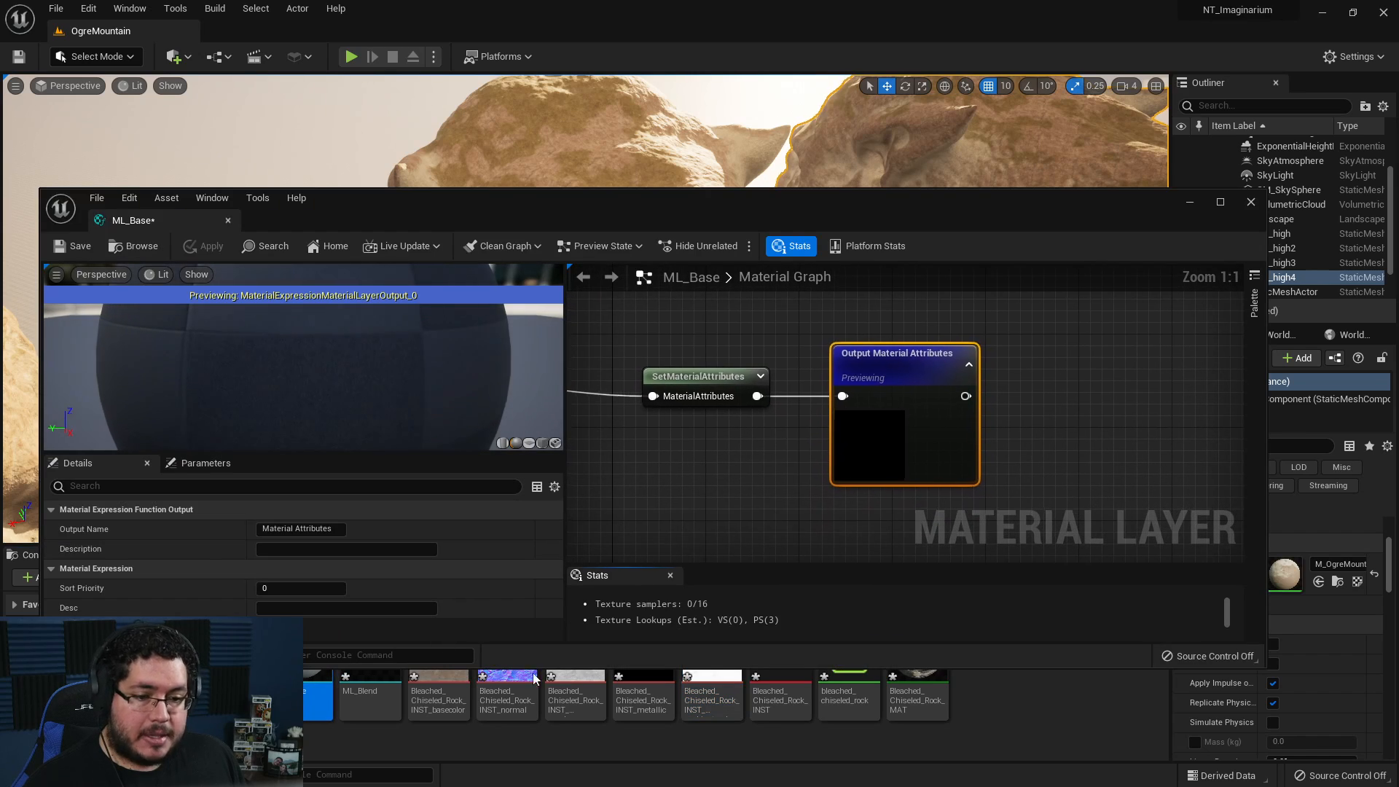
left_click_drag(771, 206, 779, 97)
scroll(704, 351, "down", 5)
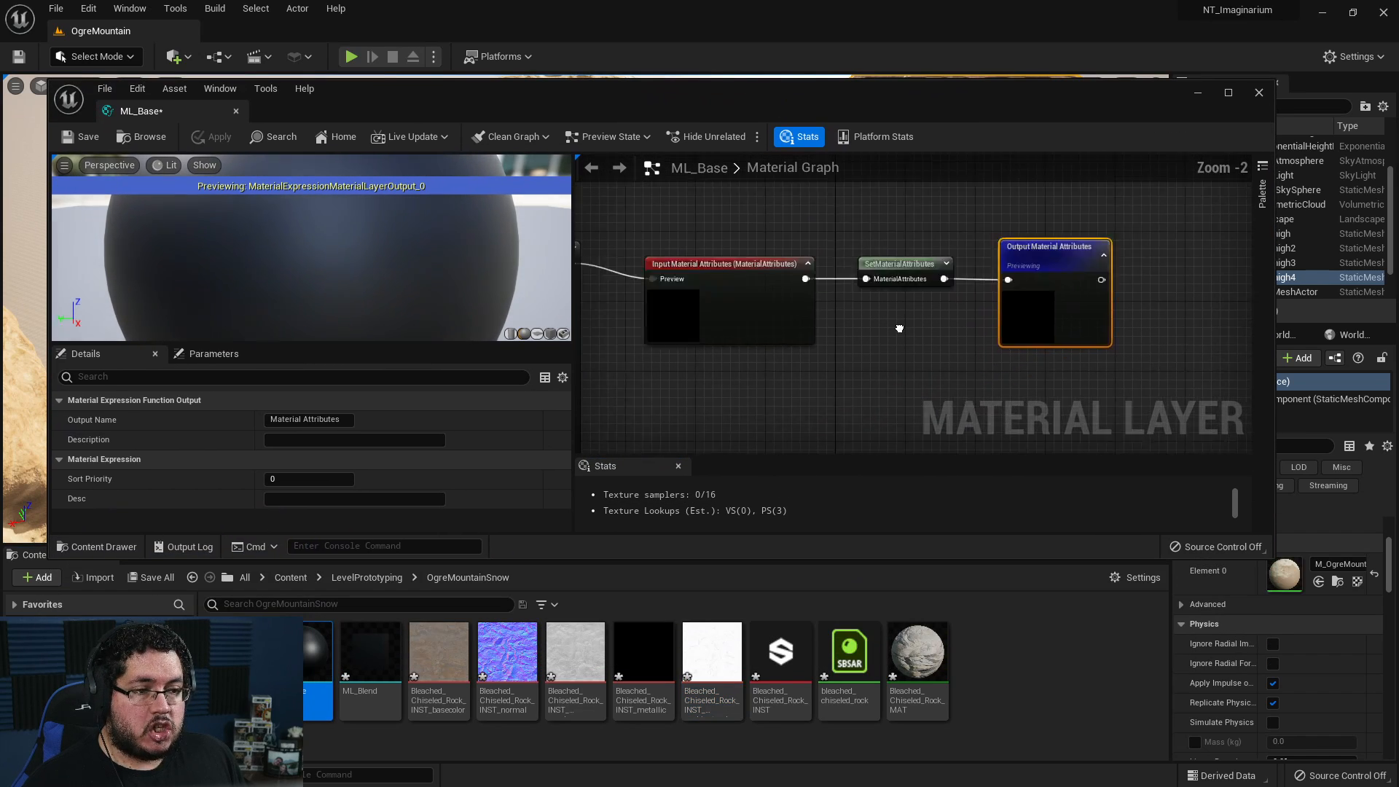
right_click_drag(872, 338, 1035, 317)
scroll(969, 334, "down", 1)
left_click(438, 656)
left_click(508, 656, "ctrl")
left_click(712, 656, "shift")
left_click_drag(713, 656, 722, 216)
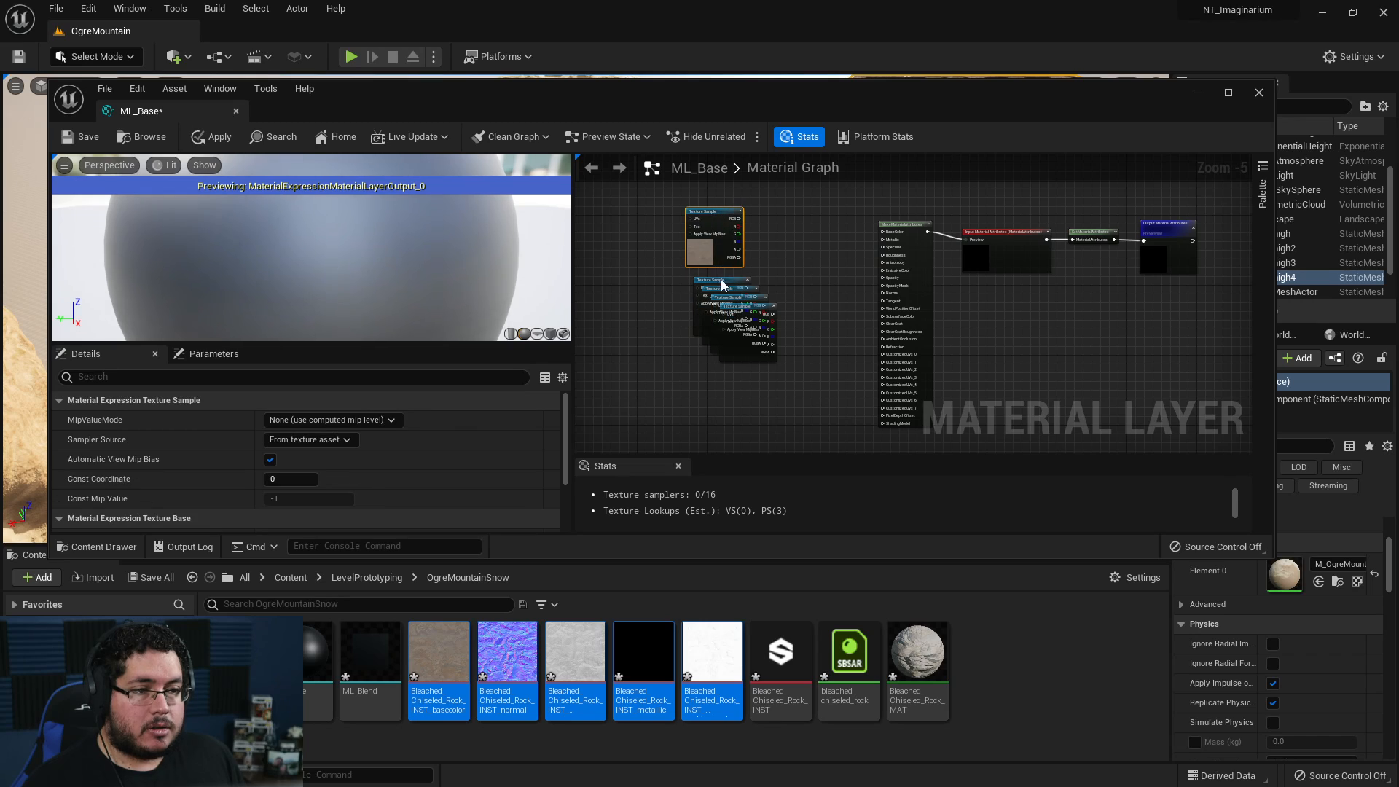
- Separate the metallic texture sample from the overlapping samples by placing it below them
left_click(724, 299)
left_click_drag(718, 305, 737, 403)
left_click(634, 313)
left_click(765, 369)
left_click_drag(755, 311, 651, 319)
left_click(646, 299)
right_click_drag(751, 248, 771, 284)
scroll(771, 283, "down", 2)
scroll(771, 283, "up", 1)
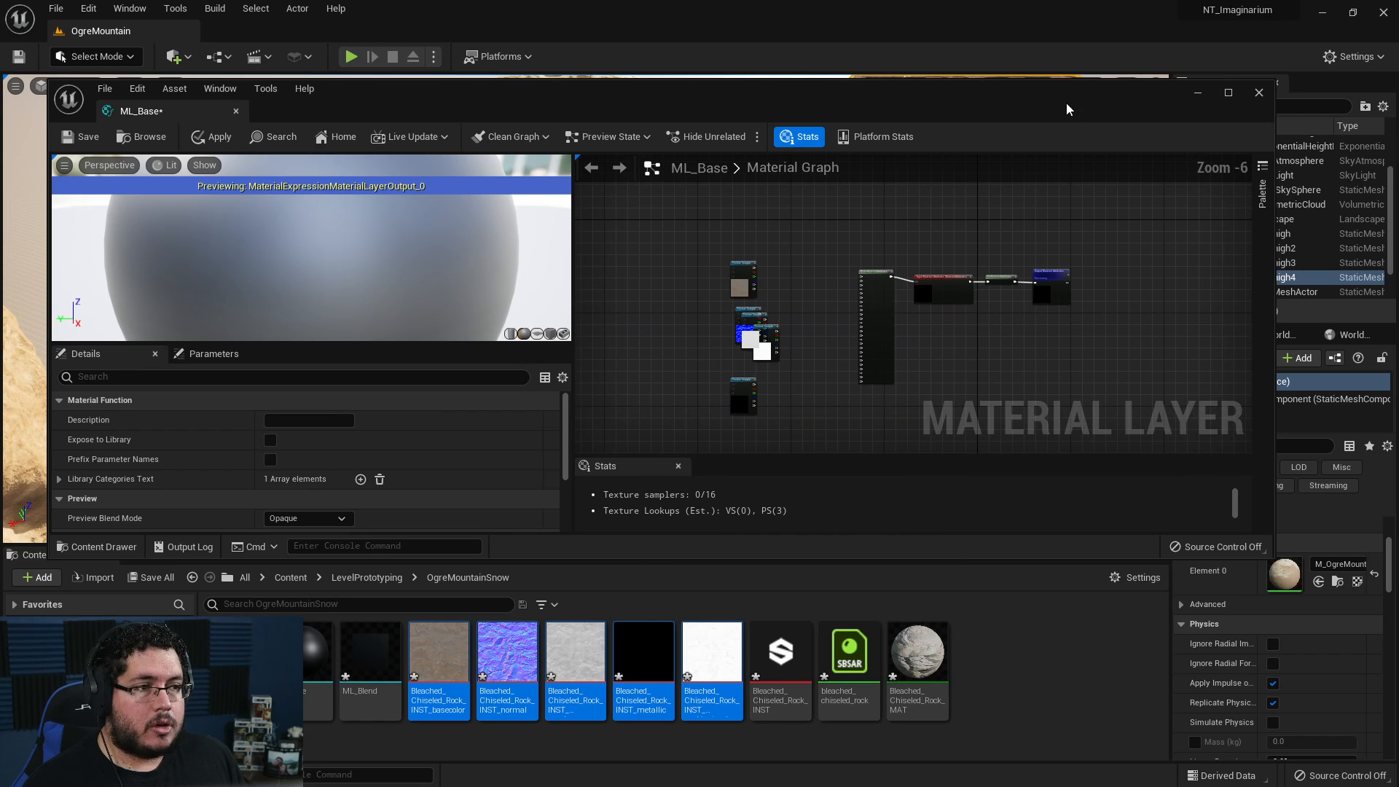
- Maximize the ML_Base editor and stack the base color, normal and roughness texture samples in one column
double_click(1065, 102)
scroll(825, 200, "up", 5)
right_click_drag(825, 202, 969, 209)
left_click_drag(825, 207, 794, 135)
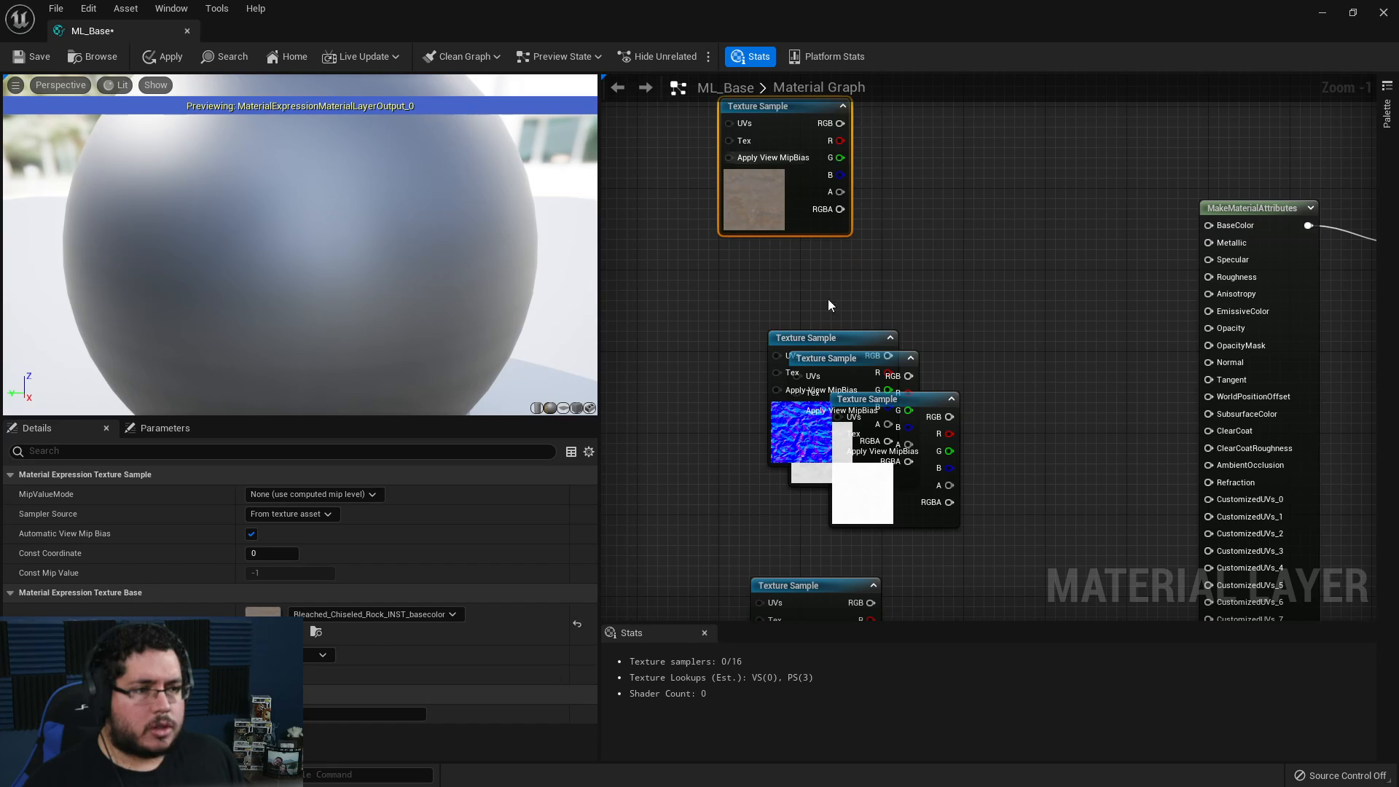
left_click_drag(820, 339, 770, 250)
left_click_drag(825, 359, 811, 403)
right_click_drag(920, 374, 922, 263)
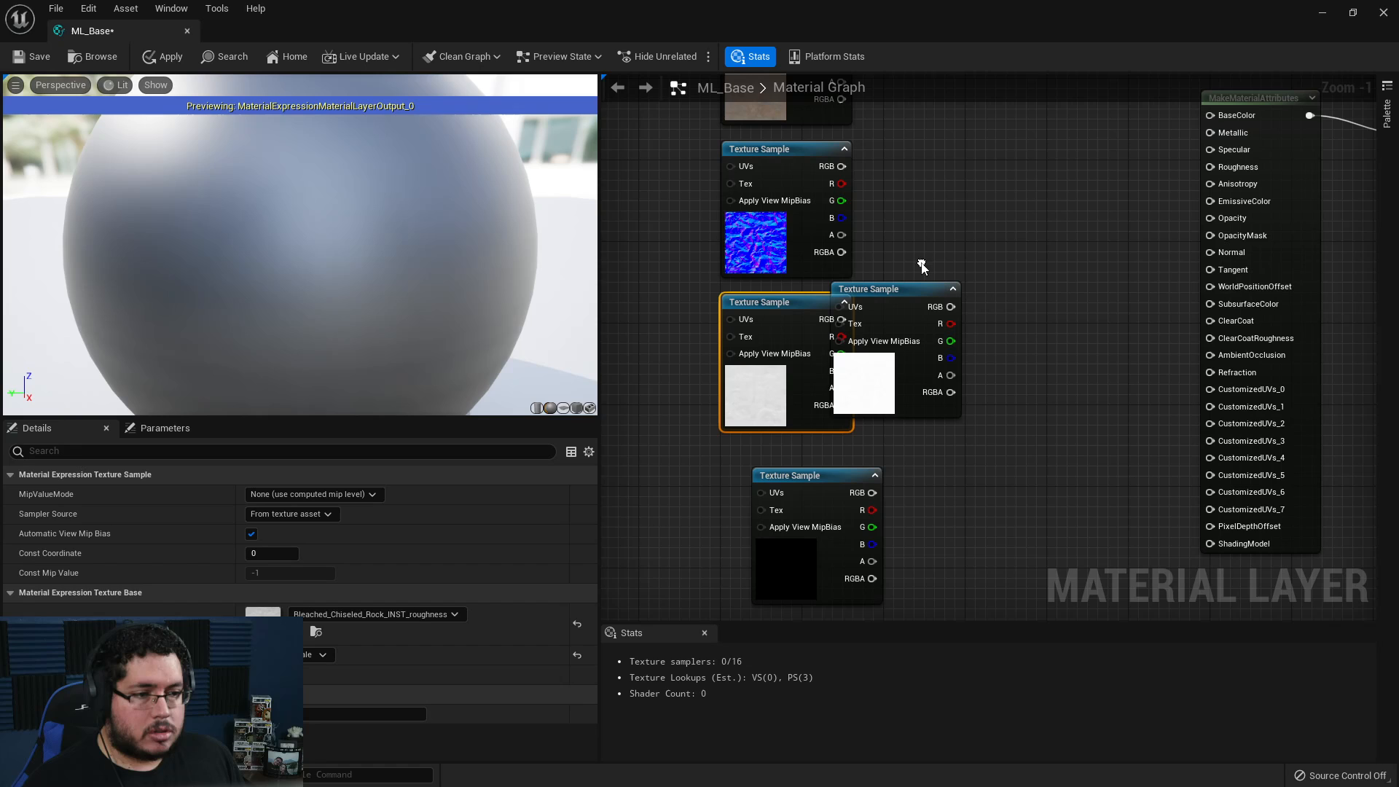
- Place the ambient occlusion texture sample at the head of the column, above the base color sample
left_click_drag(887, 292, 952, 202)
right_click_drag(952, 202, 969, 351)
scroll(967, 355, "down", 5)
left_click_drag(967, 356, 889, 152)
scroll(933, 277, "up", 4)
scroll(927, 259, "down", 2)
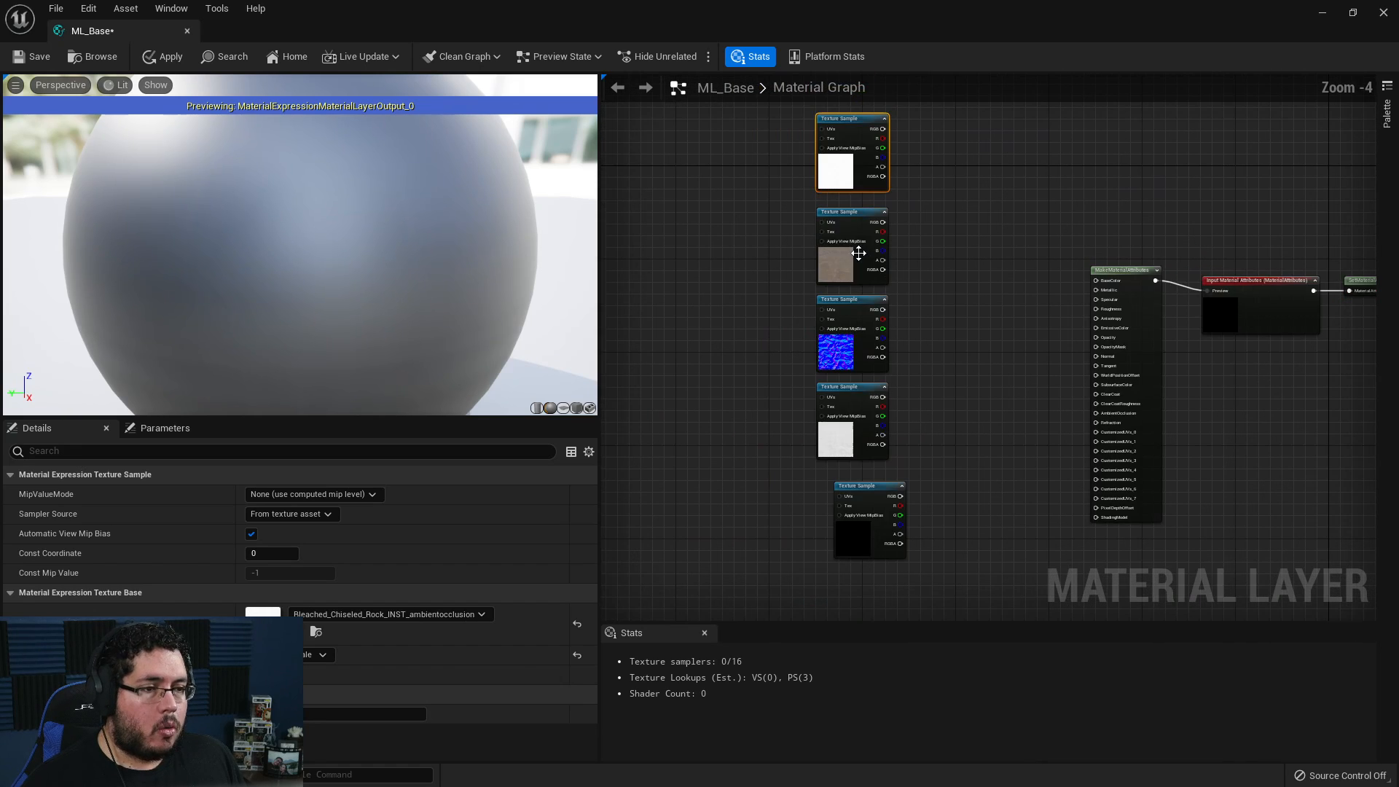
- Connect the base color, normal and roughness samples' RGB outputs to the BaseColor, Normal and Roughness inputs of MakeMaterialAttributes
scroll(854, 248, "up", 2)
right_click_drag(948, 278, 756, 224)
right_click_drag(876, 302, 887, 313)
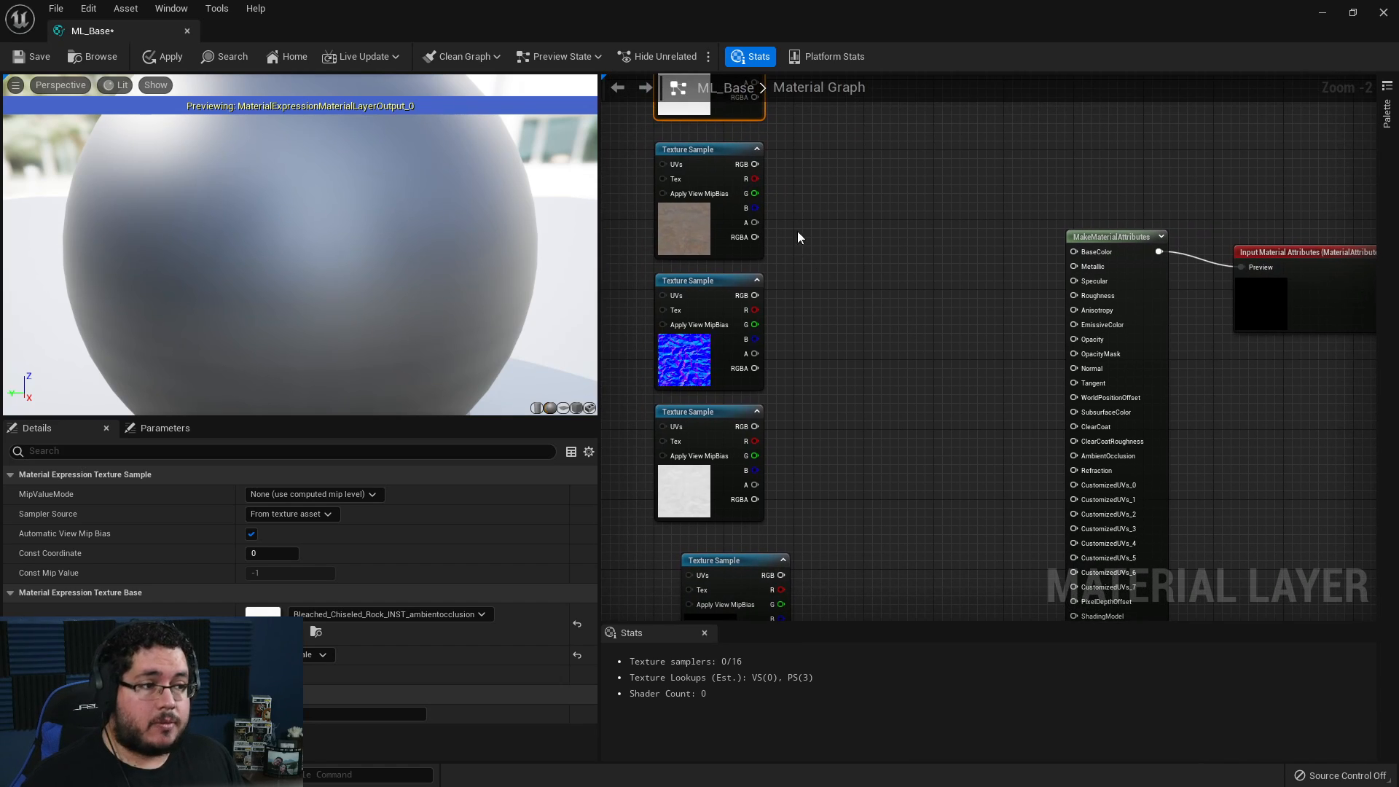
left_click_drag(755, 164, 1077, 257)
left_click_drag(755, 296, 1078, 369)
left_click(712, 411)
left_click_drag(755, 427, 1075, 298)
right_click_drag(946, 286, 932, 368)
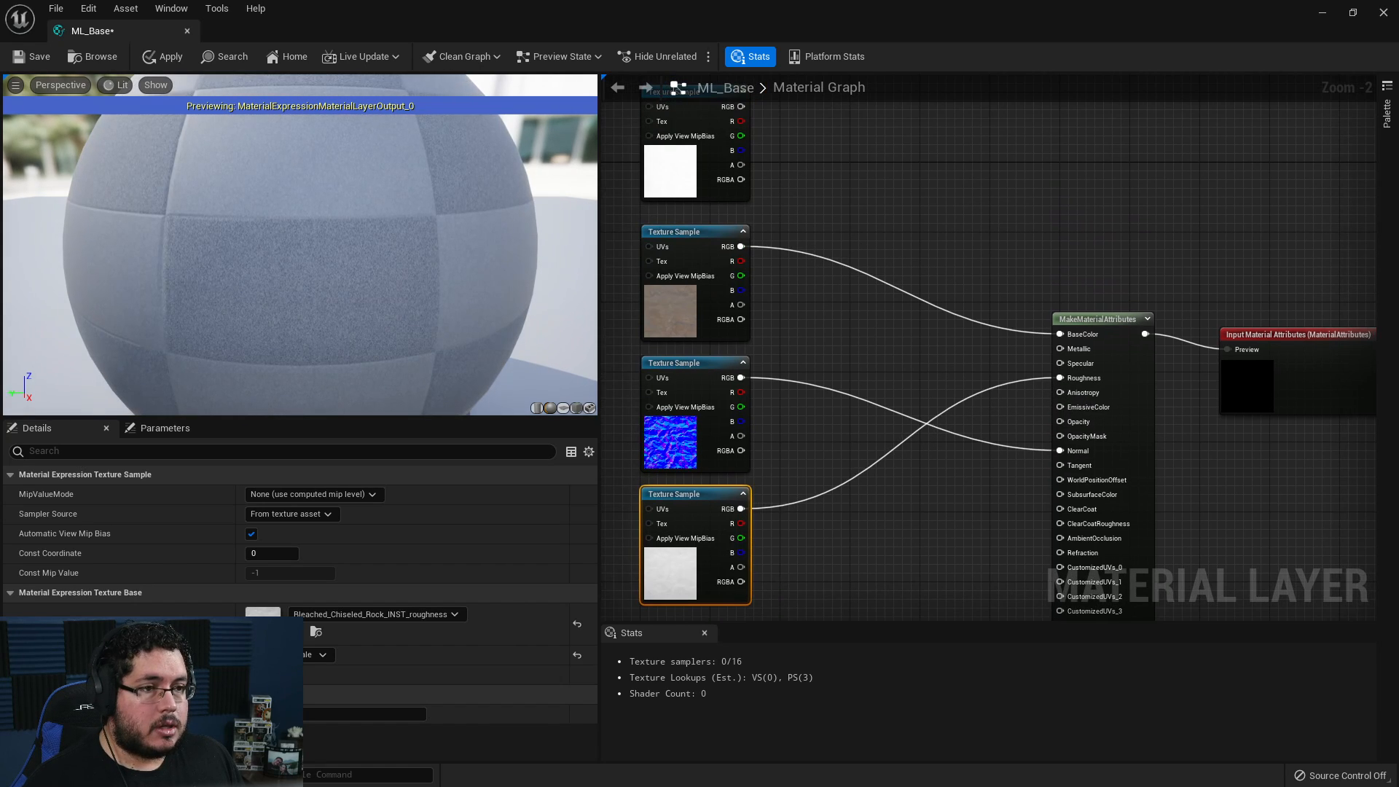
- Connect the ambient occlusion sample's RGB output to AmbientOcclusion and the metallic sample's RGB output to Metallic on MakeMaterialAttributes
left_click_drag(741, 106, 1085, 504)
right_click_drag(794, 622, 790, 501)
left_click_drag(792, 501, 1083, 193)
right_click_drag(888, 265, 1026, 335)
scroll(1025, 335, "down", 1)
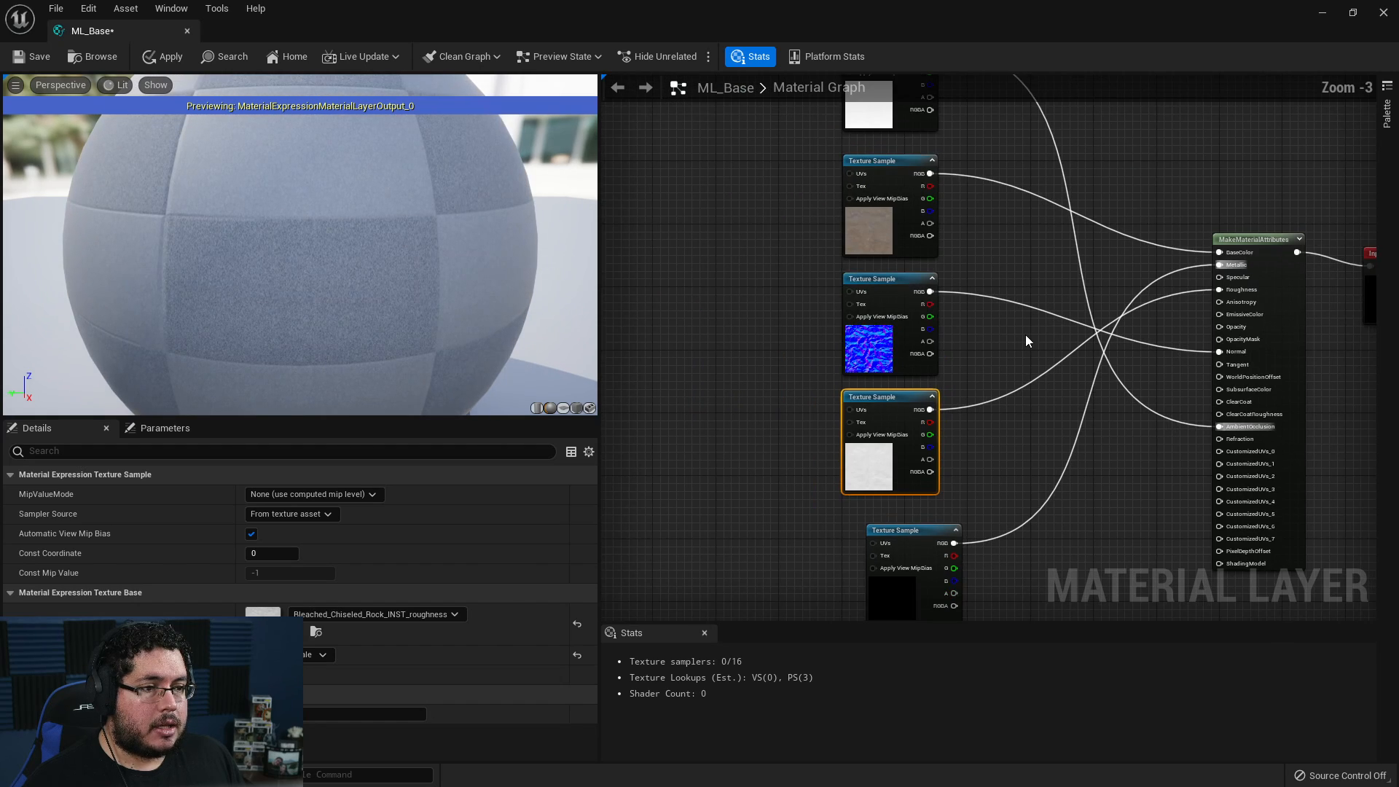
scroll(1028, 357, "down", 1)
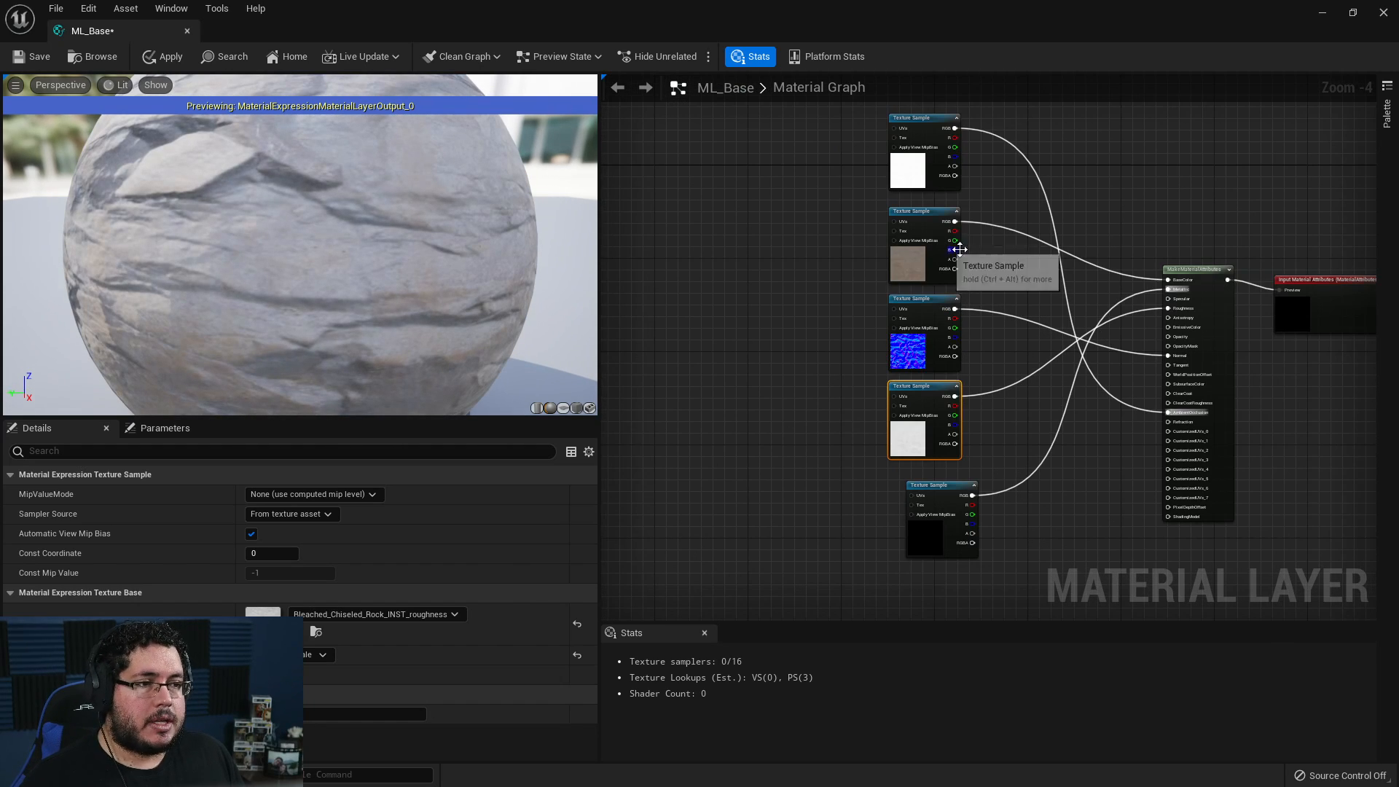
- Convert the ambient occlusion texture sample to a parameter named AO
right_click(922, 128)
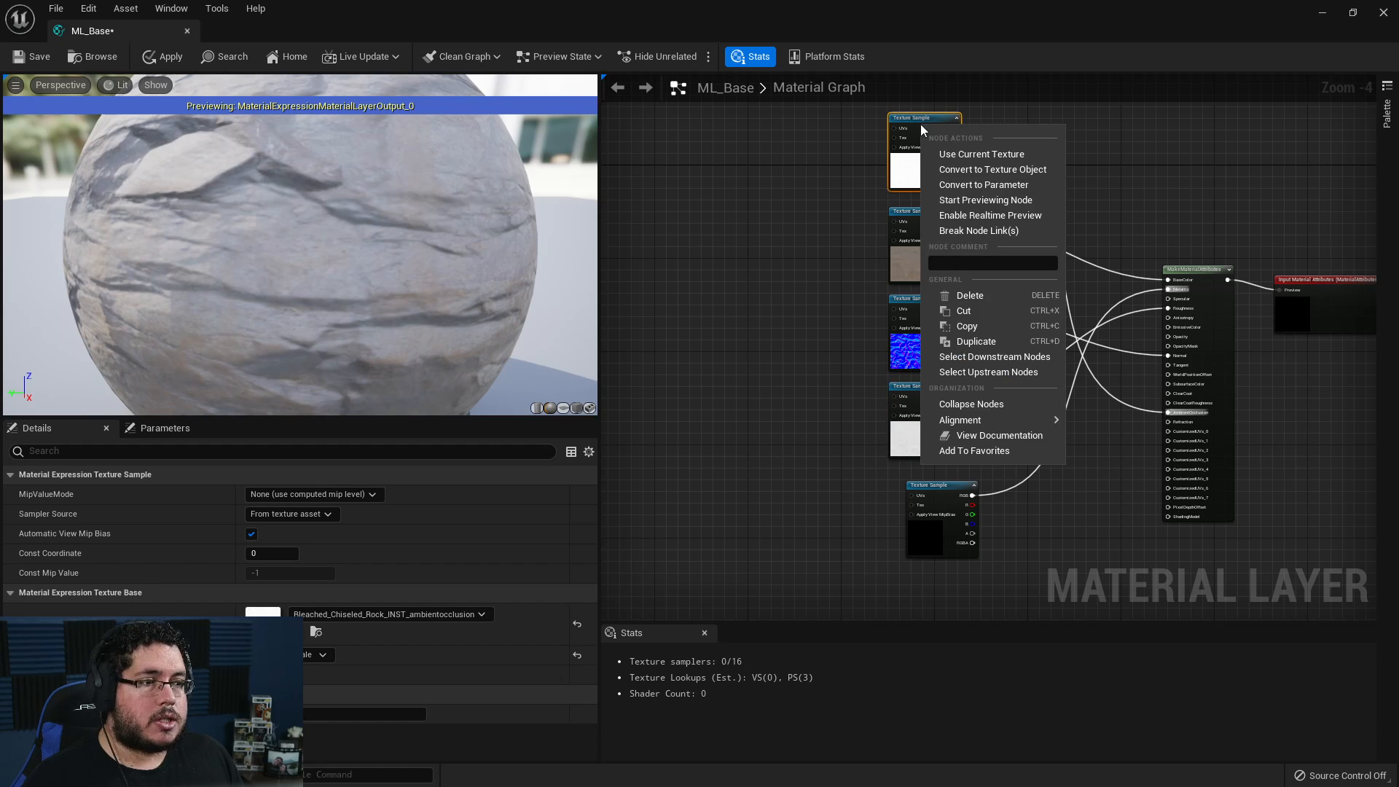
left_click(986, 185)
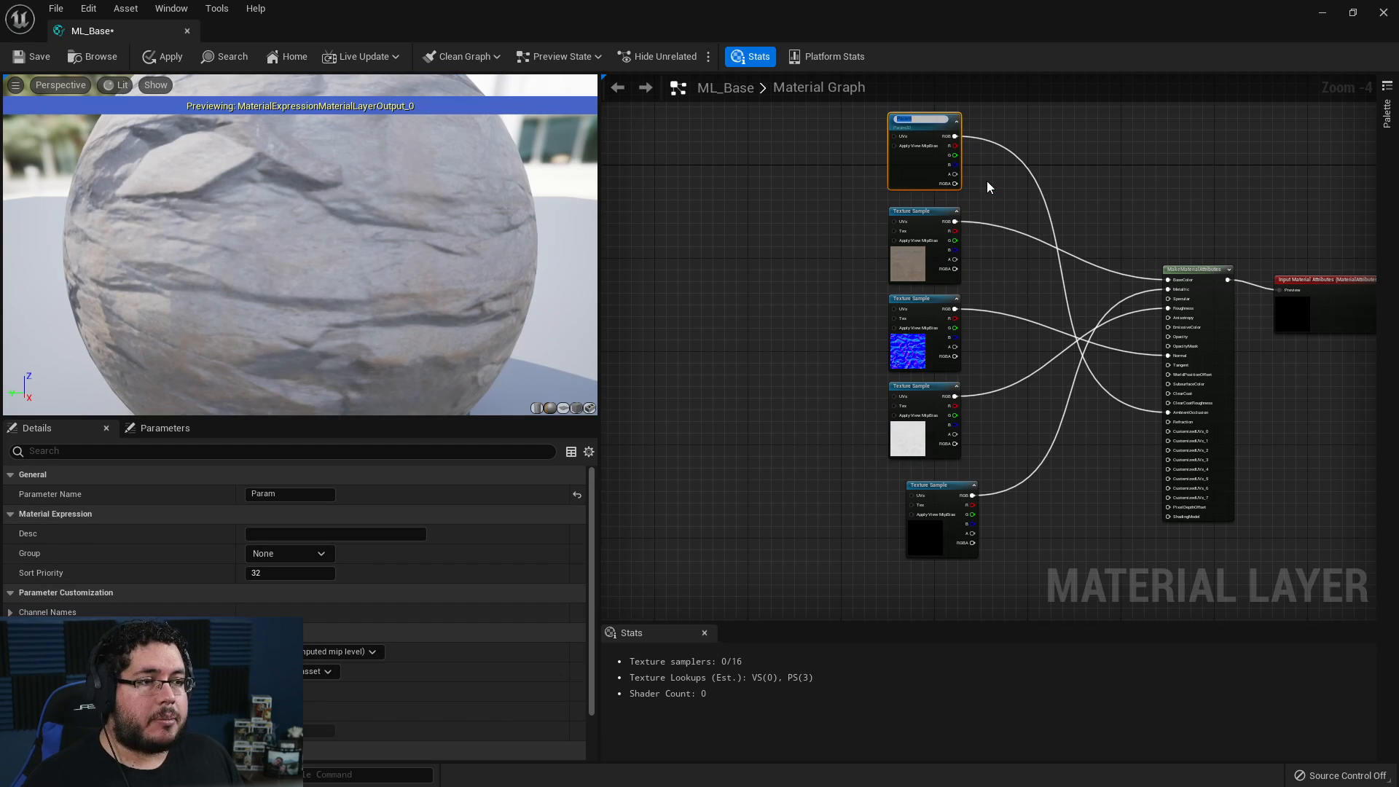
type("AO")
key("Return")
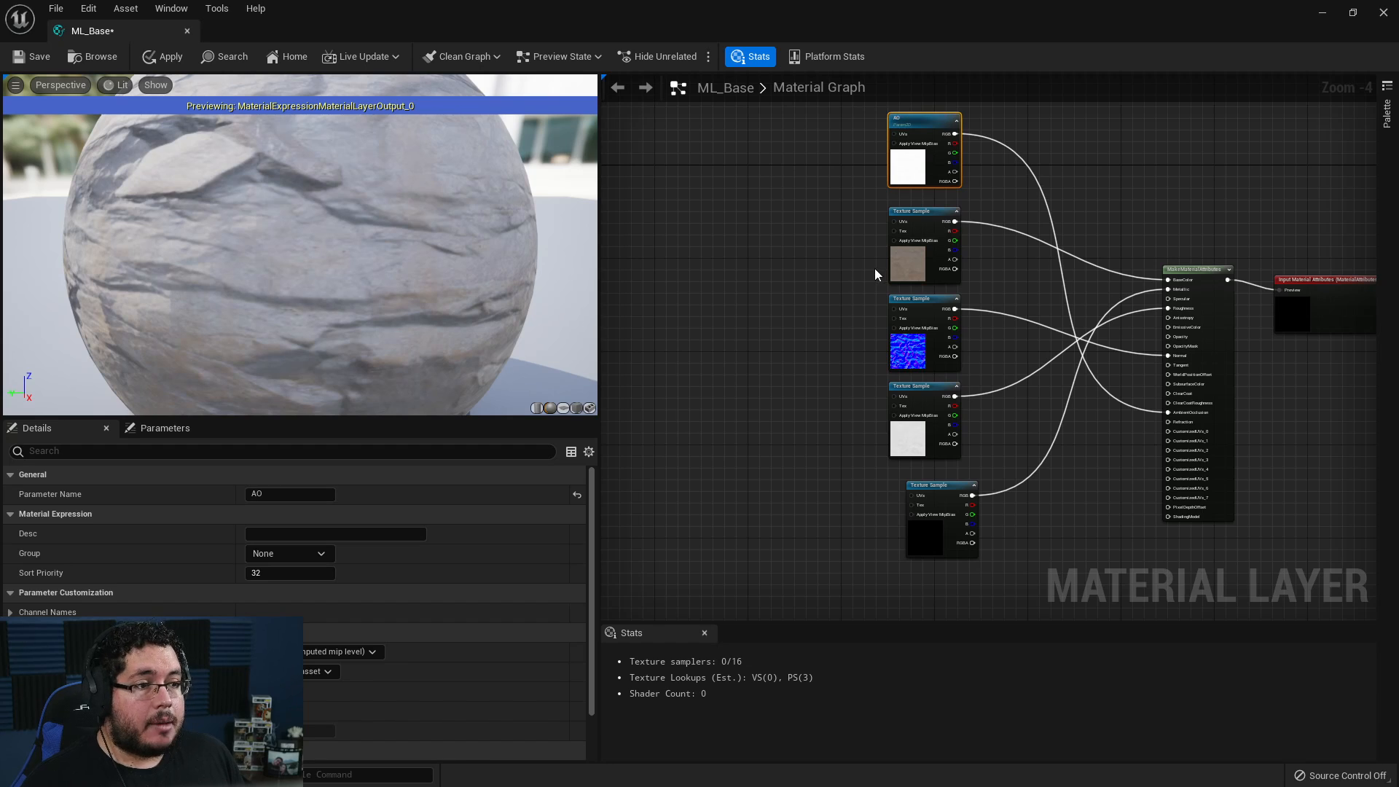
- Convert the base color texture sample to a parameter named Color
right_click(922, 218)
left_click(981, 282)
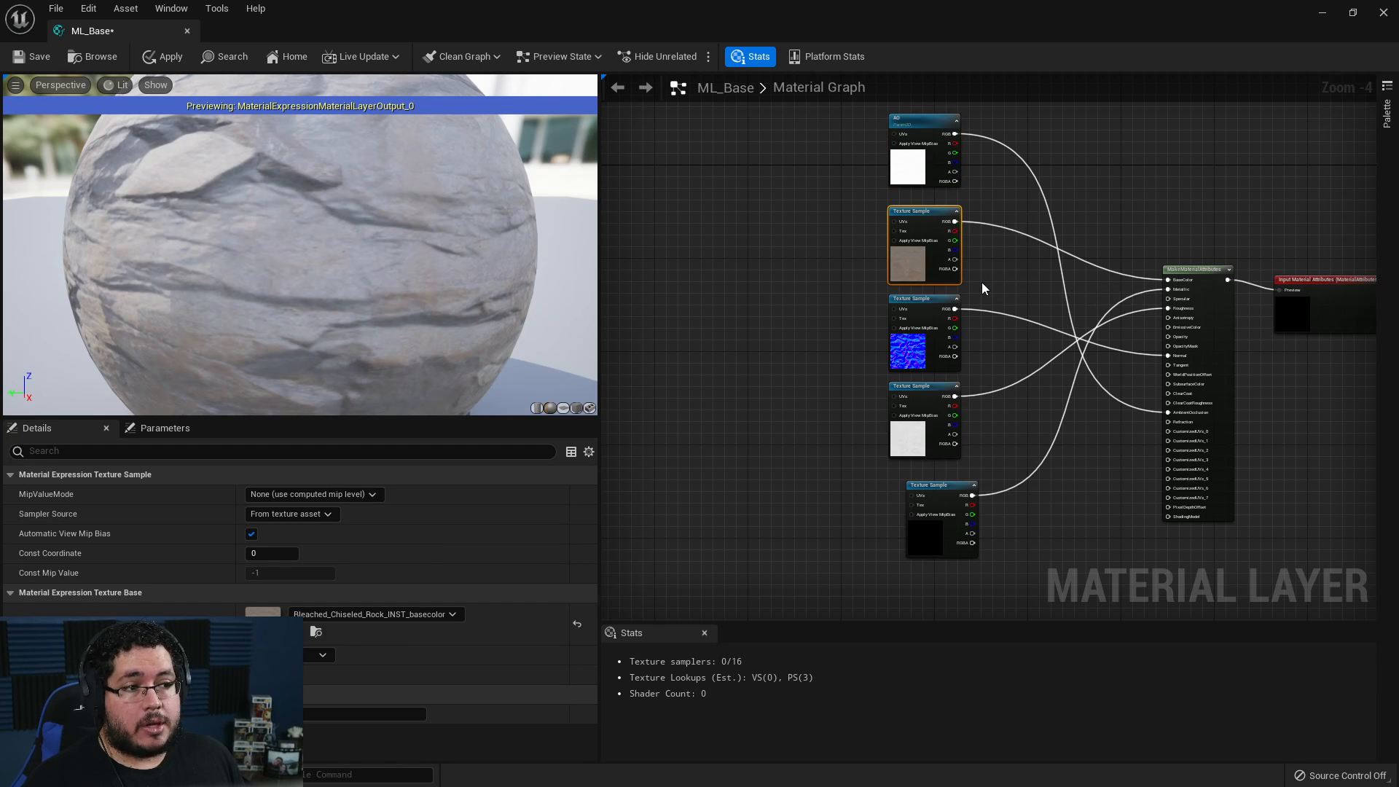
type("cOLOR")
key("Return")
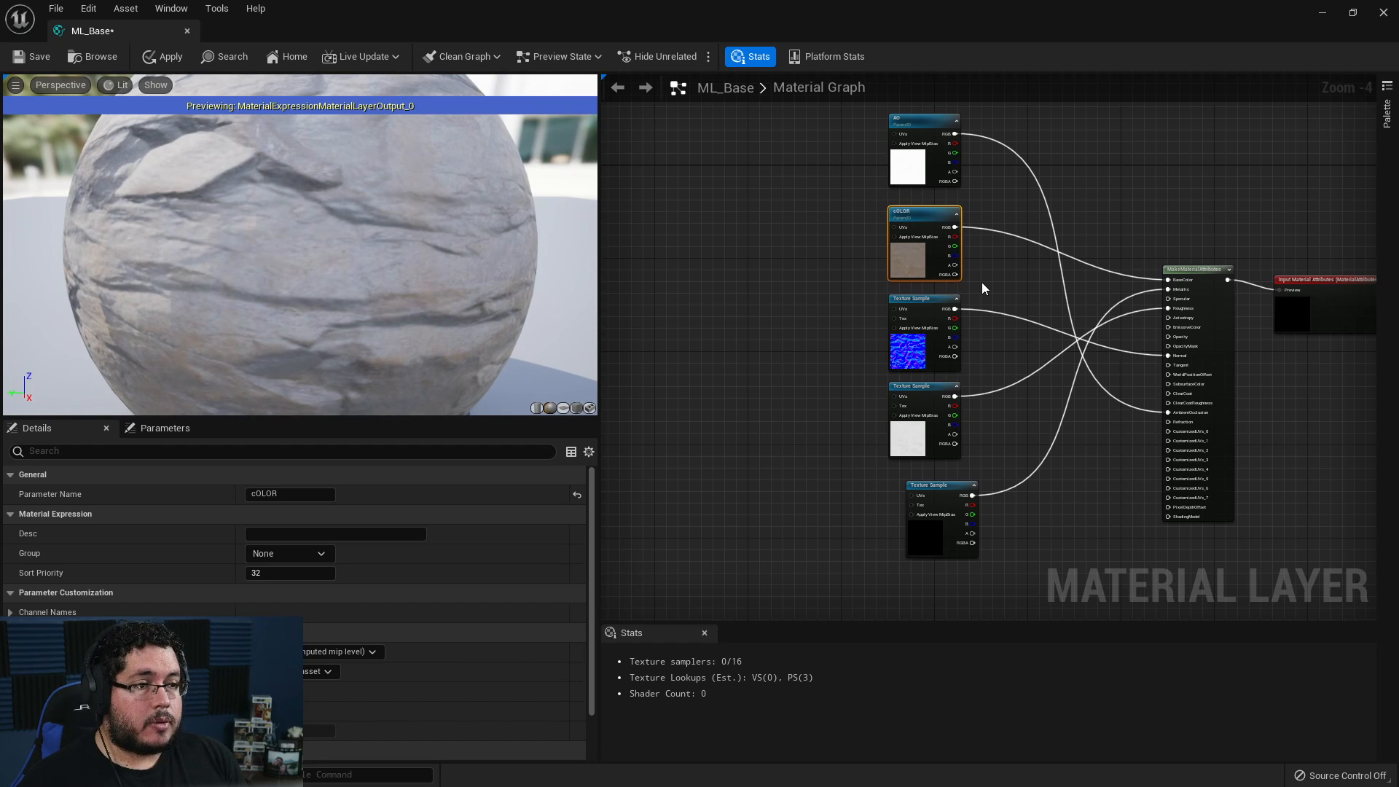
key("F2")
type("Color")
key("Return")
- Convert the normal map texture sample to a parameter named Normal
left_click(941, 325)
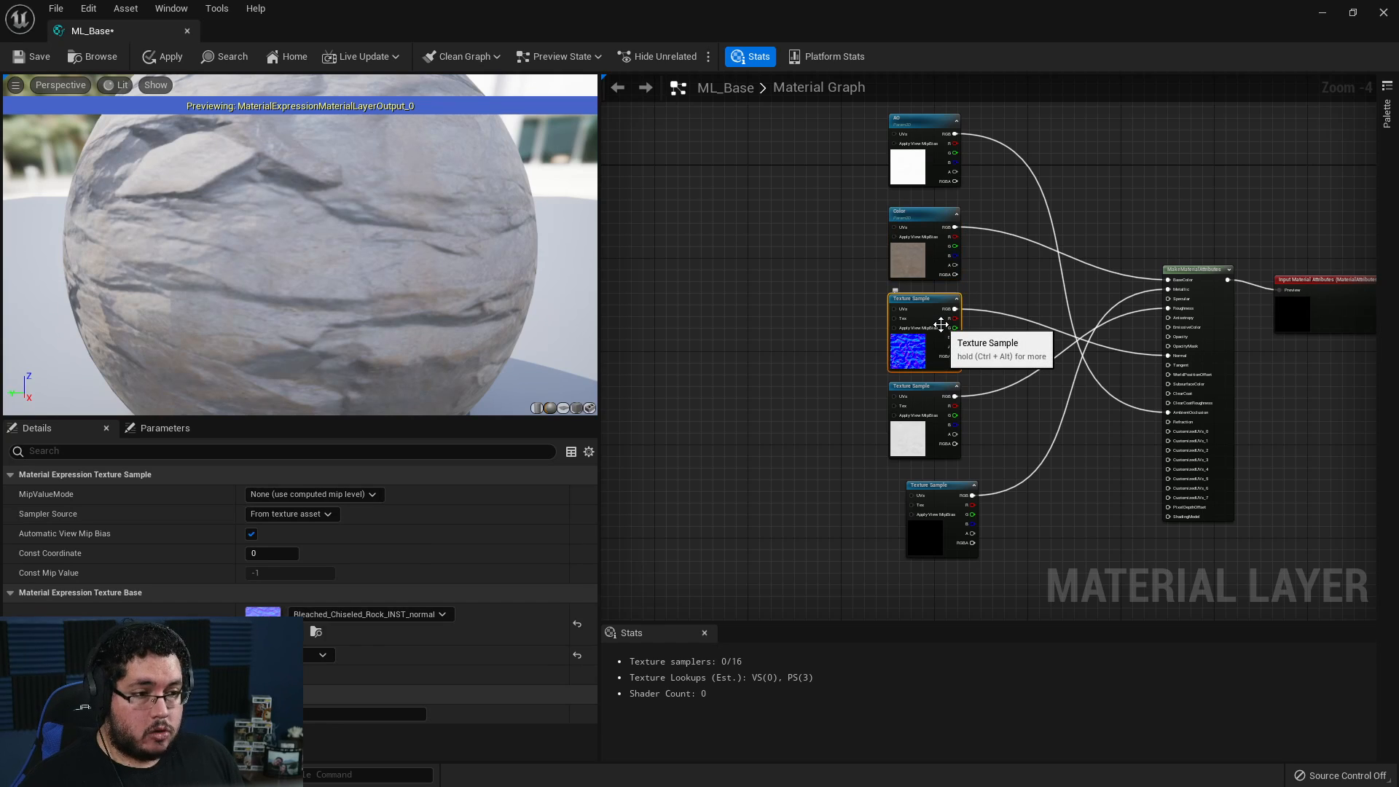
right_click(942, 325)
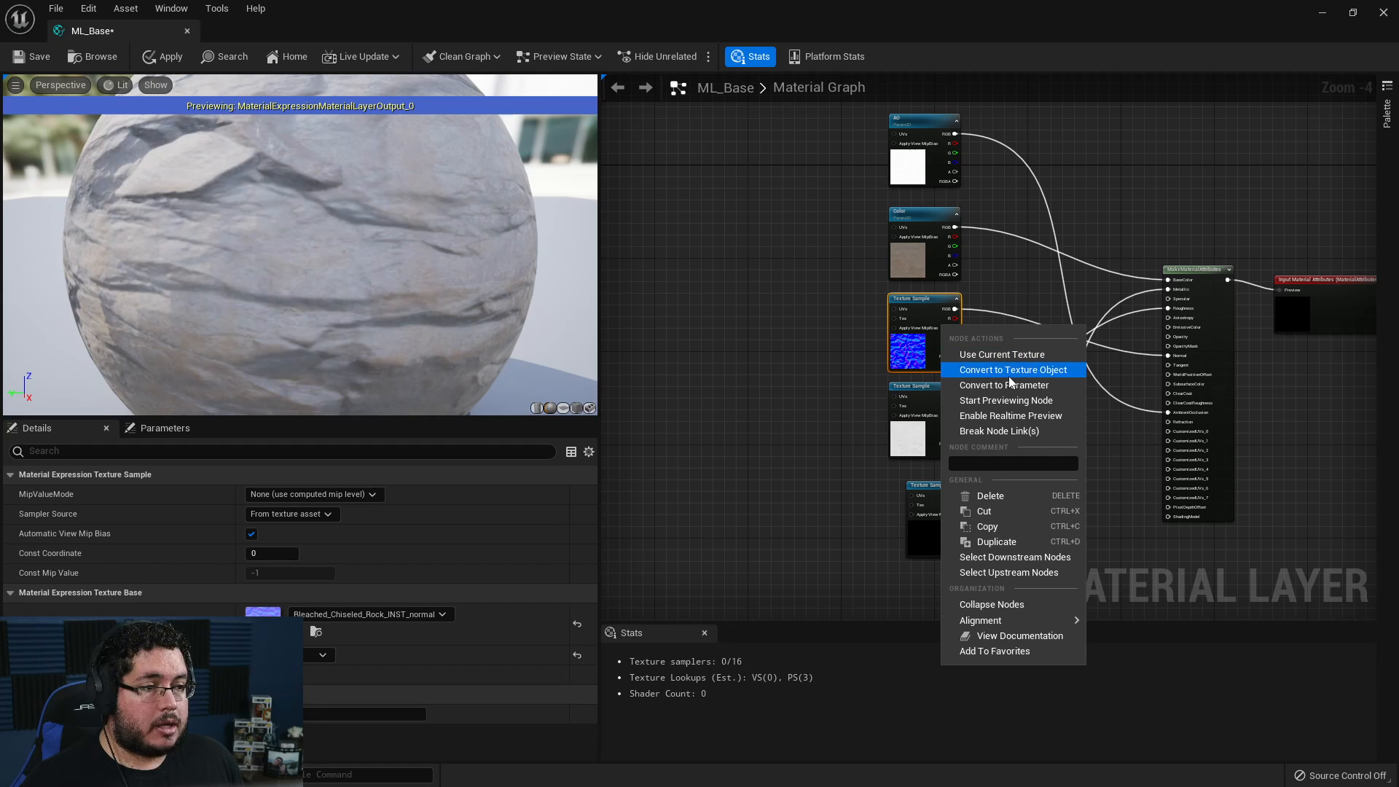
left_click(1008, 387)
type("Normal")
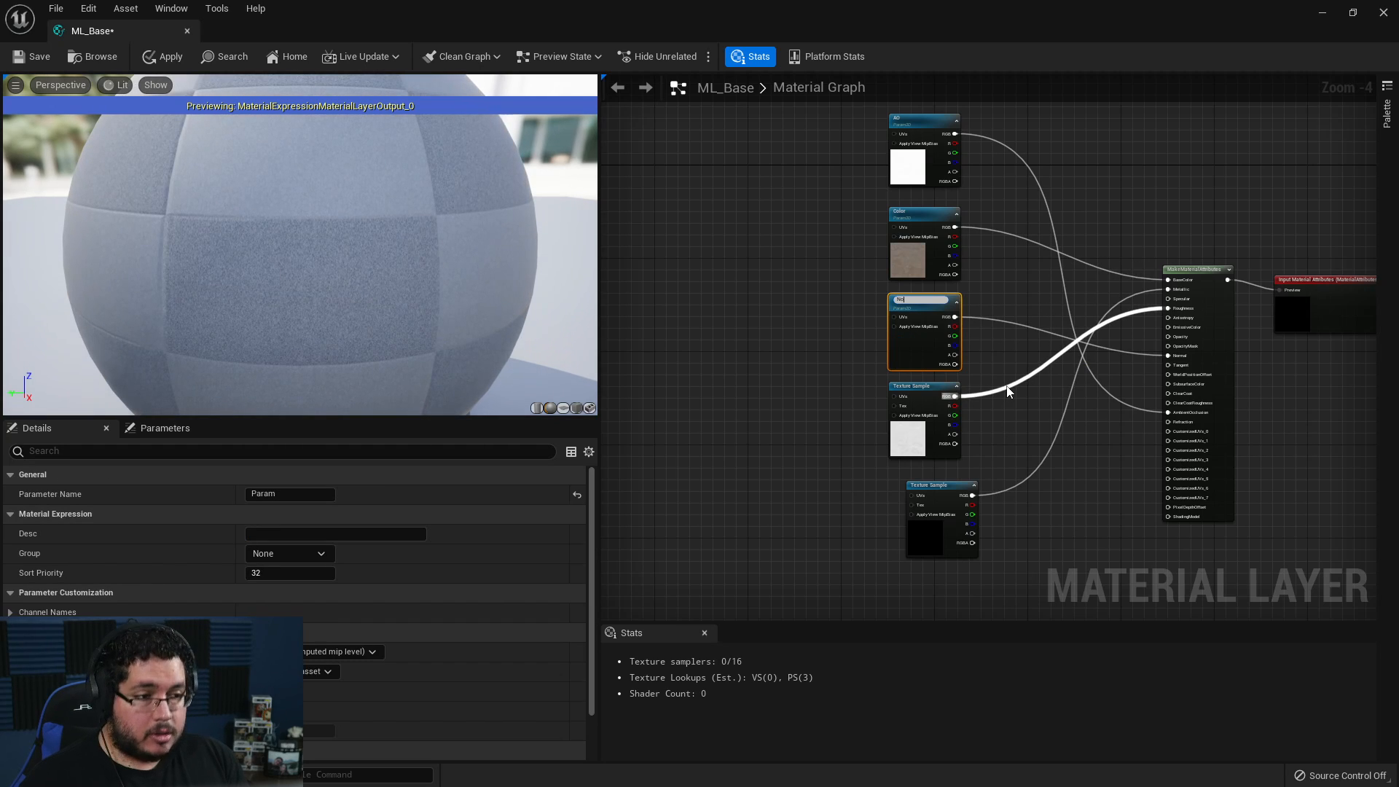
key("Return")
- Convert the roughness texture sample to a parameter named Roughness
left_click(907, 391)
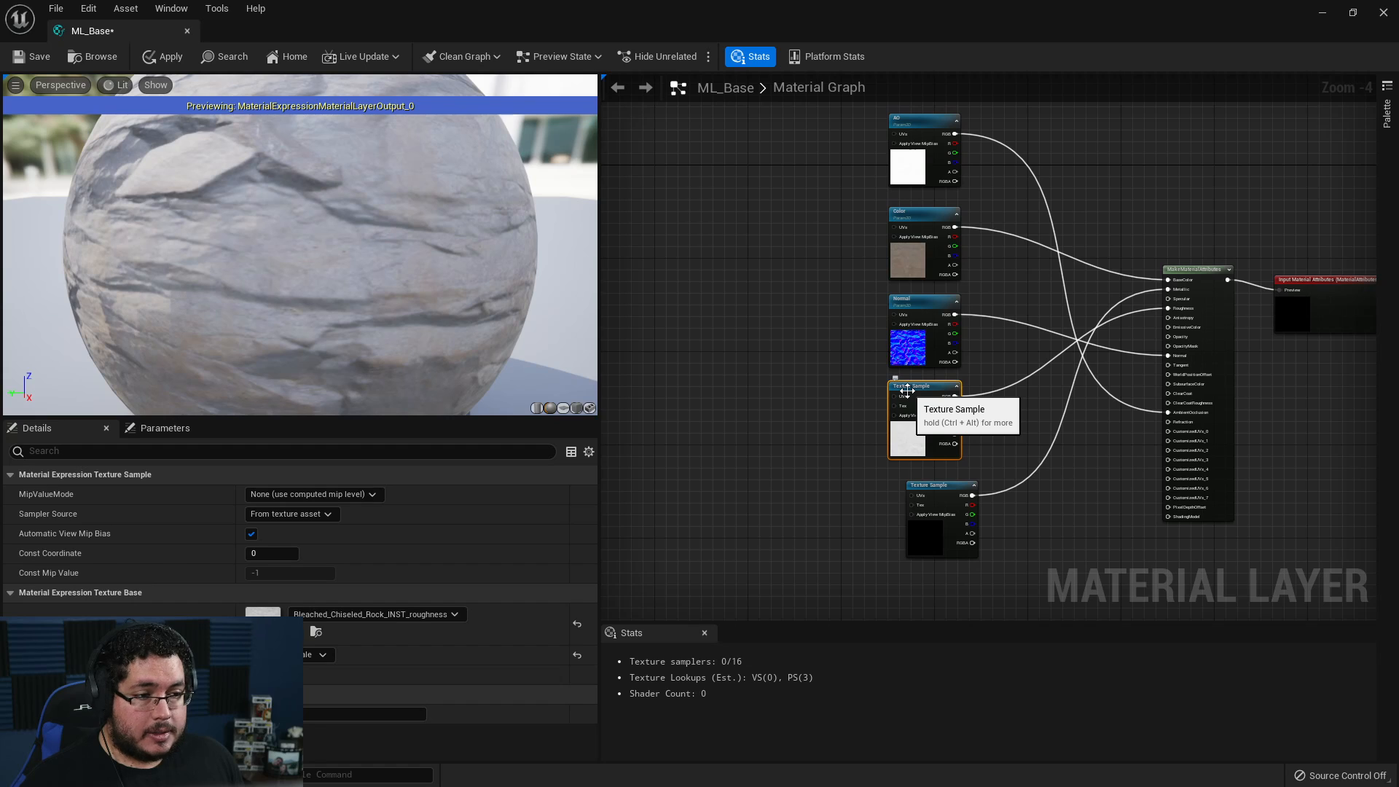
right_click(906, 392)
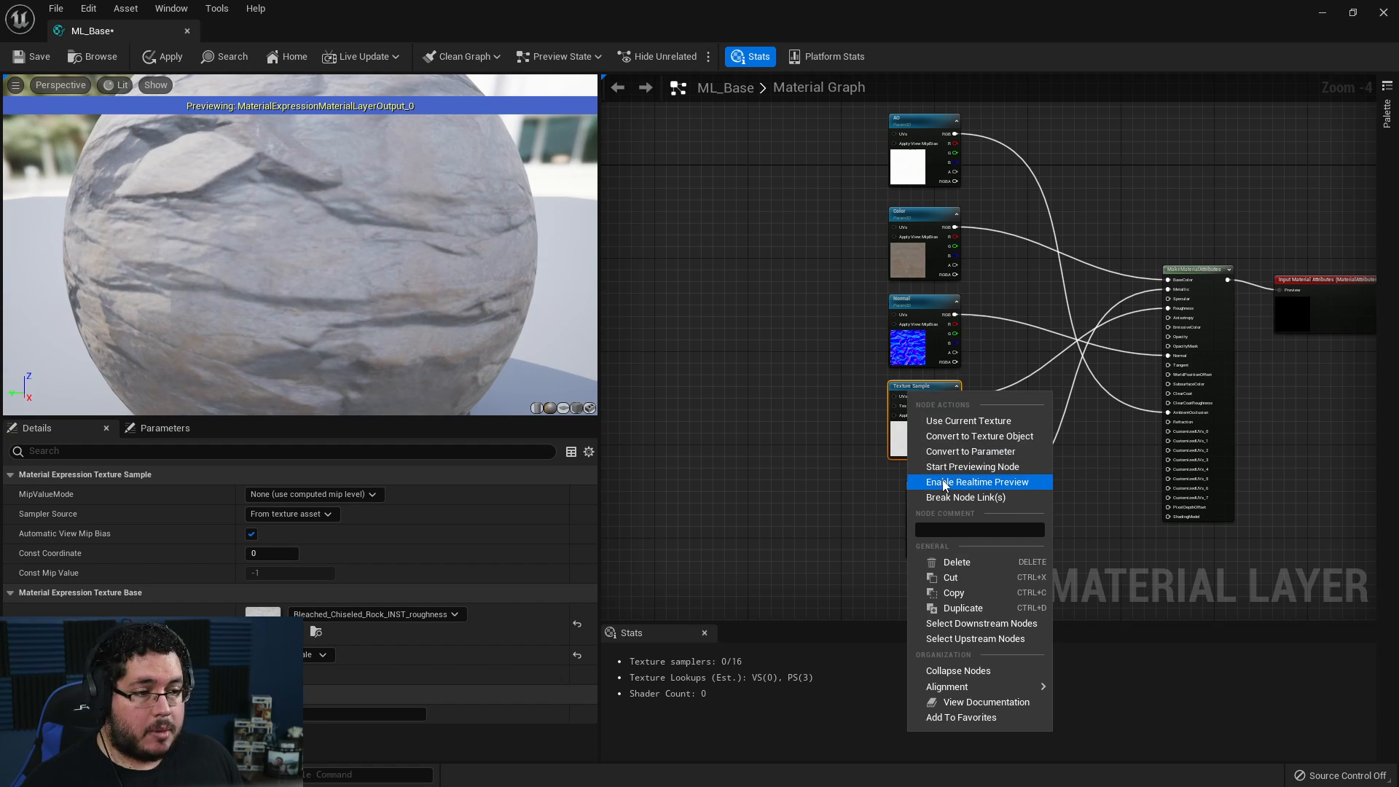
left_click(948, 450)
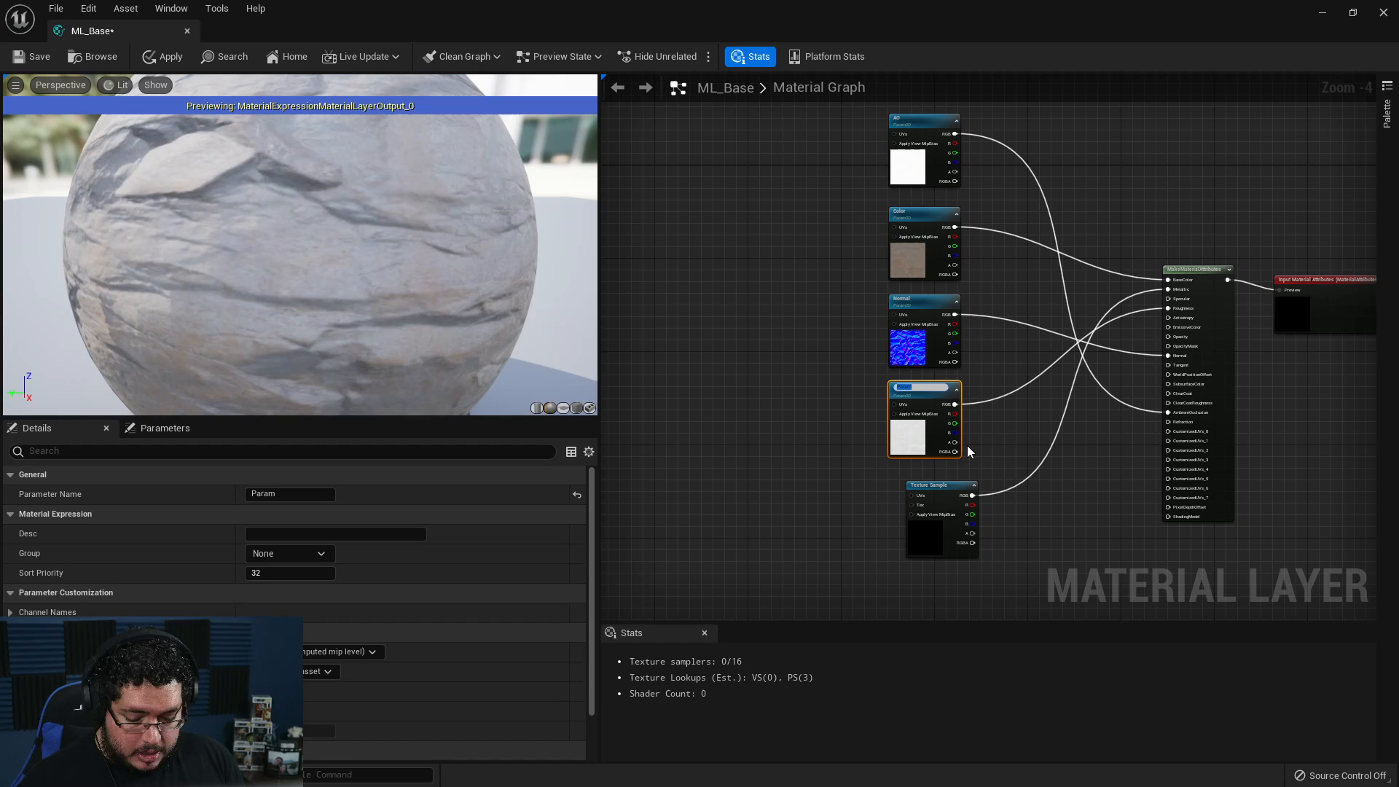
type("Roughness")
key("Return")
- Convert the remaining black texture sample to a parameter named Metallic and clear the node selection
scroll(968, 452, "up", 3)
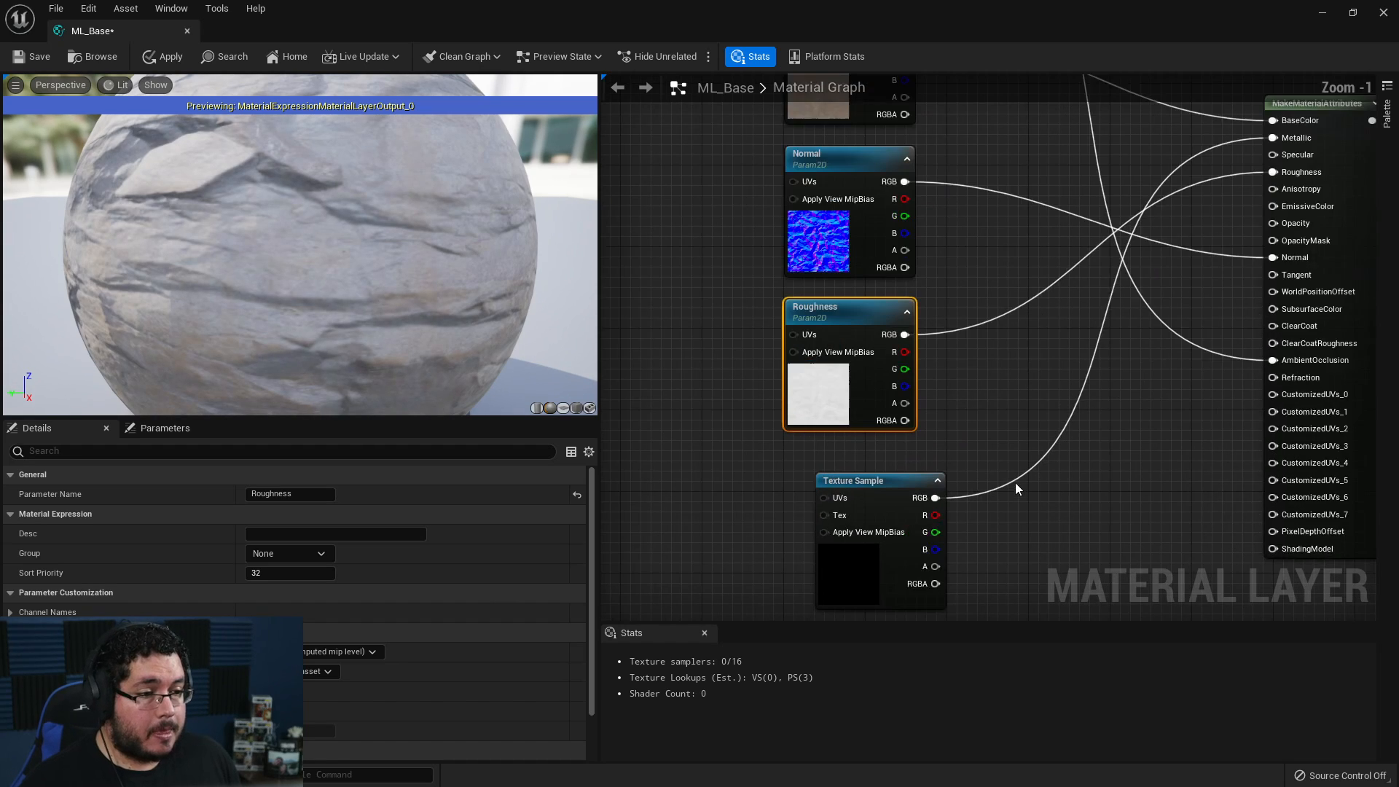
left_click(923, 406)
right_click(921, 400)
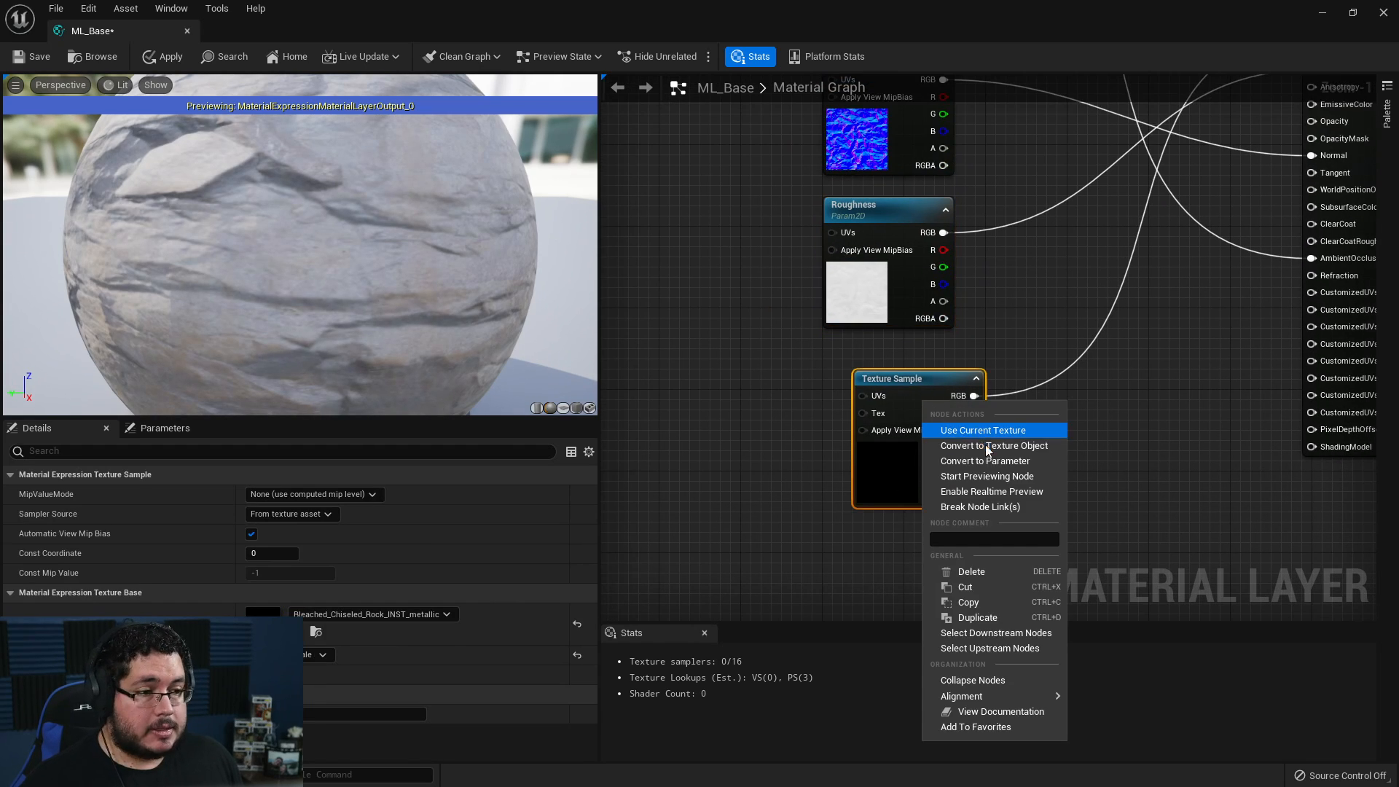
left_click(991, 459)
type("Metallic")
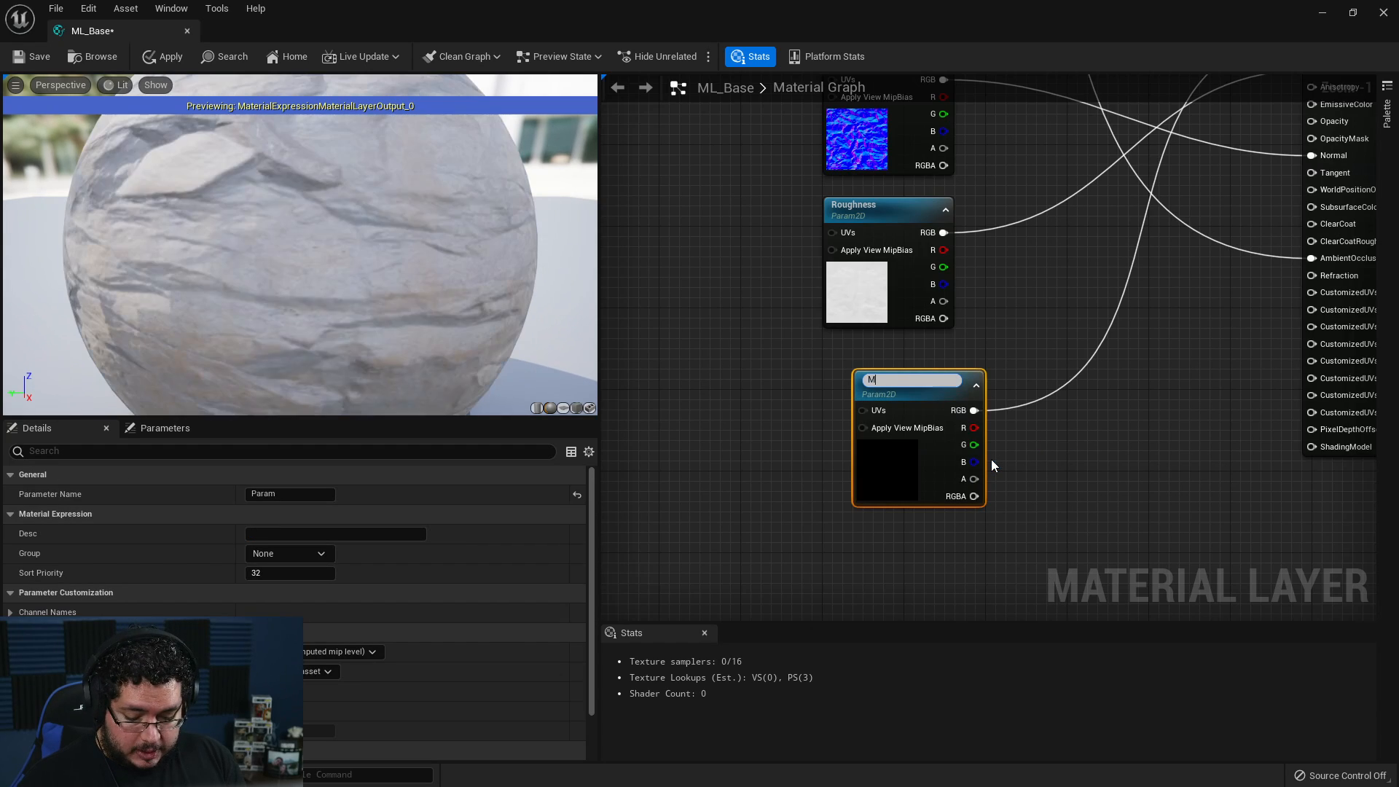
key("Return")
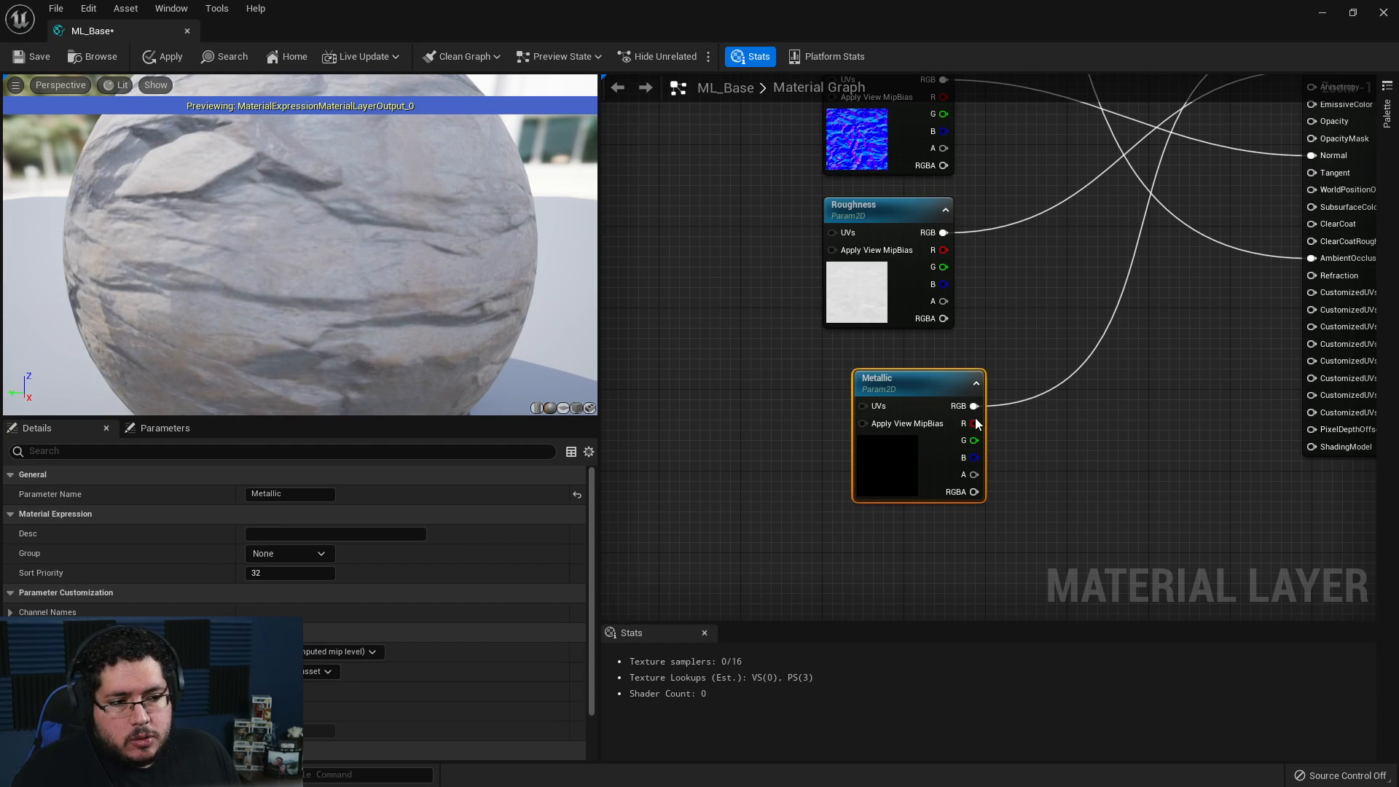
left_click(886, 372)
scroll(1043, 423, "down", 1)
left_click(1046, 426)
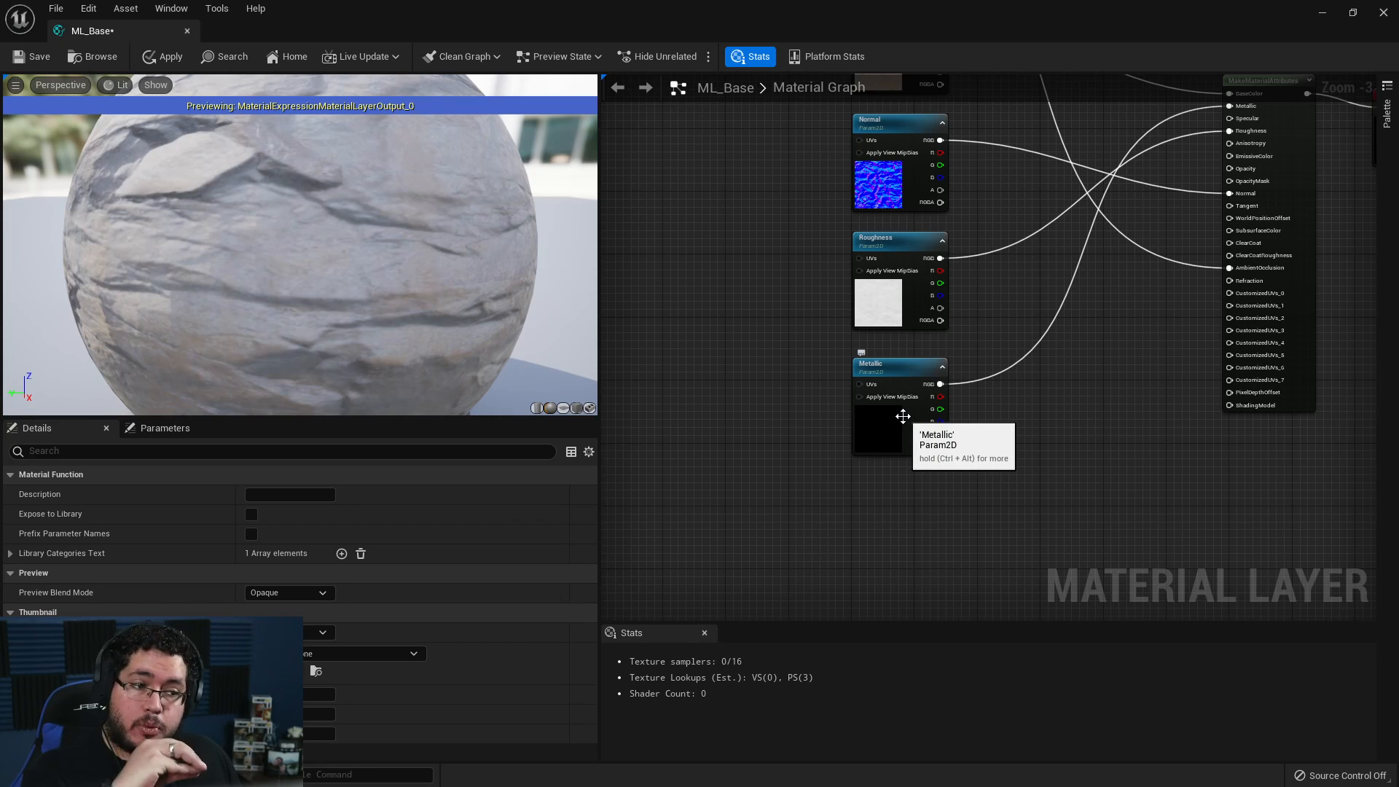
scroll(1095, 404, "down", 2)
right_click_drag(1095, 404, 1126, 458)
scroll(834, 371, "up", 2)
right_click_drag(934, 362, 822, 391)
scroll(767, 393, "down", 2)
scroll(823, 392, "up", 1)
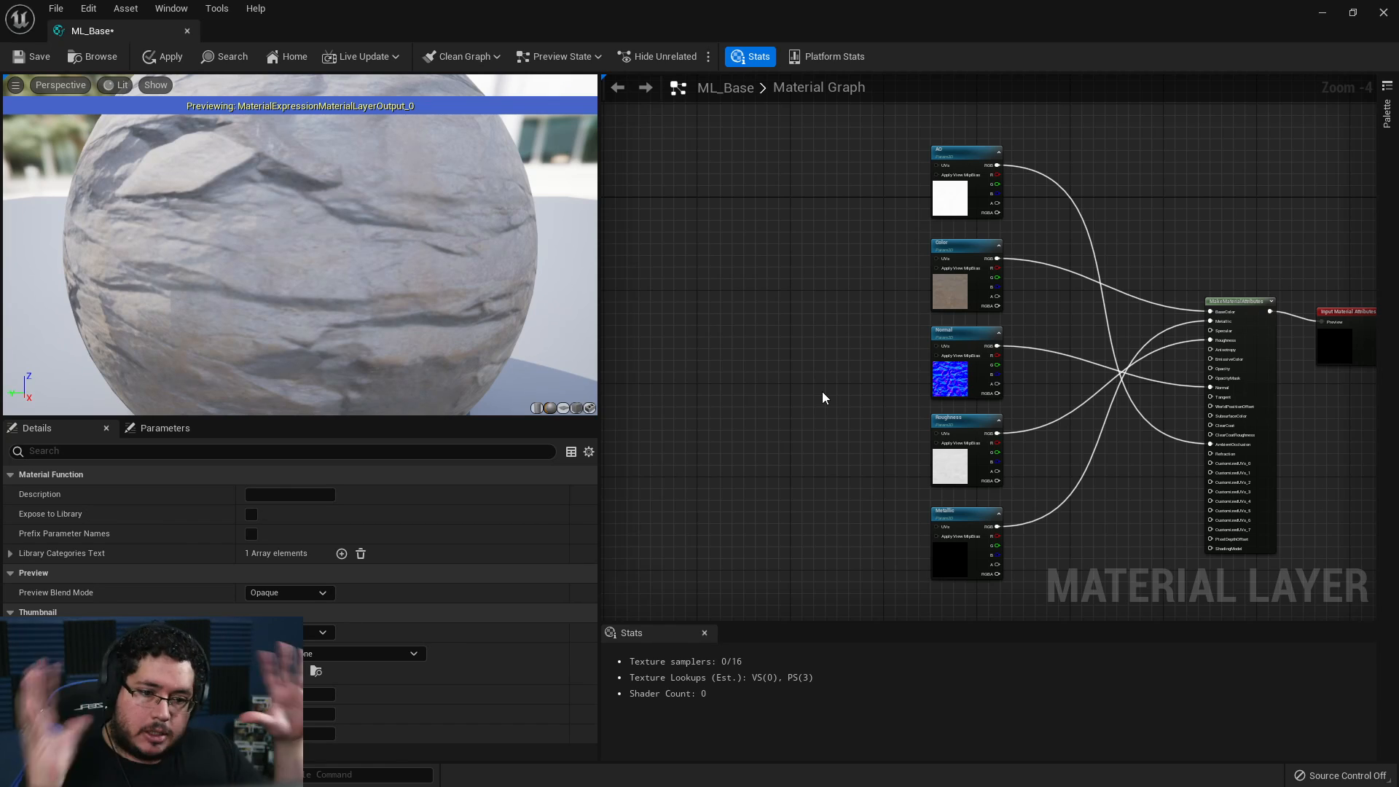
- Add a TextureCoordinate node in the empty graph area ahead of the texture parameters, leaving space between them
right_click_drag(737, 323, 751, 302)
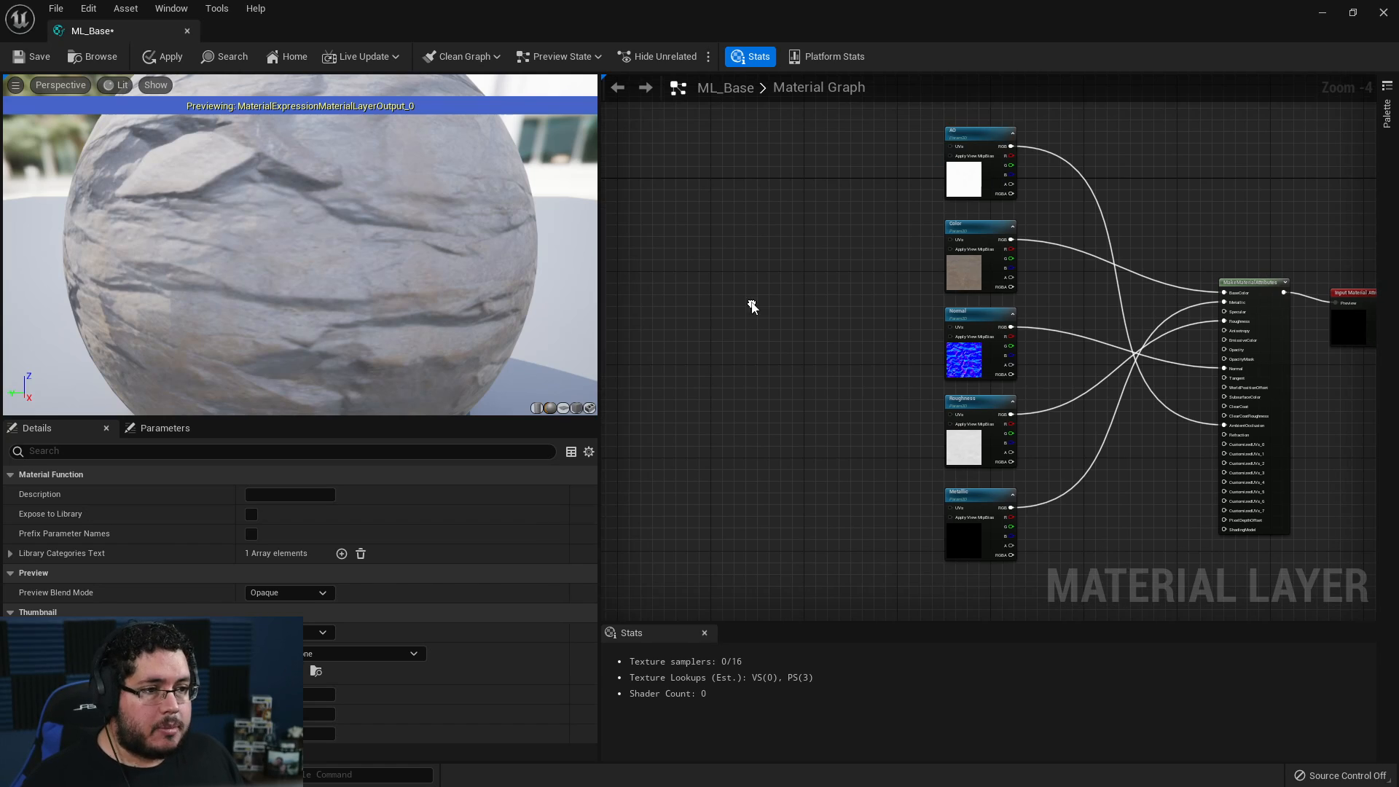
right_click(743, 353)
type("texco")
key("Return")
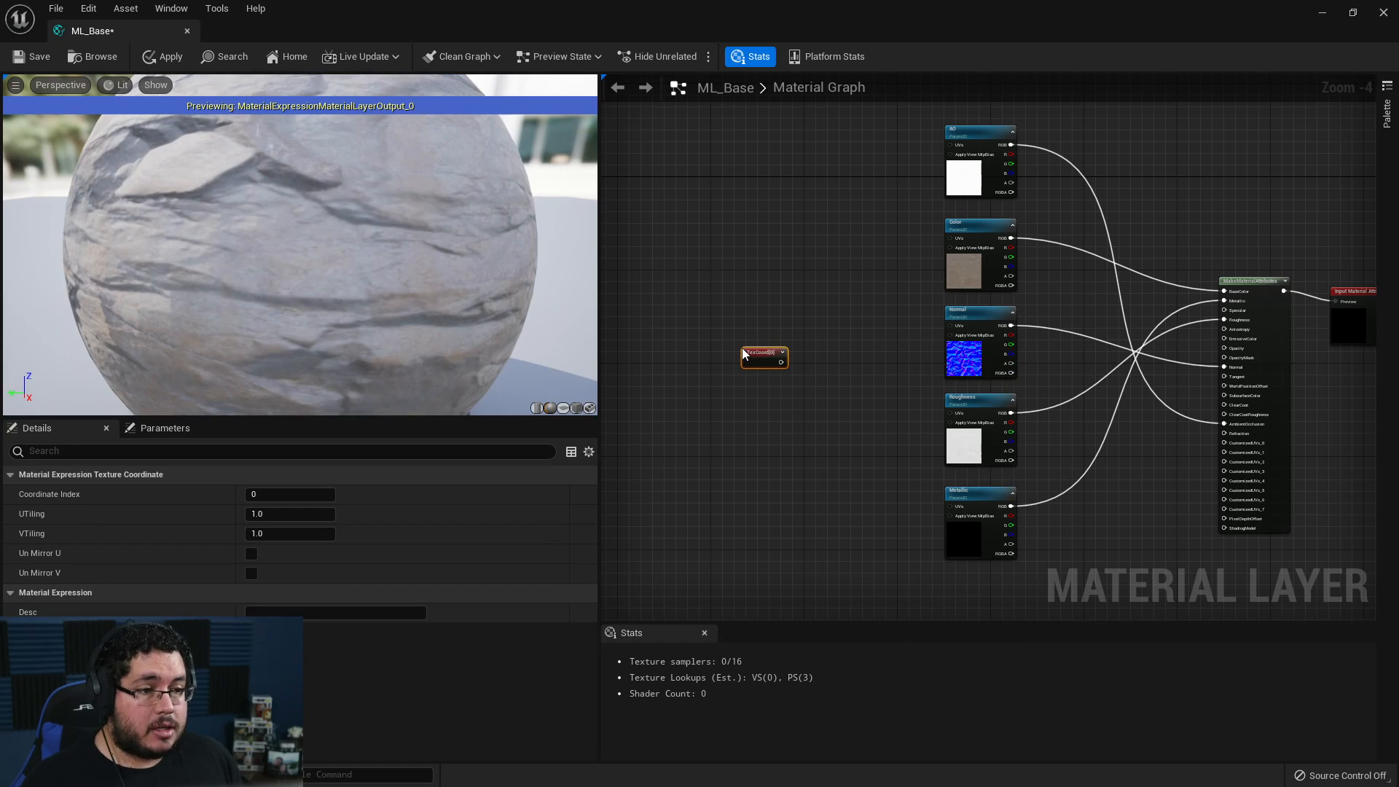
scroll(824, 339, "up", 2)
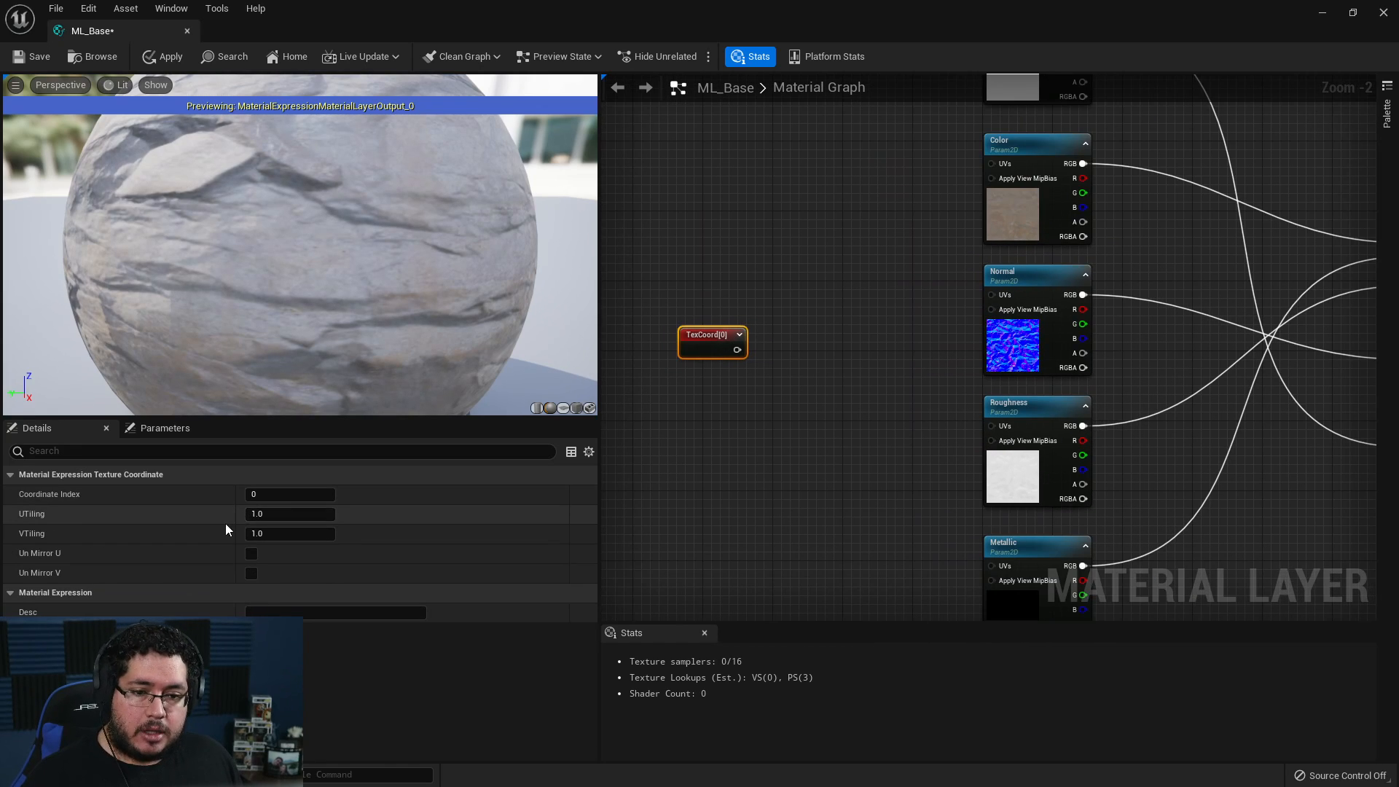
right_click(701, 339)
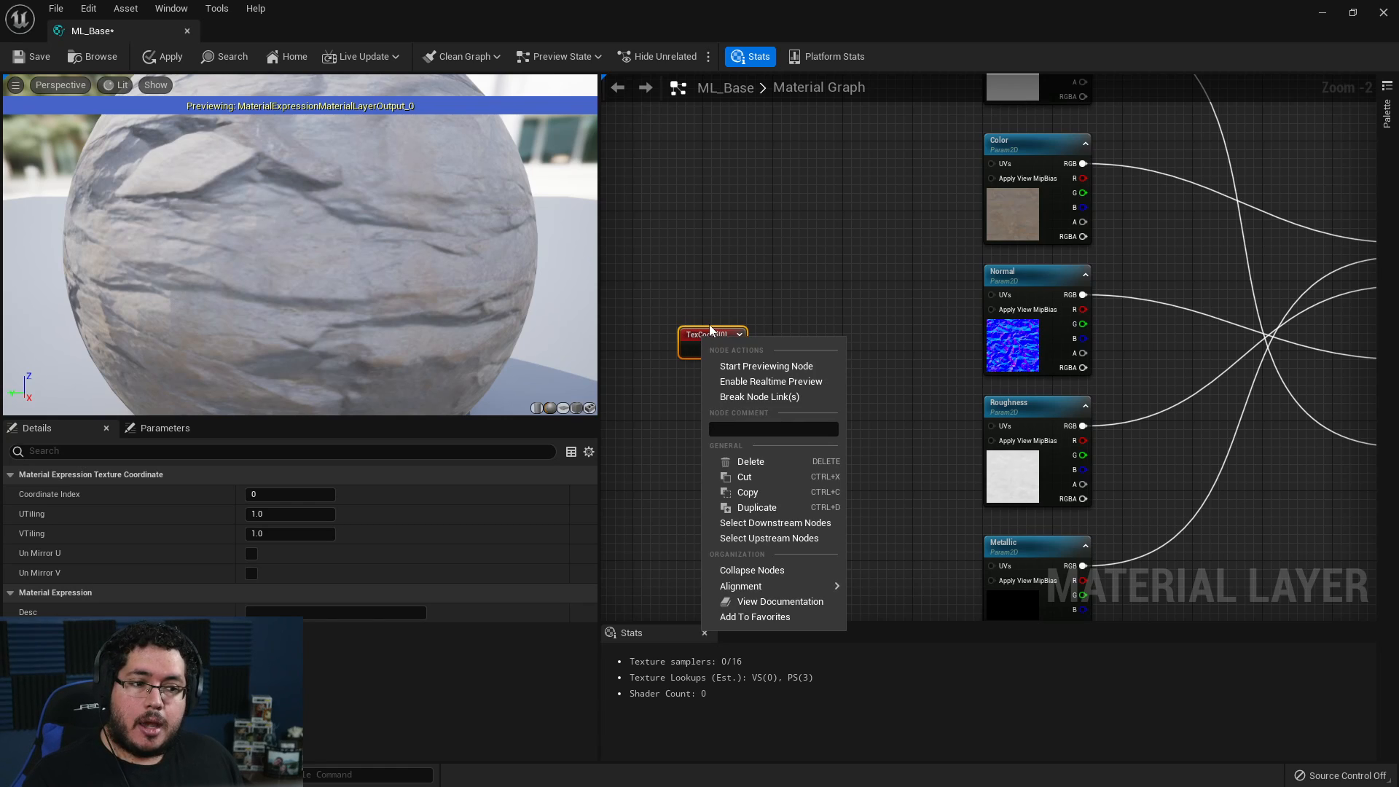
left_click(720, 308)
left_click_drag(698, 338, 643, 291)
mouse_move(765, 328)
right_mouse_down()
mouse_move(830, 341)
mouse_move(834, 356)
mouse_move(762, 341)
right_mouse_up()
scroll(716, 333, "down", 2)
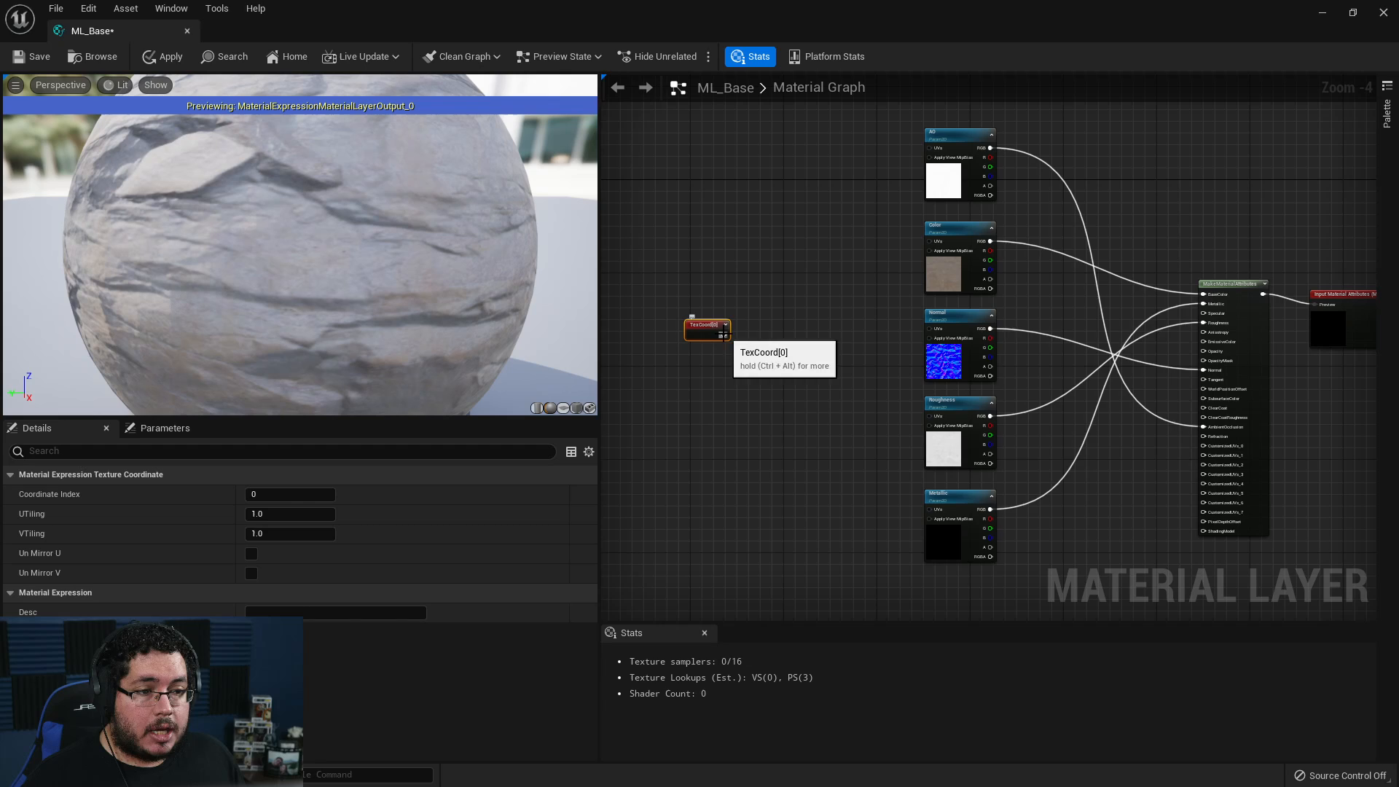
- Create a Multiply node fed by the TexCoord output through its A input and align it beside the TexCoord node
left_click_drag(723, 334, 751, 341)
type("multi")
key("Return")
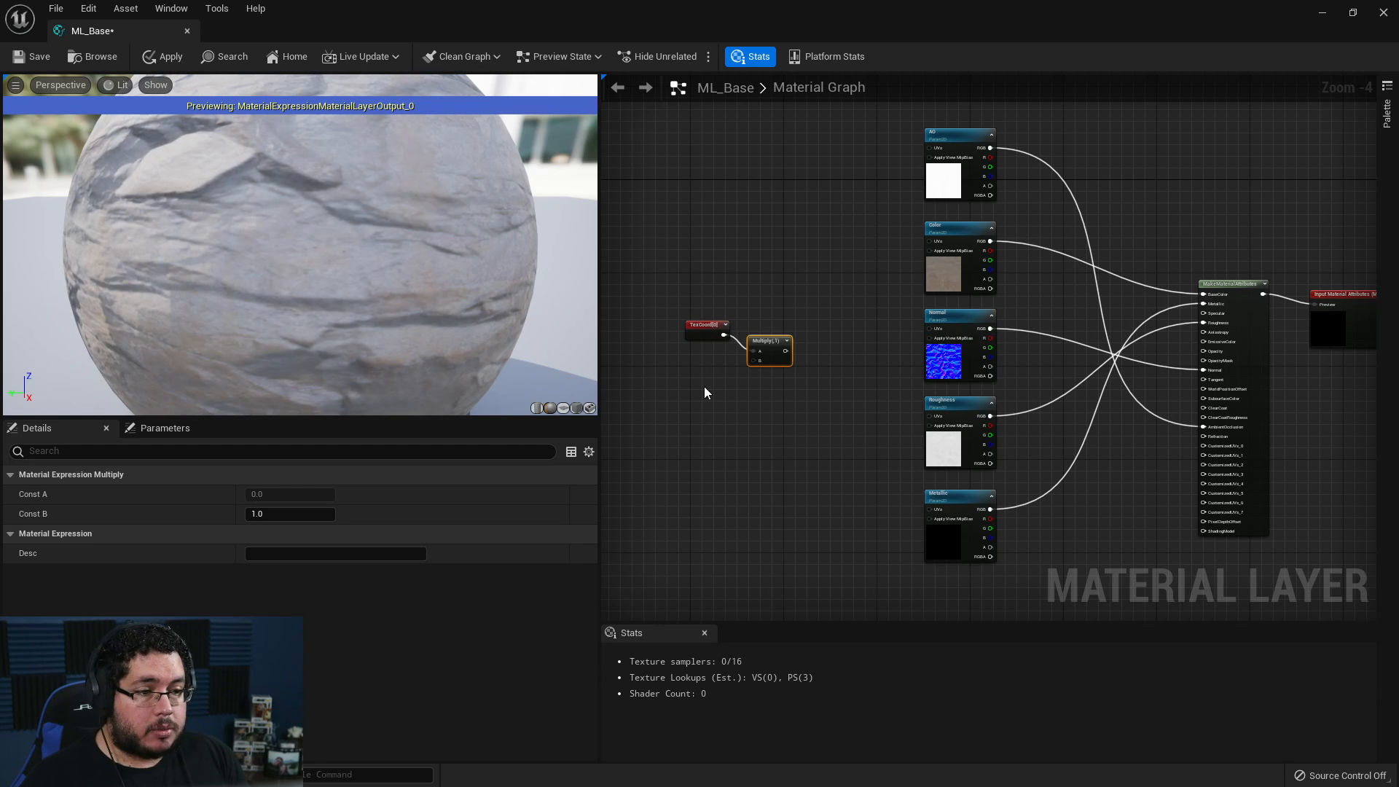
scroll(704, 392, "up", 3)
left_click_drag(809, 290, 745, 369)
- Add a Constant node below the TexCoord node and connect it to the Multiply node's B input
left_click(656, 403)
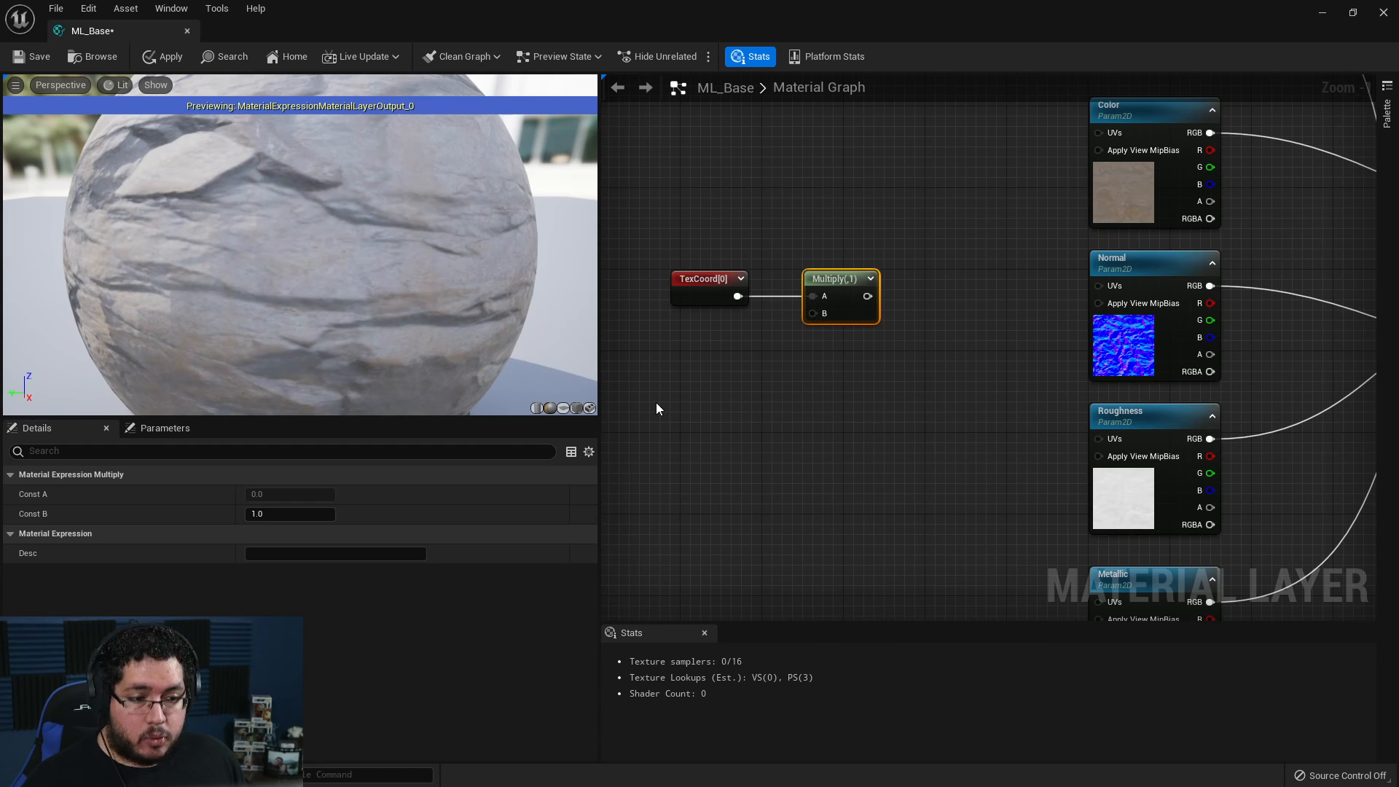
left_click(746, 420)
left_click(737, 390)
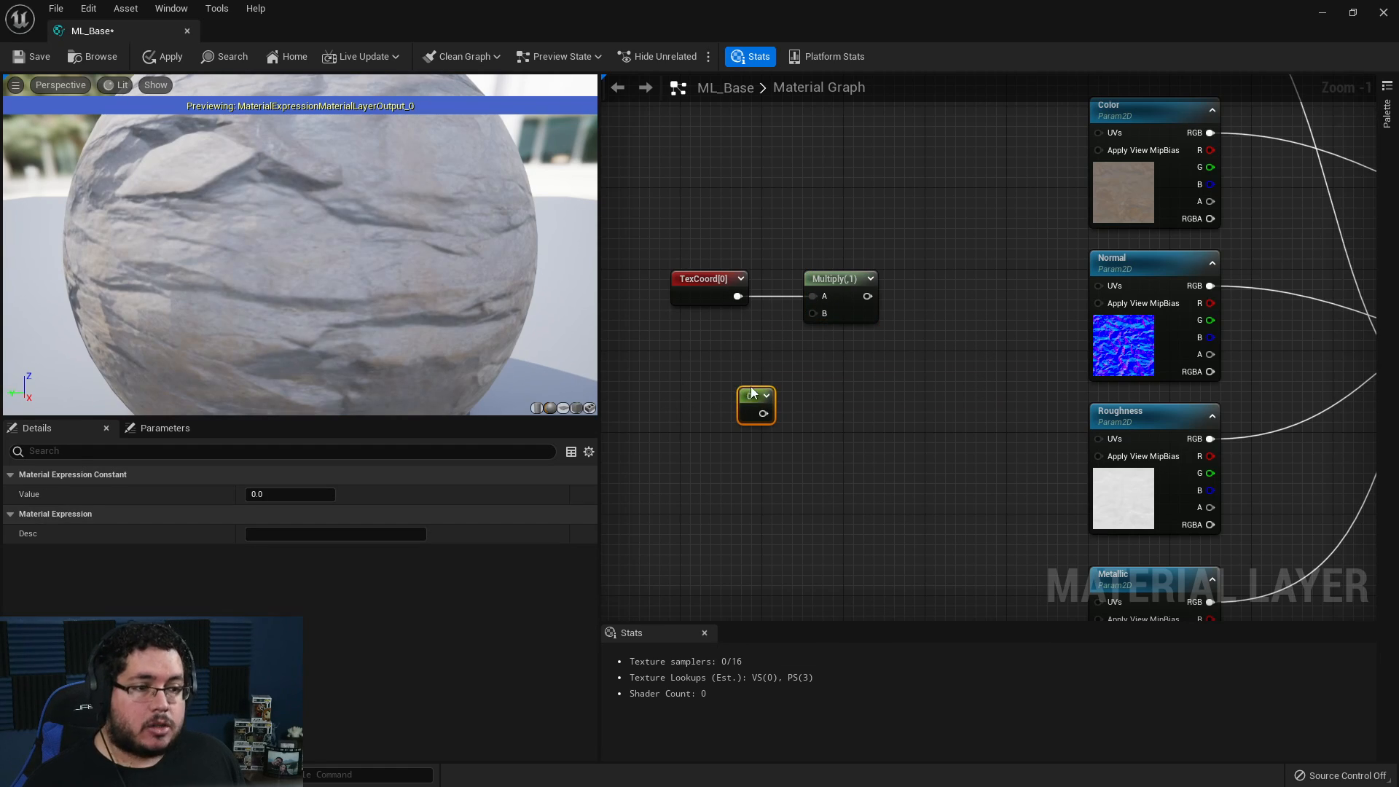
left_click_drag(763, 414, 816, 317)
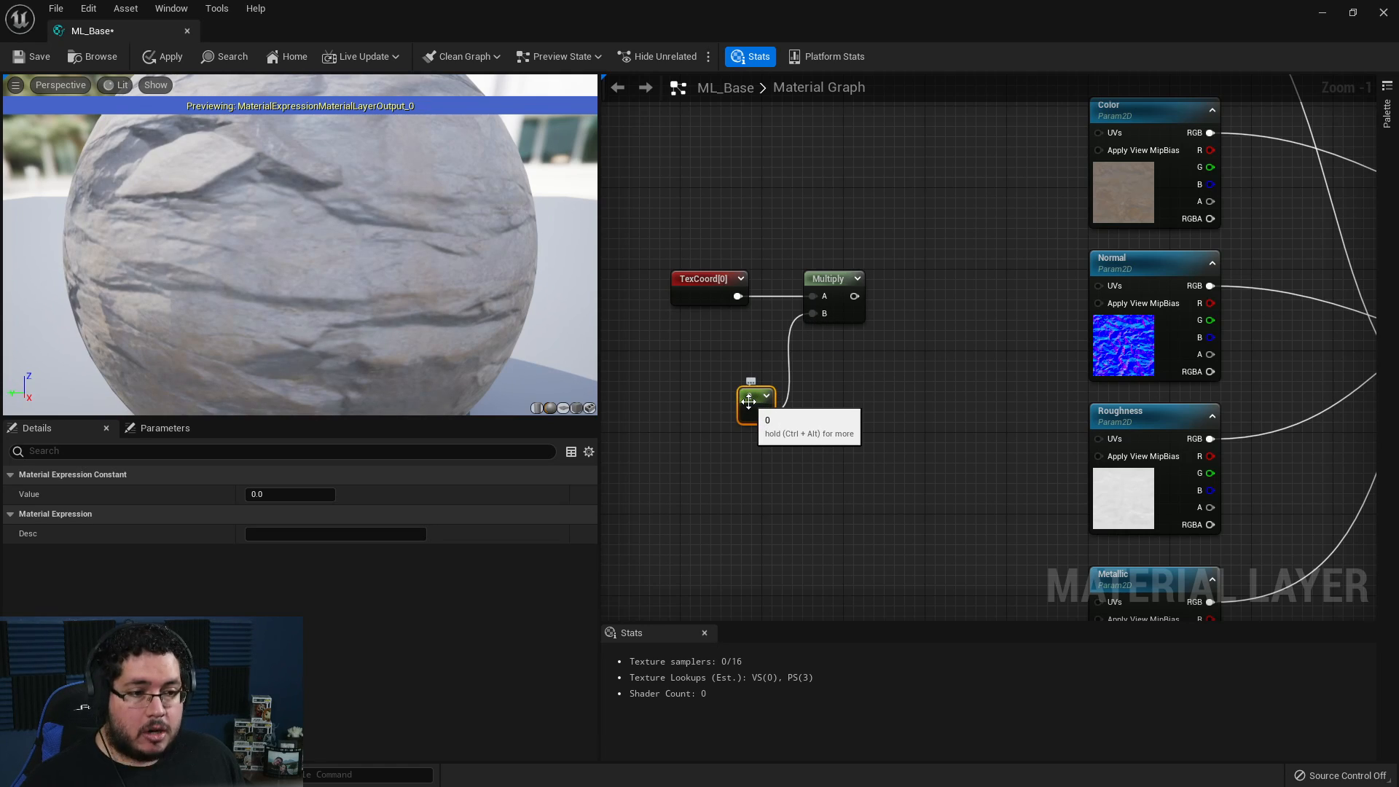
- Convert the constant to a parameter named Tiling with a default value of 1 and move it farther from the Multiply node
right_click(749, 402)
left_click(808, 430)
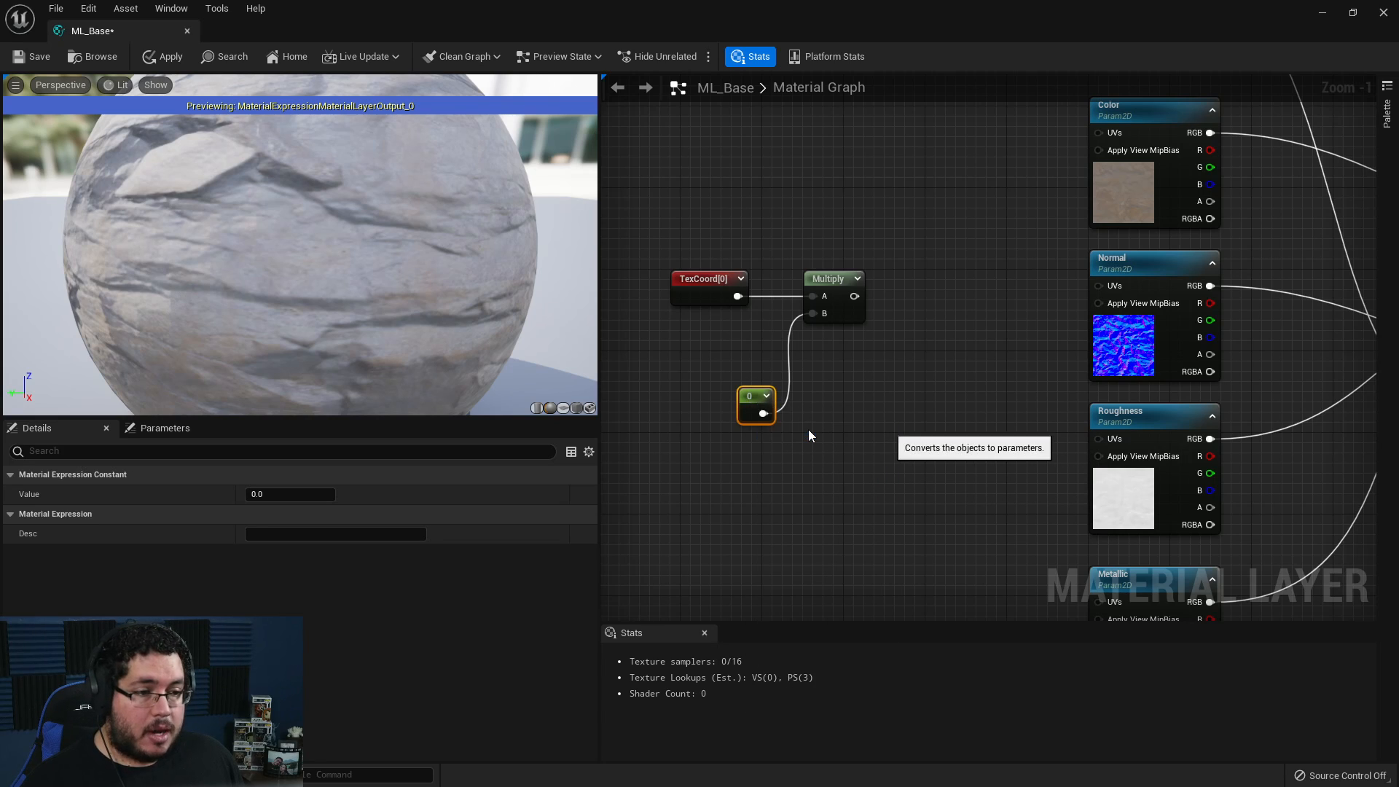
type("Tiling")
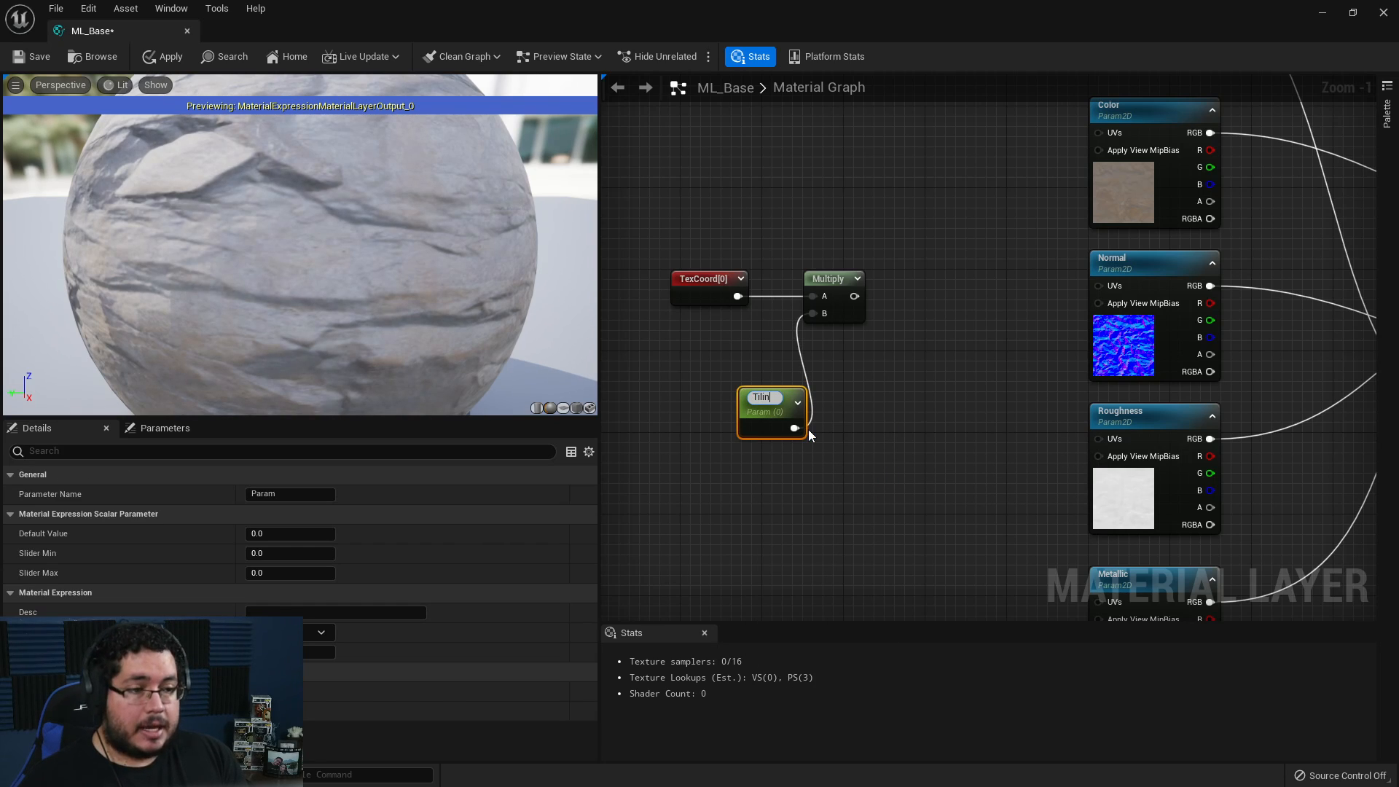
key("Return")
type("1")
left_click(819, 536)
left_click_drag(775, 402, 687, 396)
- Connect the Multiply output to the UVs inputs of the Metallic, Roughness, Normal, Color and AO parameters, and save the material layer
right_click_drag(845, 309, 751, 333)
scroll(777, 321, "down", 4)
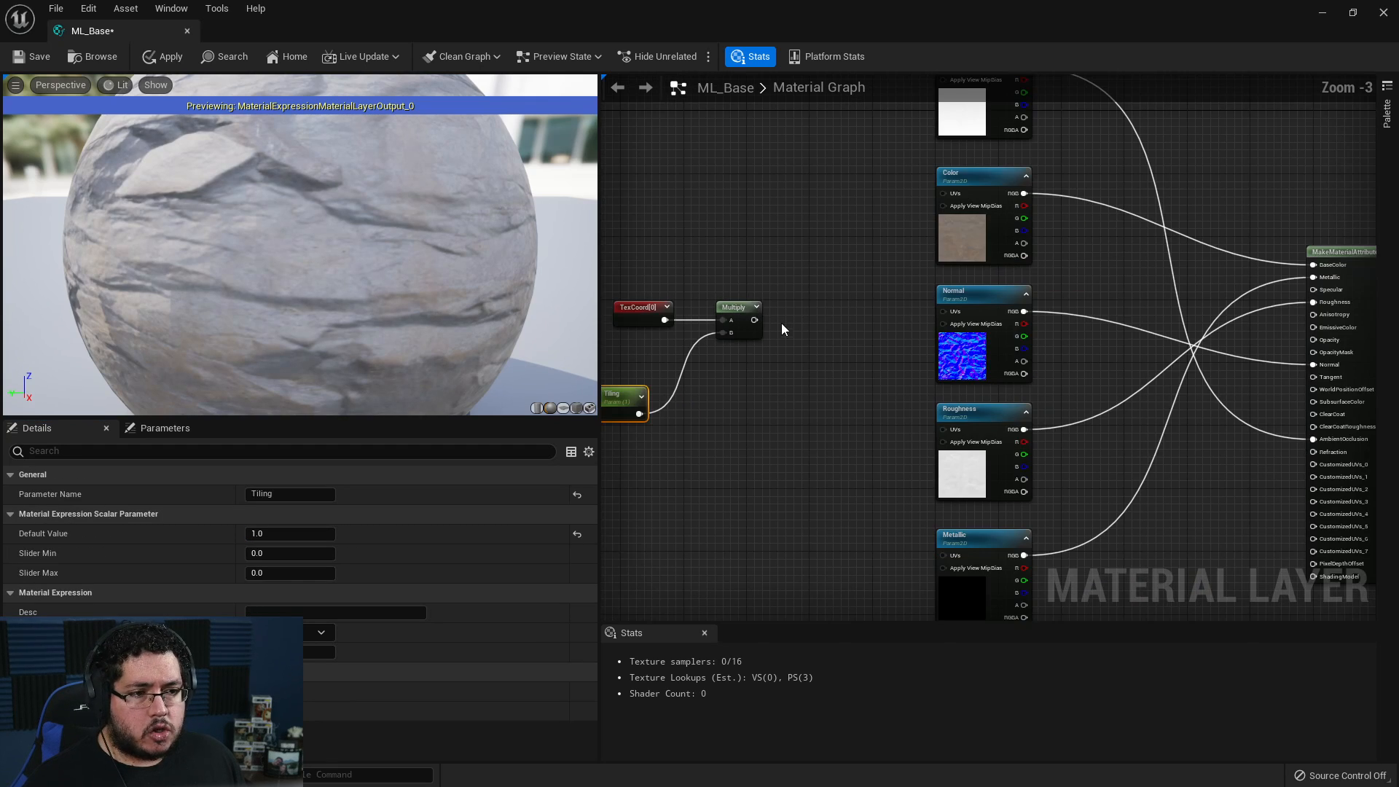
scroll(772, 324, "up", 2)
left_click_drag(770, 319, 960, 554)
left_click_drag(770, 319, 961, 428)
left_click_drag(770, 319, 961, 311)
right_click_drag(754, 312, 744, 452)
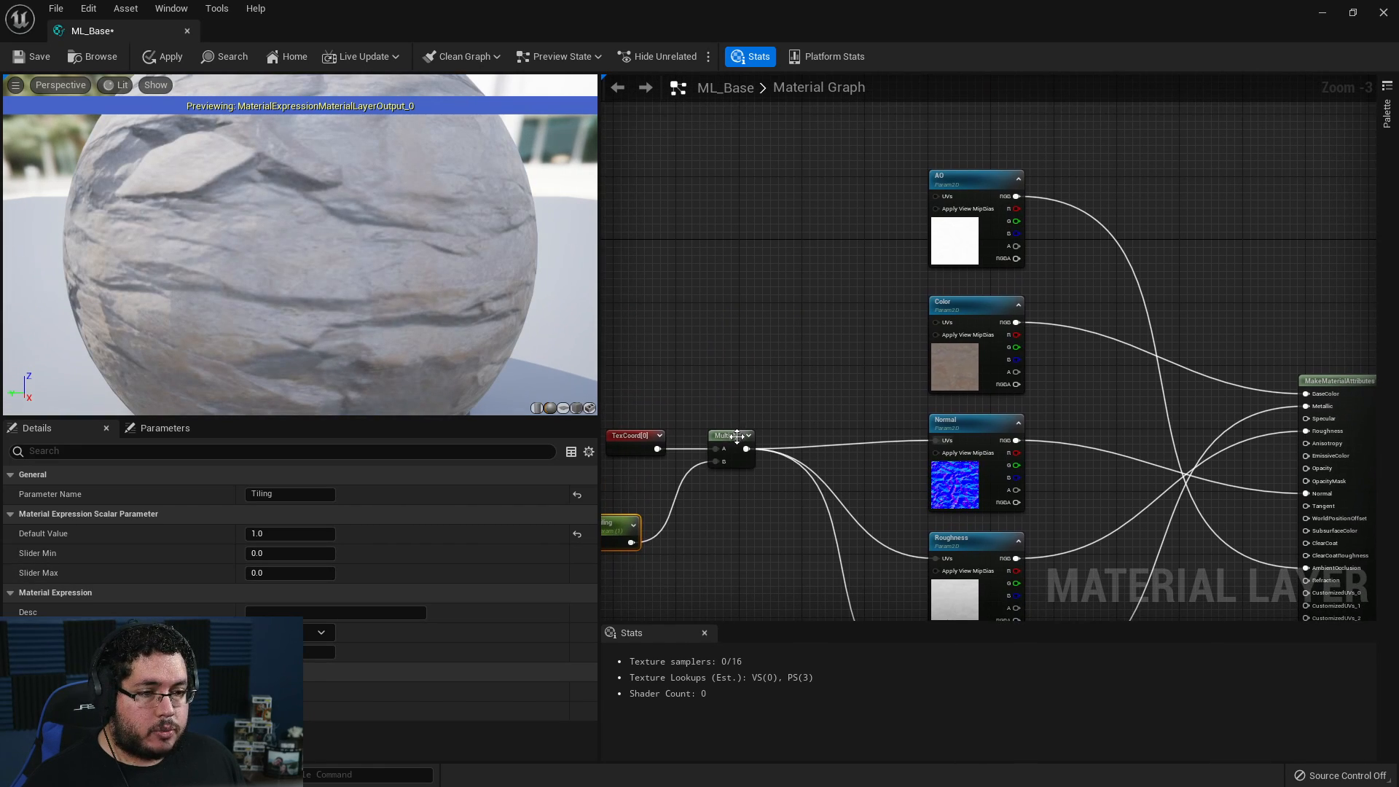
left_click_drag(745, 452, 936, 322)
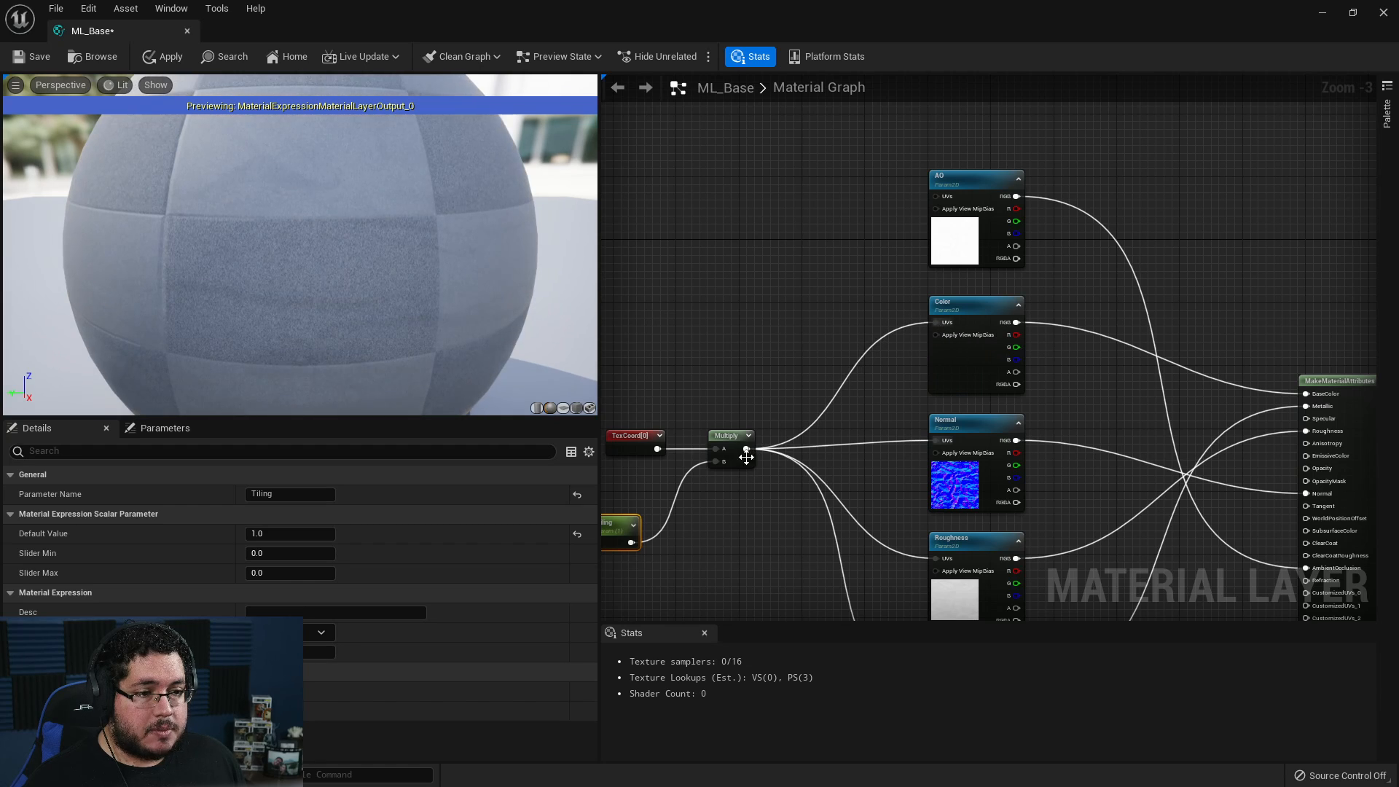
left_click_drag(747, 456, 936, 196)
right_click_drag(819, 206, 804, 170)
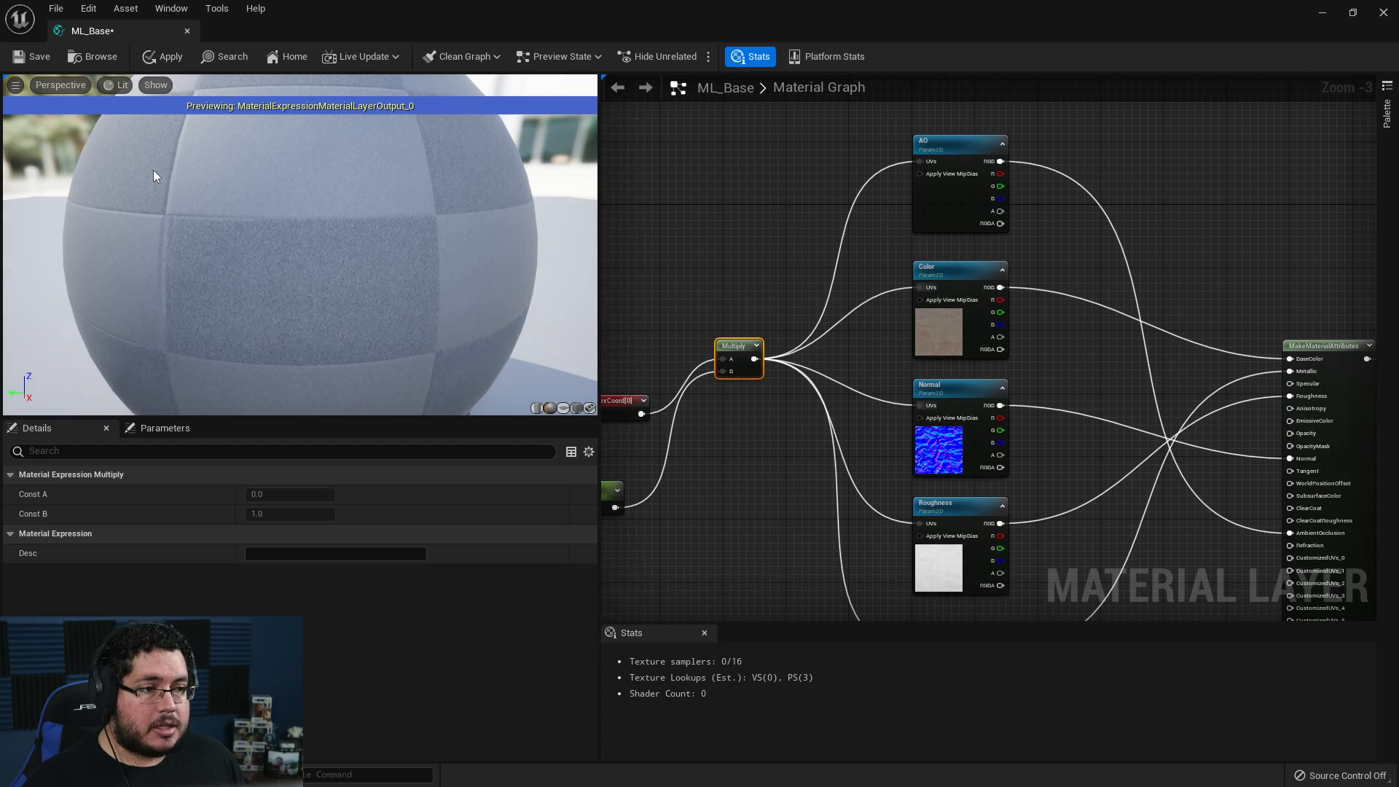
left_click(36, 58)
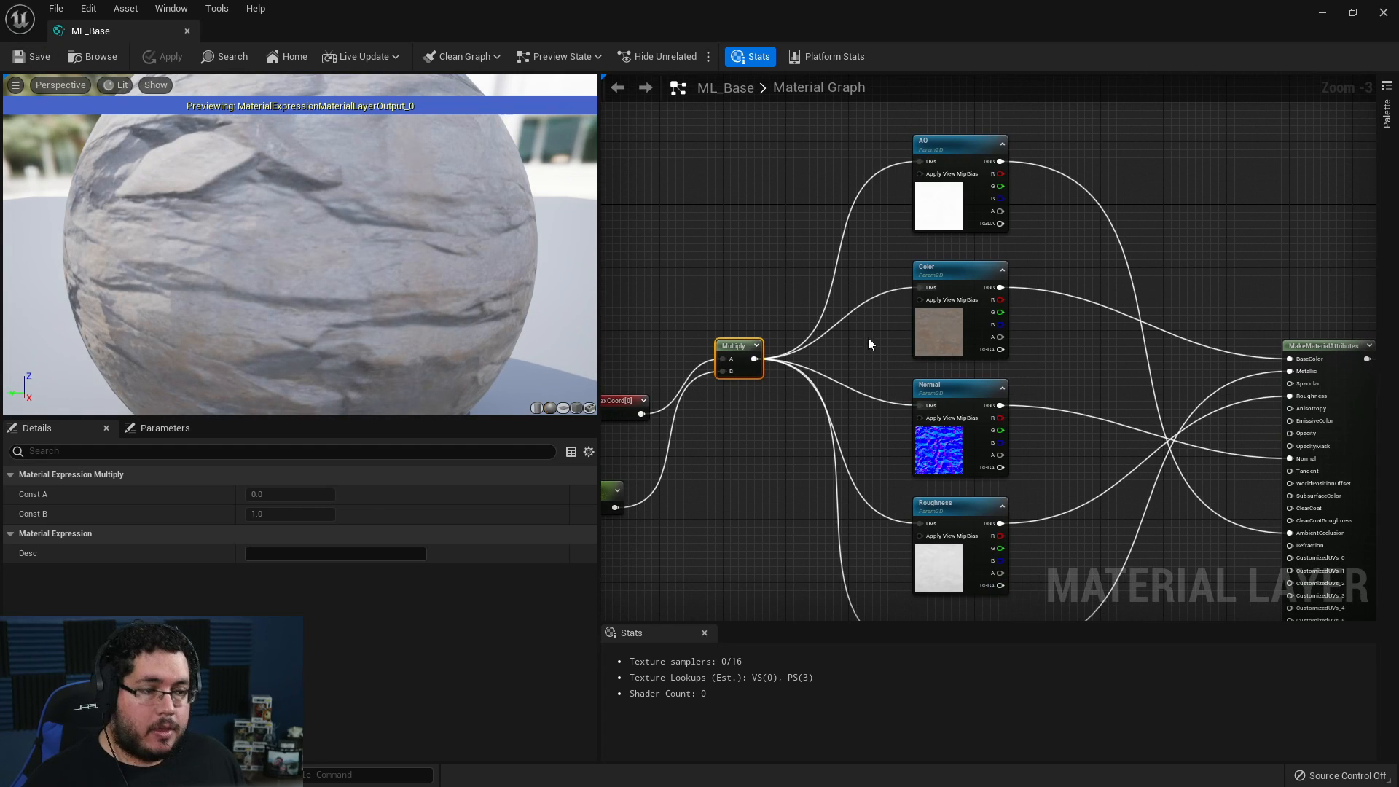
- Close the ML_Base layer editor and enlarge the Content Browser beneath the level viewport
scroll(867, 338, "down", 2)
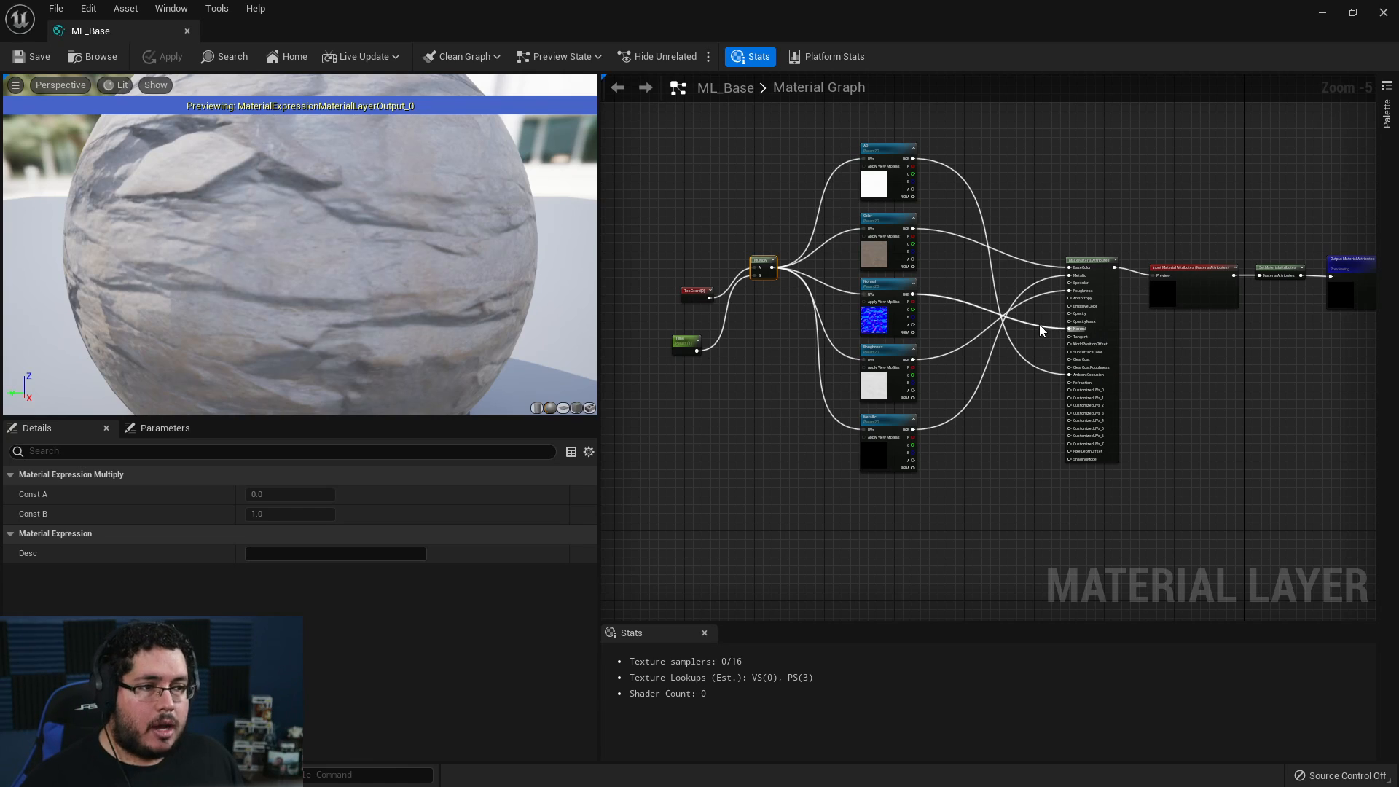
left_click(1071, 174)
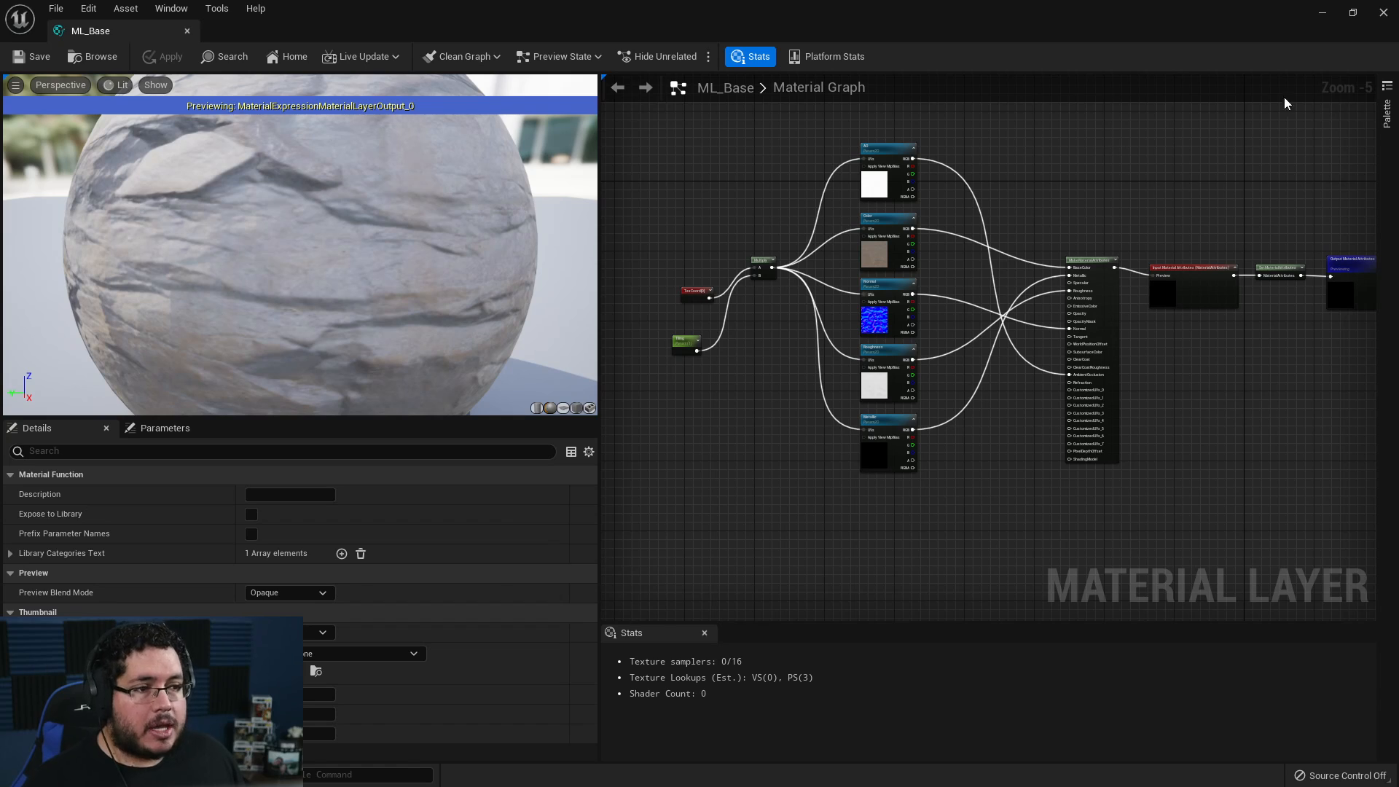
left_click(1383, 11)
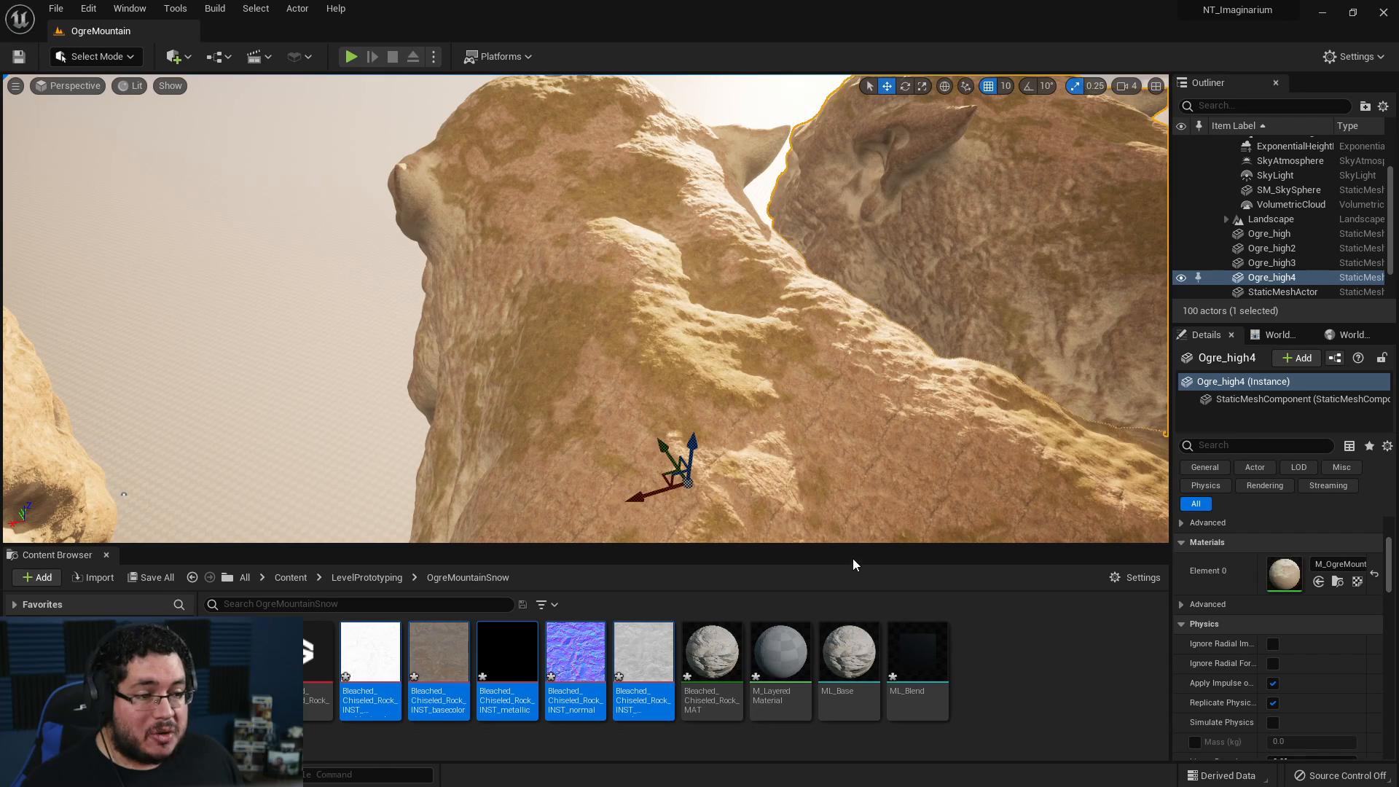
left_click_drag(853, 545, 853, 486)
- Try to apply the ML_Base material layer directly to an ogre mesh in the level
right_click_drag(756, 306, 605, 328)
right_click_drag(736, 365, 893, 354)
left_click_drag(839, 613, 802, 345)
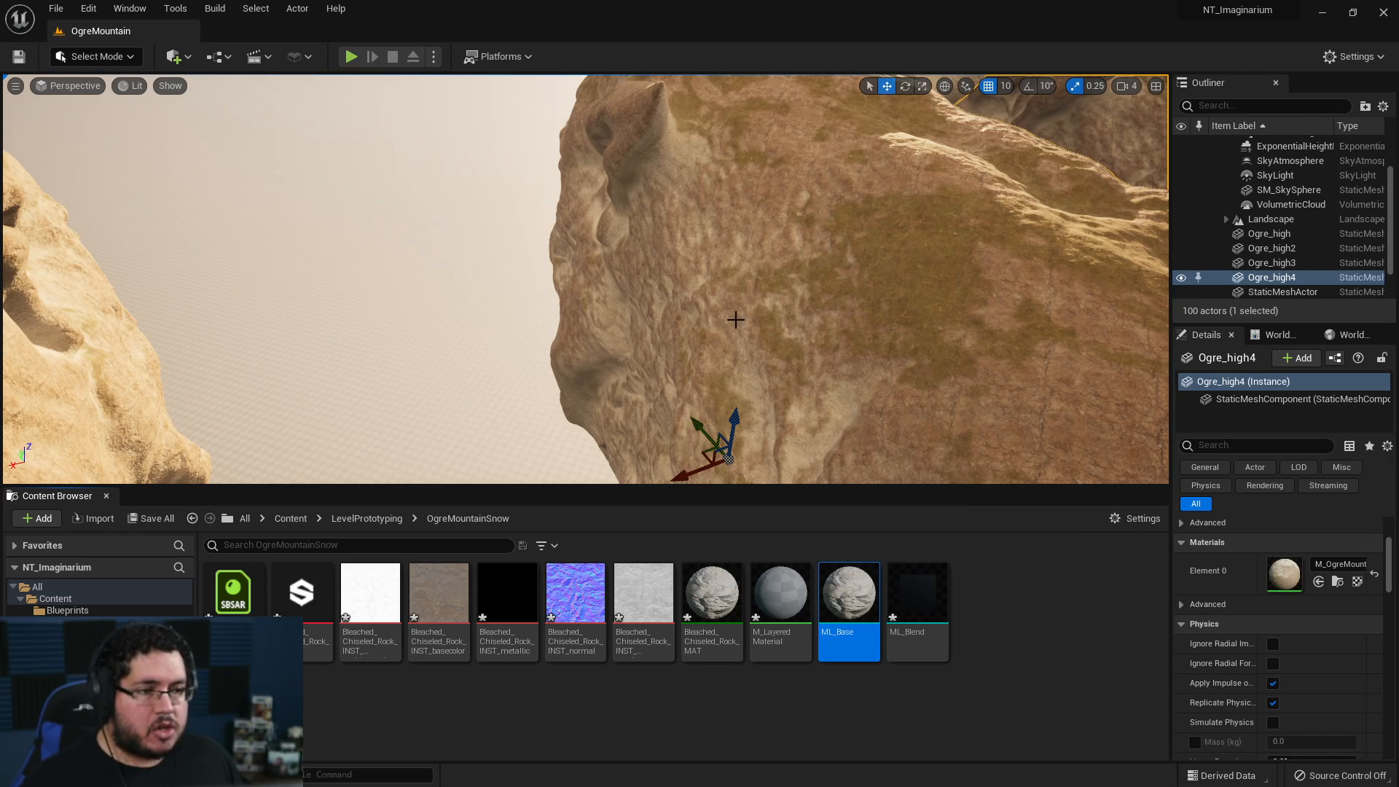
right_click_drag(821, 297, 821, 255)
right_click_drag(874, 402, 773, 397)
right_click_drag(943, 429, 835, 415)
left_click(1035, 693)
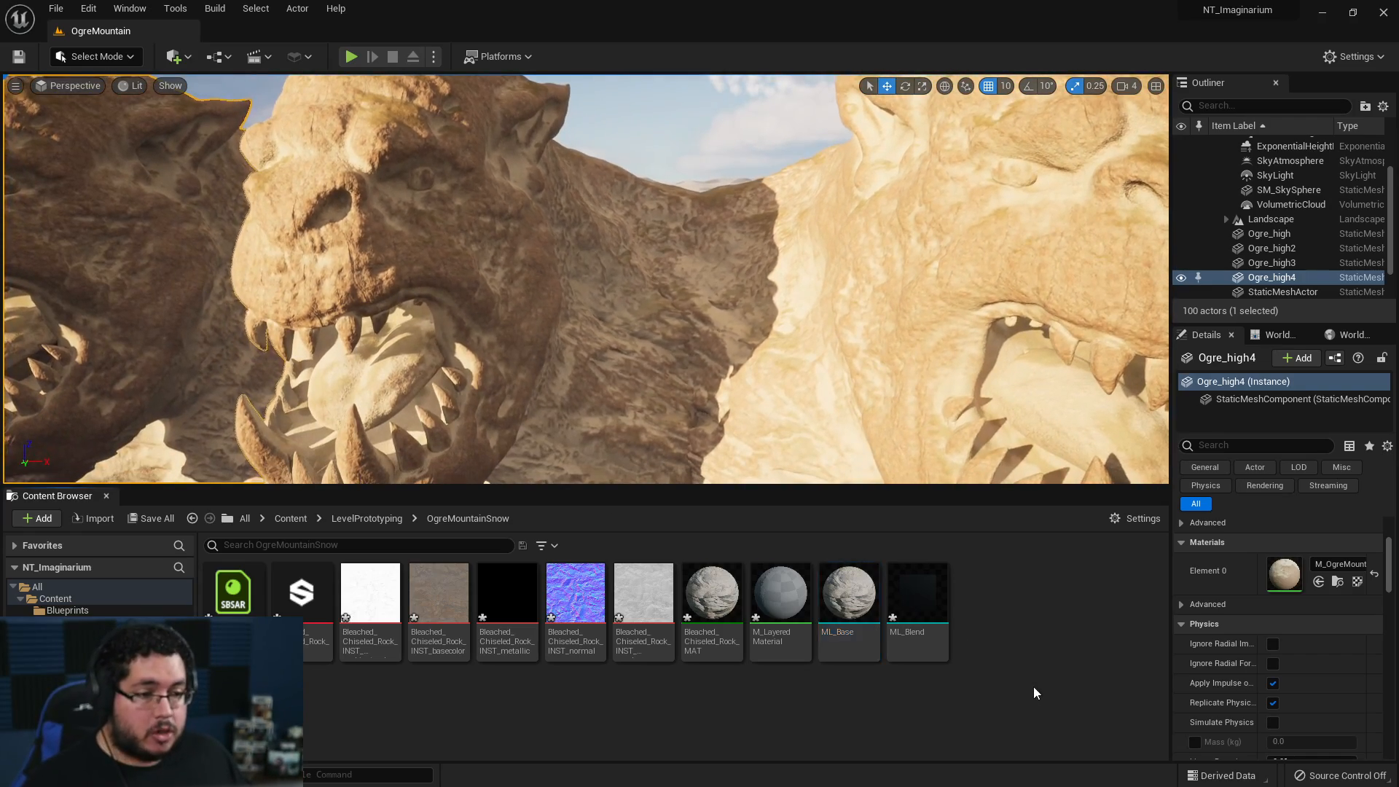
- Create a layer instance of ML_Base and name it MLI_GrayRock
right_click(847, 586)
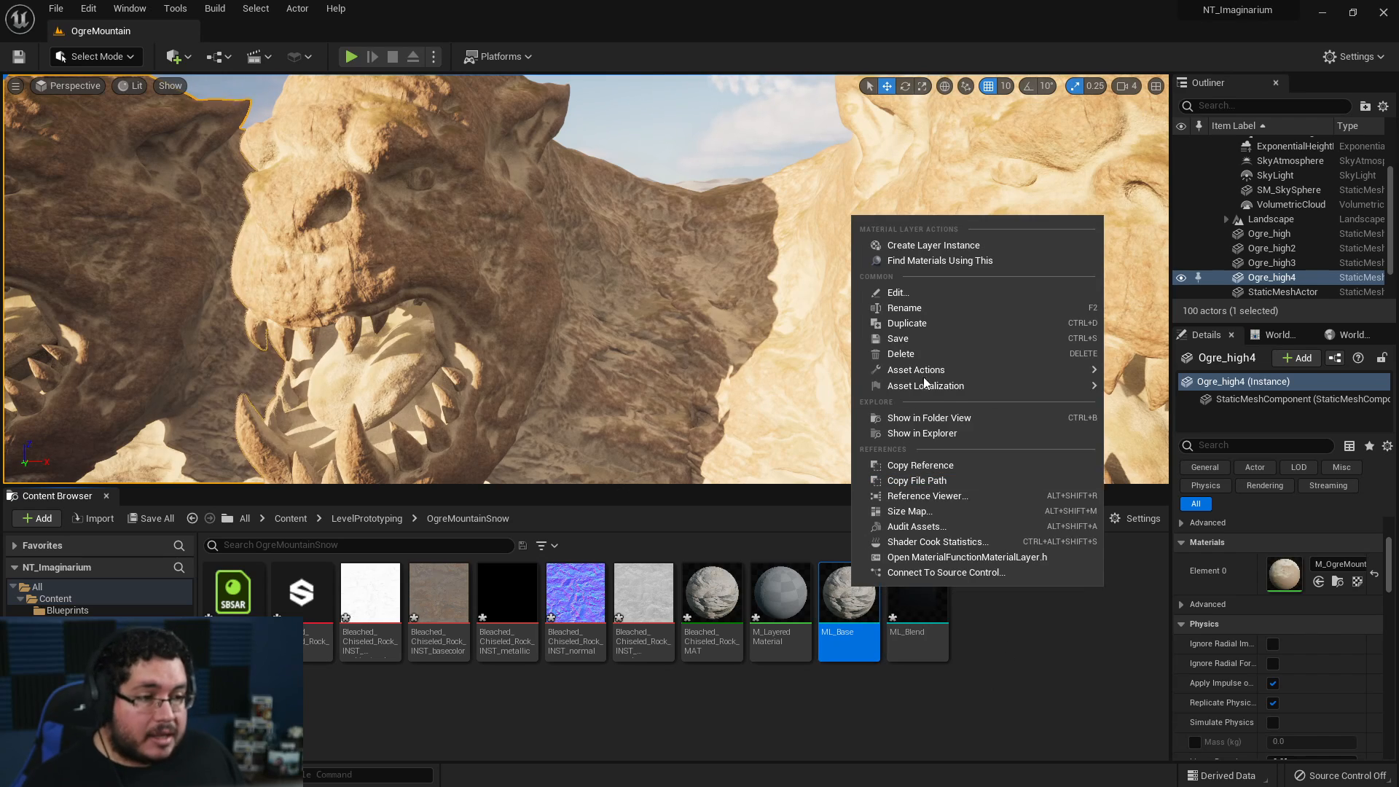
left_click(946, 245)
type("MLI_")
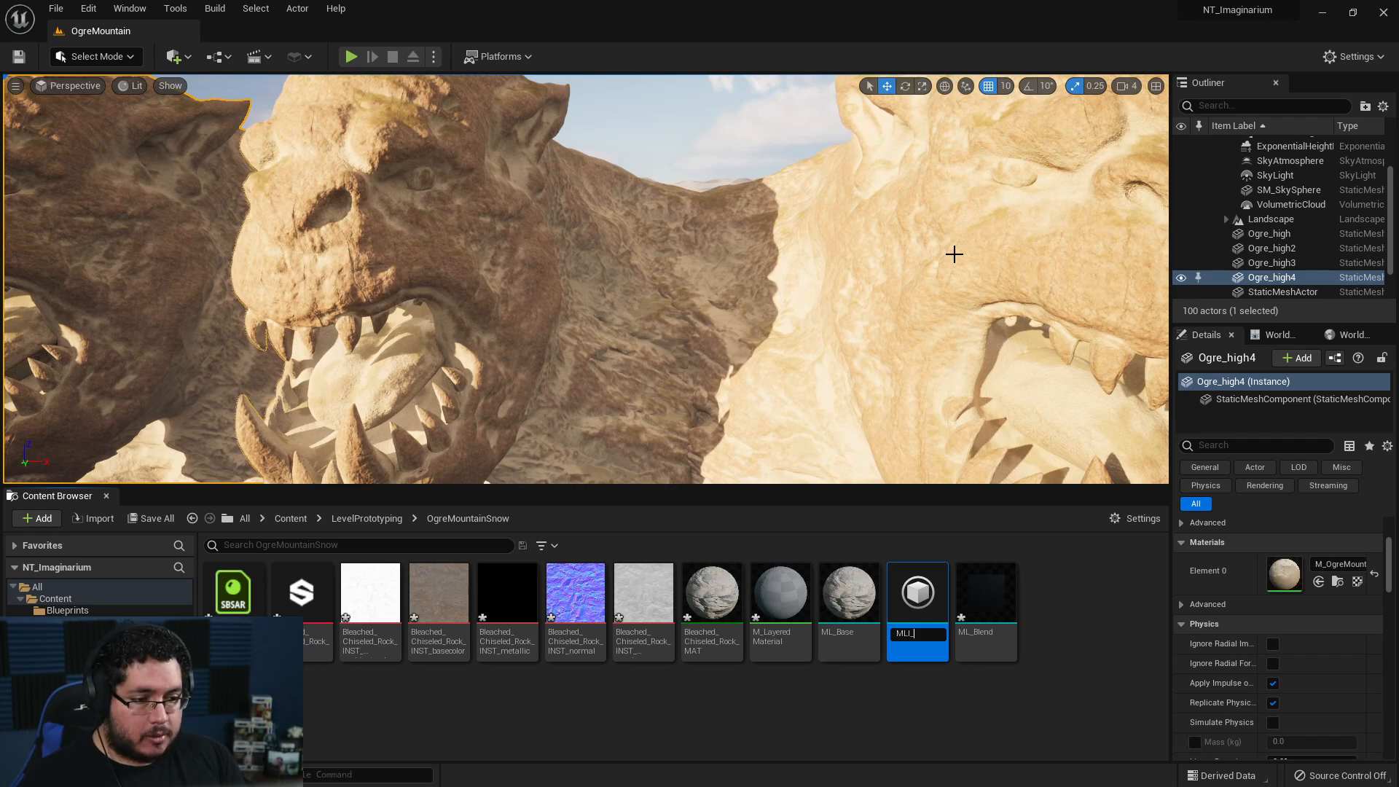
type("ro")
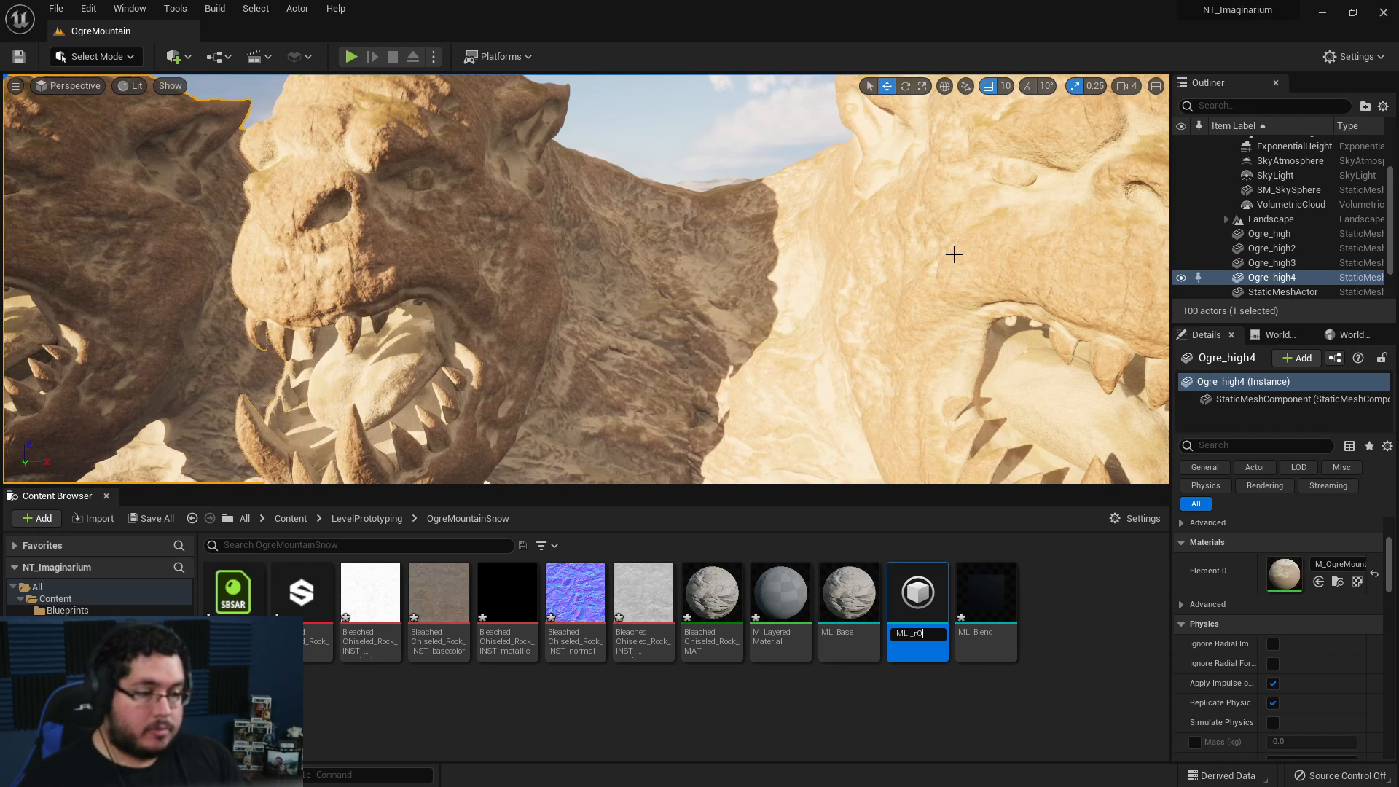
key("BackSpace")
type("GrayRock")
key("Return")
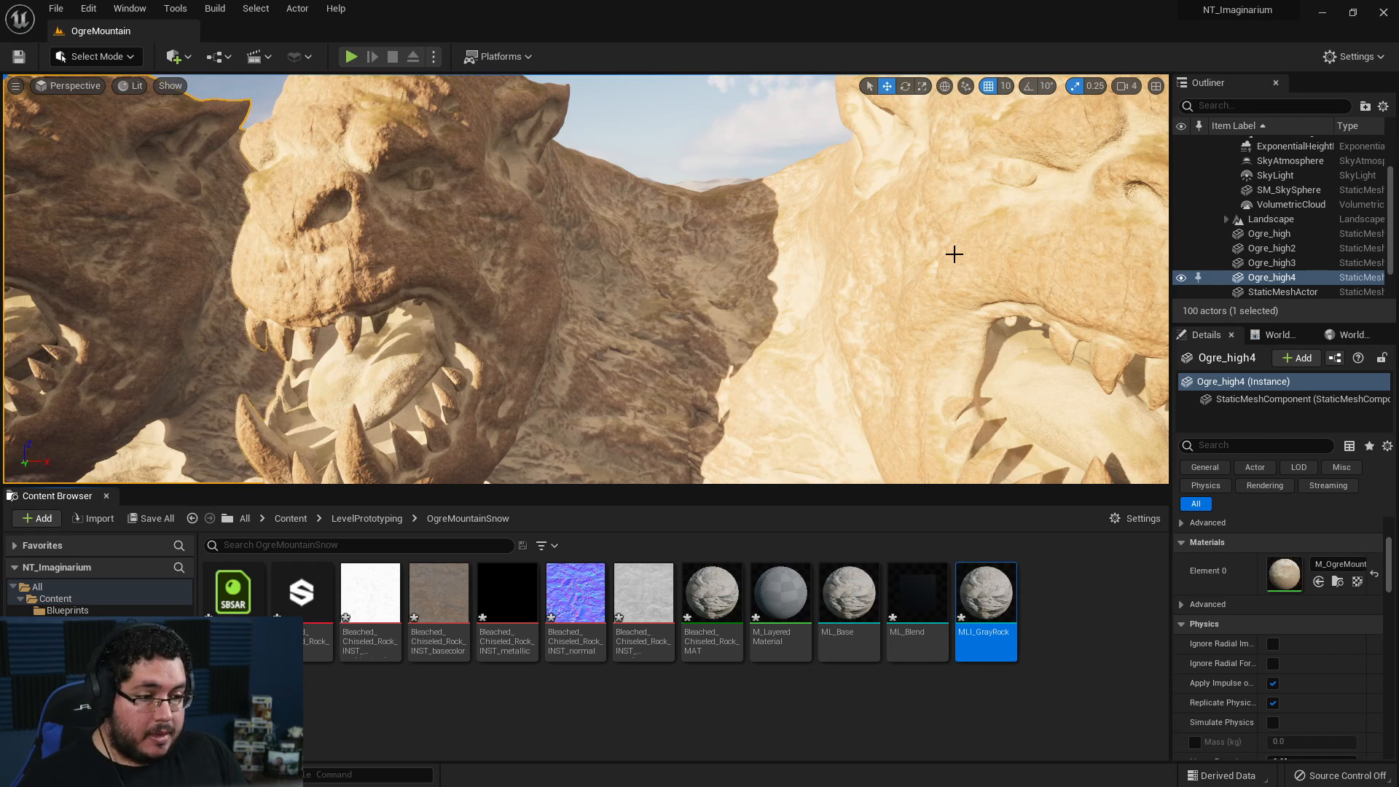
- Open MLI_GrayRock and enable the Normal, Roughness, Color, Metallic and AO texture overrides
double_click(1006, 594)
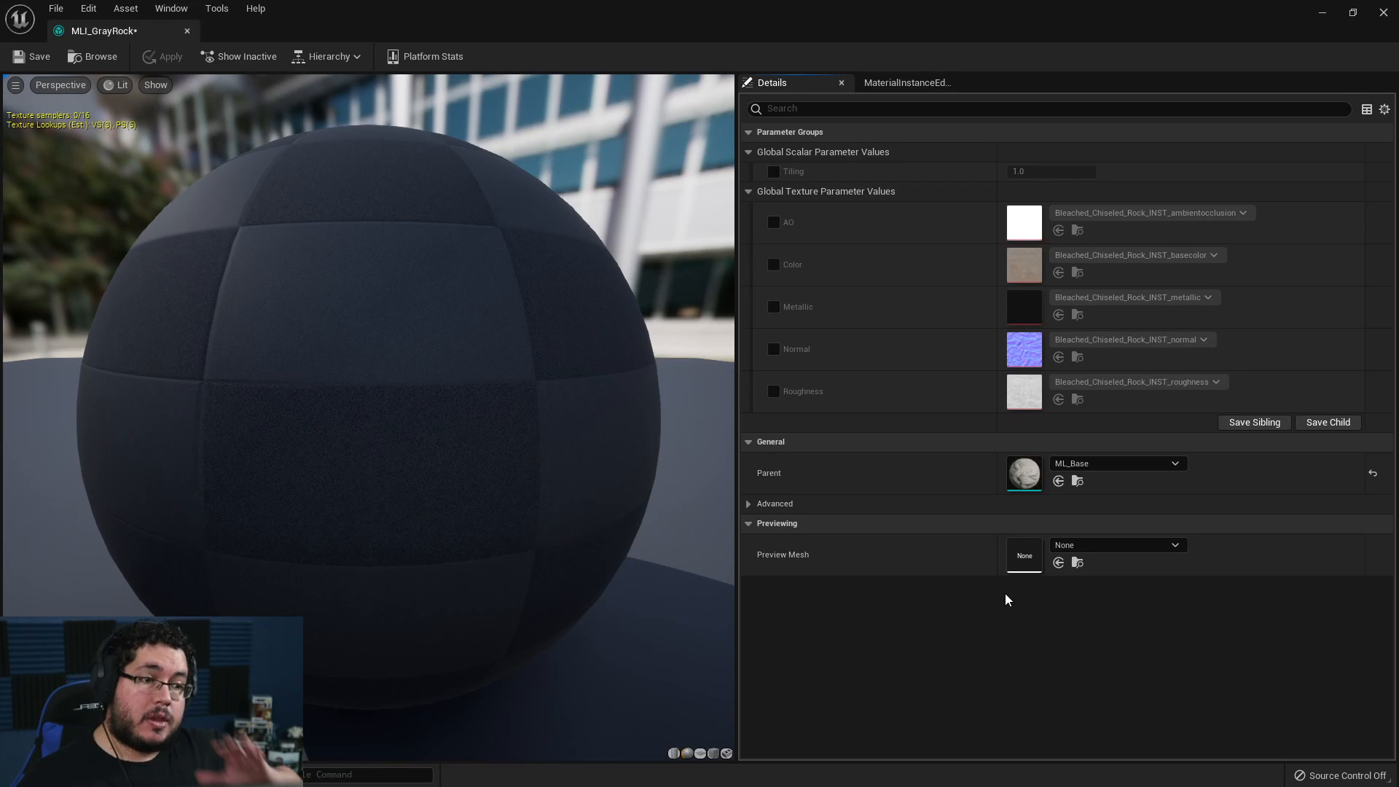
right_click_drag(345, 355, 371, 368)
left_click_drag(372, 369, 437, 317)
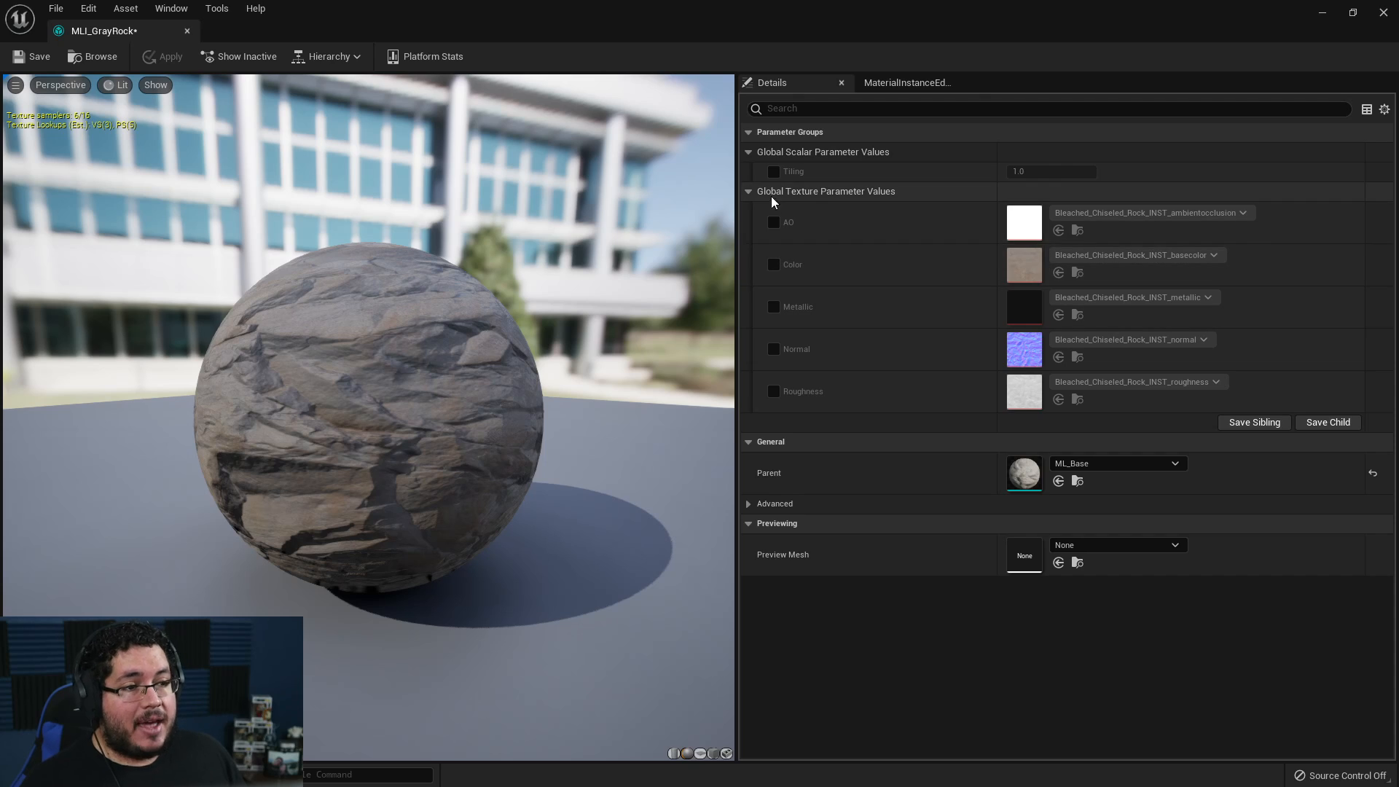
left_click(774, 350)
left_click(774, 392)
left_click(774, 265)
left_click(774, 307)
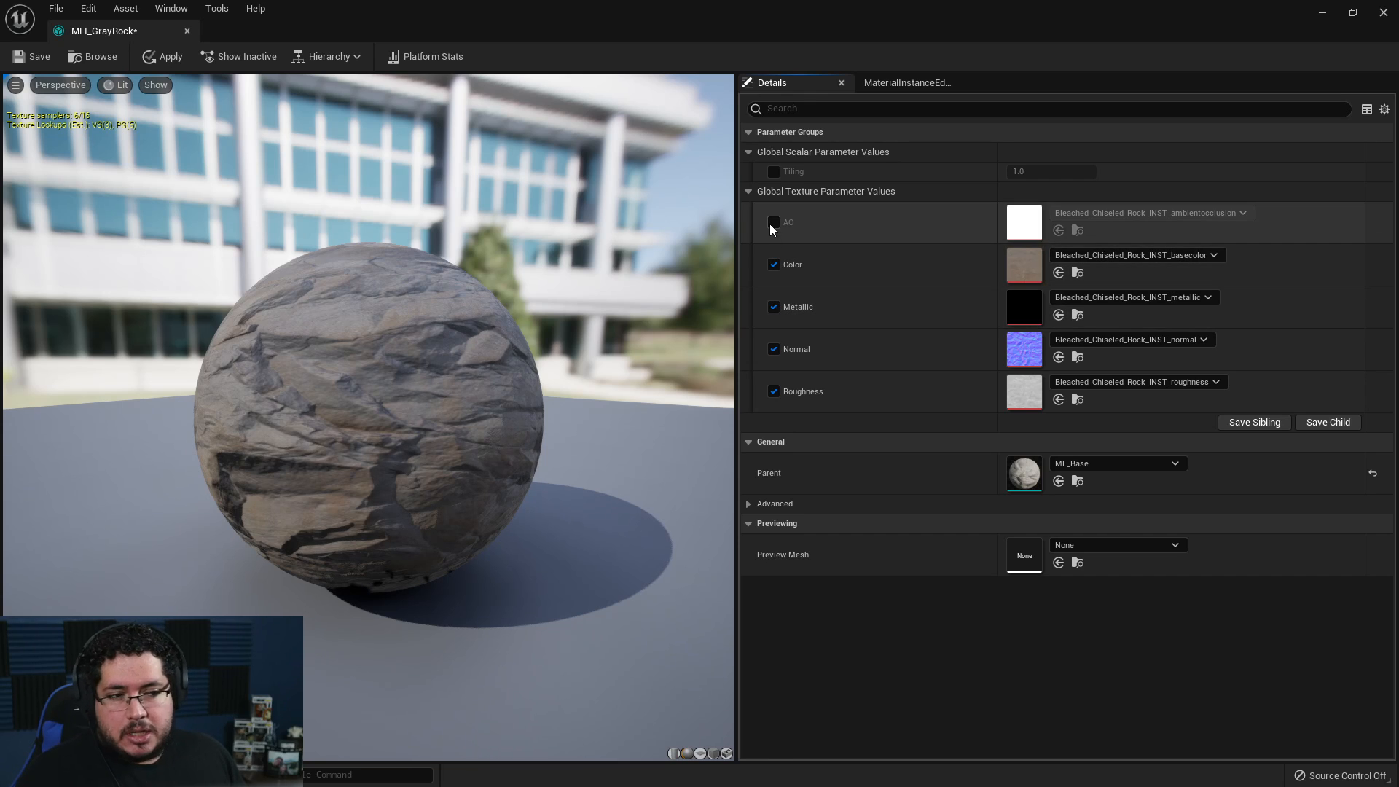
left_click(773, 224)
- Enable the Tiling override in MLI_GrayRock, set it to 60, save the instance and minimize its editor
scroll(565, 408, "up", 3)
scroll(563, 412, "down", 5)
left_click_drag(563, 414, 685, 386)
left_click(774, 171)
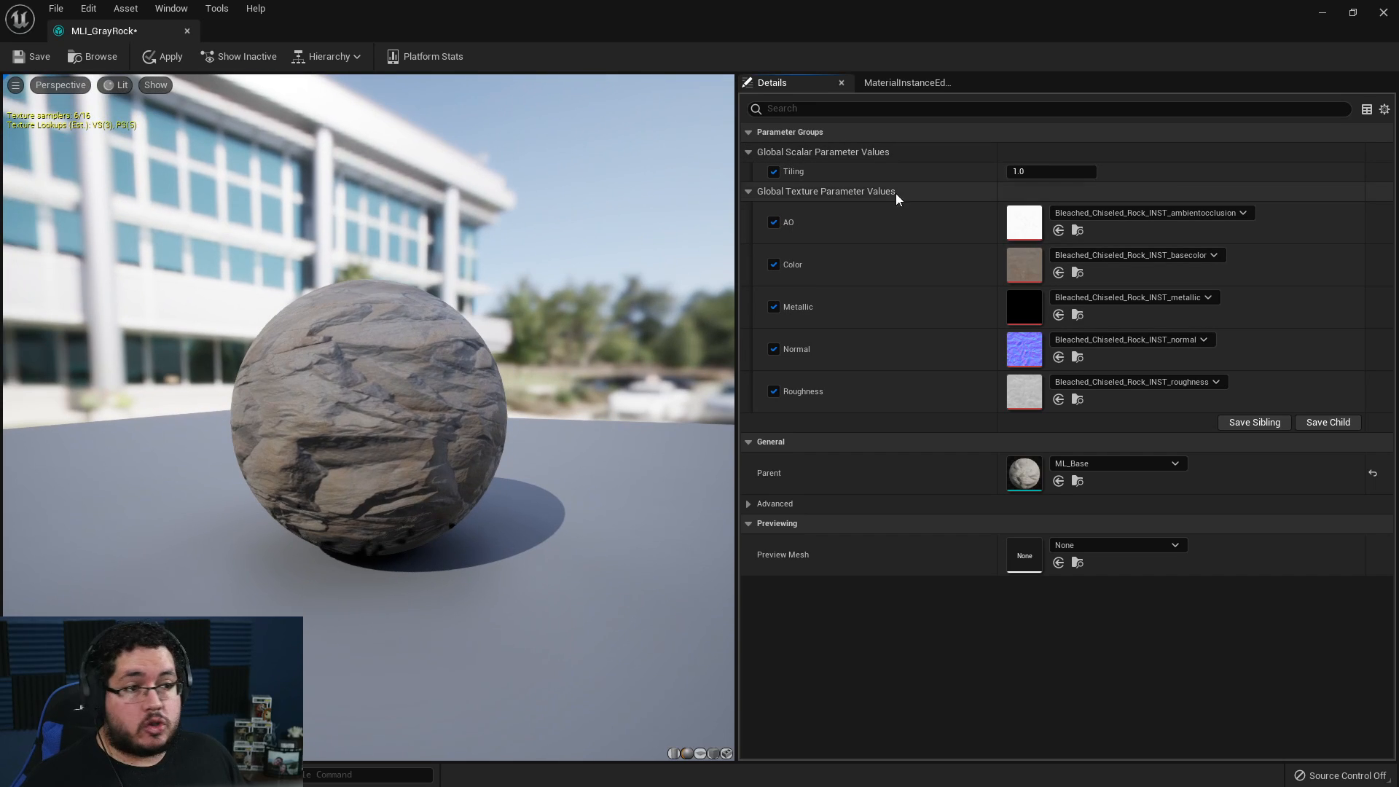
left_click(1012, 171)
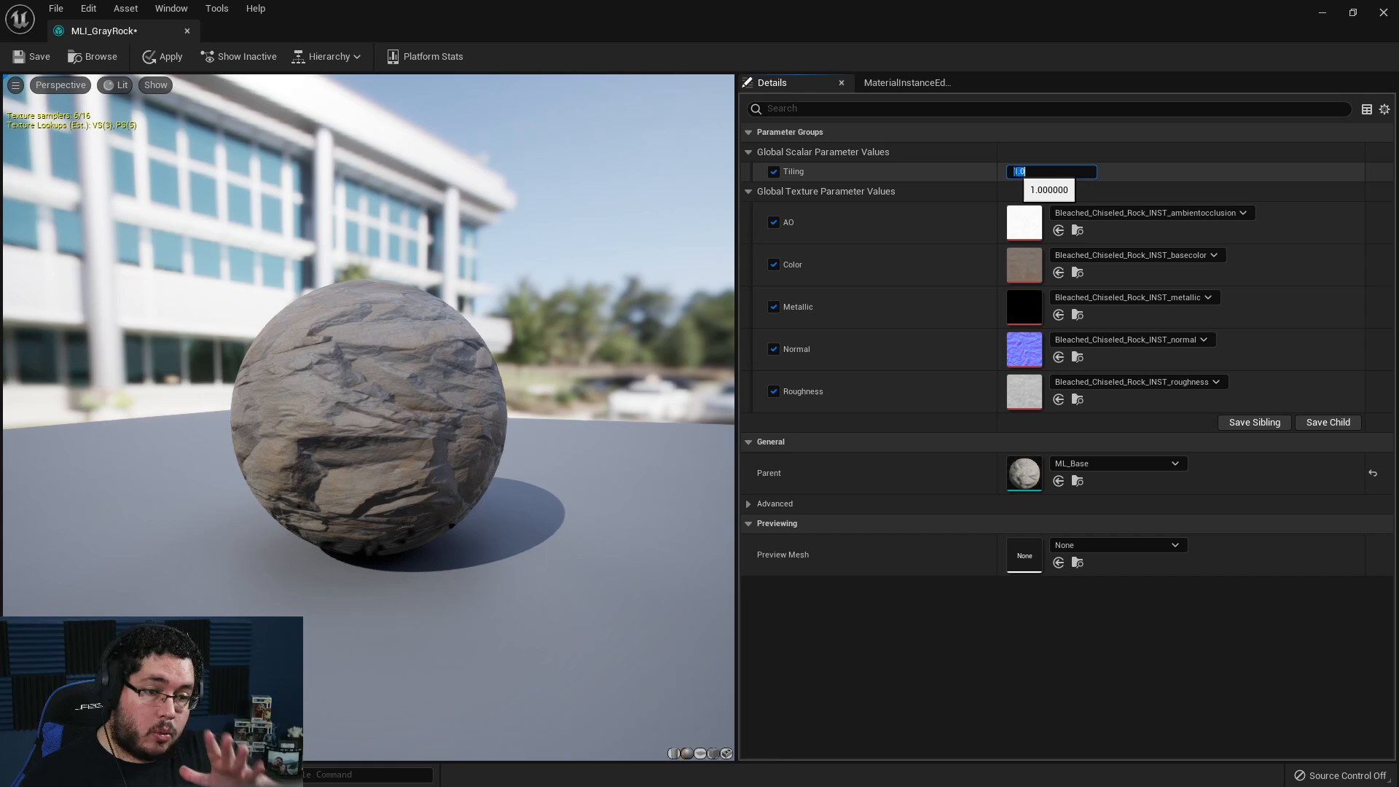
type("60")
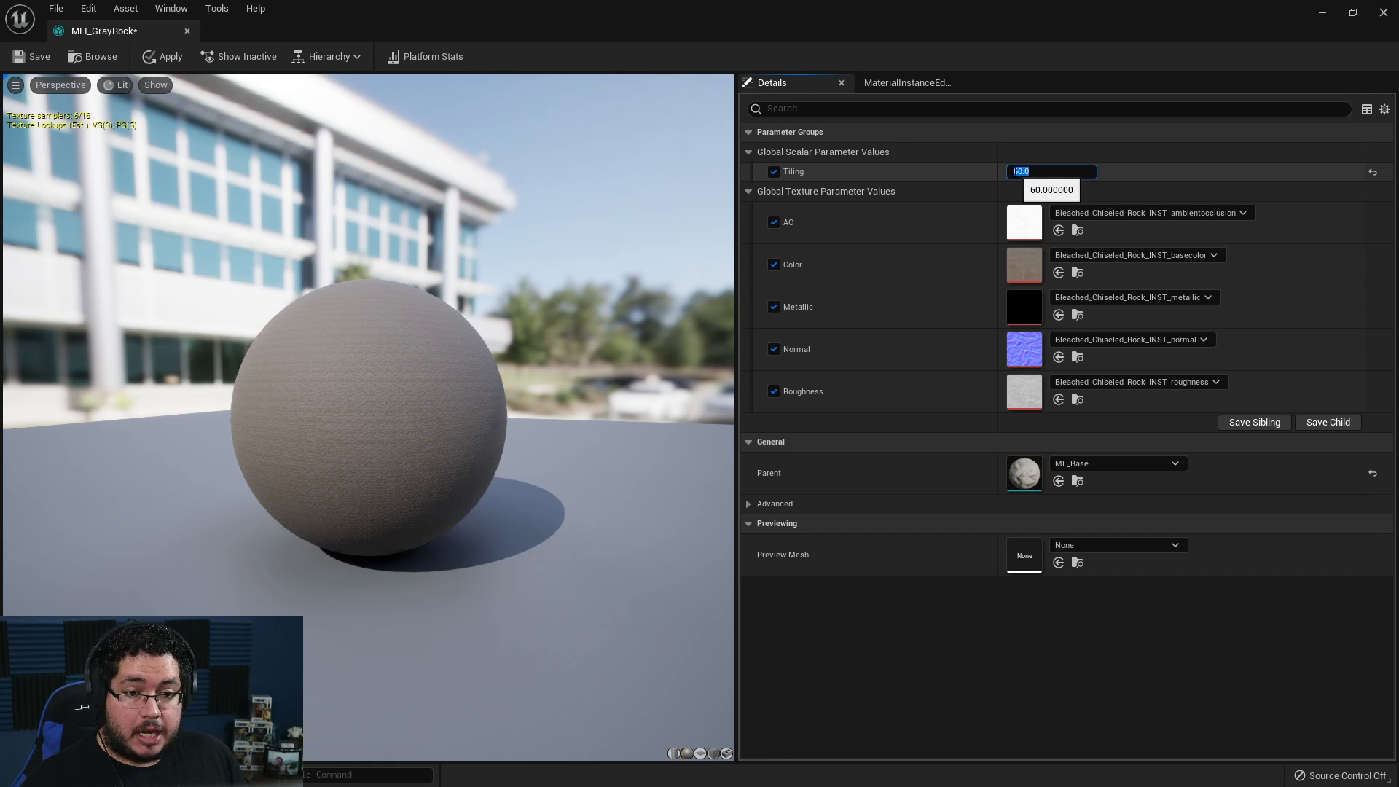
key("Return")
scroll(390, 437, "up", 5)
scroll(392, 431, "up", 5)
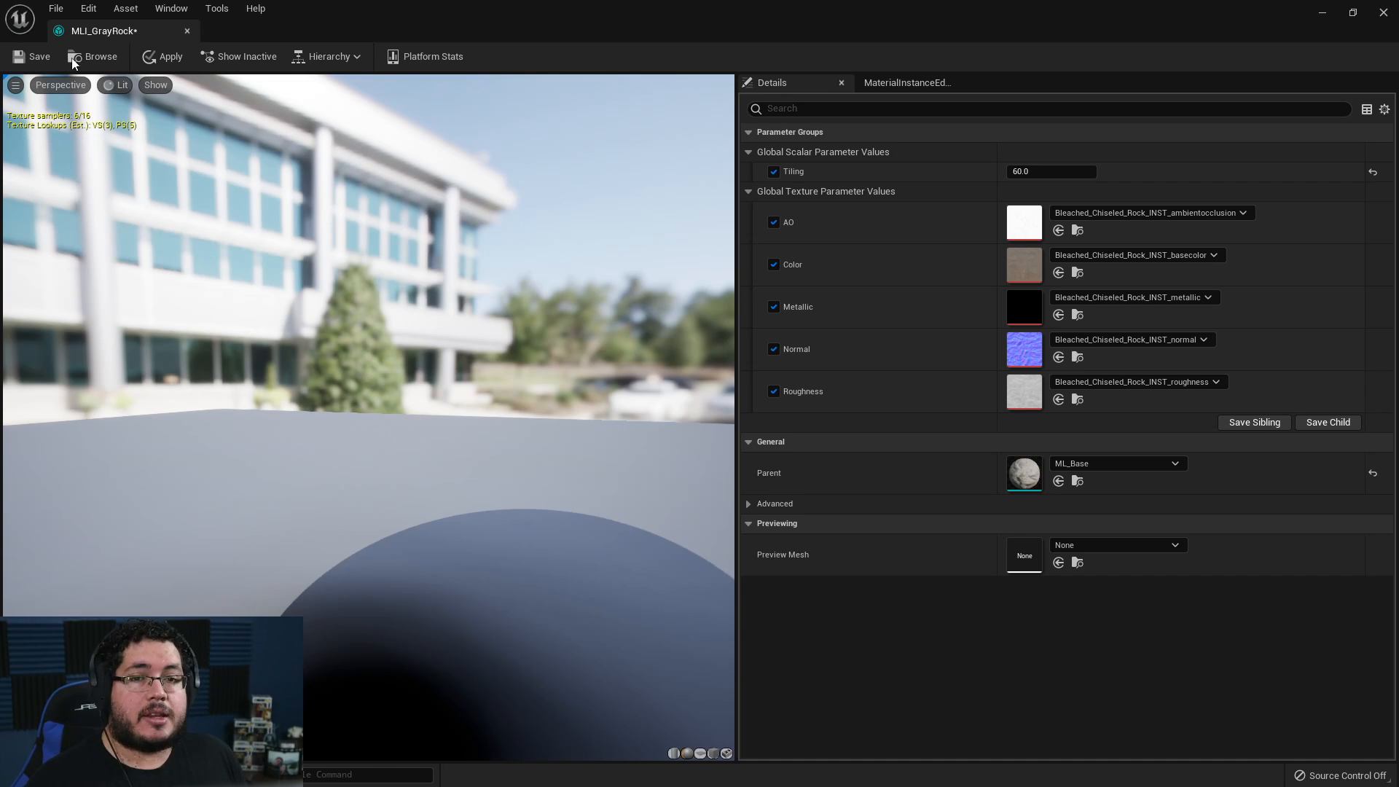
left_click(31, 56)
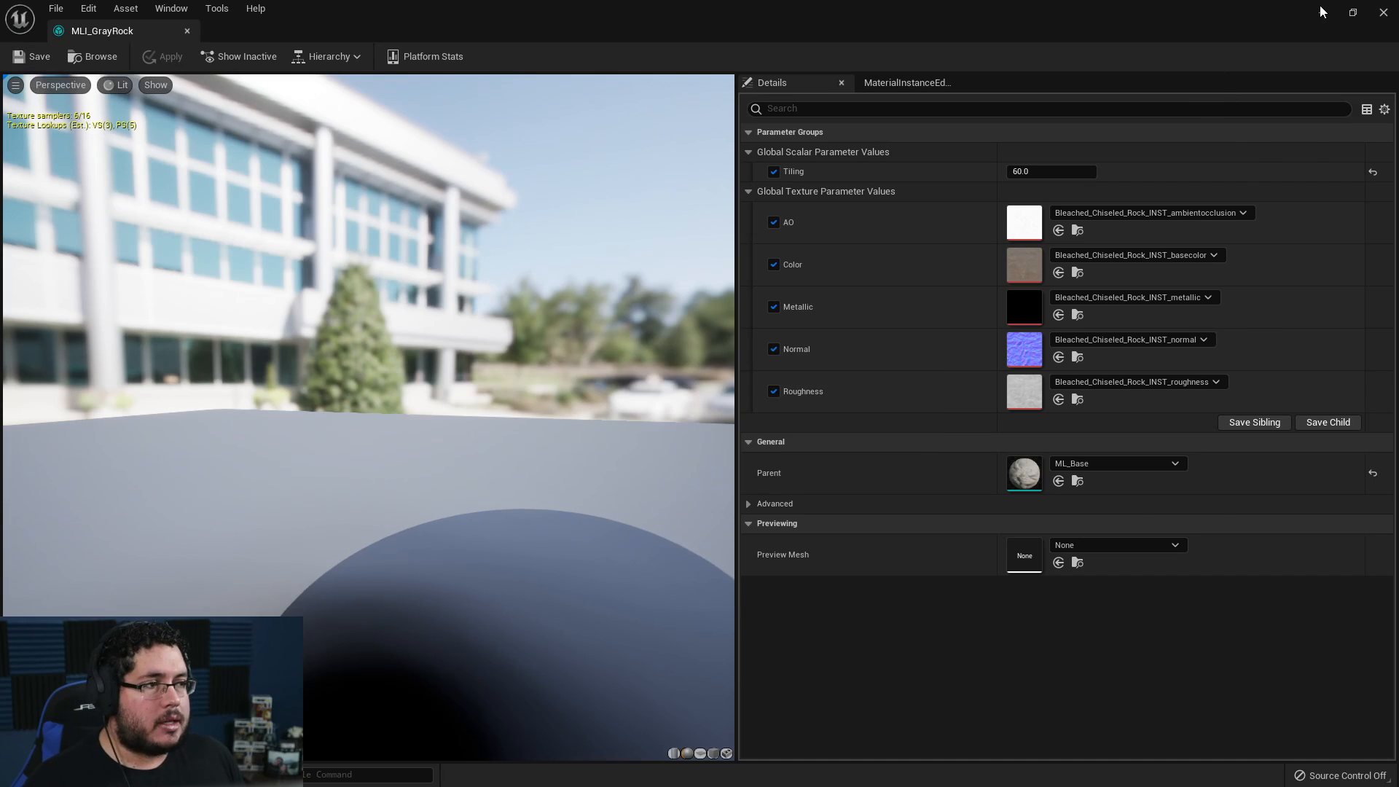
left_click(1324, 12)
- Import the mud_slush_withered Substance archive into the OgreMountainSnow folder with the Substance_Standard_Template material
mouse_move(850, 417)
right_mouse_down()
mouse_move(772, 430)
mouse_move(843, 408)
right_mouse_up()
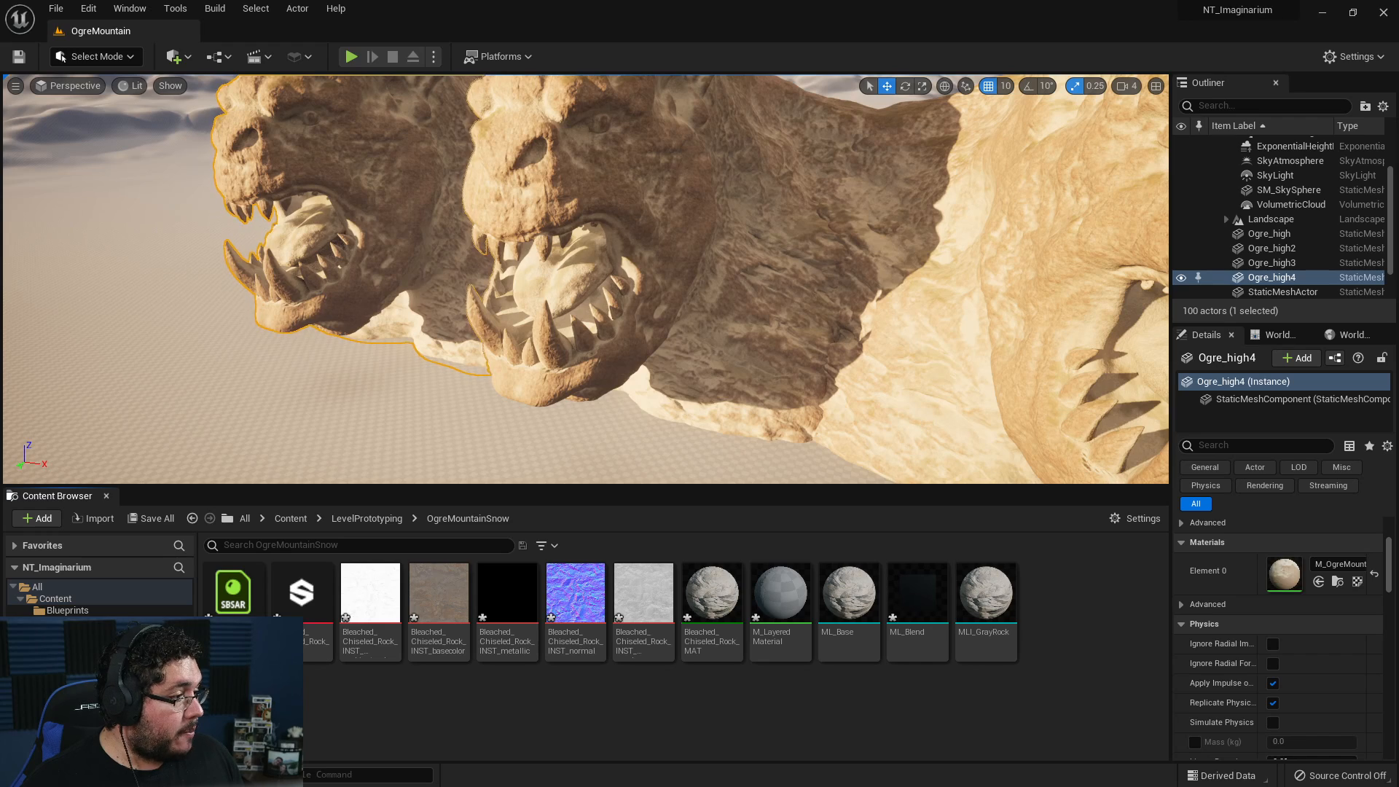
left_click_drag(838, 714, 837, 714)
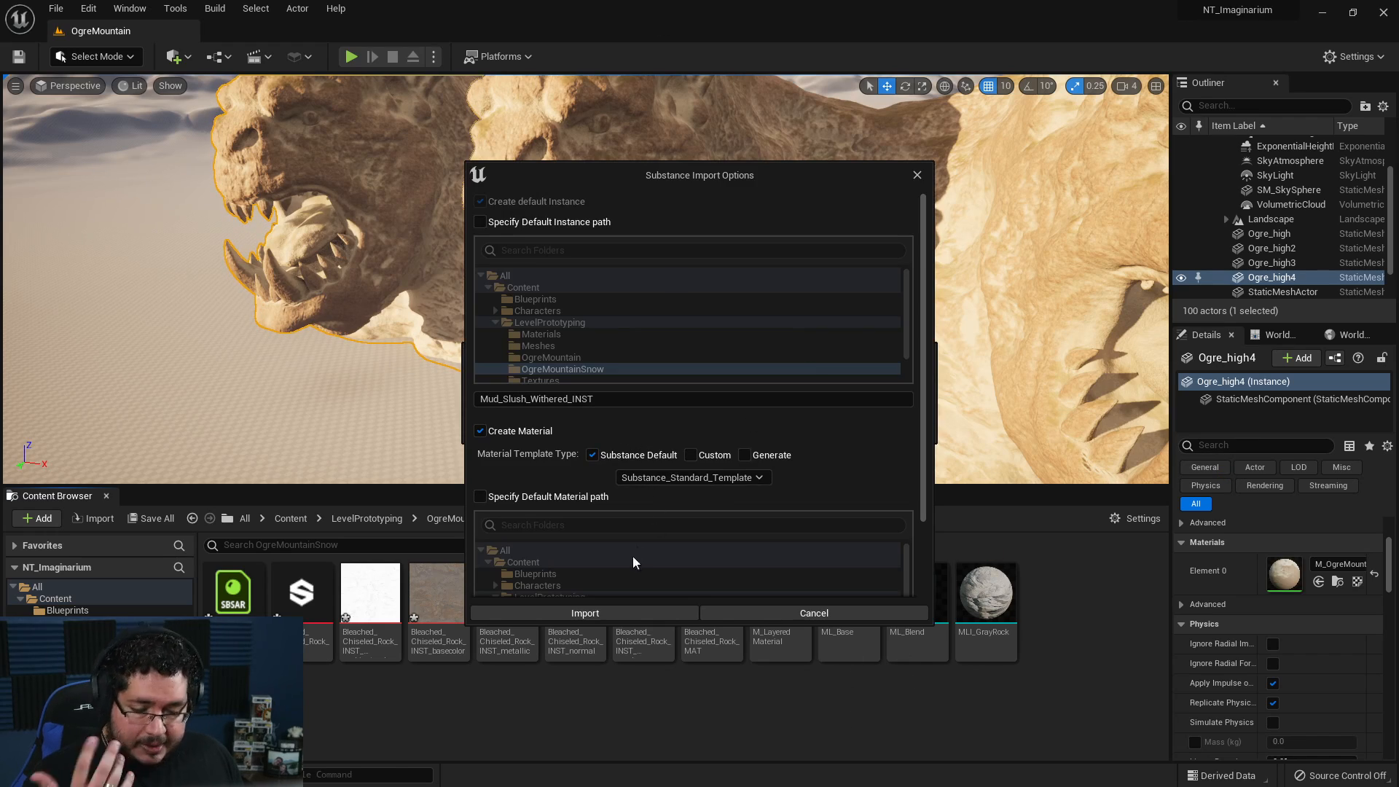
left_click(583, 613)
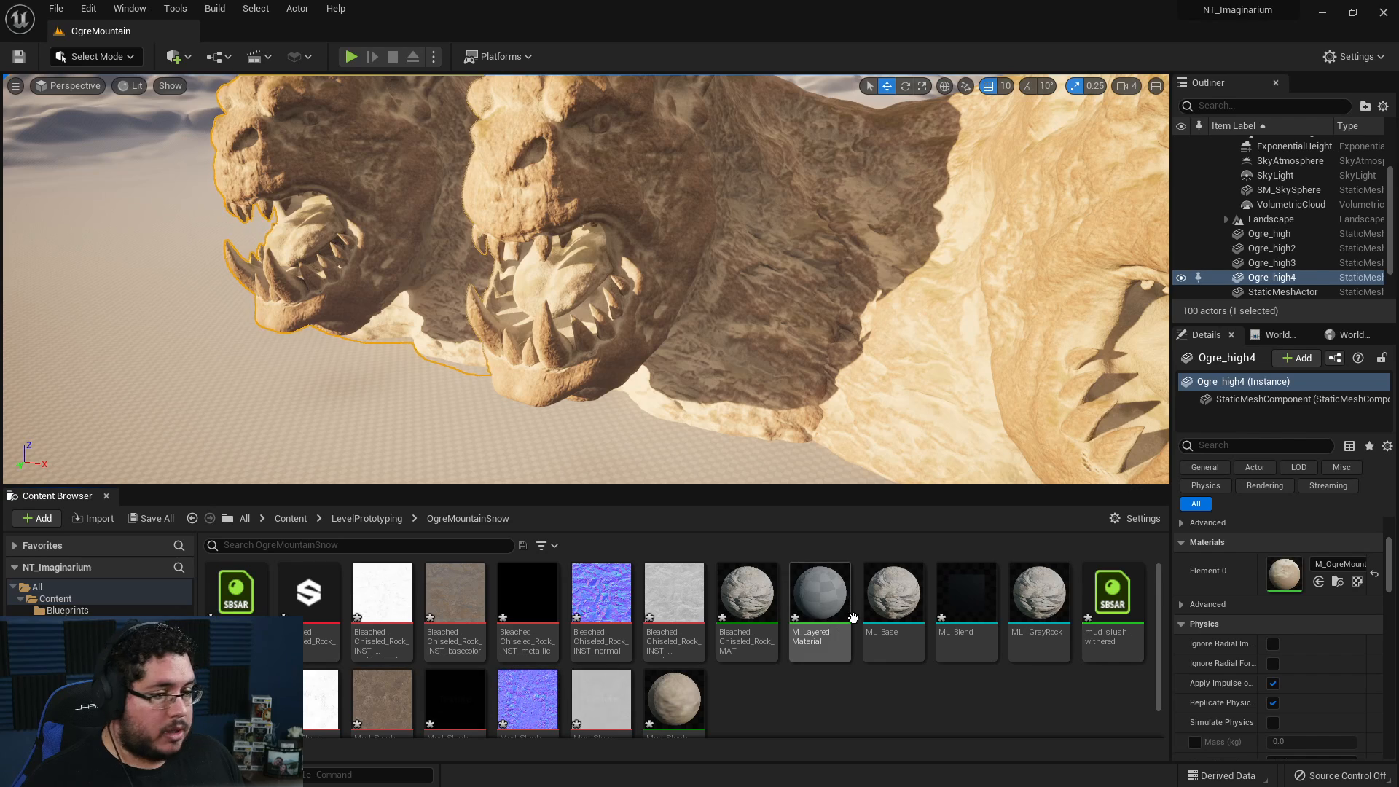
scroll(782, 691, "down", 1)
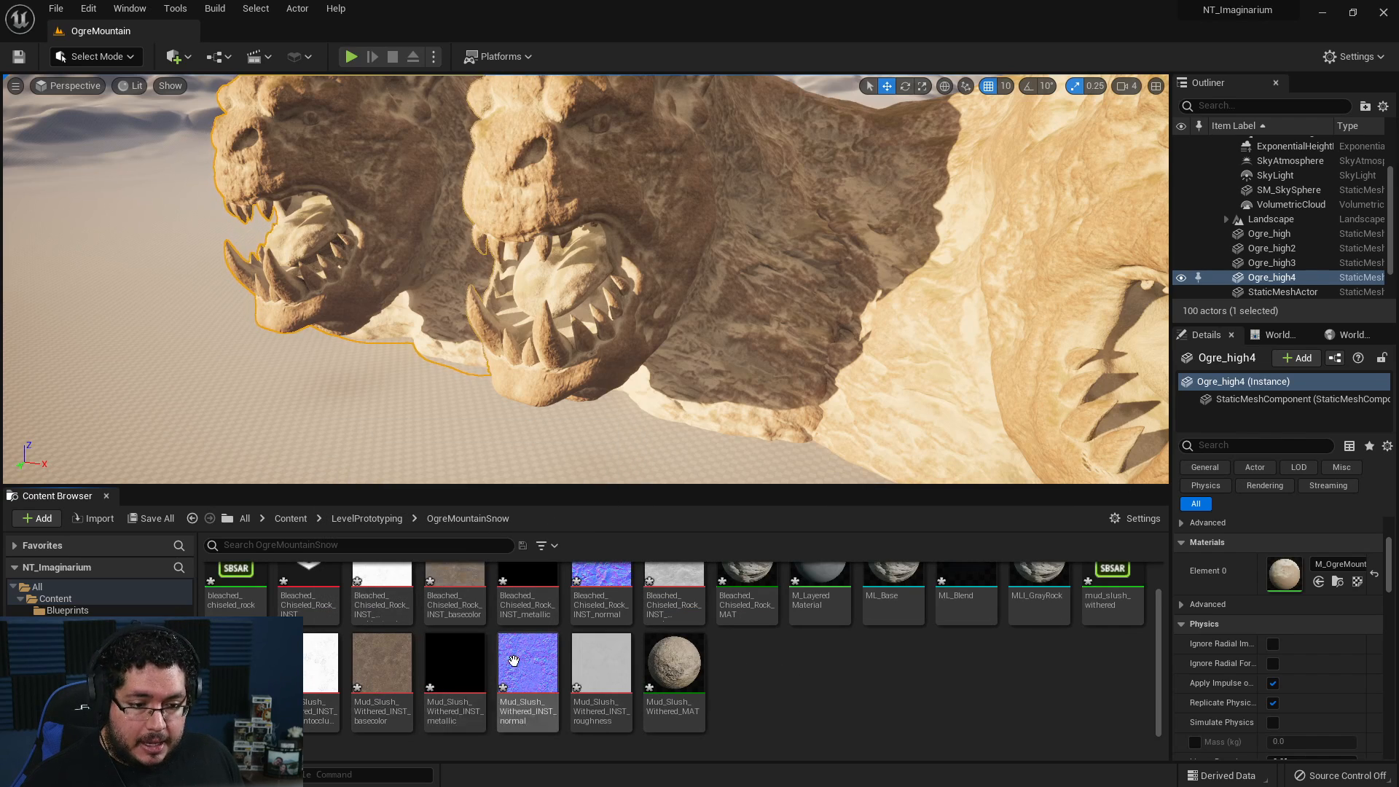
scroll(871, 678, "up", 1)
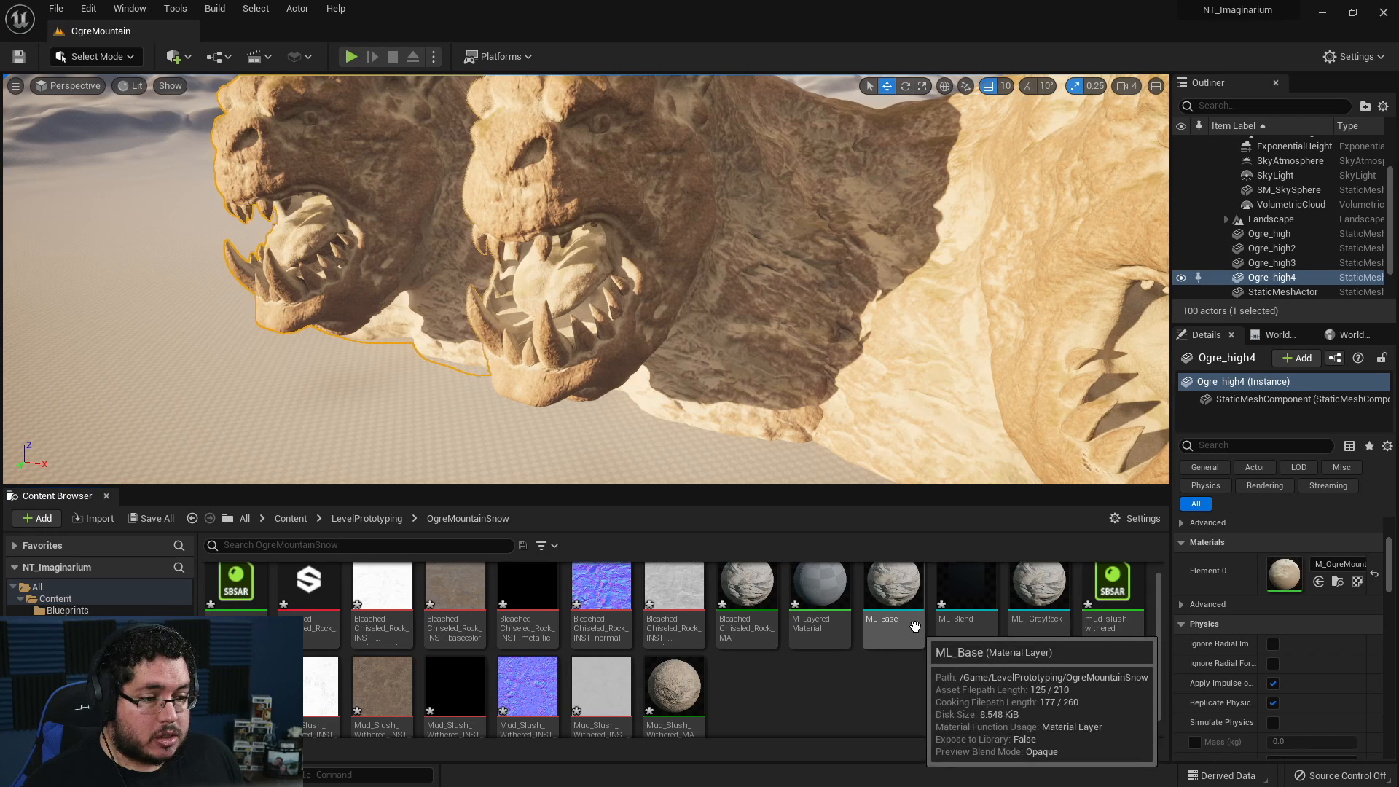
- Create another layer instance of ML_Base and name it MLI_Mud
left_click(899, 583)
right_click(900, 583)
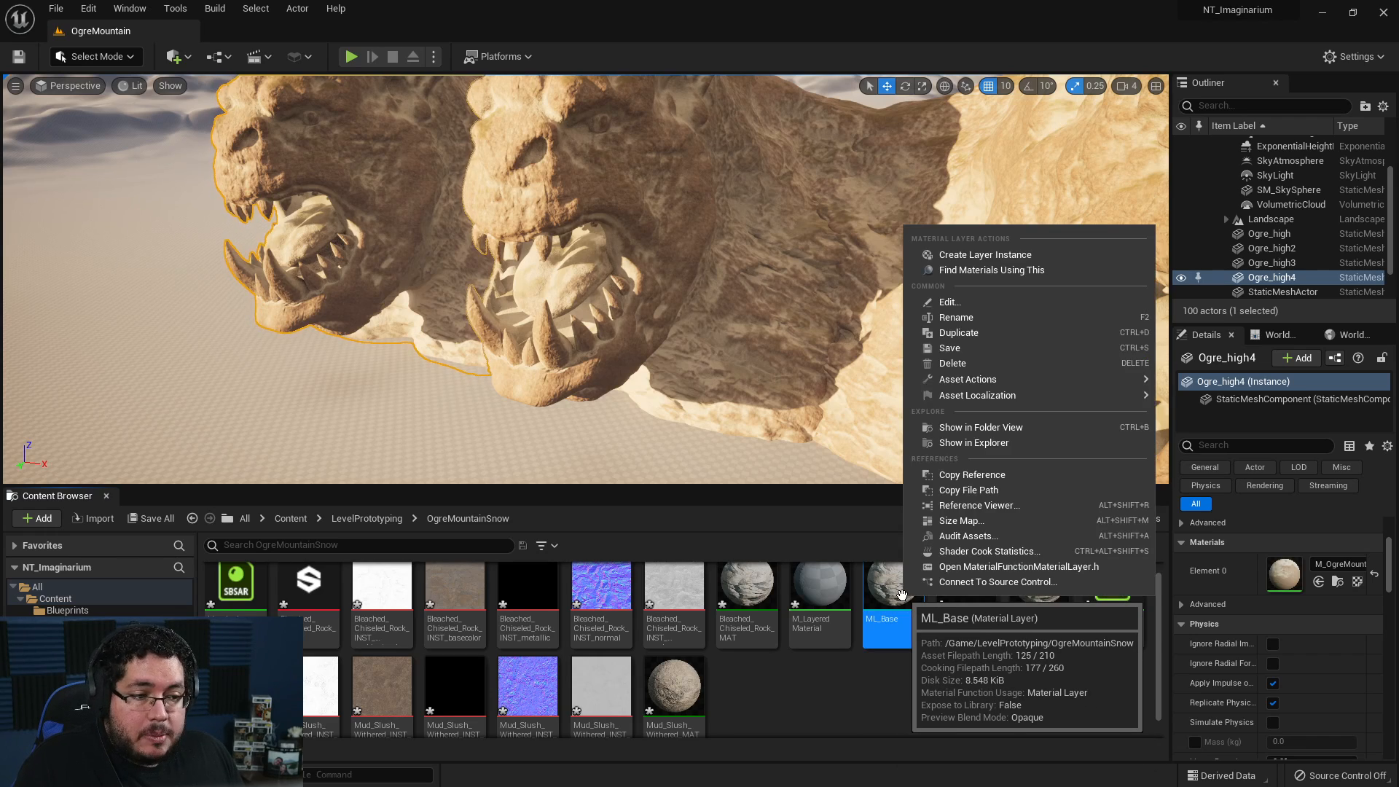
left_click(987, 252)
type("ML")
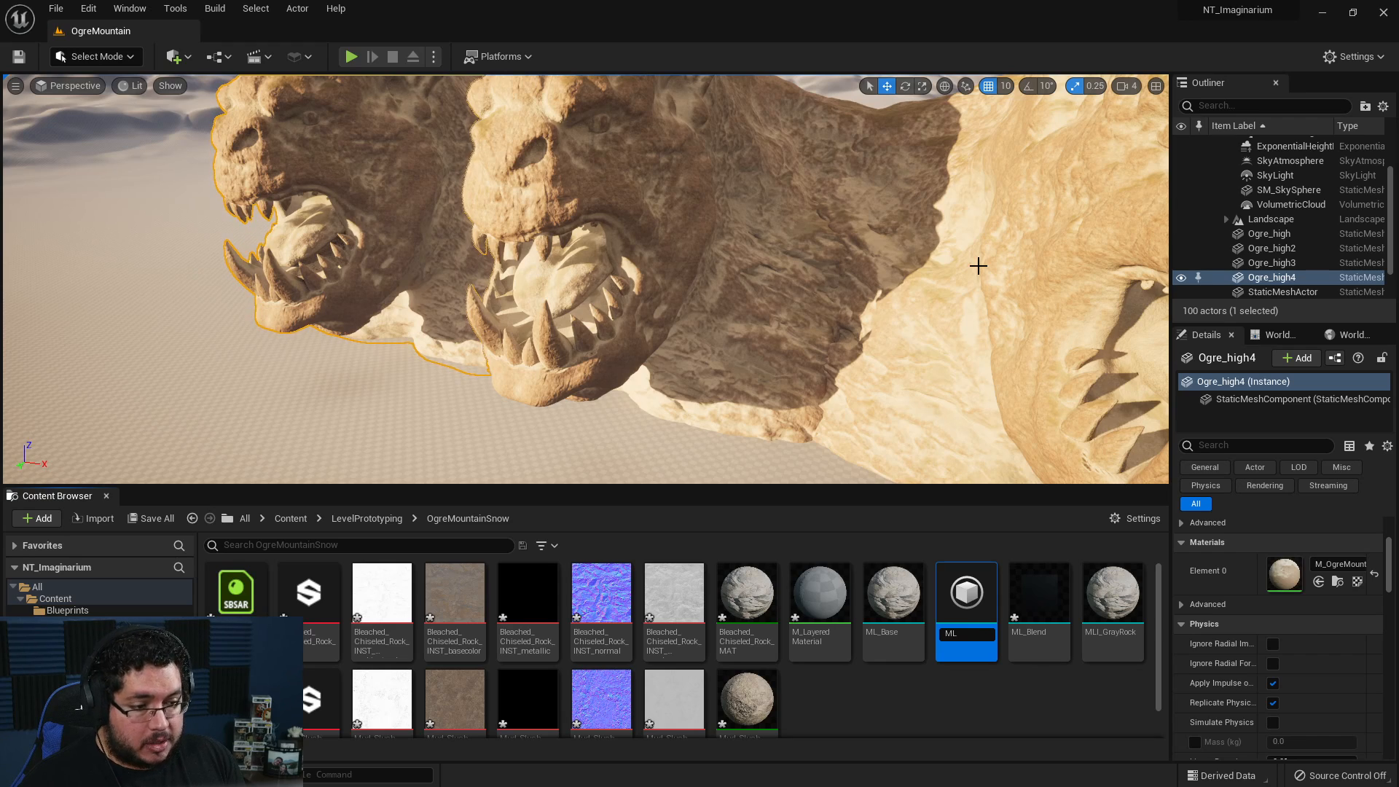
type("_Bas,")
key("BackSpace")
key("BackSpace")
type("Mud")
key("Return")
- Open MLI_Mud in a window clear of the Content Browser and enable its AO, Color, Metallic, Normal and Roughness overrides
key("Return")
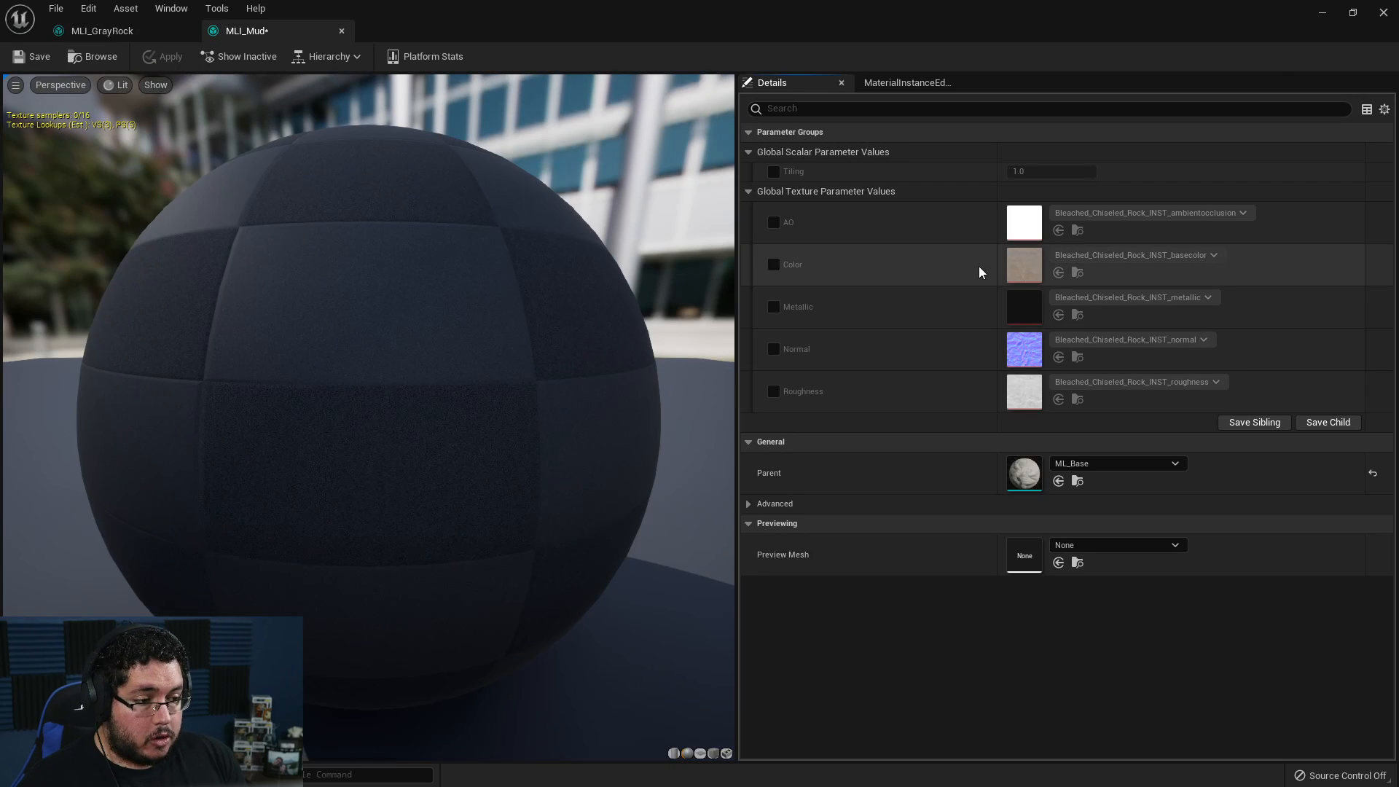
left_click_drag(781, 16, 707, 16)
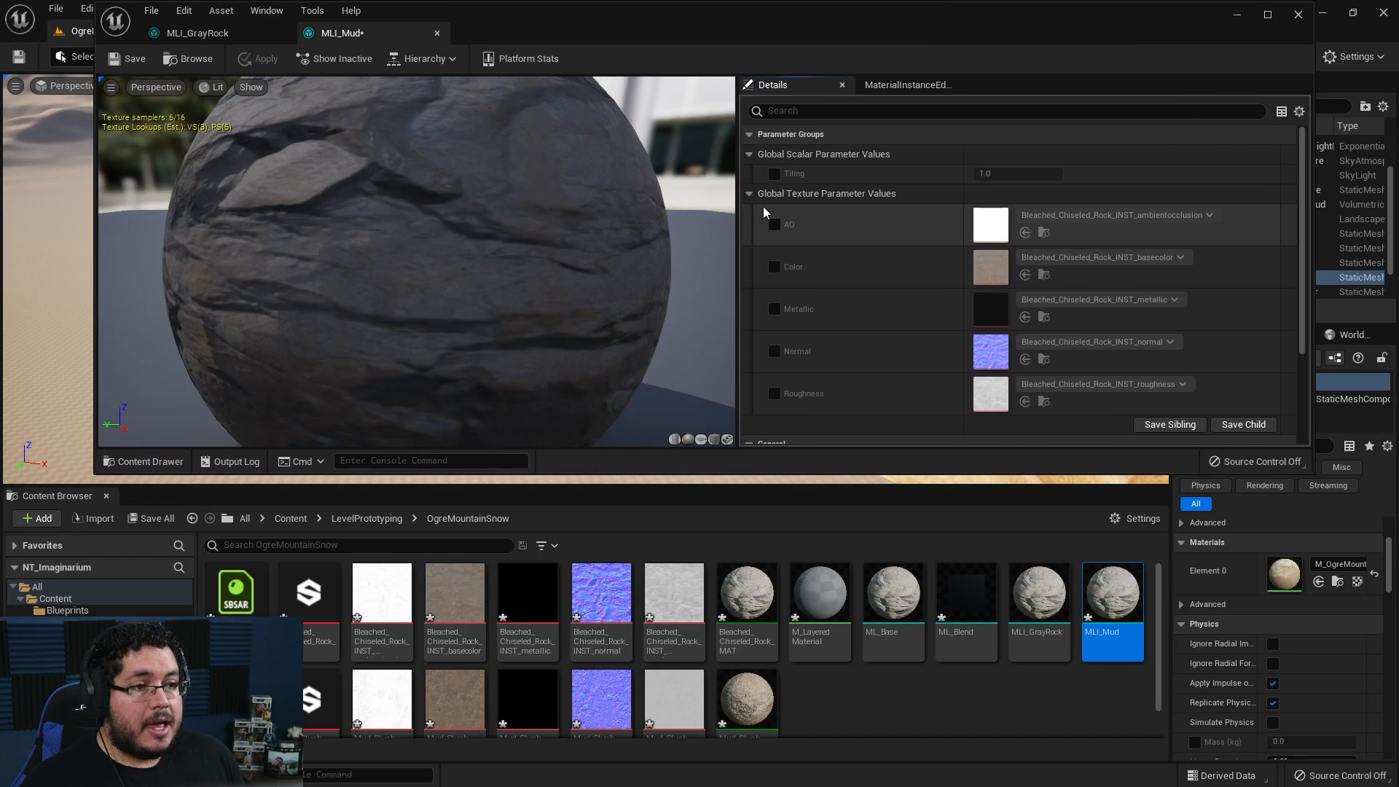
left_click(774, 224)
left_click(774, 267)
left_click(774, 309)
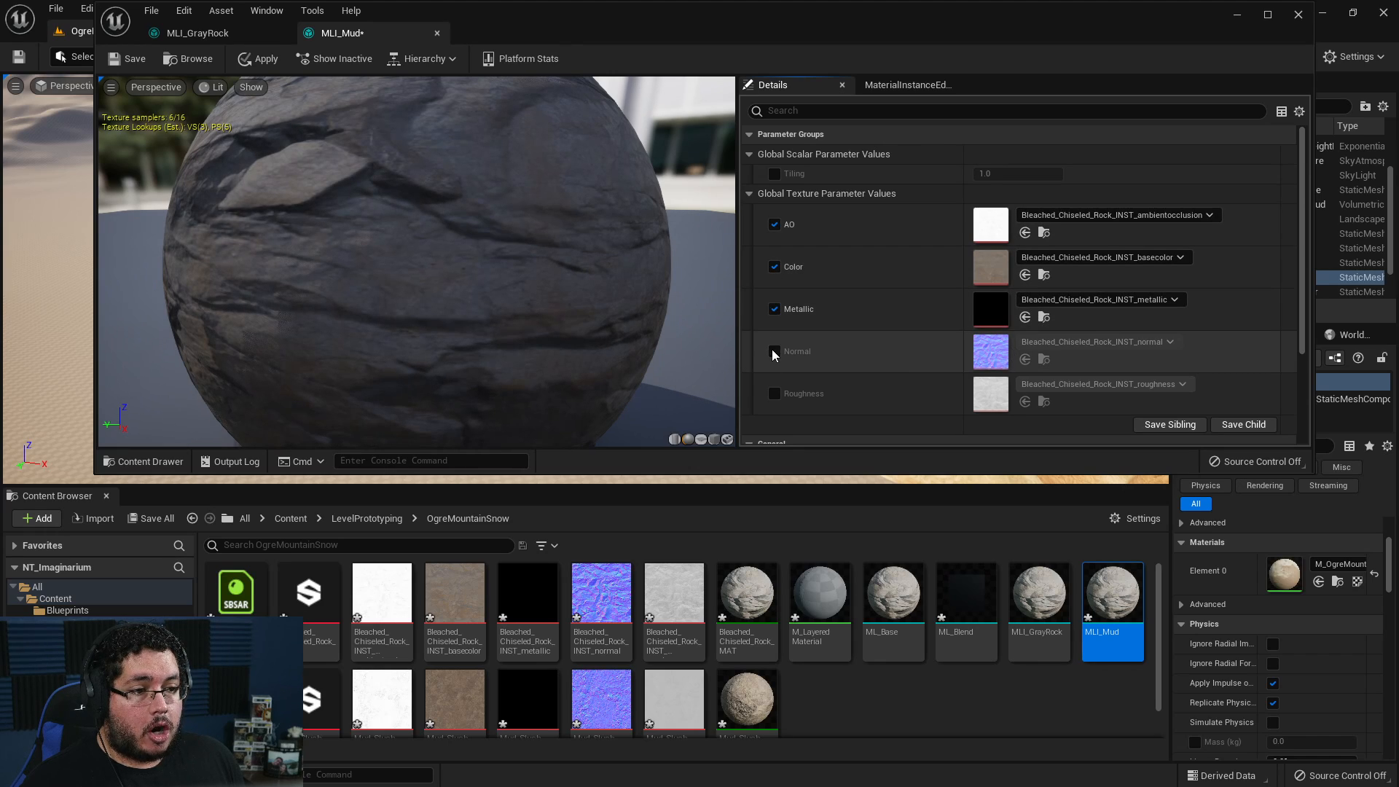
left_click(774, 351)
left_click(774, 392)
- Assign the Mud_Slush_Withered ambient occlusion, base color, metallic, normal and roughness textures to the matching MLI_Mud parameters, and save the instance
scroll(898, 335, "down", 1)
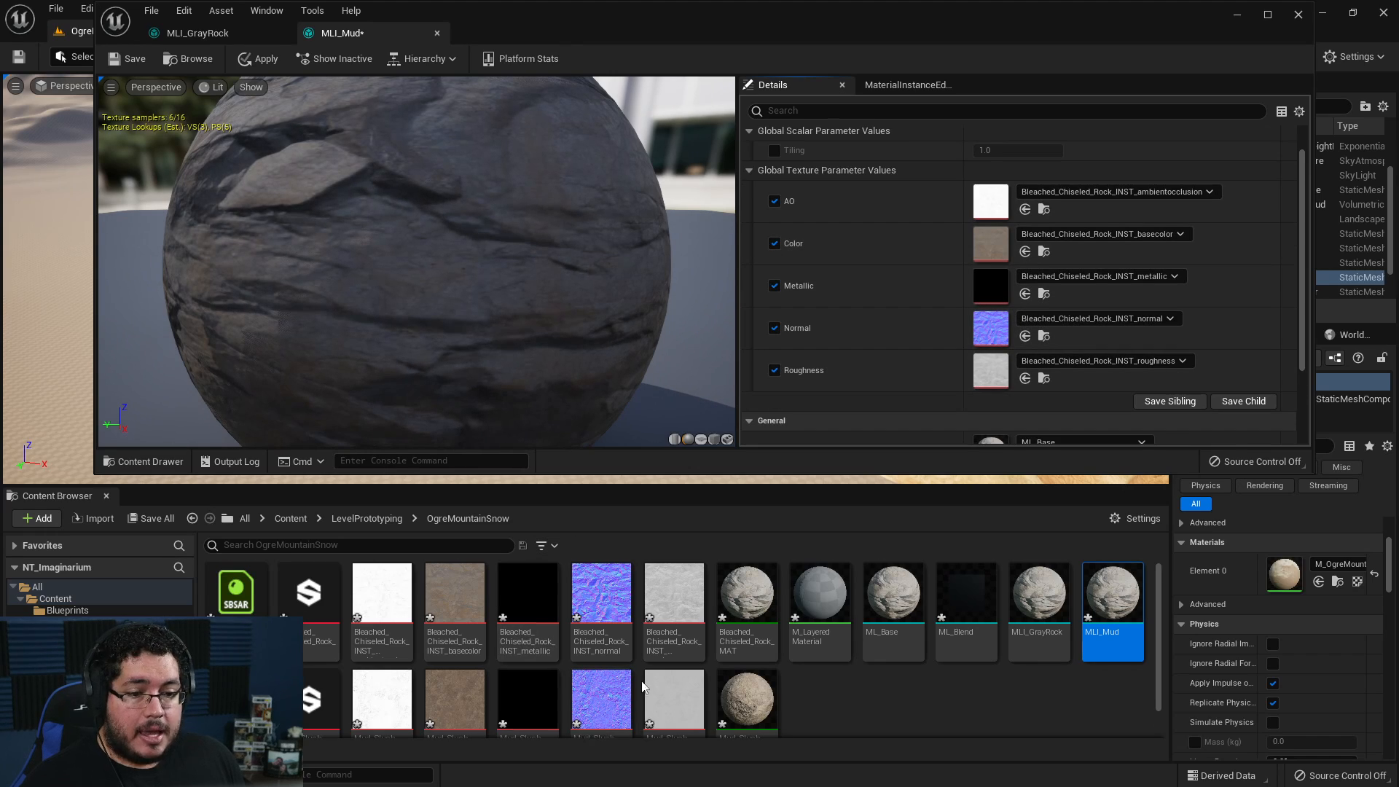
scroll(676, 678, "down", 1)
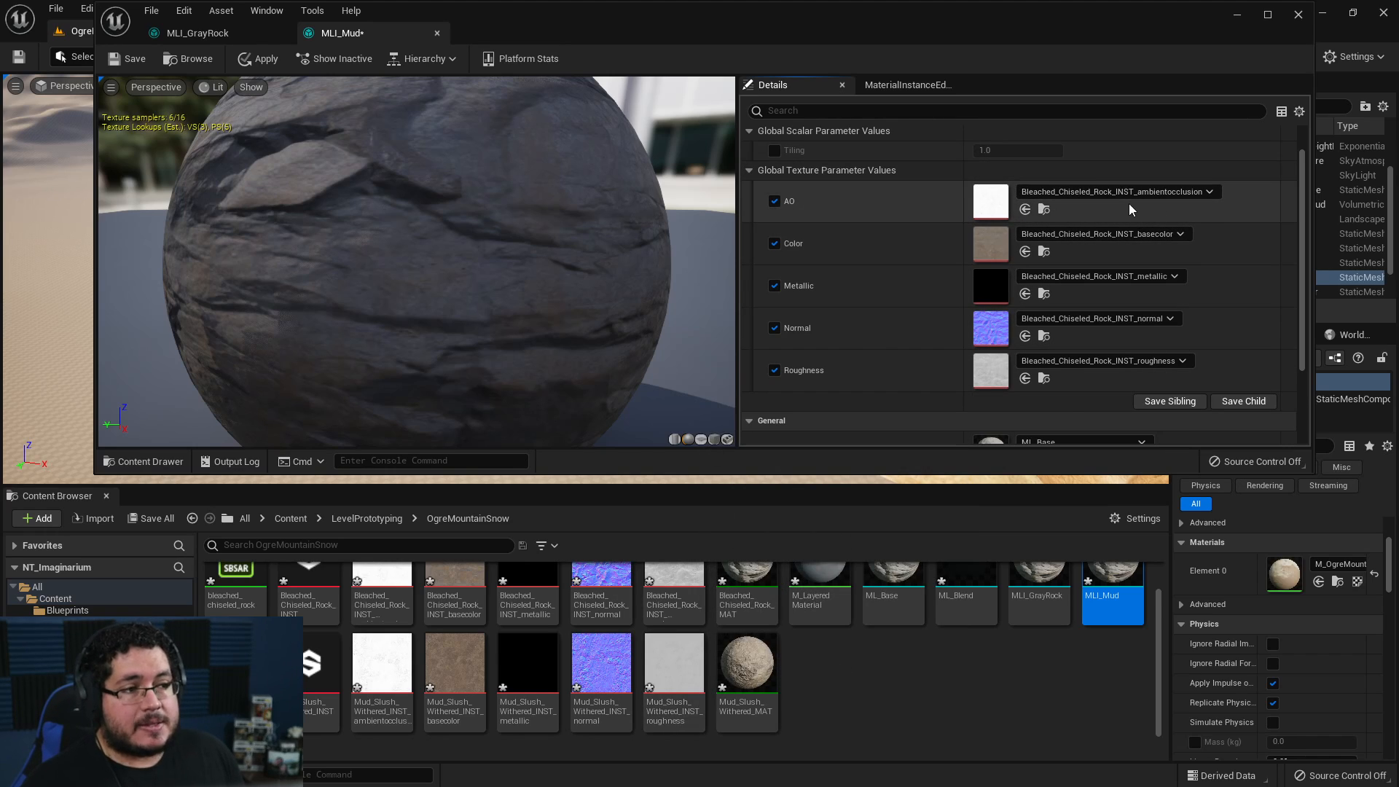
left_click_drag(386, 674, 987, 211)
left_click_drag(455, 663, 990, 244)
left_click_drag(527, 659, 993, 285)
left_click_drag(602, 660, 991, 328)
left_click_drag(674, 663, 978, 381)
scroll(477, 328, "down", 6)
scroll(473, 309, "up", 4)
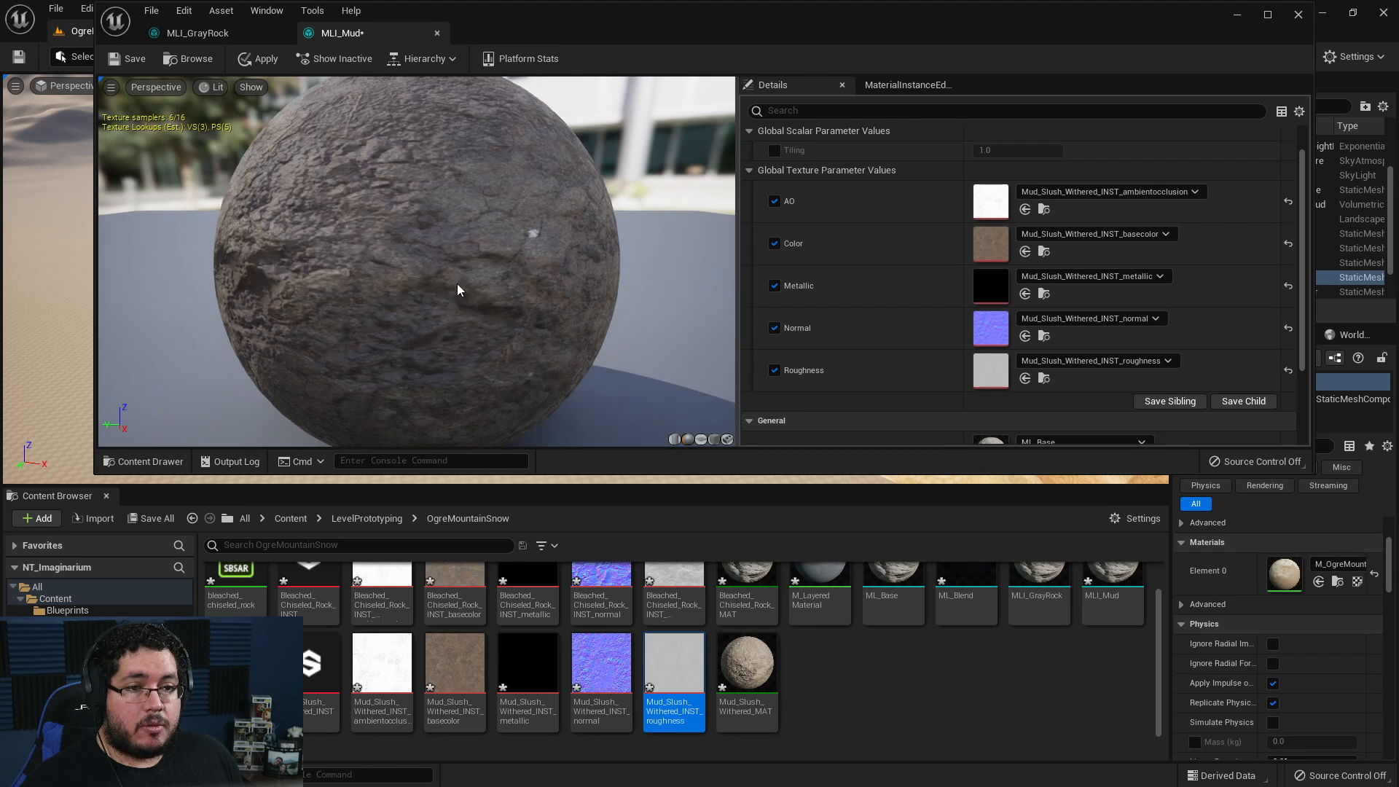
left_click_drag(475, 299, 561, 292)
left_click_drag(343, 245, 400, 264)
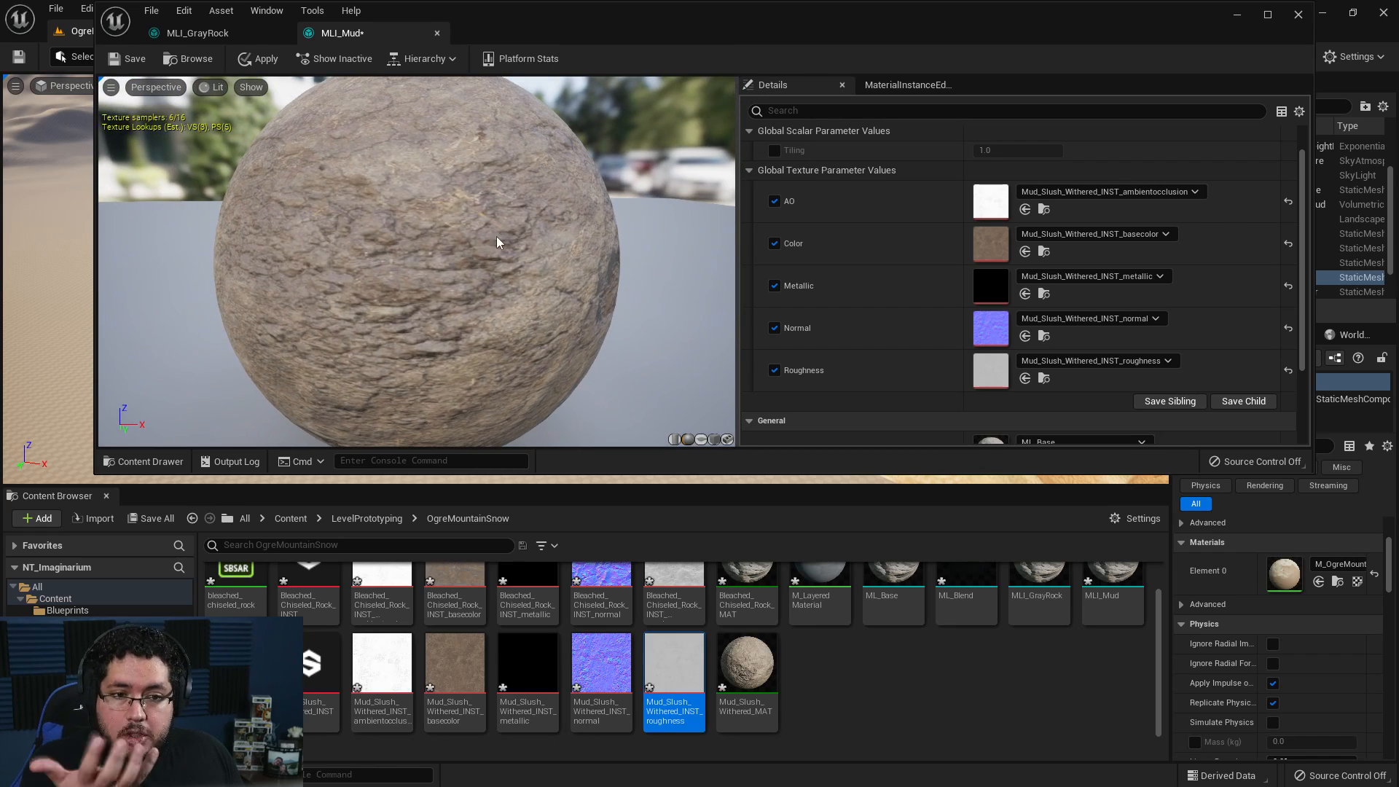
left_click(131, 58)
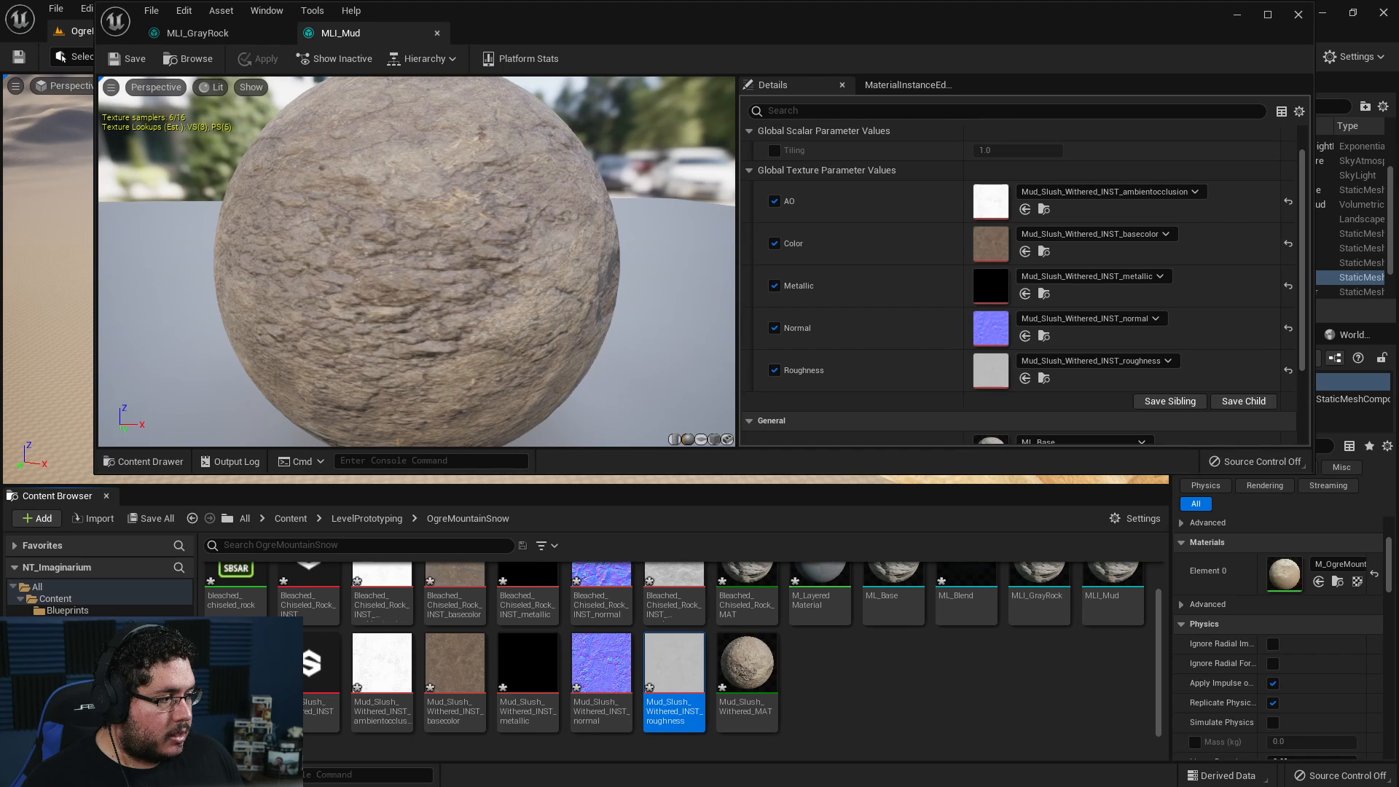
- Import the iceland_snow_windswept Substance archive into the OgreMountainSnow folder with the Substance_Standard_Template material
left_click_drag(1145, 548, 854, 679)
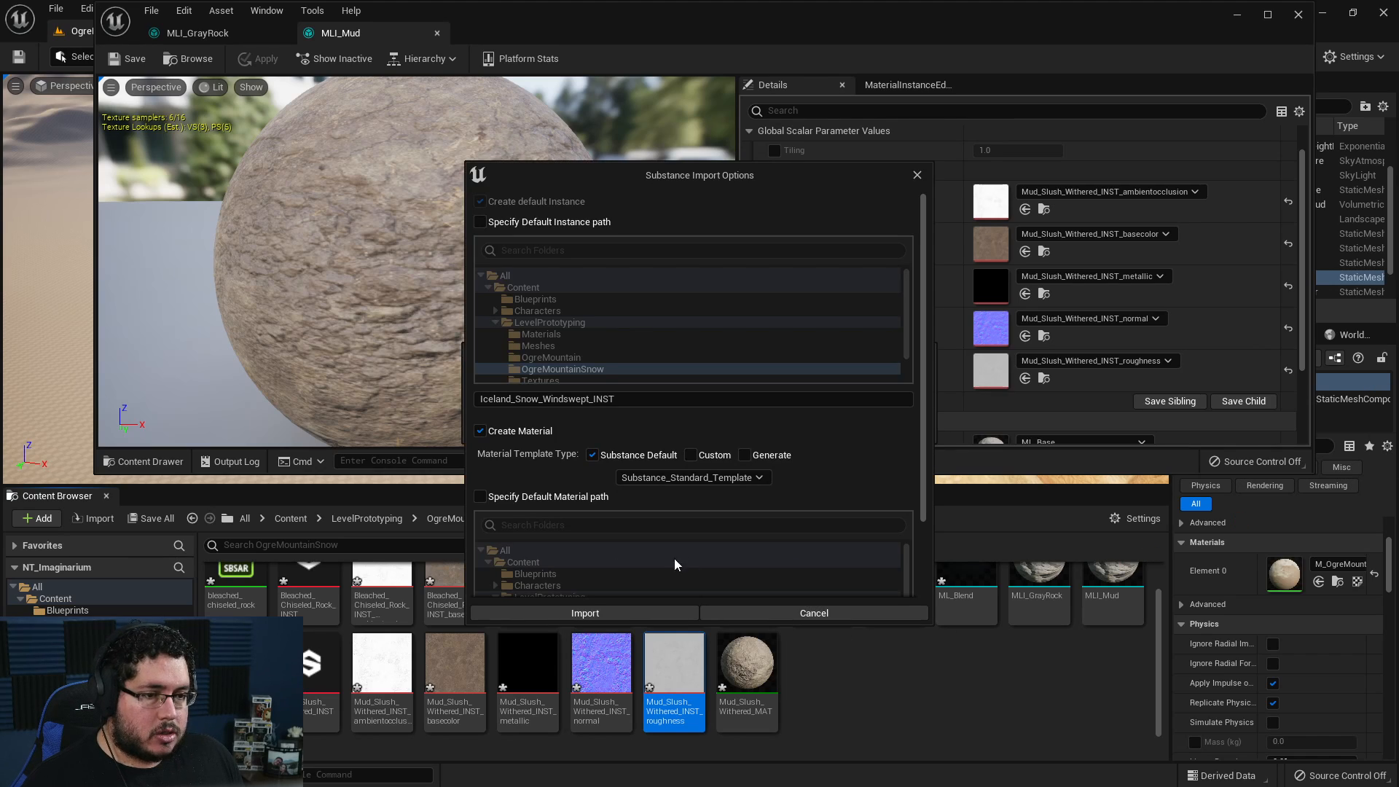
left_click(586, 613)
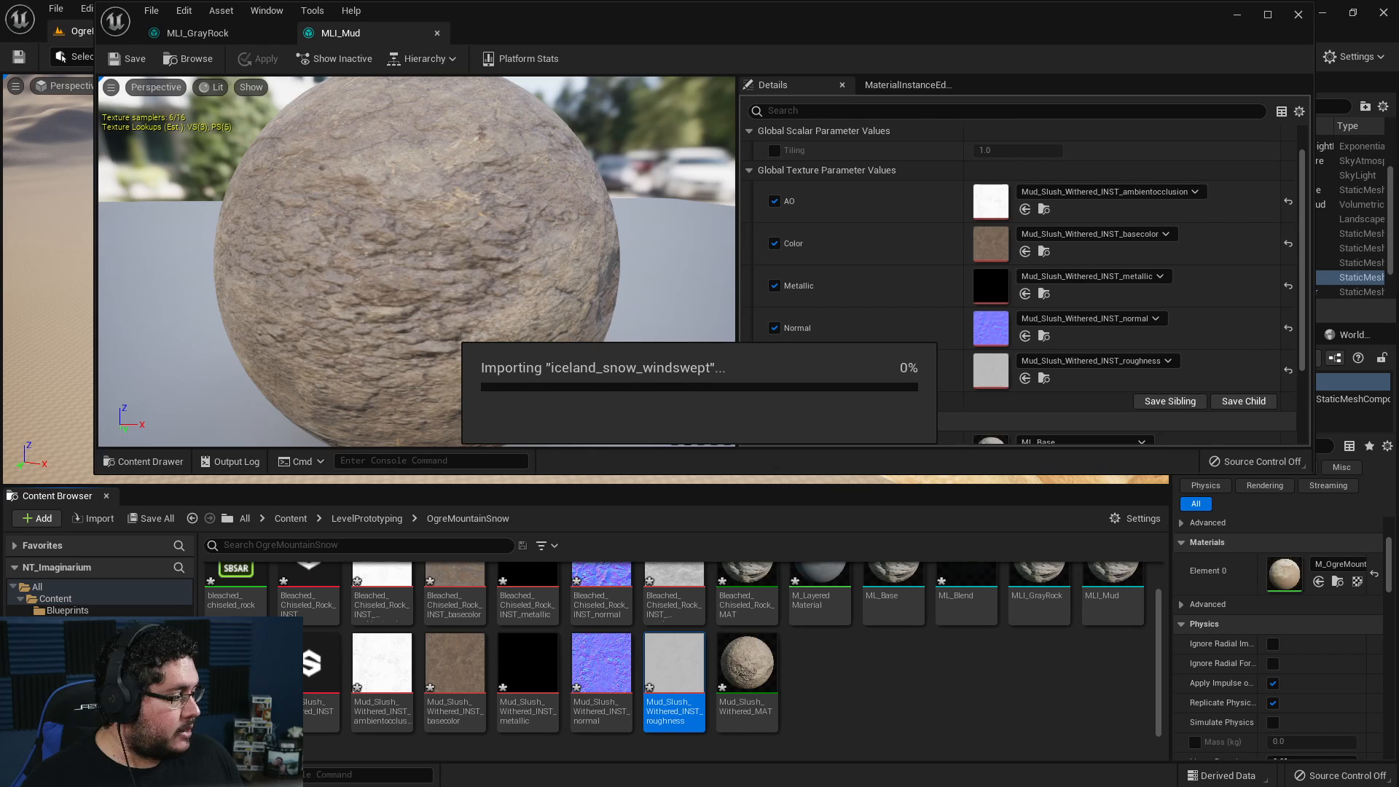
key("alt+Tab")
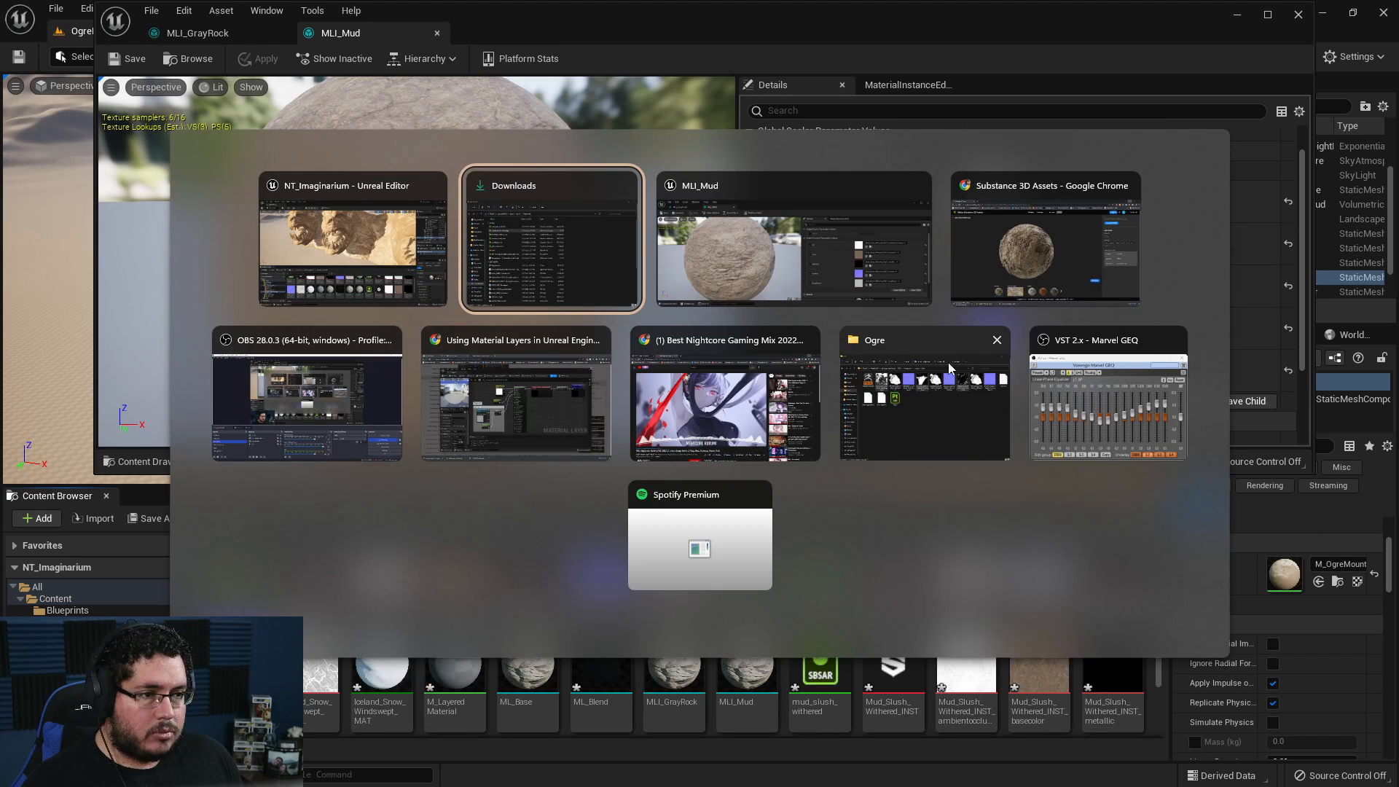
- Close the layer instance editor and create another layer instance of ML_Base named MLI_Snow
left_click(736, 405)
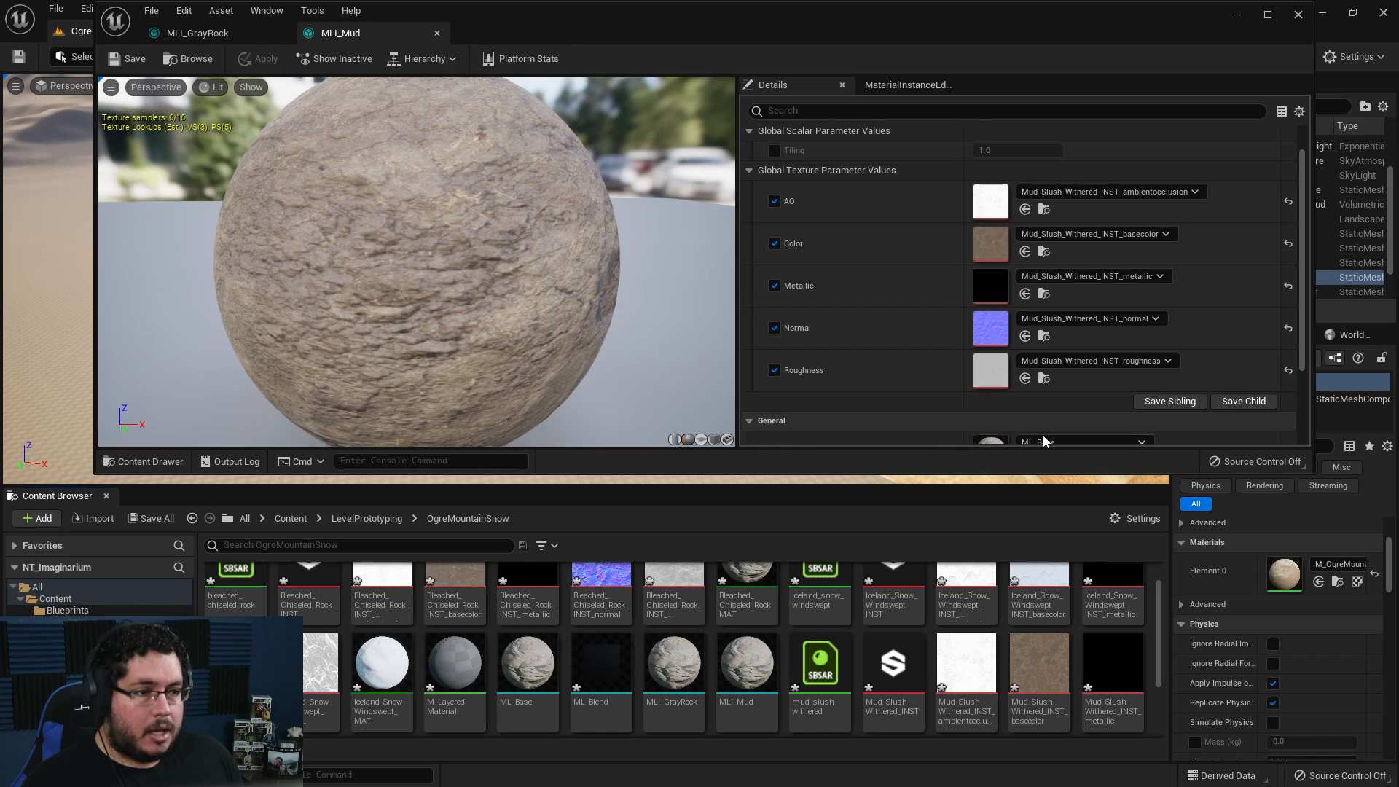
key("alt+Tab")
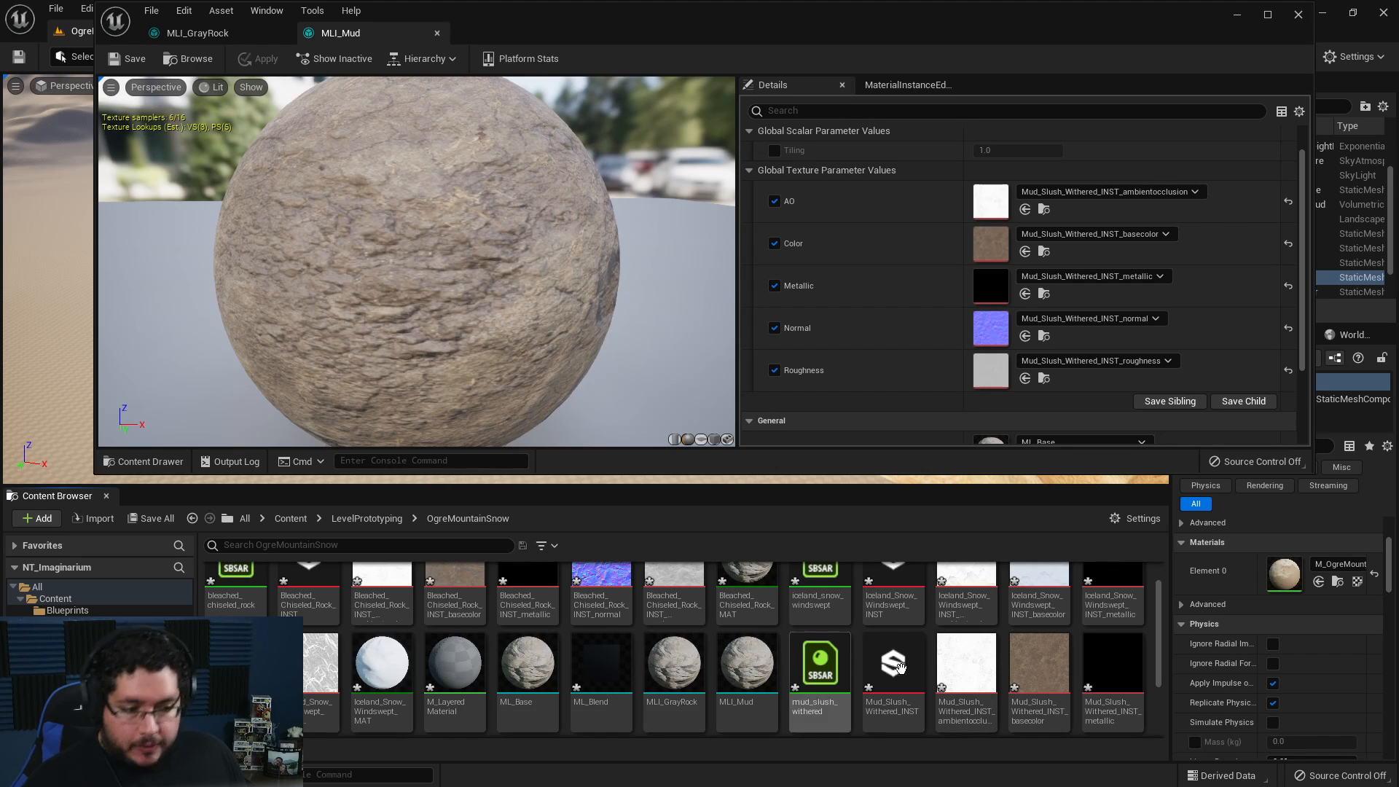
left_click(1298, 13)
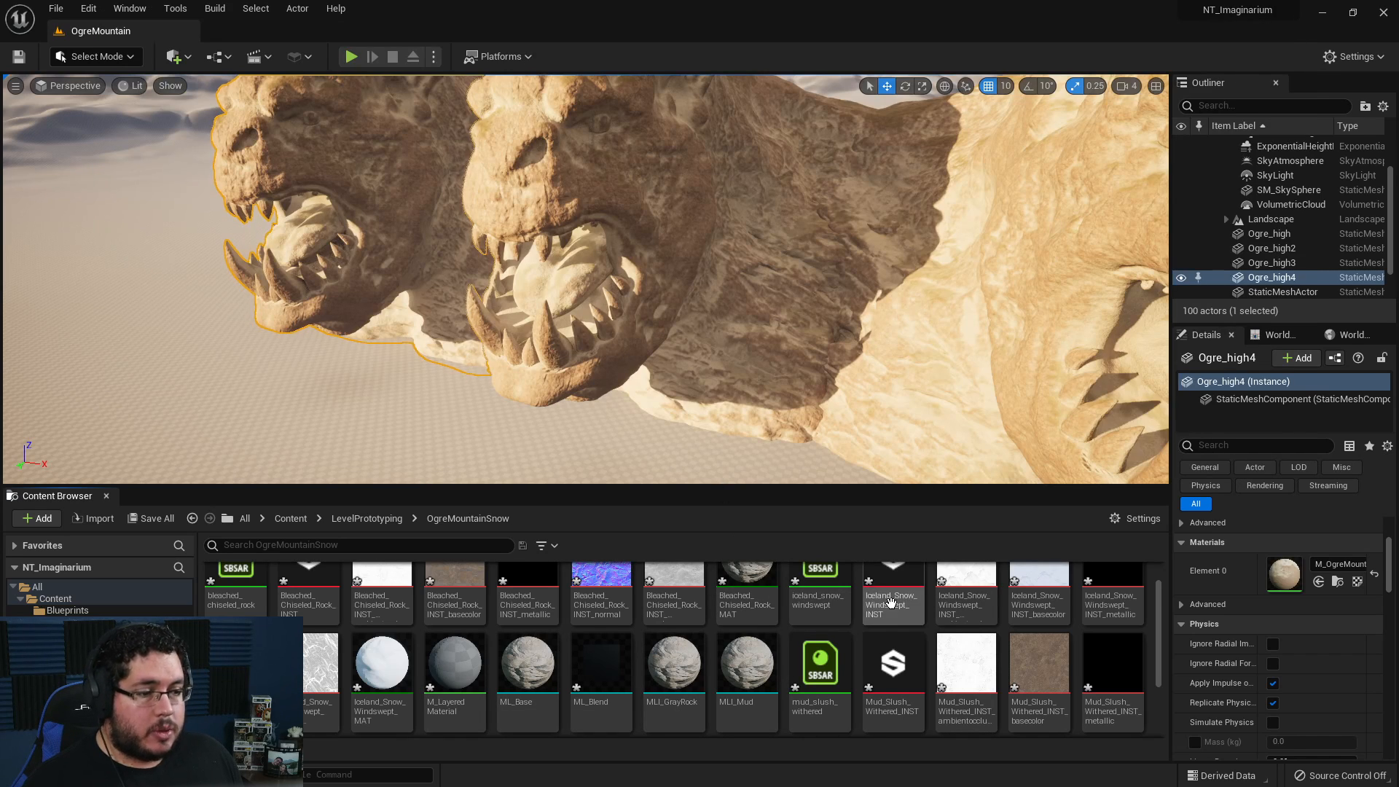
scroll(732, 641, "up", 1)
scroll(733, 641, "down", 3)
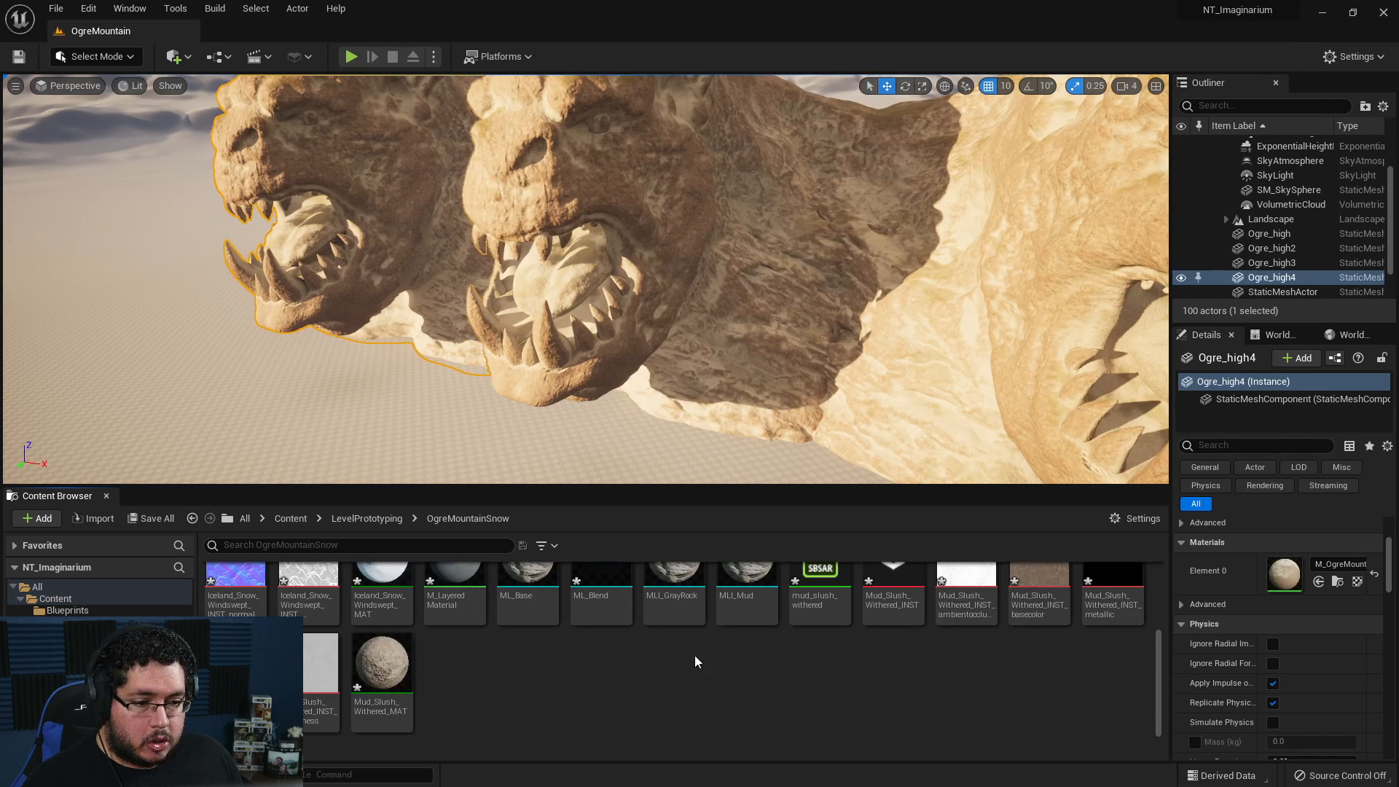
right_click(517, 620)
left_click(628, 261)
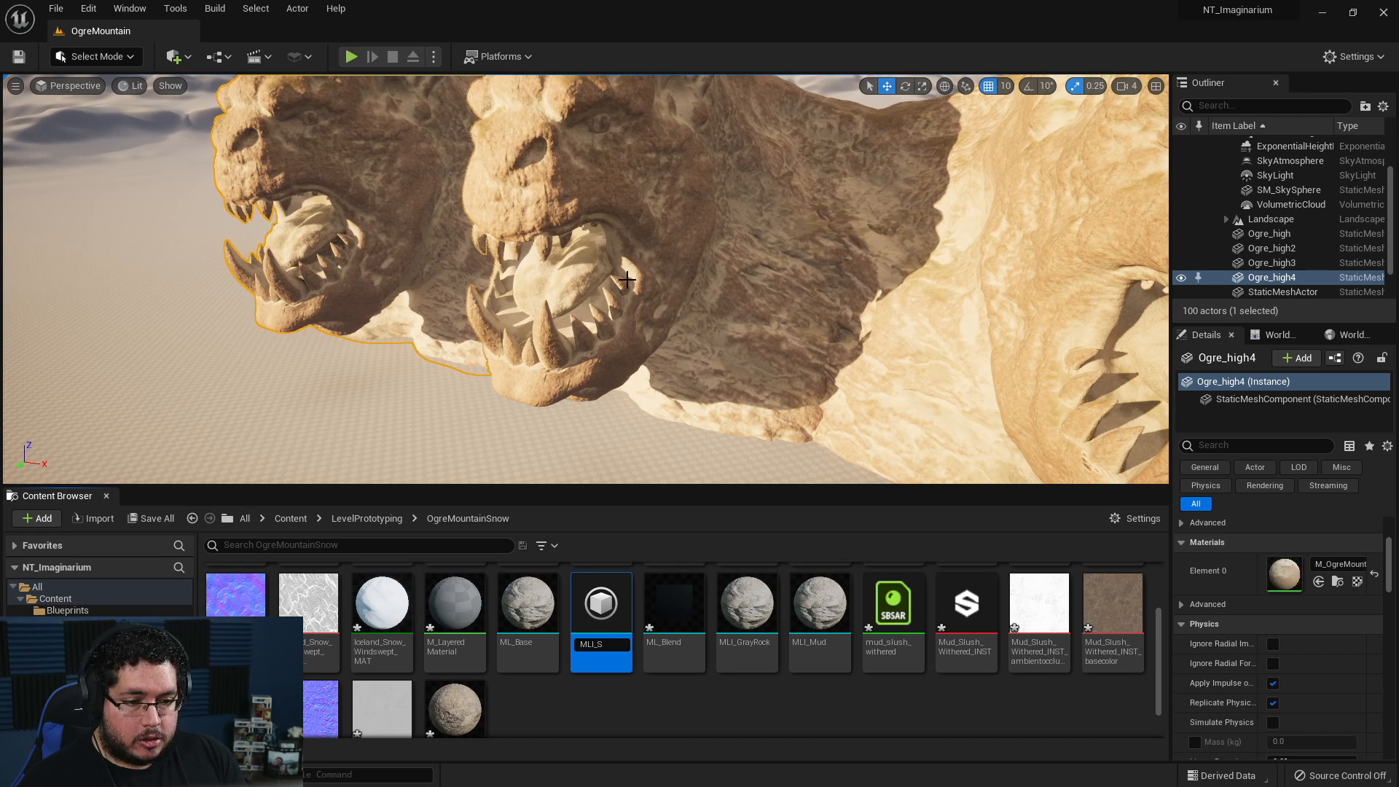
type("w")
key("Return")
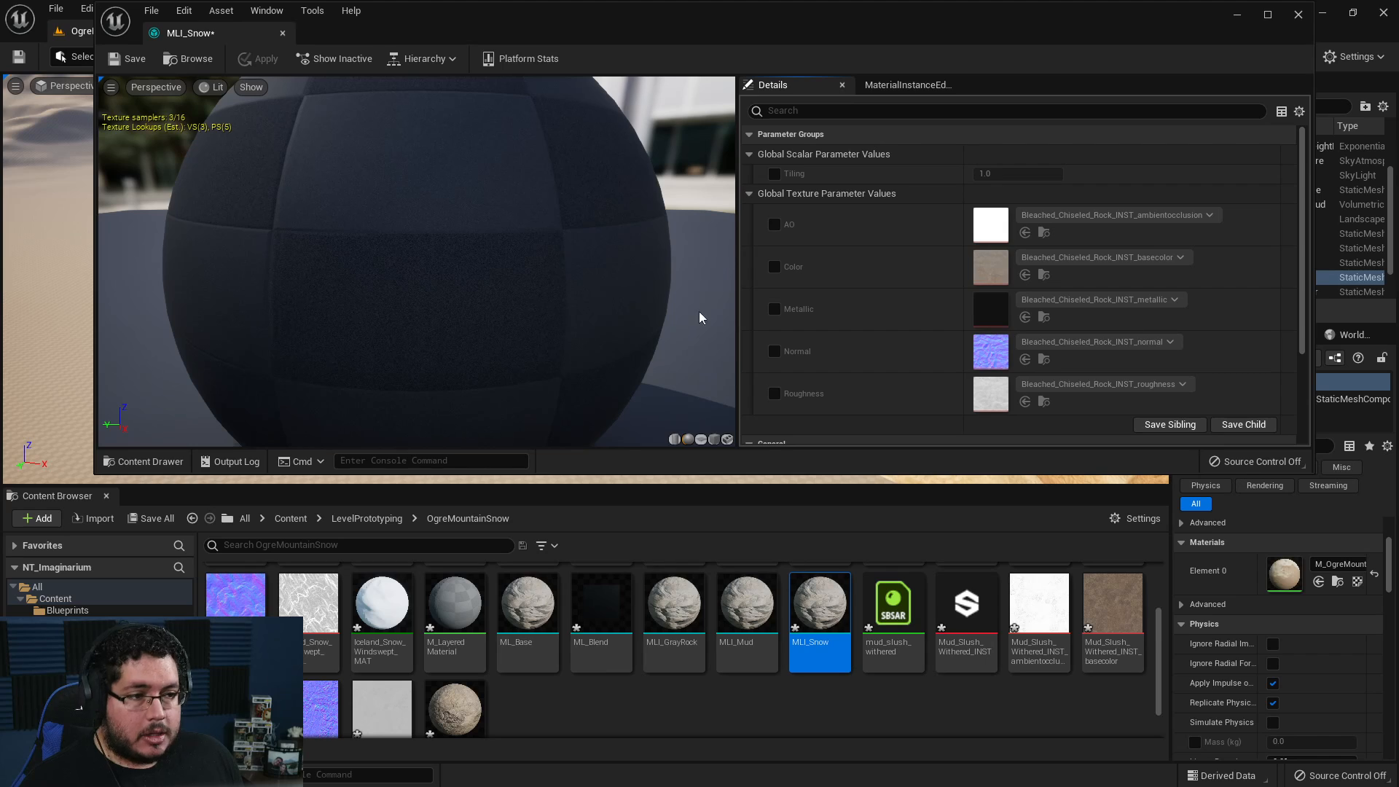
- Enable the AO, Color, Metallic, Normal and Roughness overrides of MLI_Snow
scroll(571, 621, "down", 1)
left_click(774, 224)
left_click(775, 267)
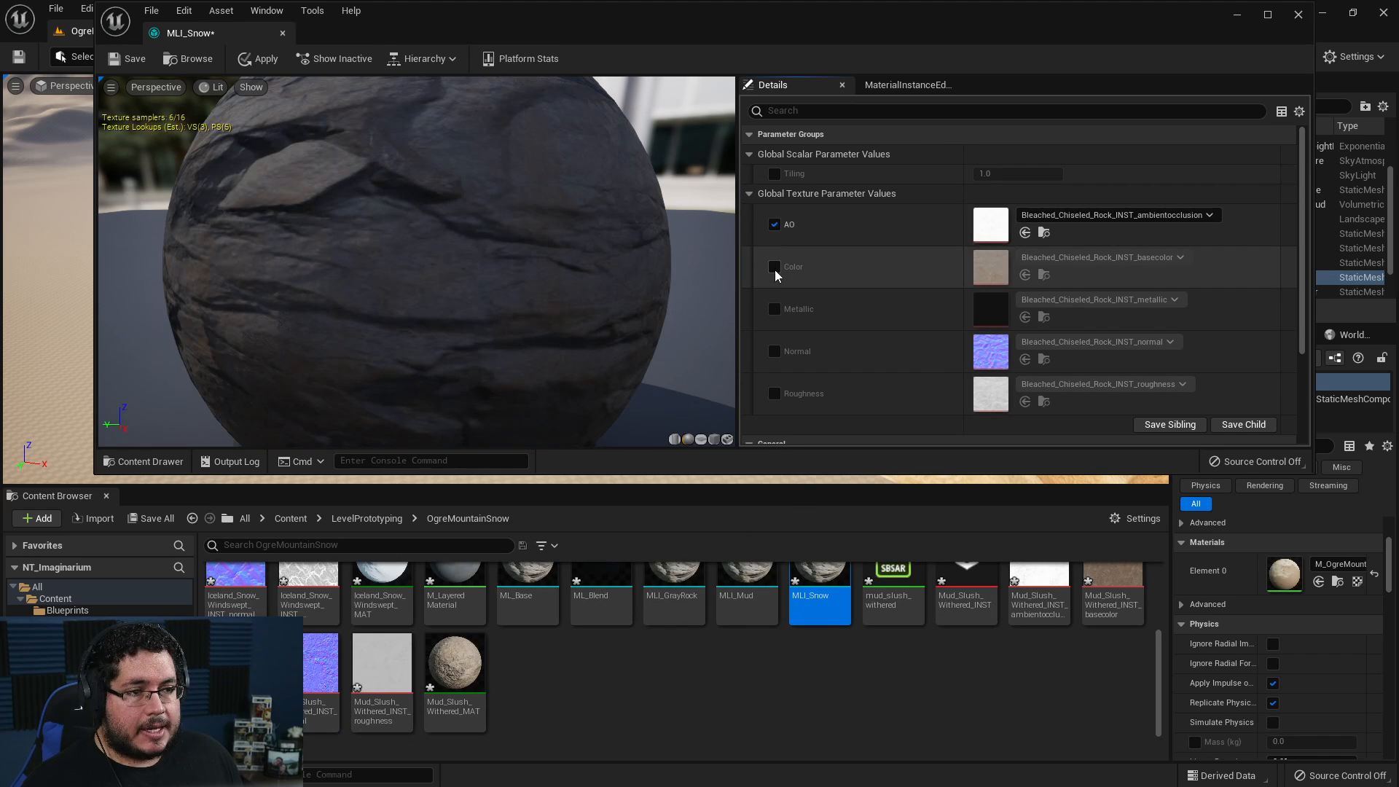
left_click(775, 309)
left_click(774, 351)
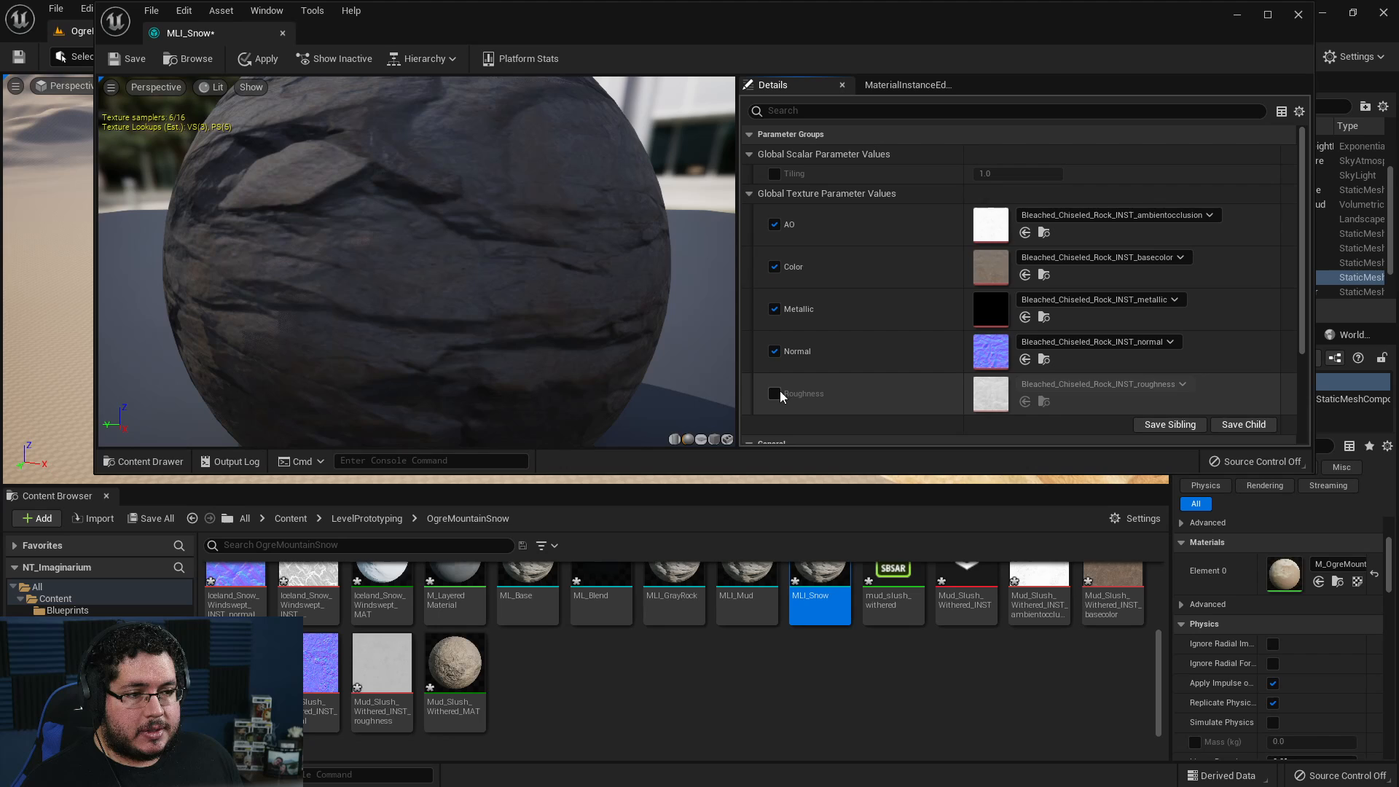
left_click(774, 393)
- Assign the Iceland_Snow_Windswept ambient occlusion, base color, metallic, normal and roughness textures to the matching MLI_Snow parameters, then save and close the instance
scroll(969, 665, "up", 1)
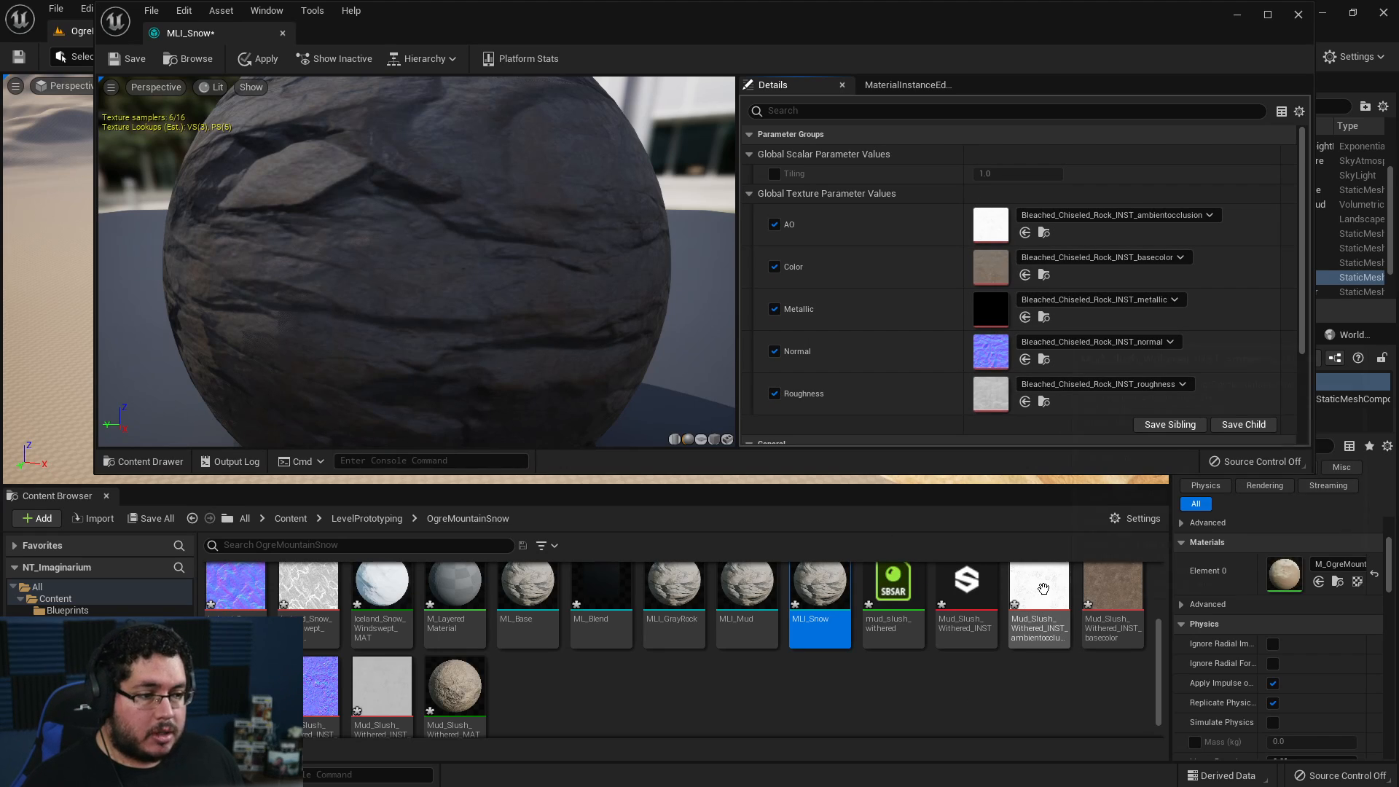
scroll(693, 693, "up", 2)
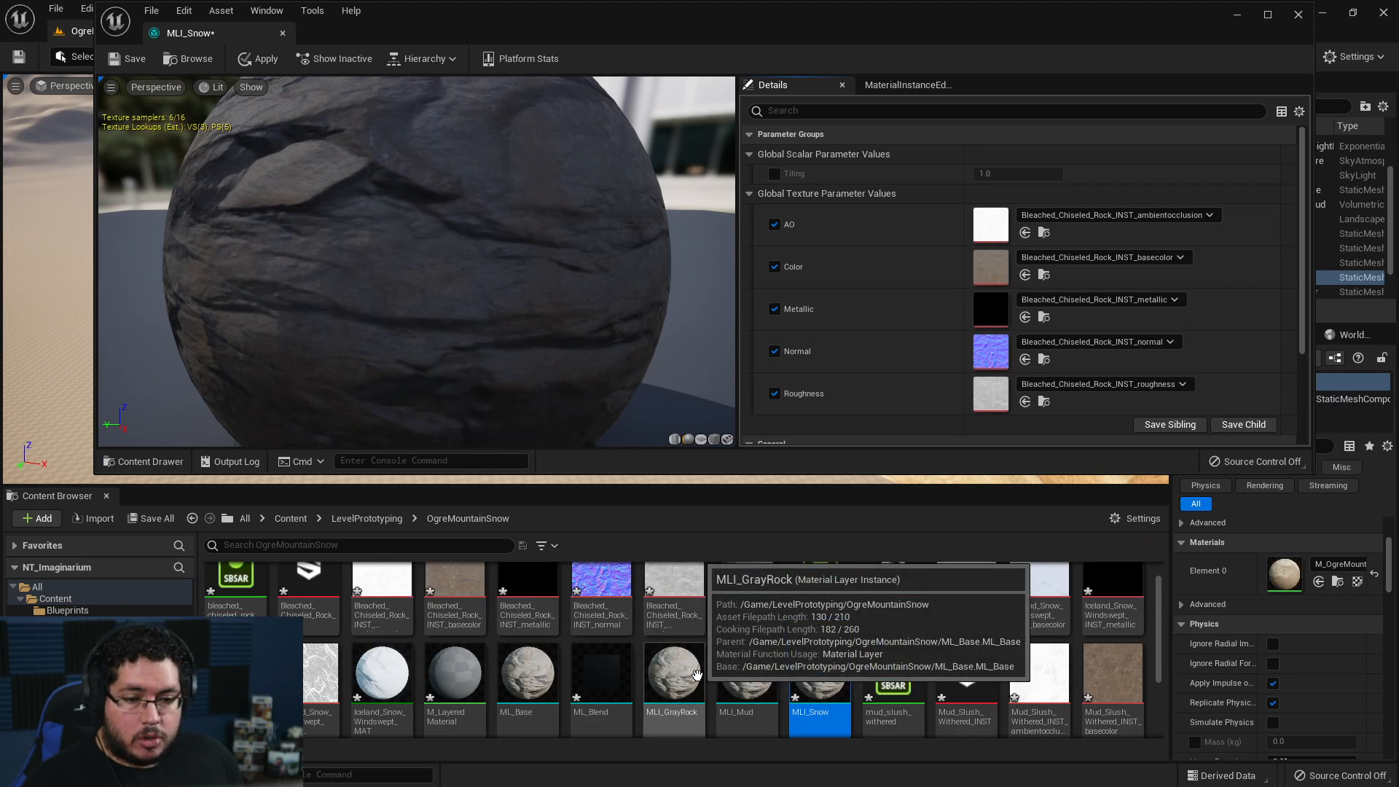
left_click_drag(977, 608, 992, 224)
left_click(1048, 617)
left_click_drag(1047, 617, 992, 267)
left_click(1126, 612)
left_click_drag(1126, 612, 991, 309)
left_click_drag(342, 637, 996, 352)
left_click_drag(320, 698, 1027, 408)
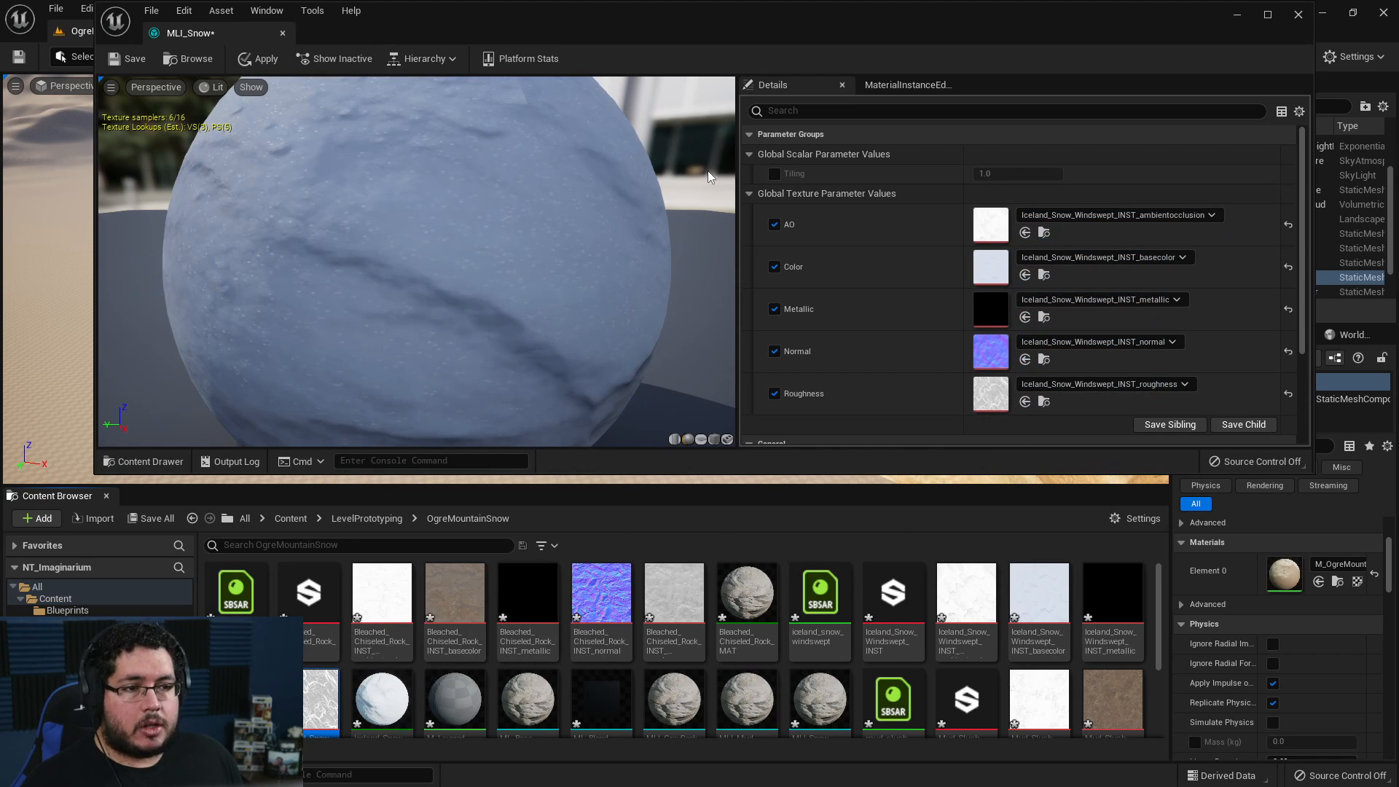
left_click(116, 63)
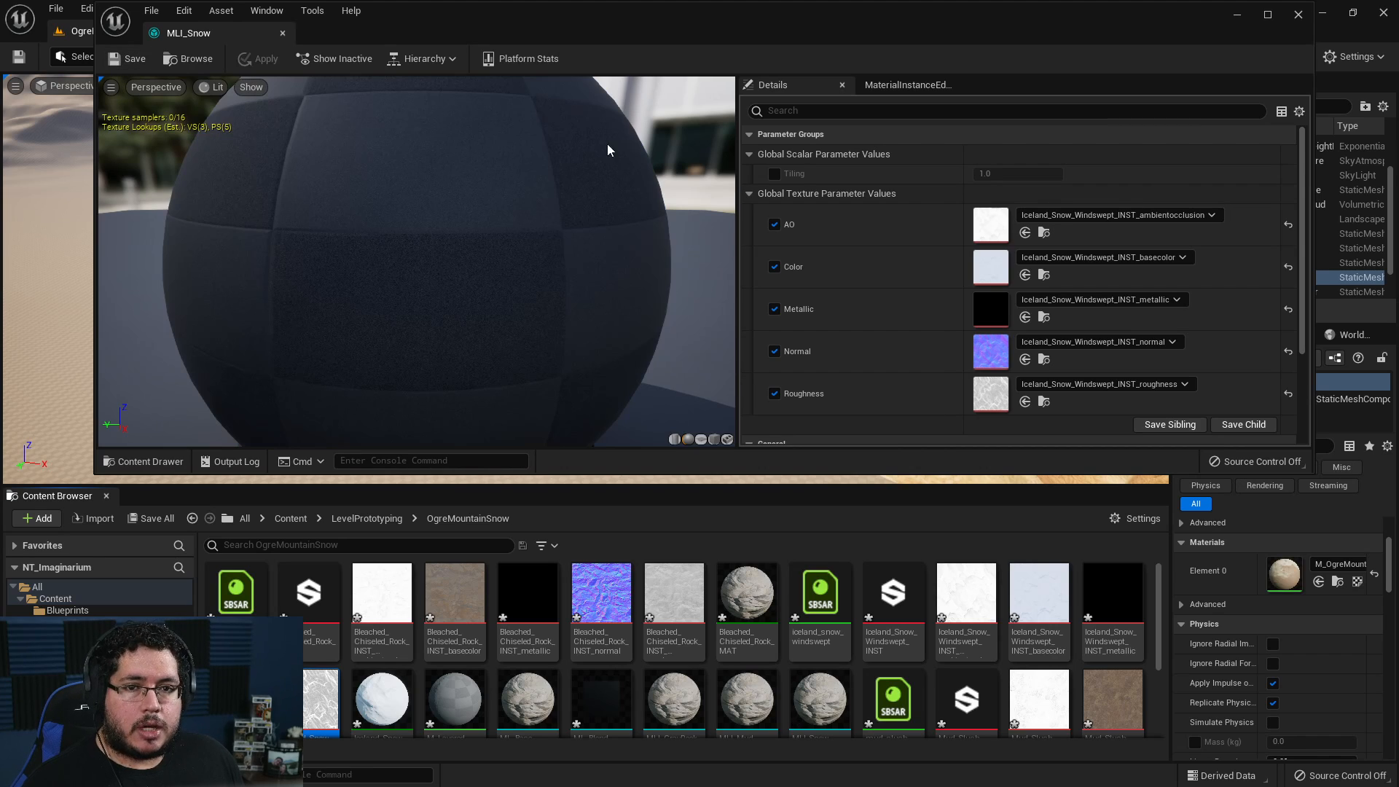
left_click(1298, 15)
- Delete the duplicate ogre meshes Ogre_high2, Ogre_high3 and Ogre_high4 from the level, keeping Ogre_high
right_click_drag(865, 209, 865, 209)
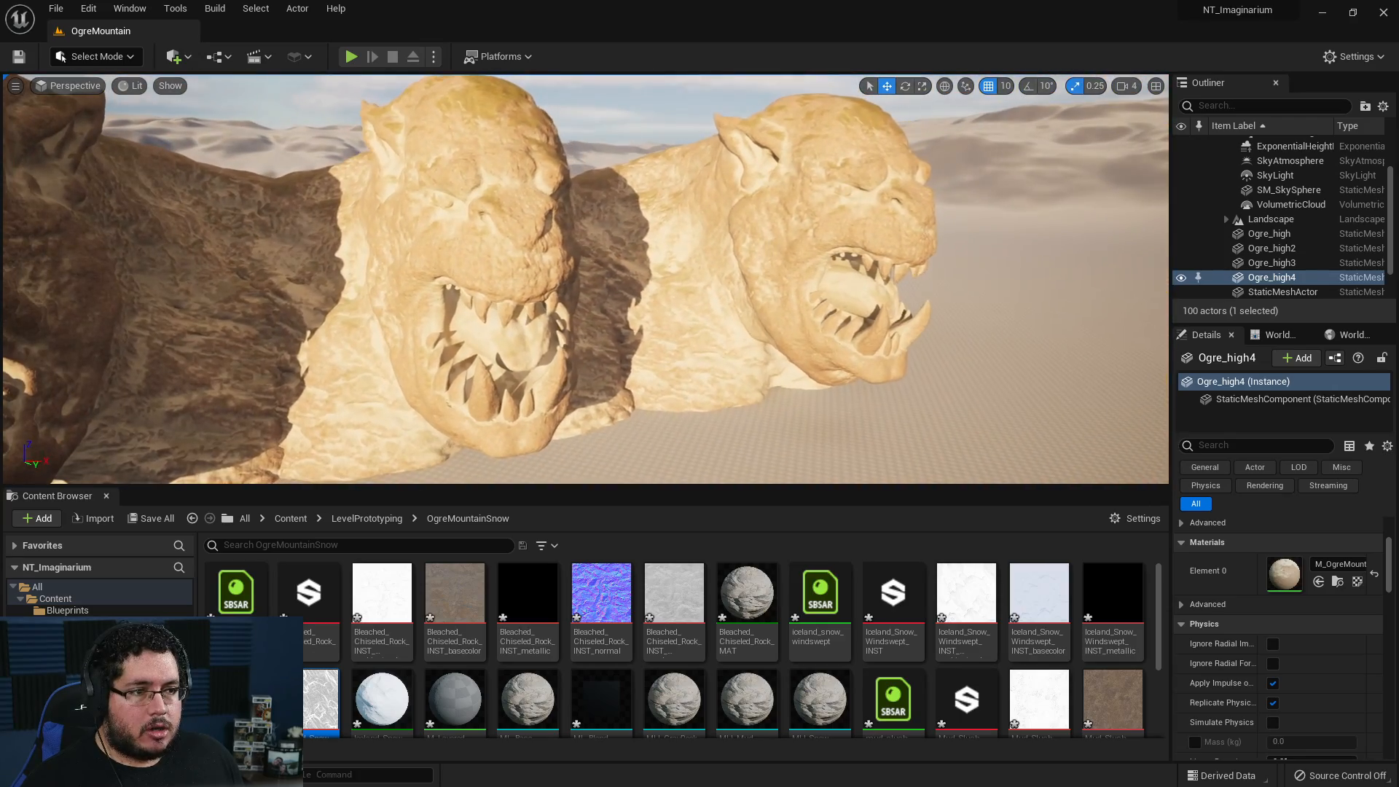
left_click(697, 238)
key("Delete")
right_click_drag(697, 237, 697, 238)
left_click(240, 284)
key("Delete")
right_click_drag(240, 284, 240, 284)
- Enlarge the Content Browser, open the ML_Blend graph and move the Input Top Layer node closer to the Input Bottom Layer node
left_click_drag(685, 488, 703, 367)
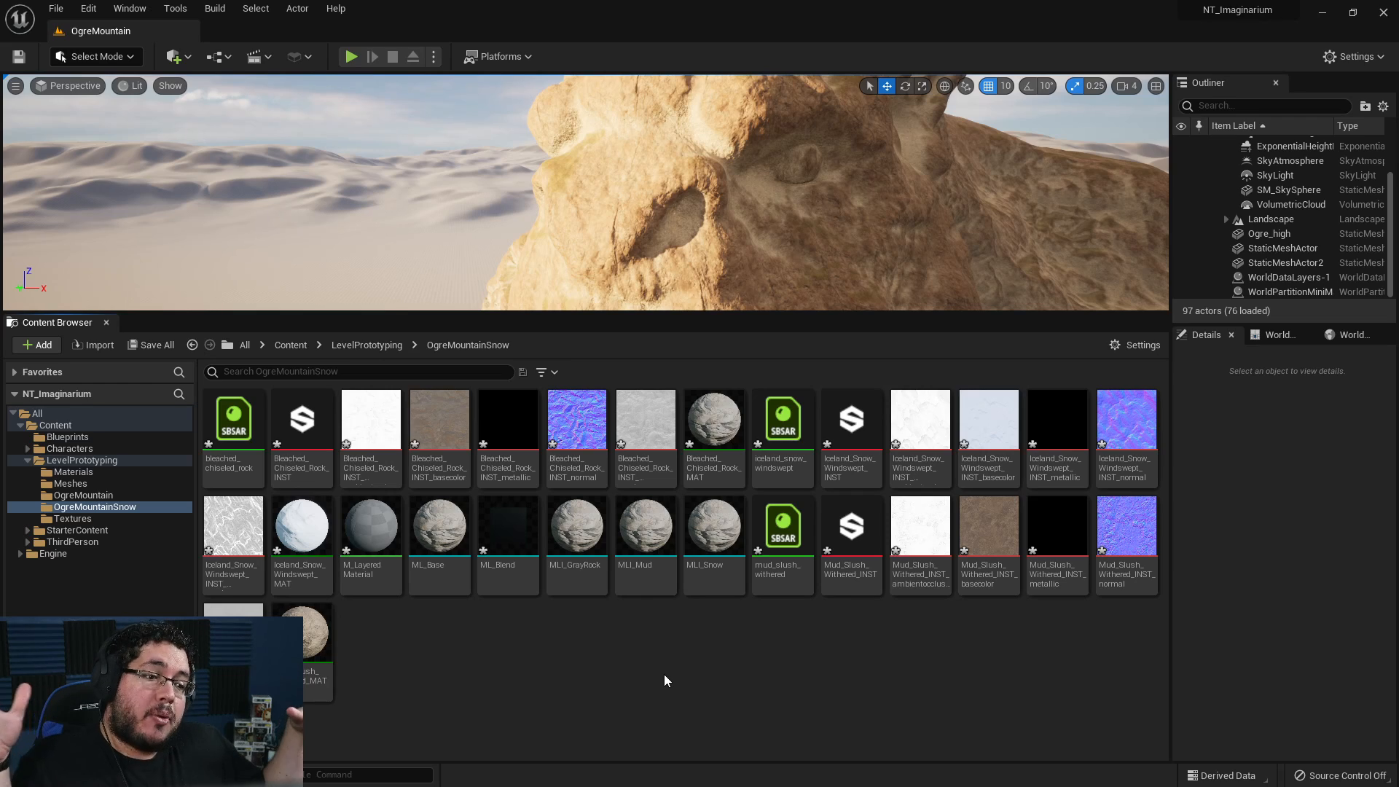
double_click(496, 537)
left_click_drag(886, 8, 912, 3)
scroll(910, 453, "down", 1)
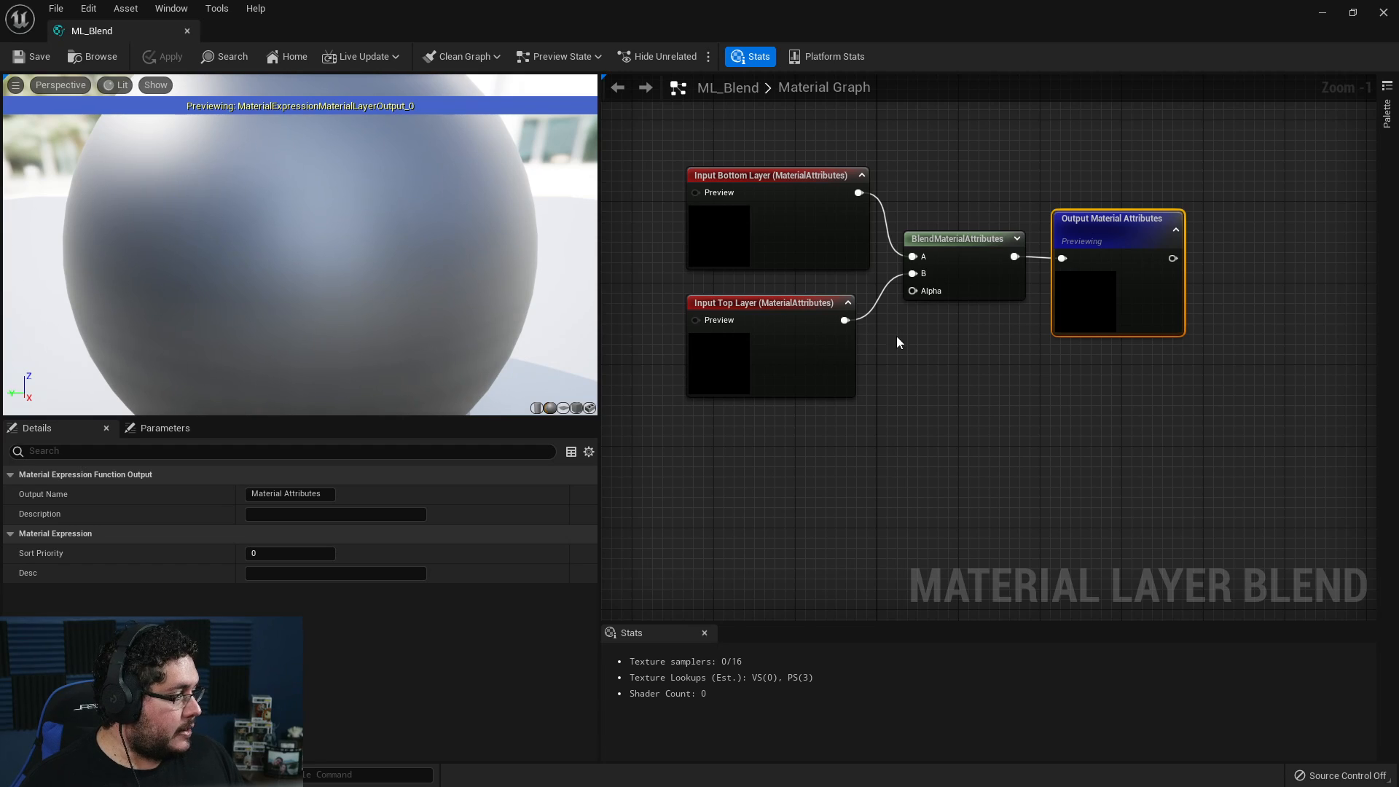
left_click(768, 173)
left_click(784, 306)
left_click_drag(789, 319, 798, 309)
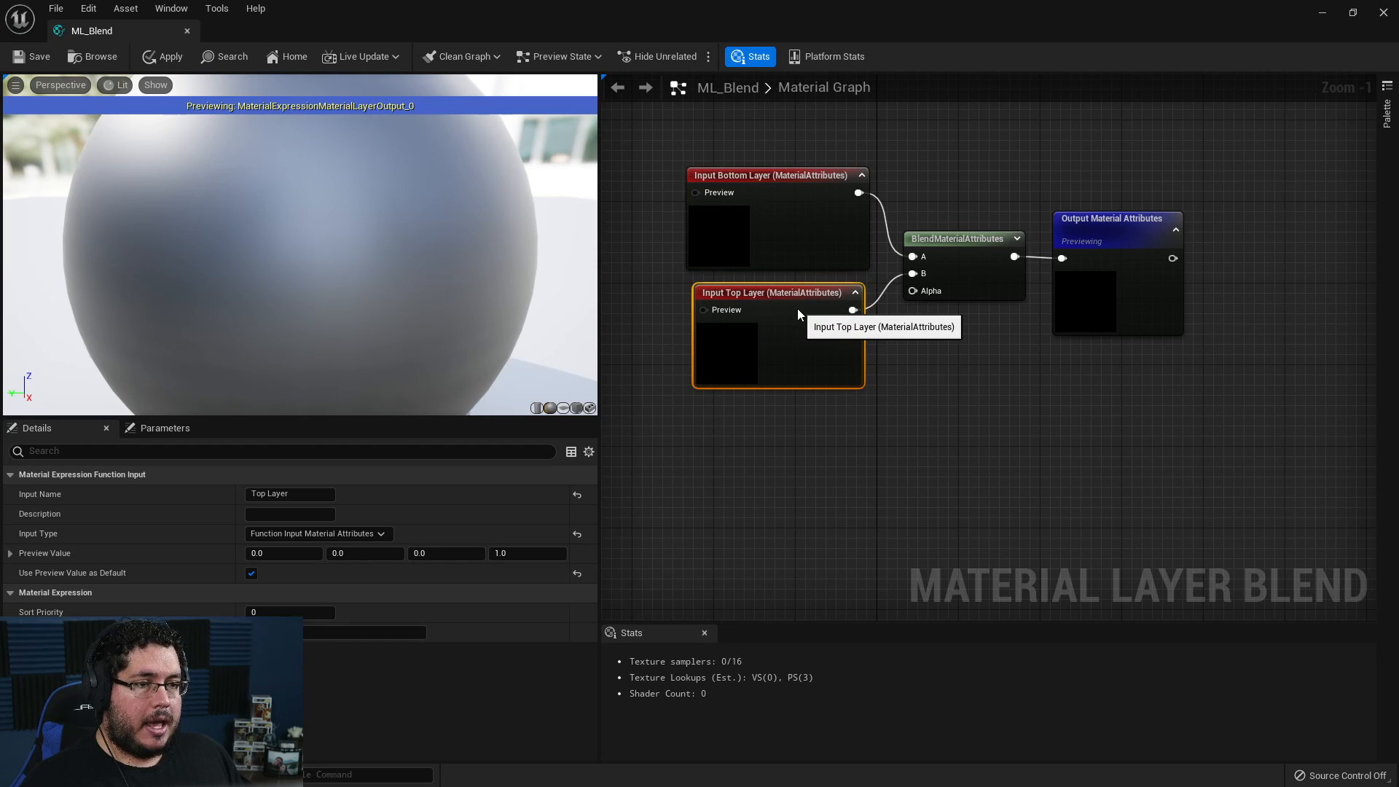
right_click_drag(856, 343, 852, 304)
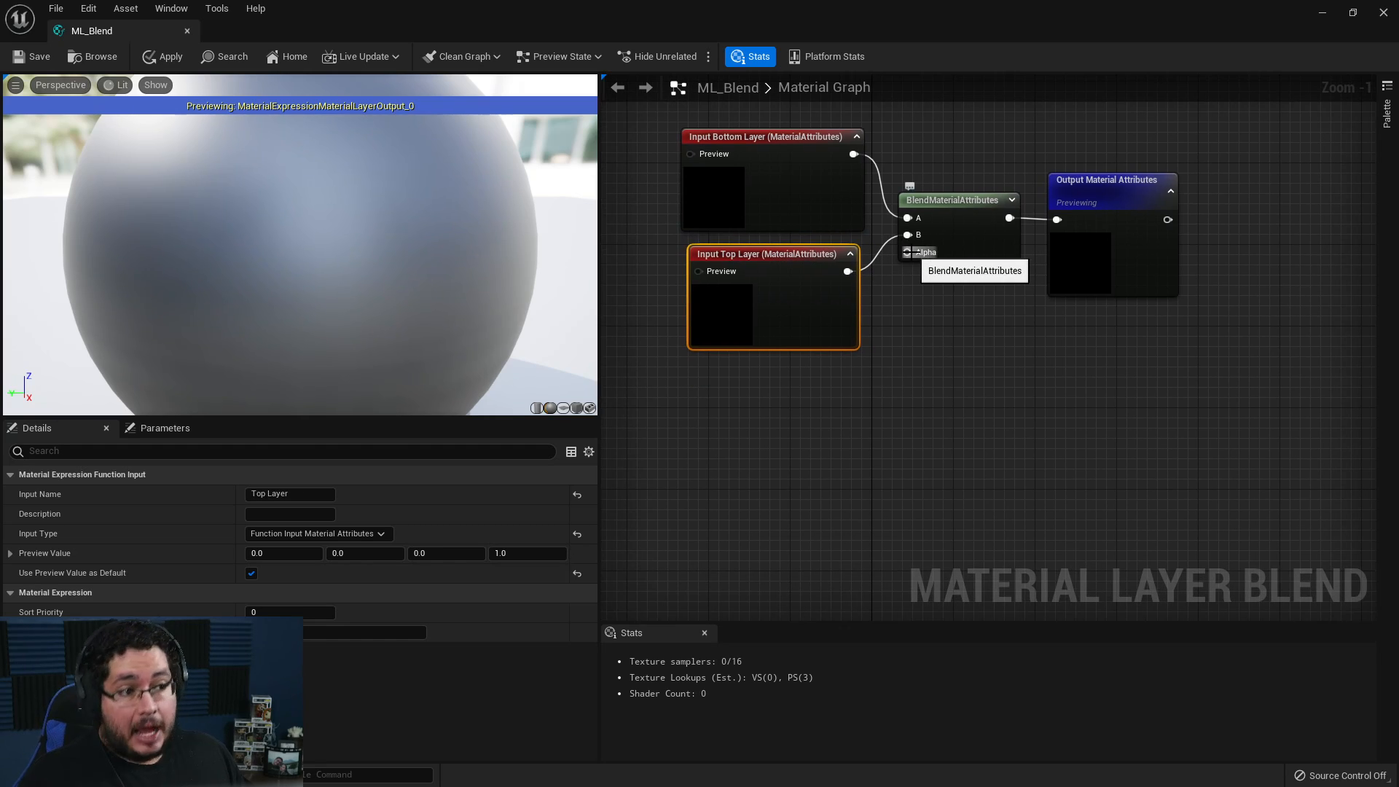
- Add a Texture Sample node below the Input Top Layer node, convert it to a parameter and name it Mask
right_click_drag(872, 484, 951, 380)
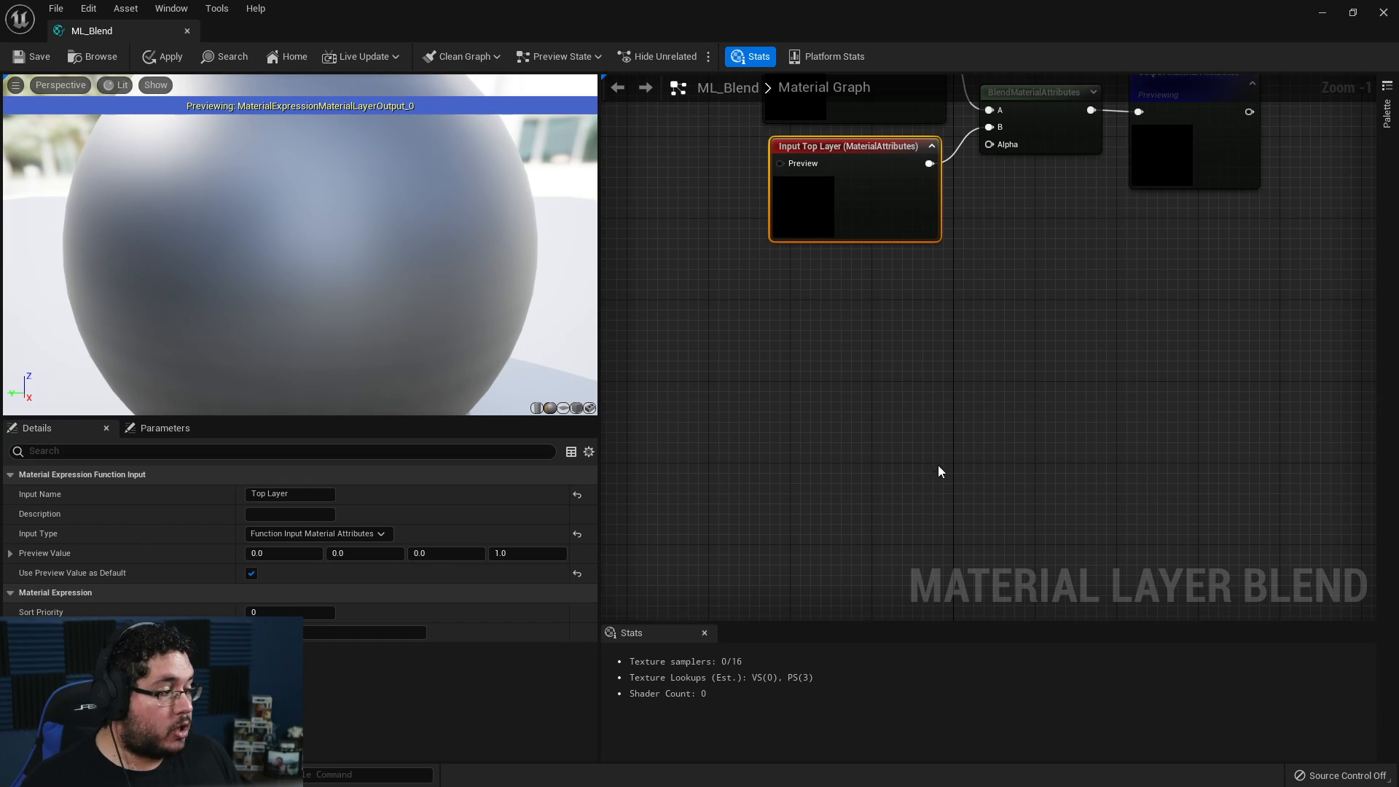
right_click(800, 402)
type("textue")
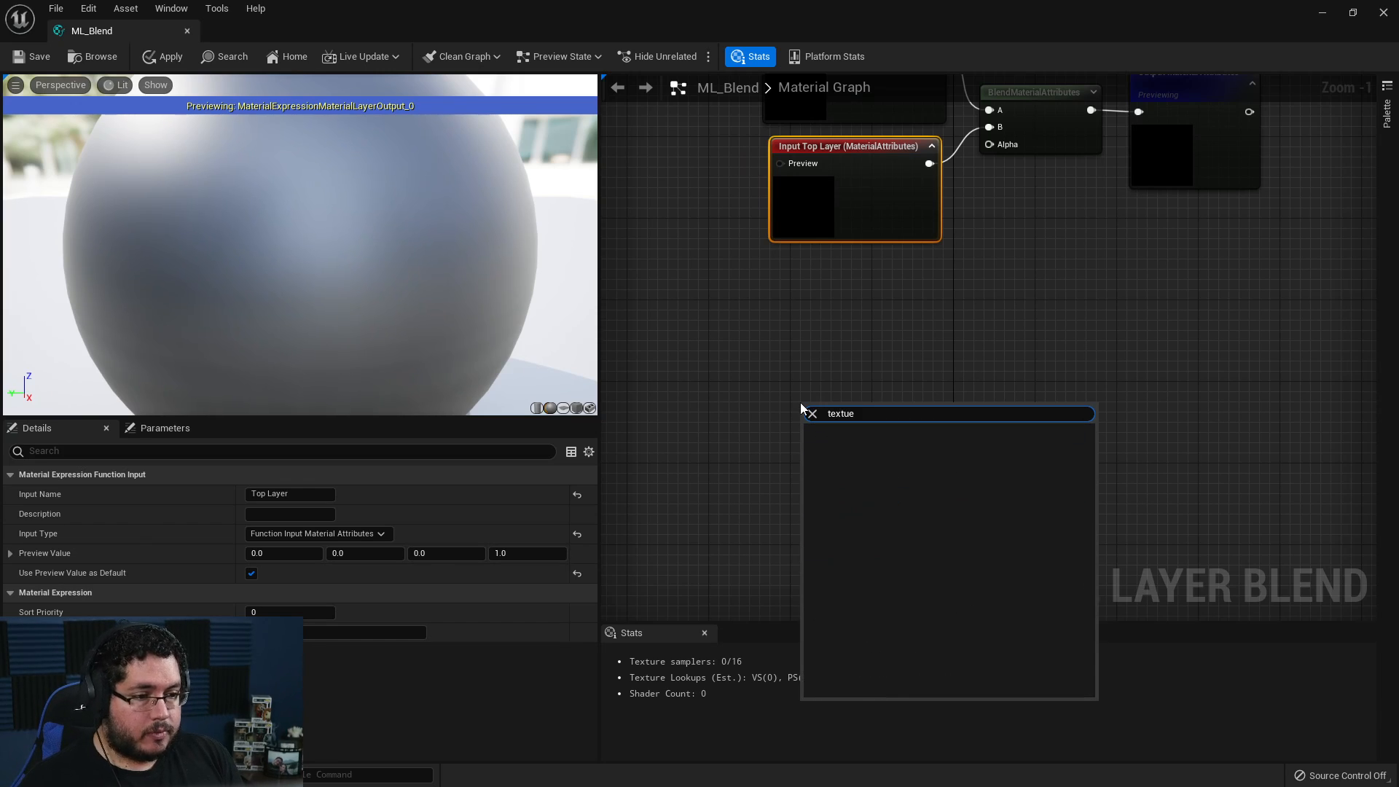
key("BackSpace")
type("re")
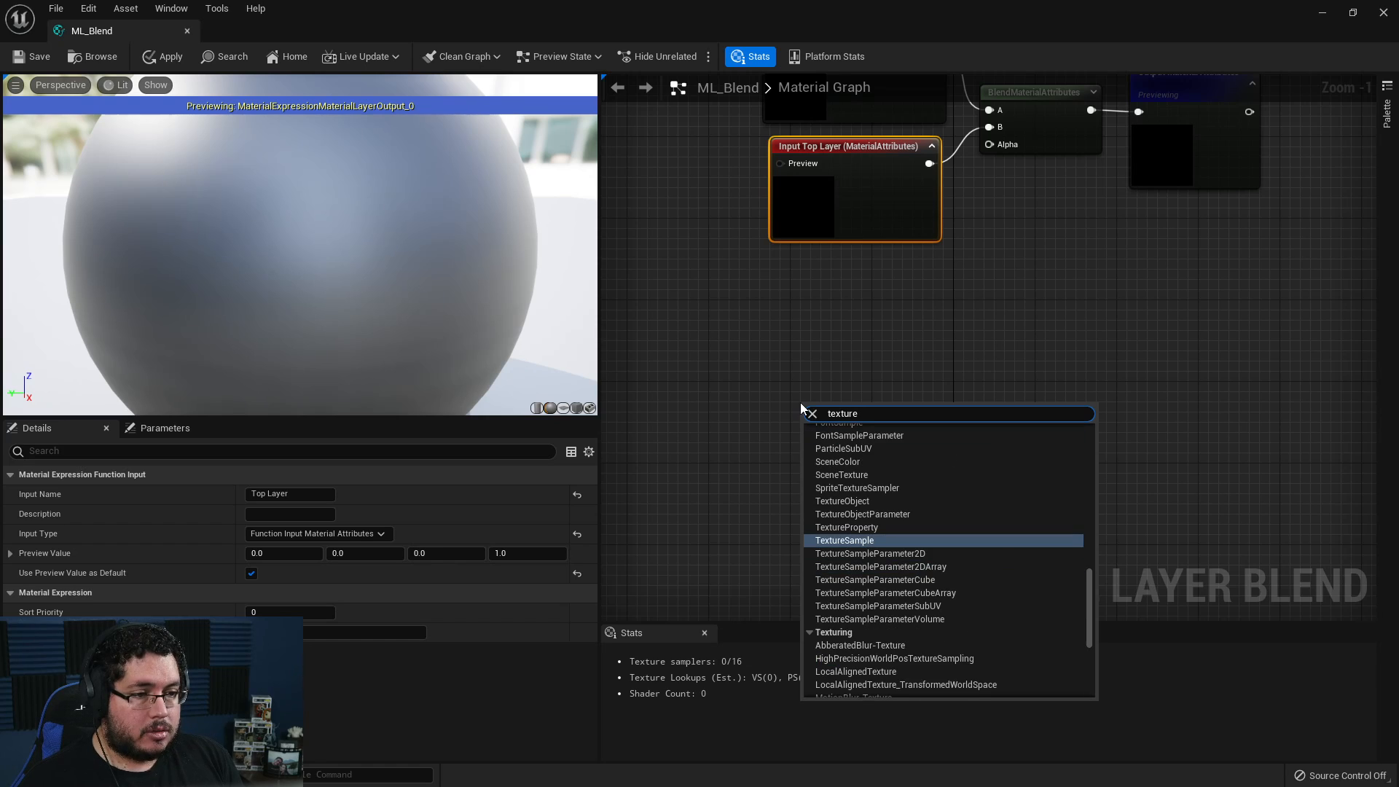
key("Return")
left_click_drag(857, 413, 820, 336)
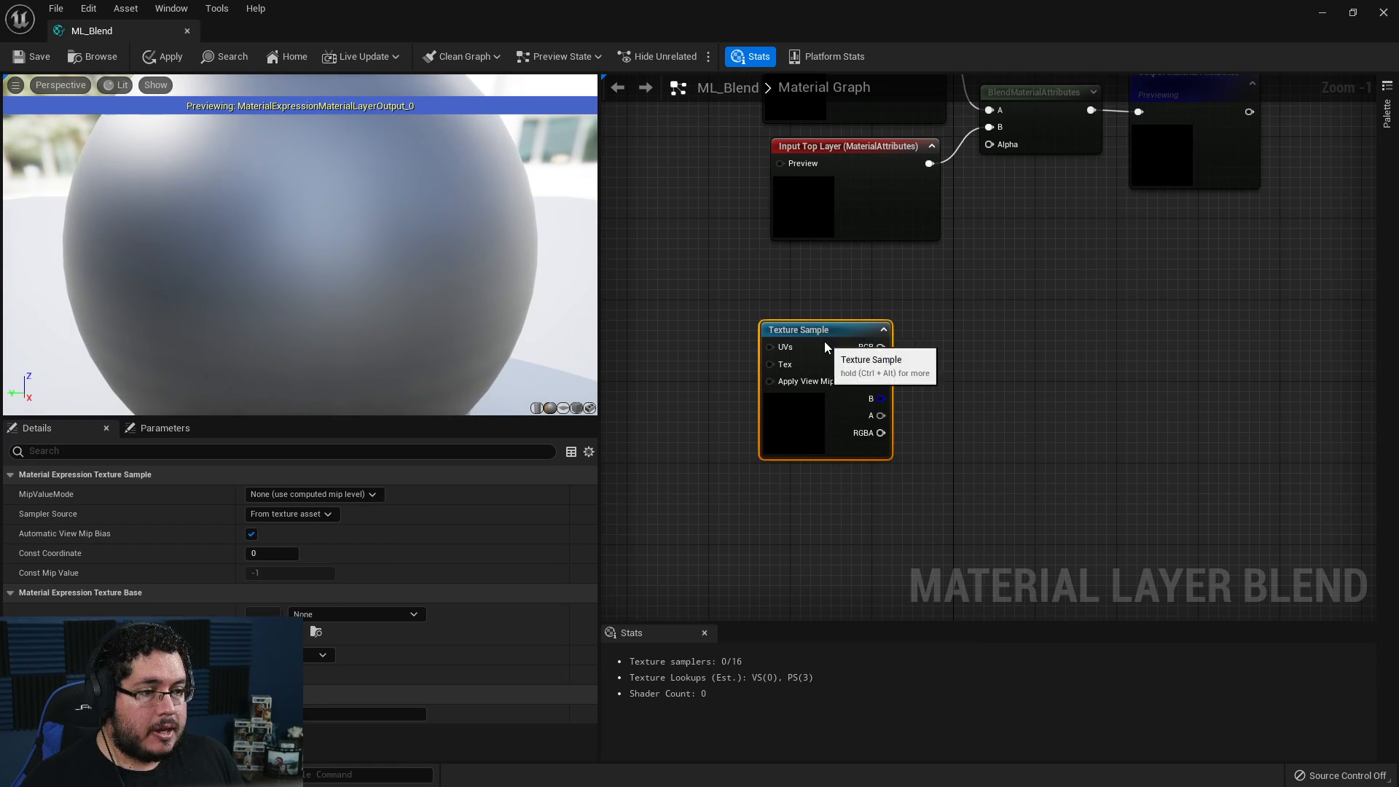
right_click(822, 339)
left_click(904, 401)
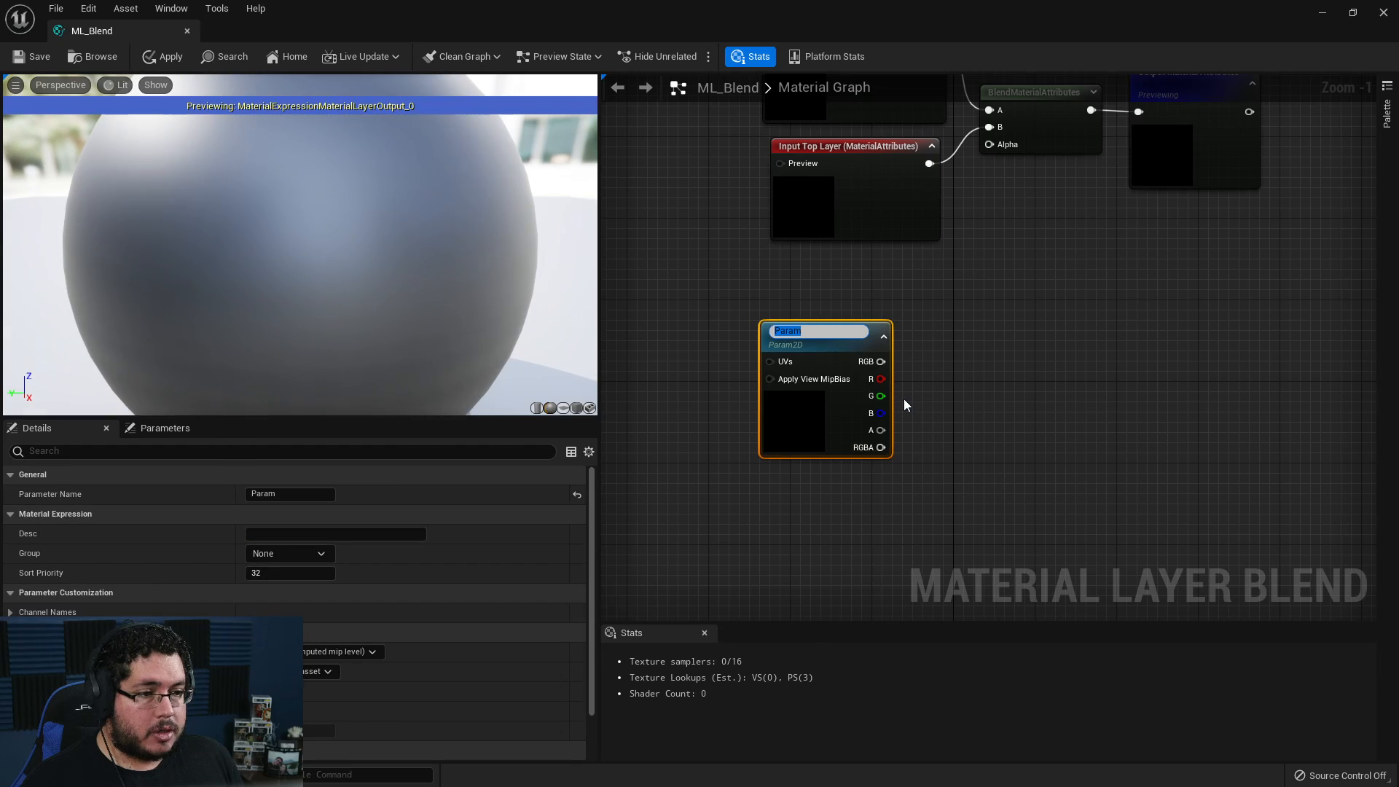
type("Mask")
key("Return")
right_click_drag(904, 400, 882, 371)
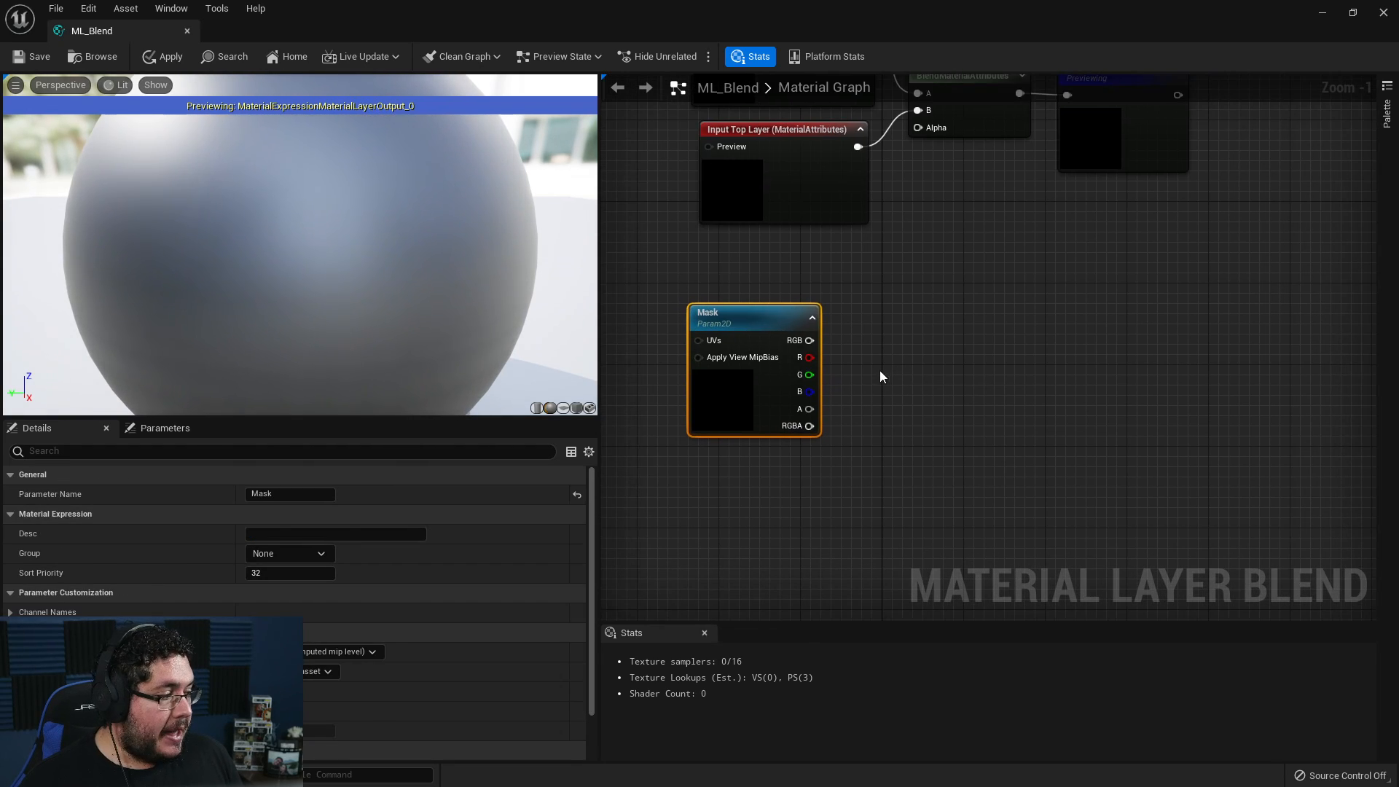
left_click_drag(810, 342, 843, 337)
type("append")
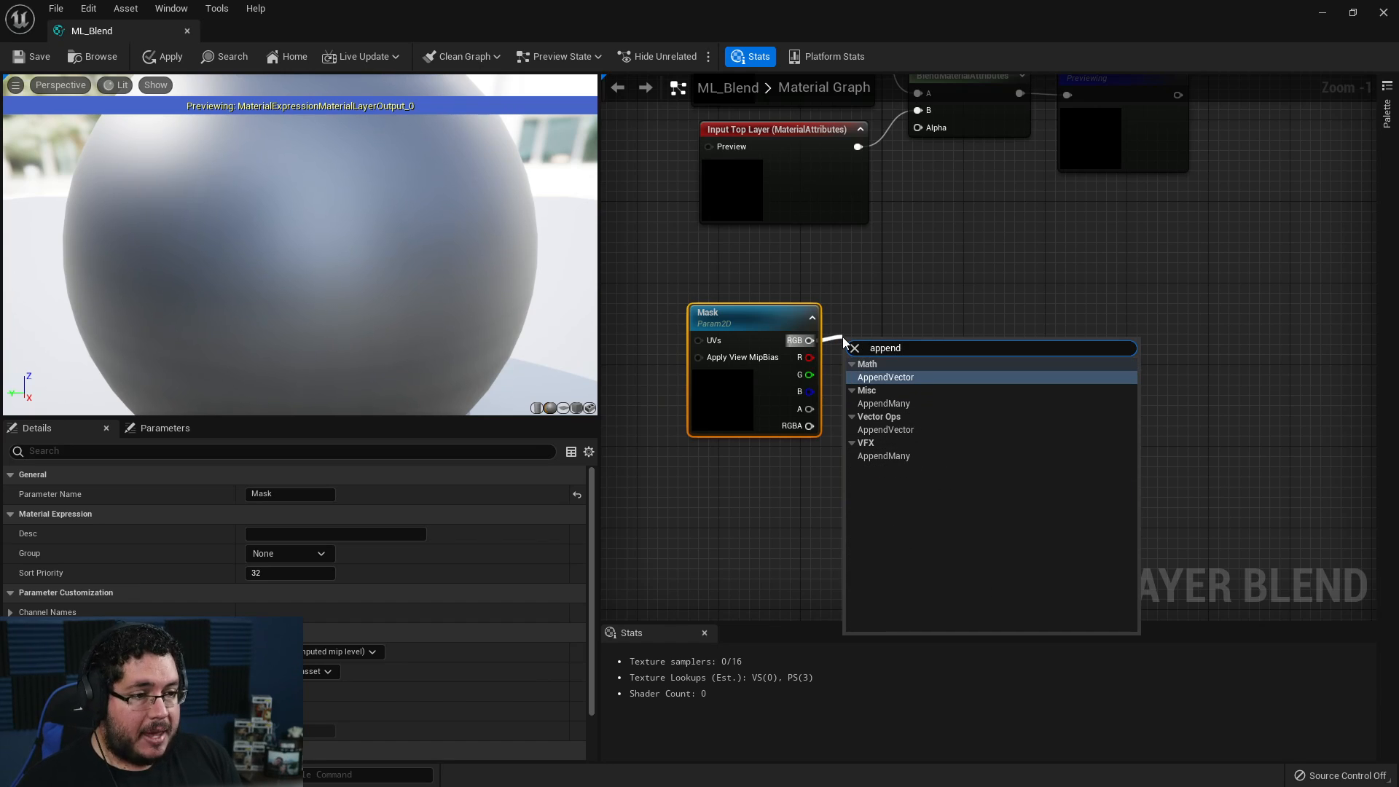
key("Return")
key("Delete")
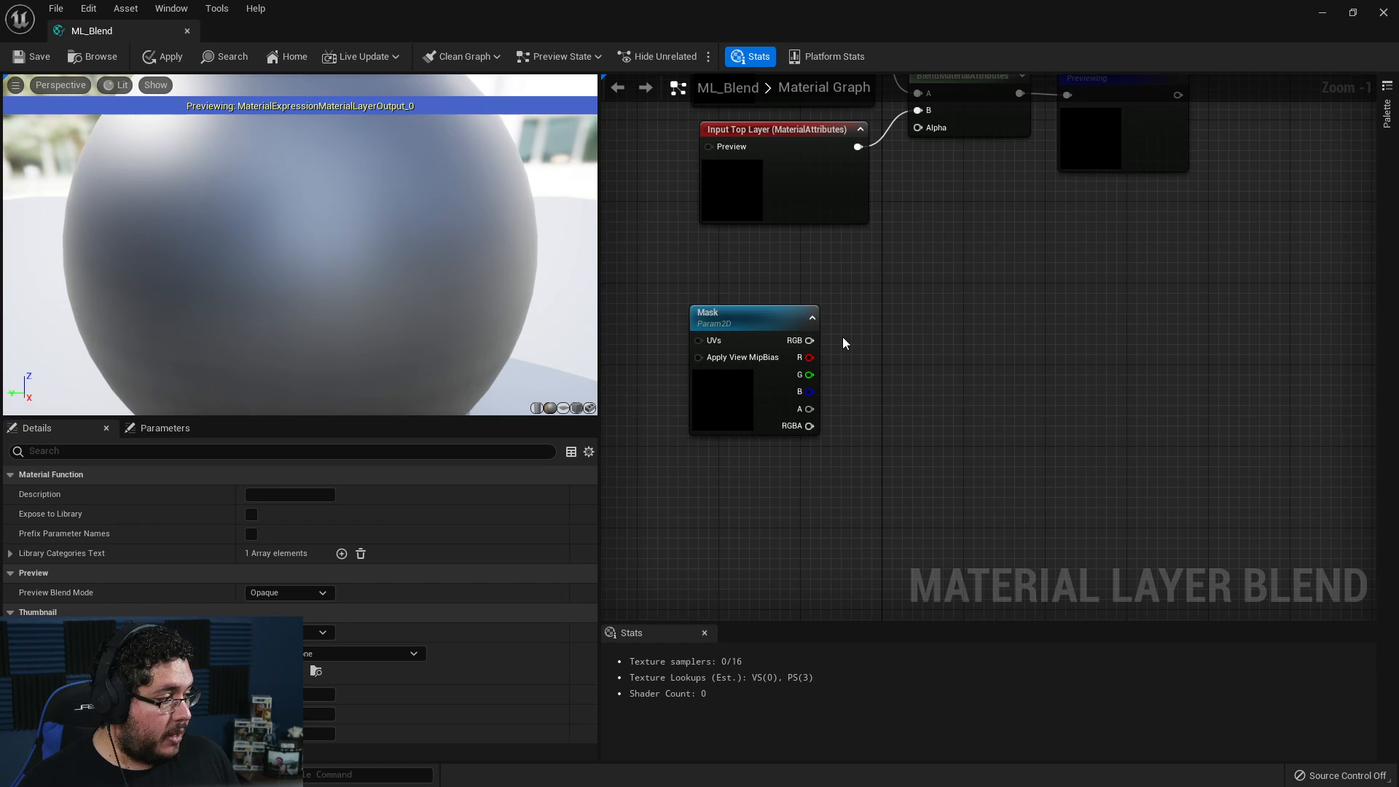
- Add an AppendVector node that takes the Mask texture's RGB output as A and its alpha output as B
left_click_drag(810, 341, 869, 336)
type("ap")
key("Return")
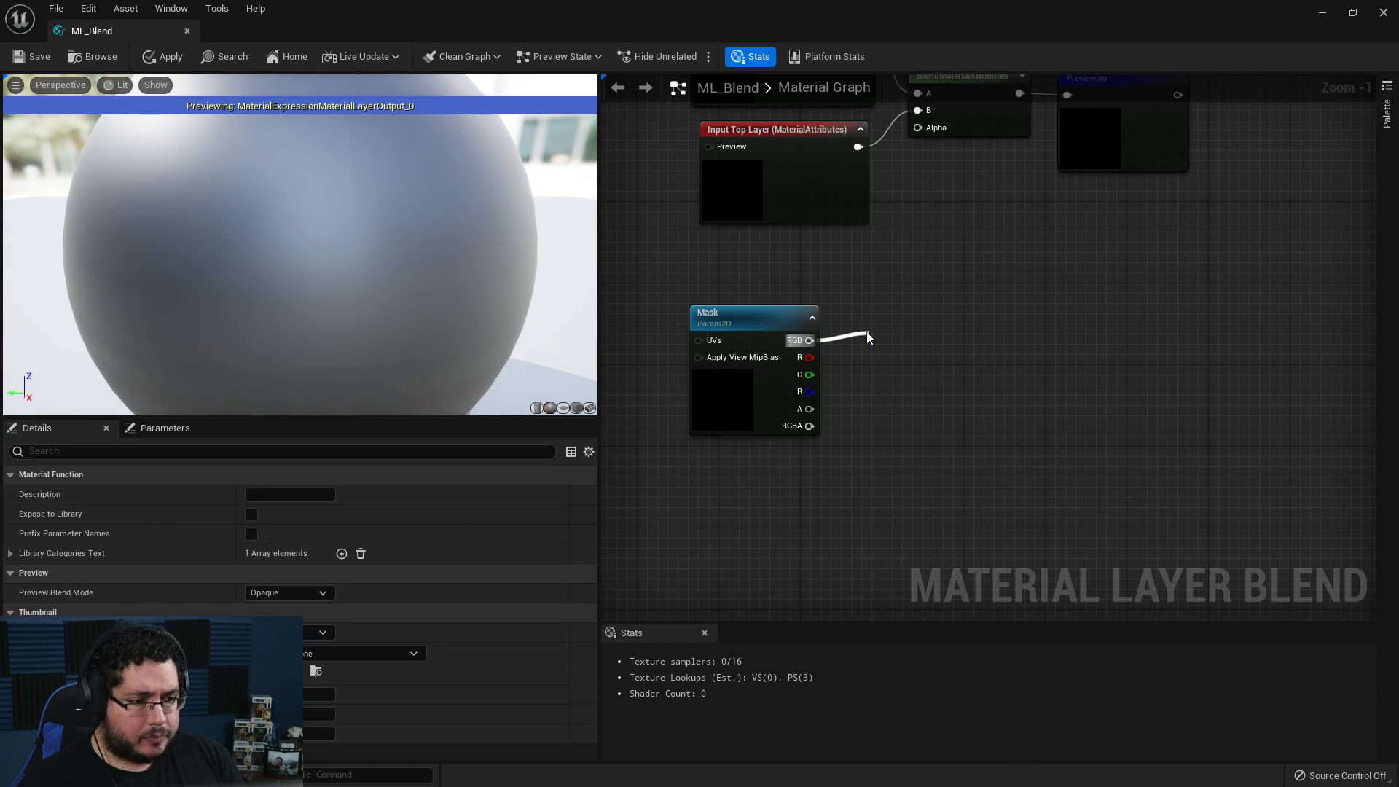
left_click_drag(818, 414, 871, 323)
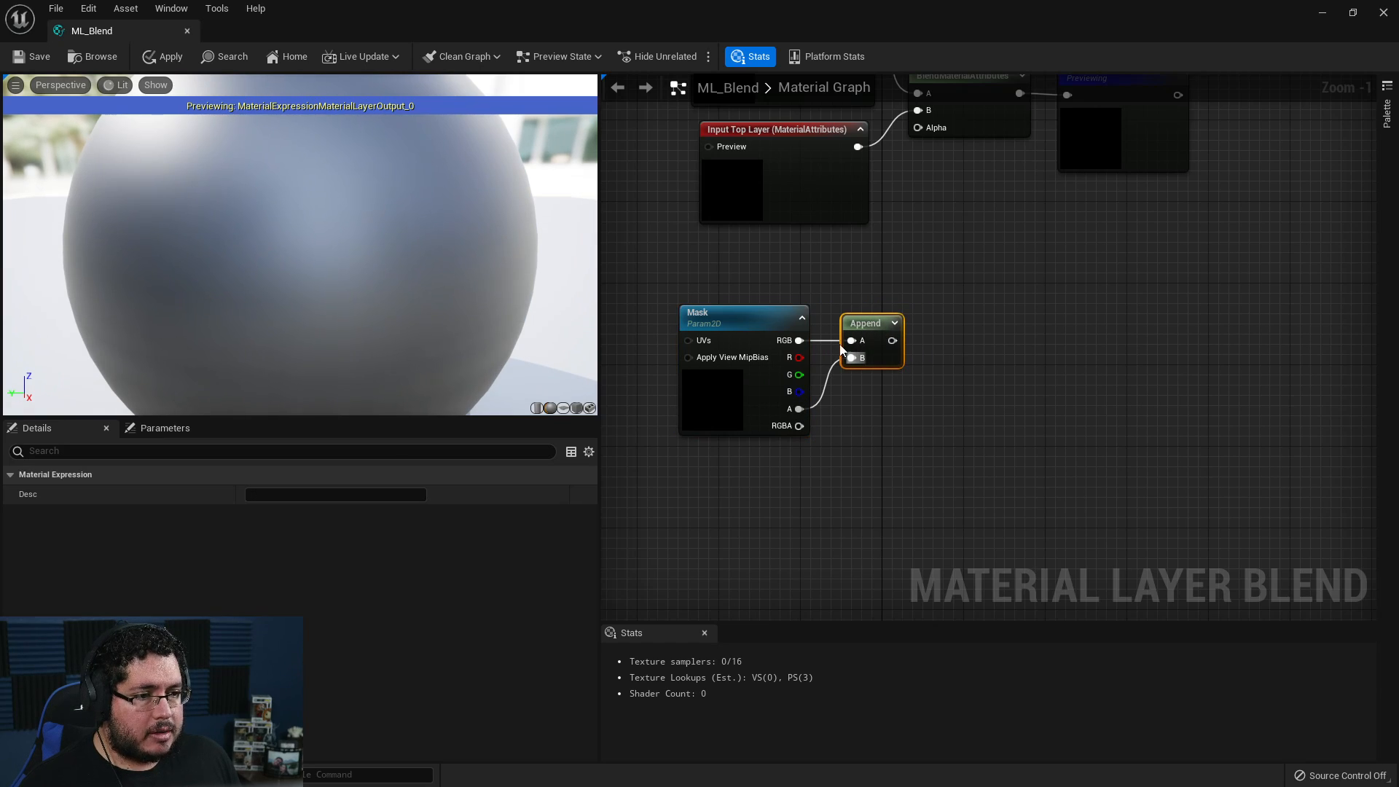
right_click_drag(893, 375, 847, 362)
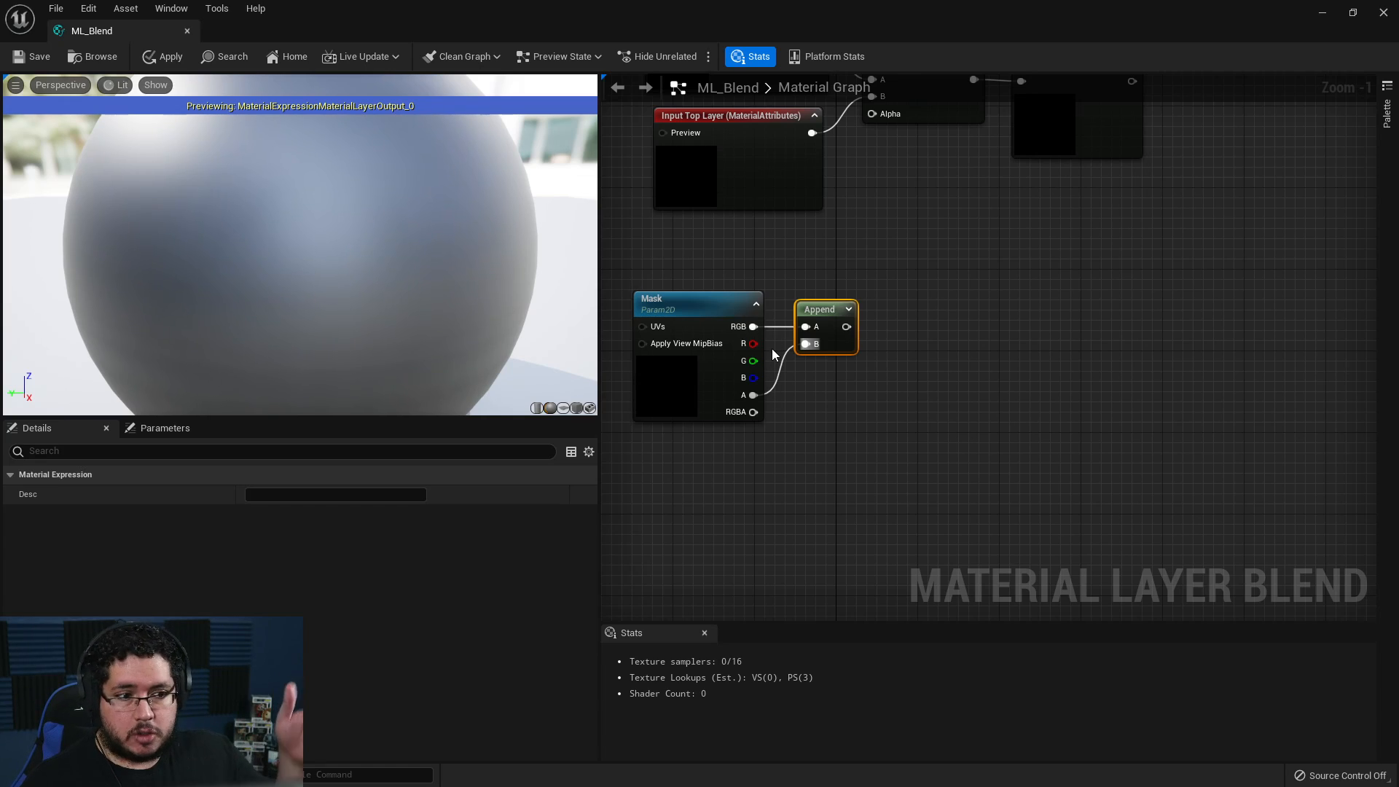
right_click_drag(916, 360, 885, 368)
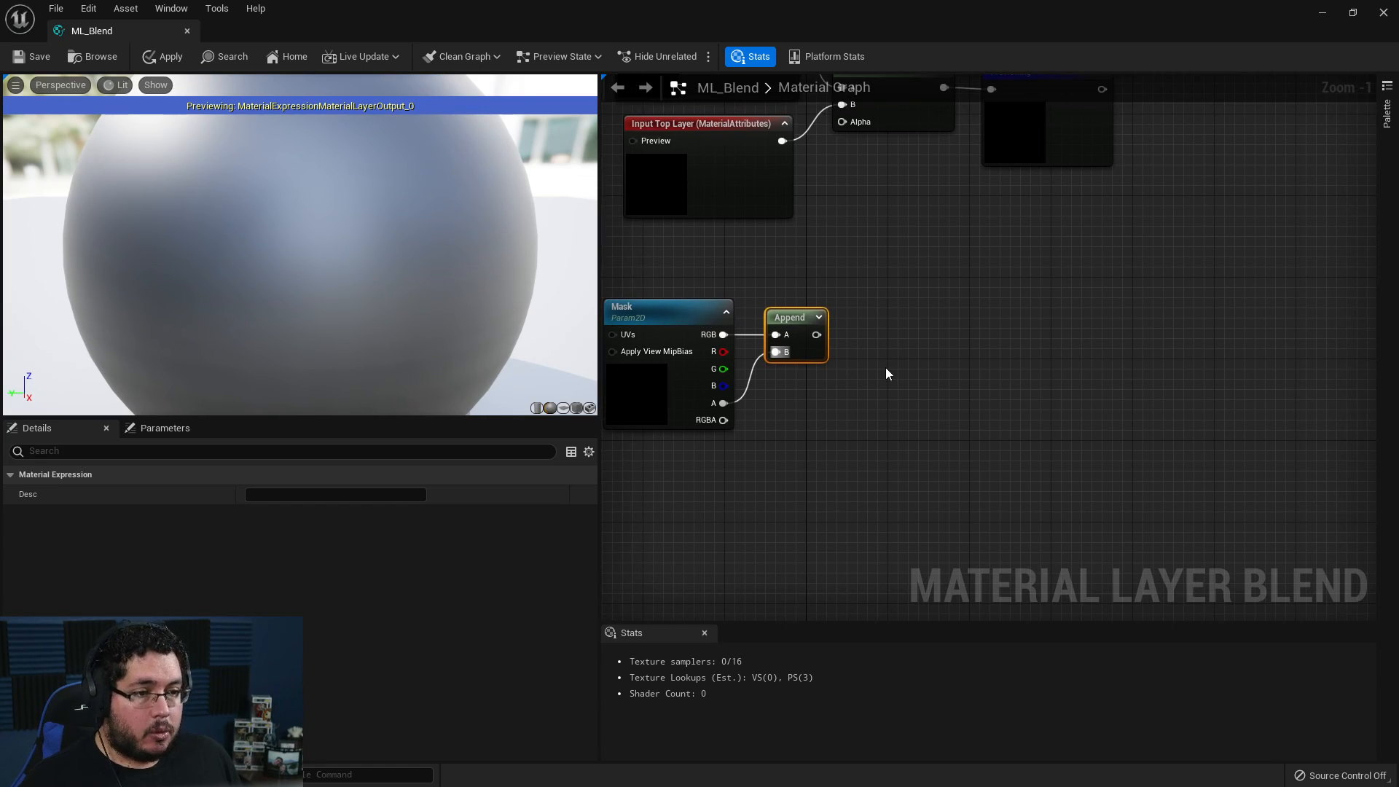
left_click_drag(816, 335, 857, 315)
type("mask")
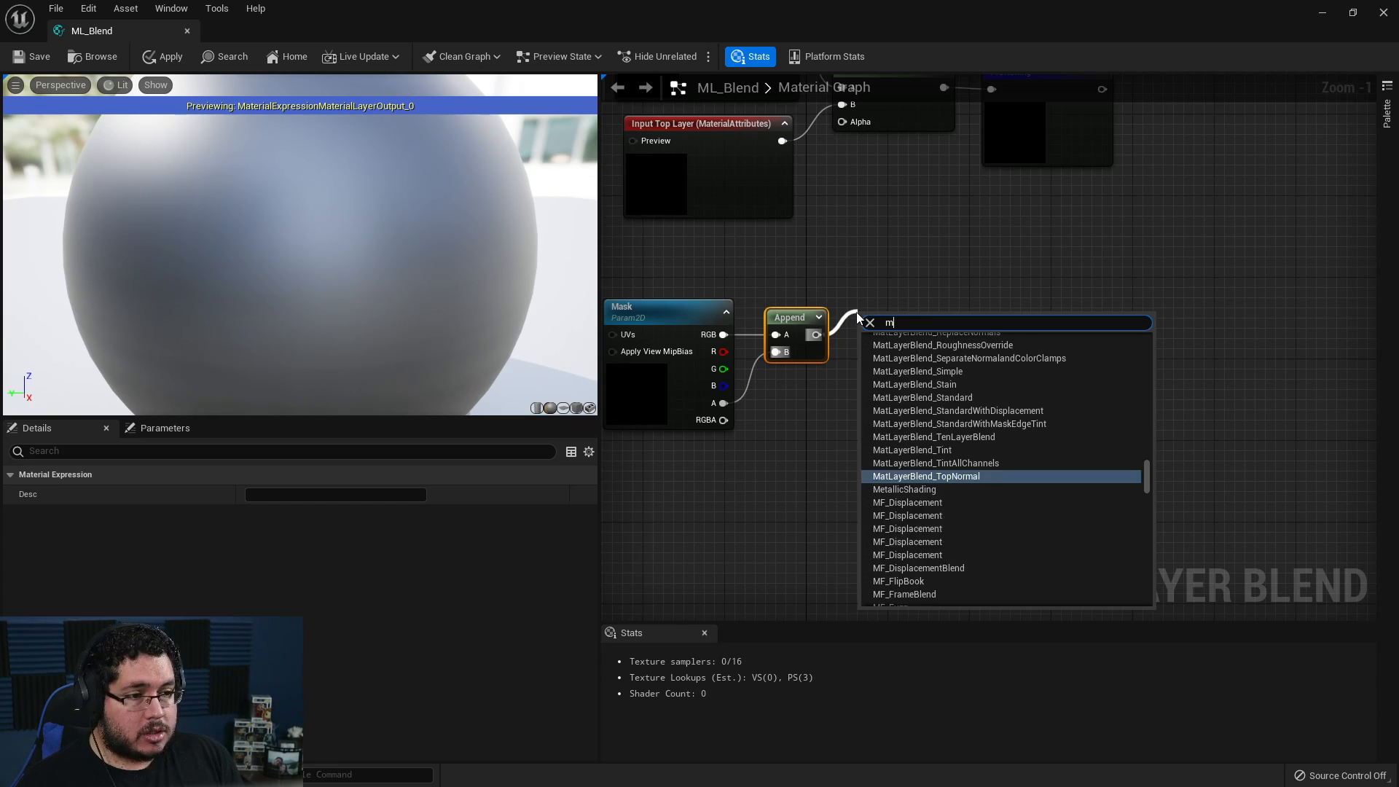
left_click(875, 280)
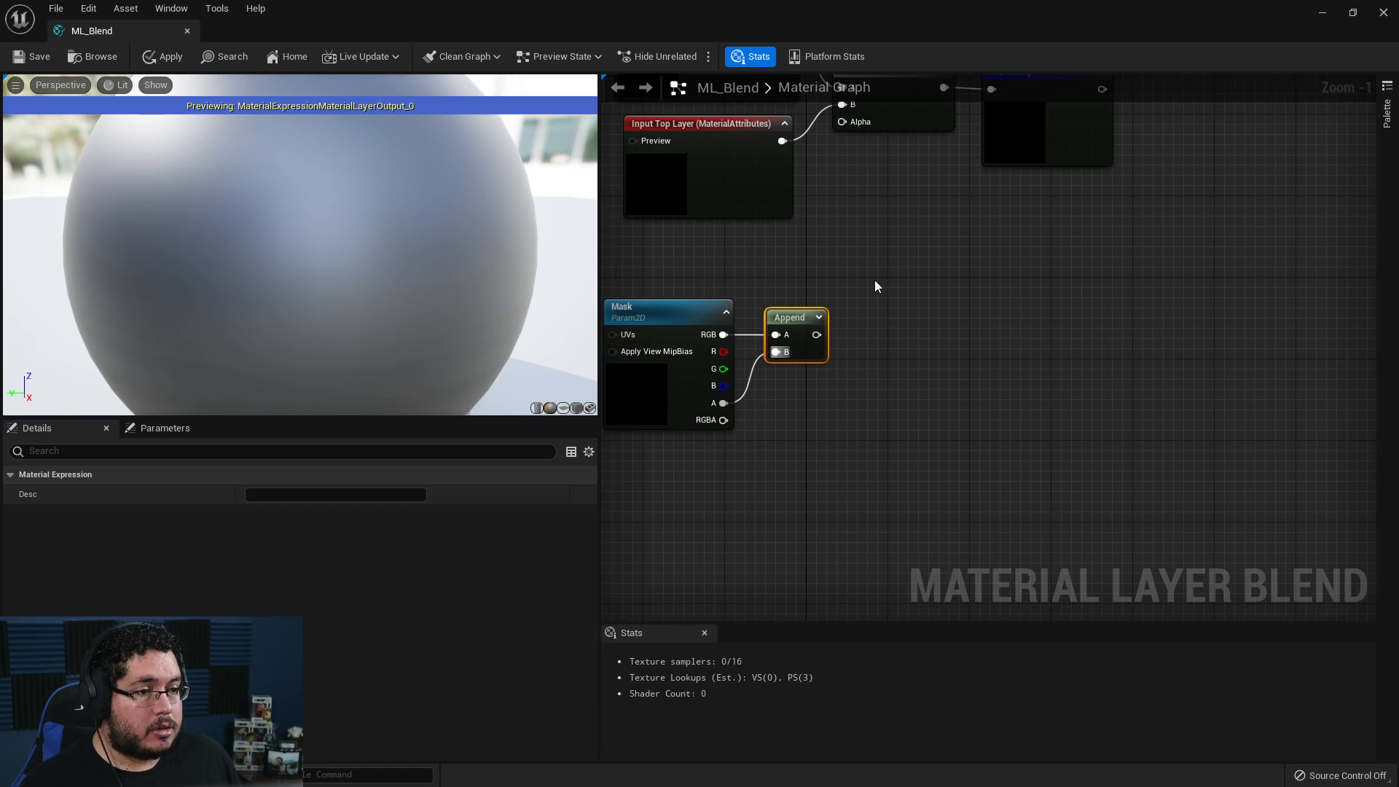
- Add a ChannelMaskParameter node named Mask and connect the Append output to its input
right_click(875, 280)
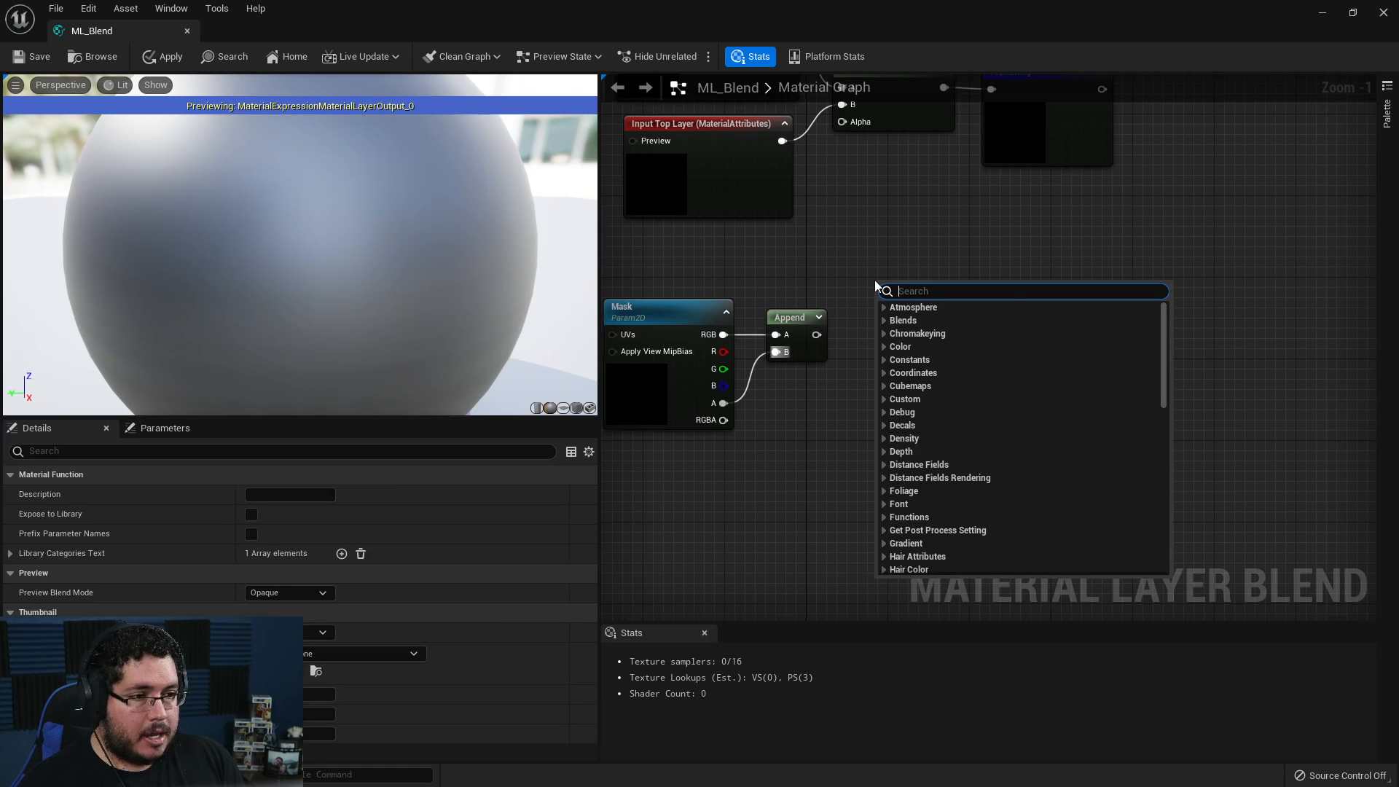
type("channel")
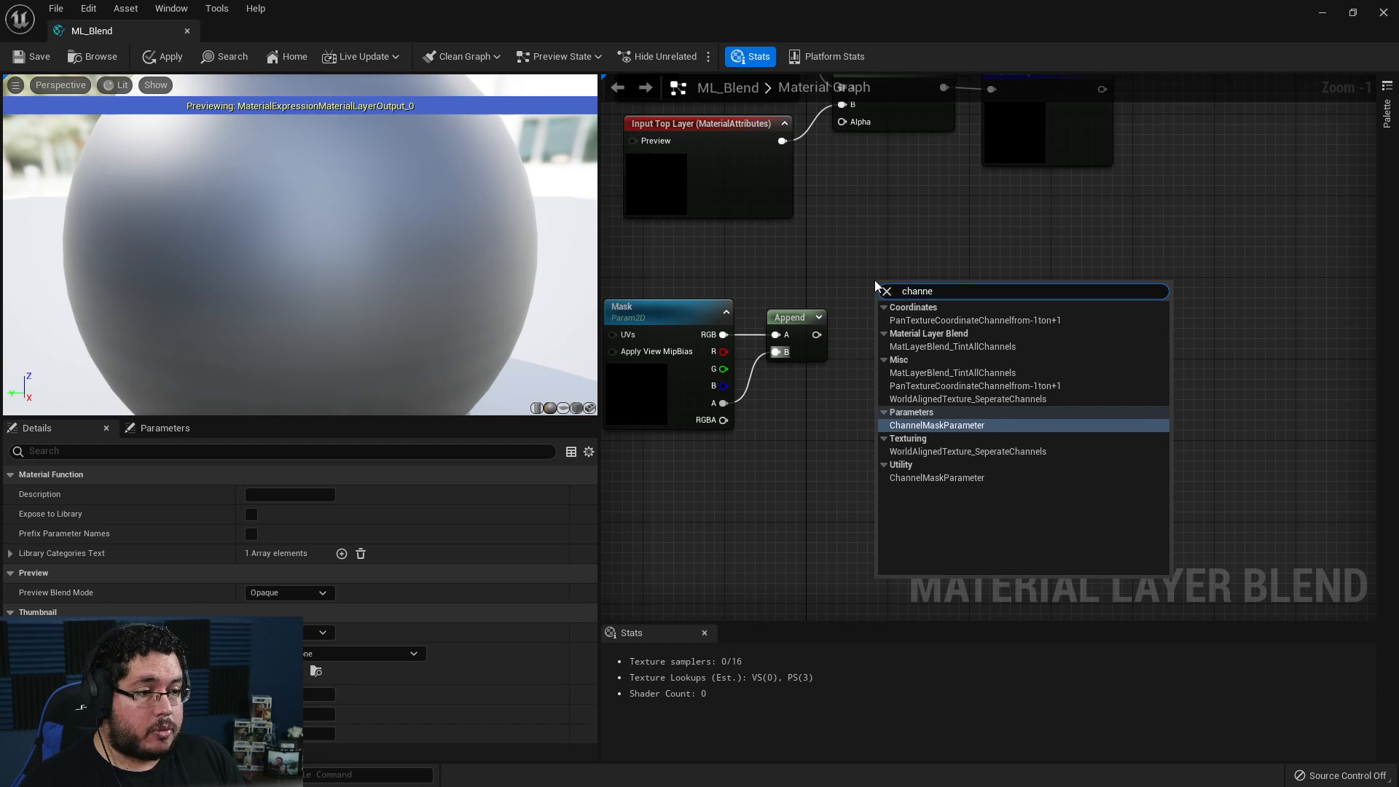
key("Return")
type("Mask")
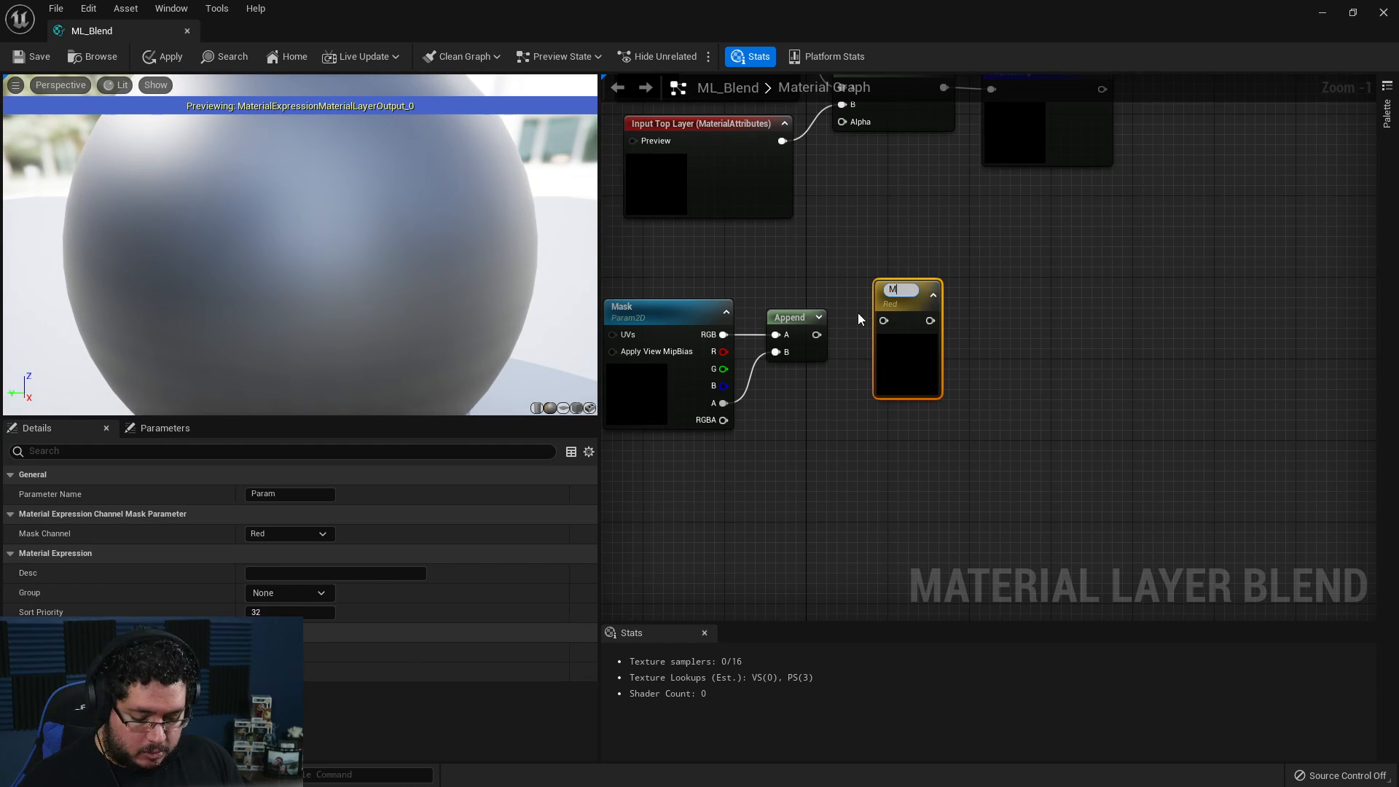
key("Return")
left_click_drag(821, 335, 884, 317)
right_click_drag(856, 193, 820, 269)
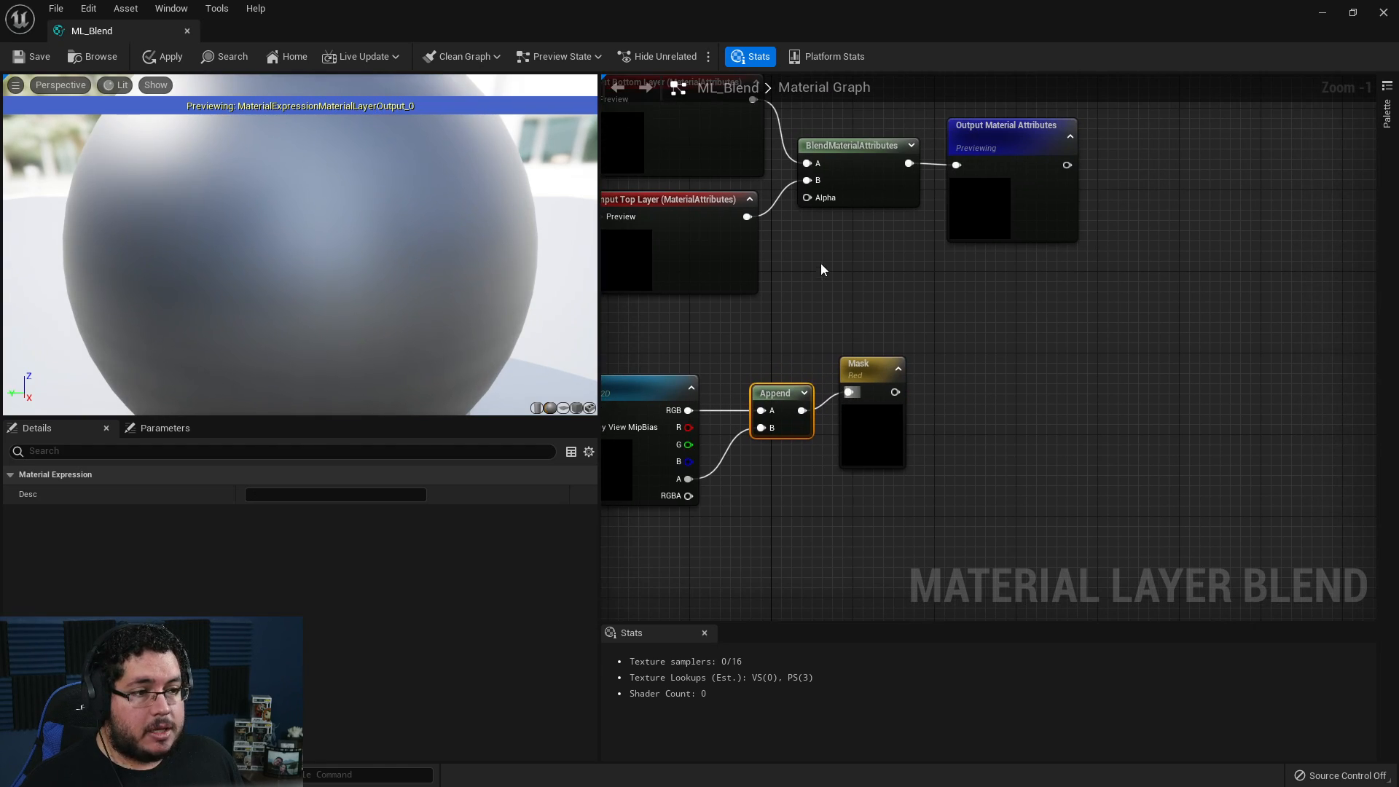
- Connect the Mask channel parameter's output to the Alpha input of the BlendMaterialAttributes node
left_click_drag(895, 392, 811, 196)
right_click_drag(817, 348, 916, 304)
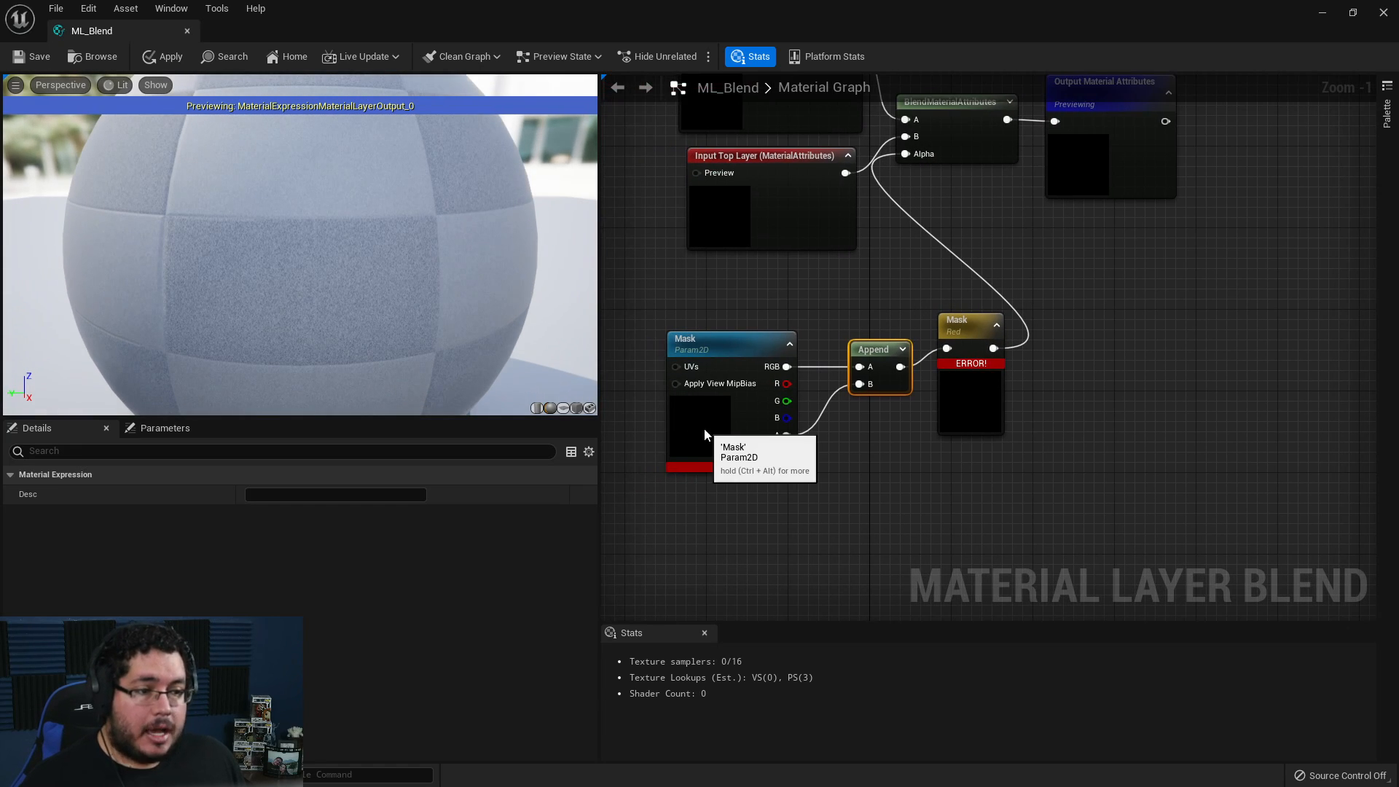
left_click(684, 425)
- Import the Mask, Mask2 and Mask3 blending mask images from the assets Ogre folder in File Explorer into the OgreMountainSnow folder
left_click_drag(594, 7, 662, 35)
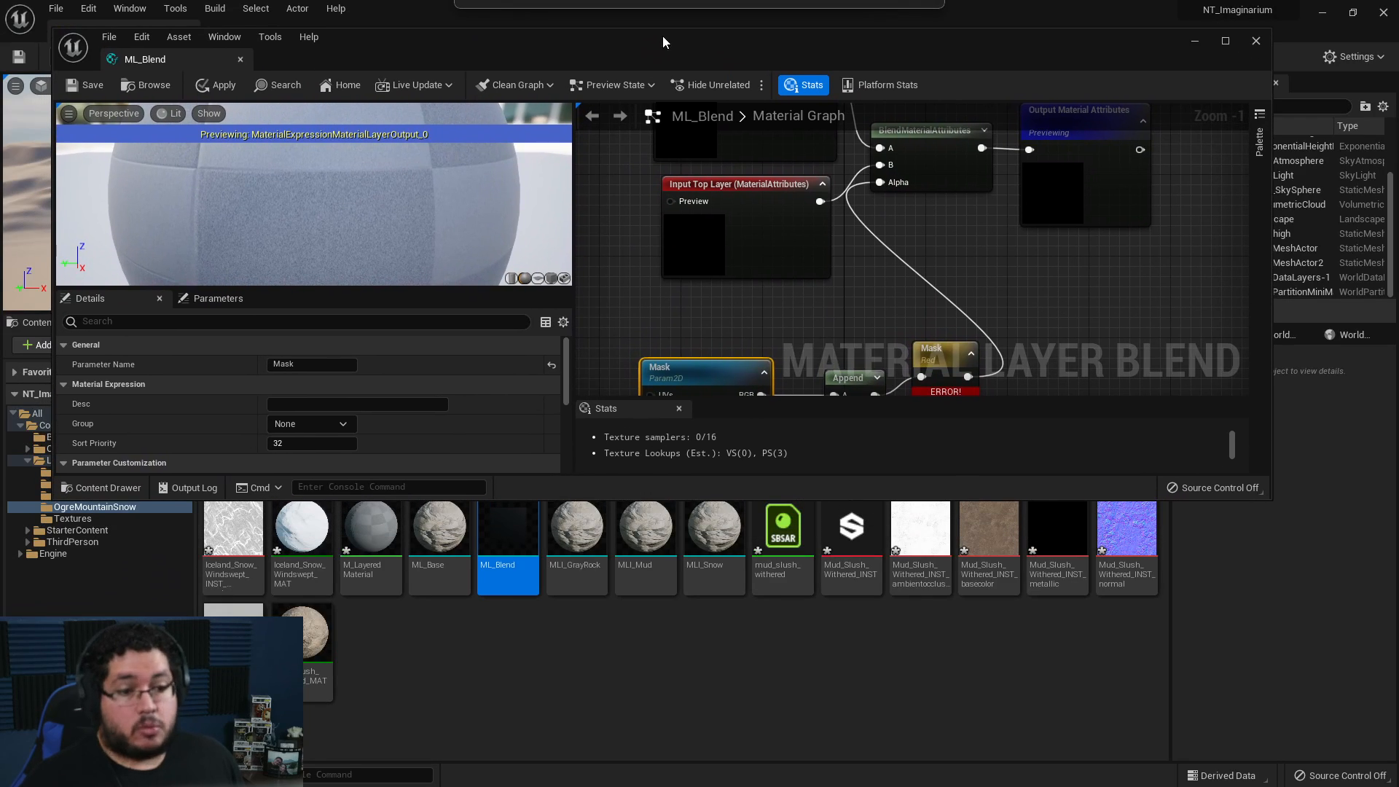
left_click(620, 769)
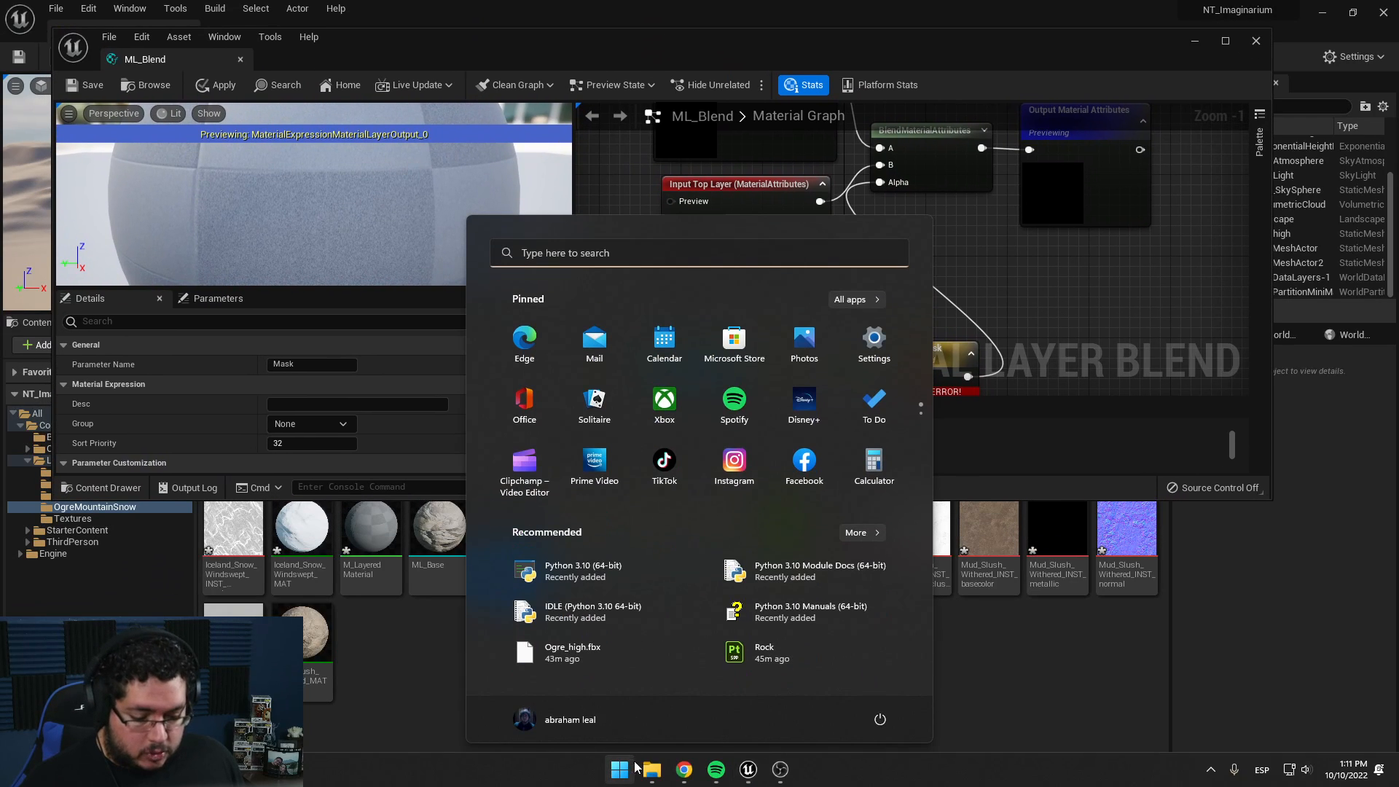
mouse_move(652, 770)
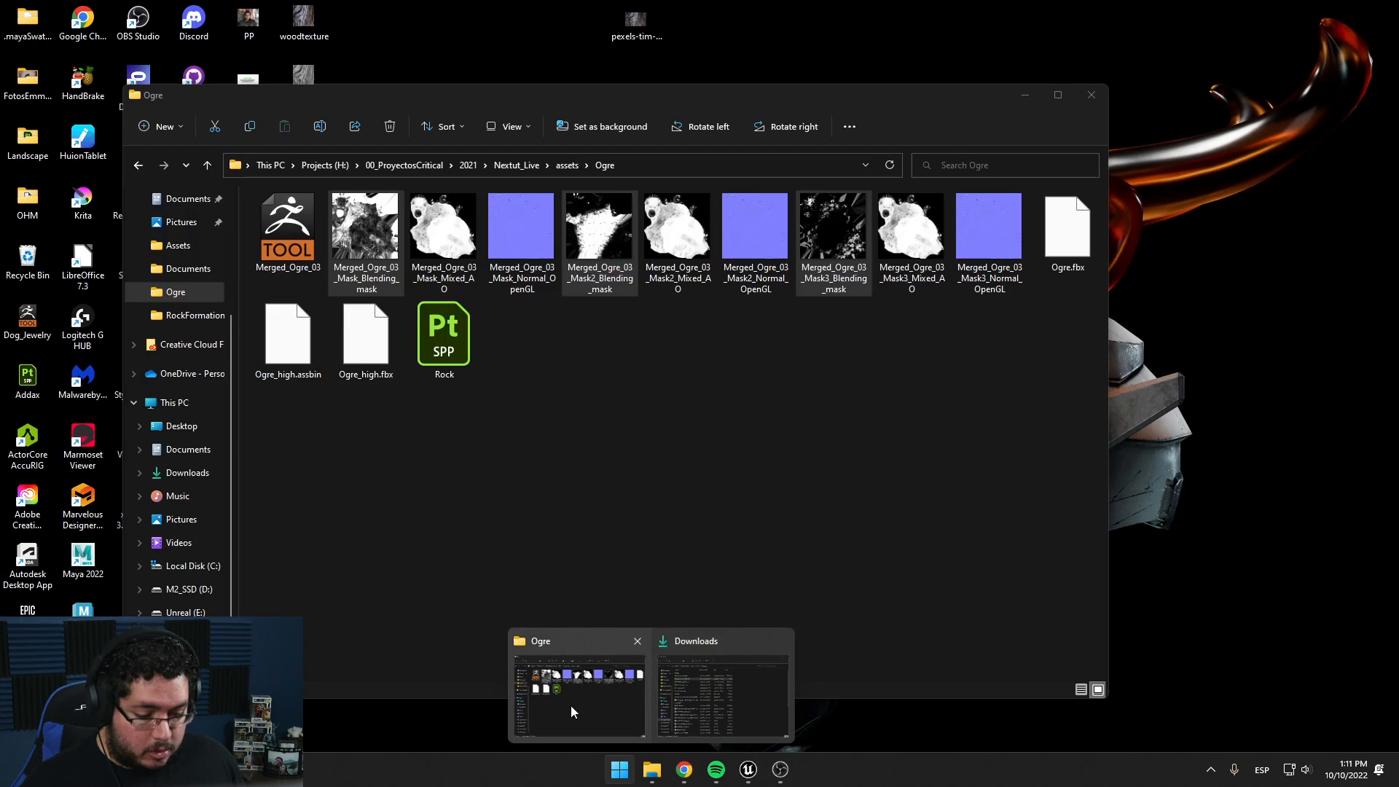
left_click(575, 700)
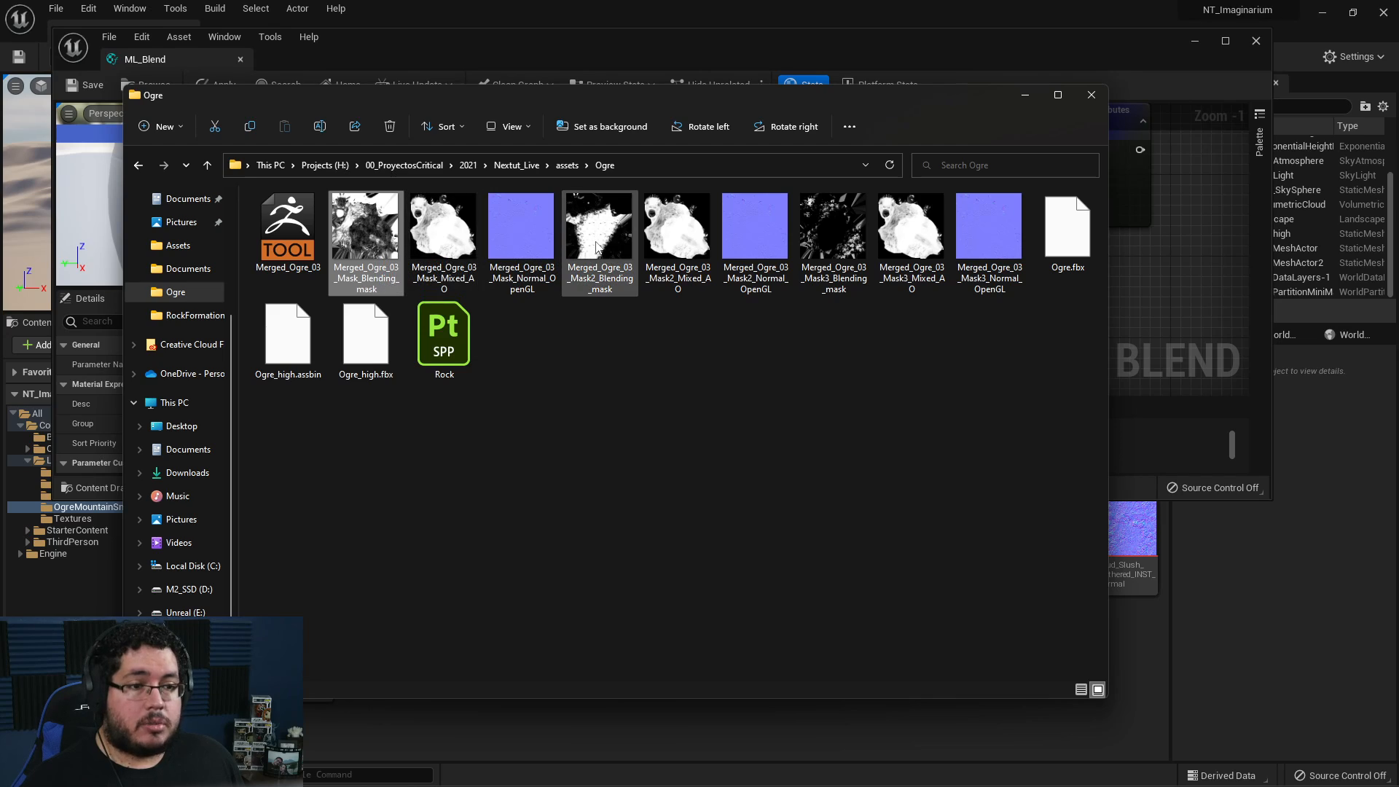
left_click(907, 237)
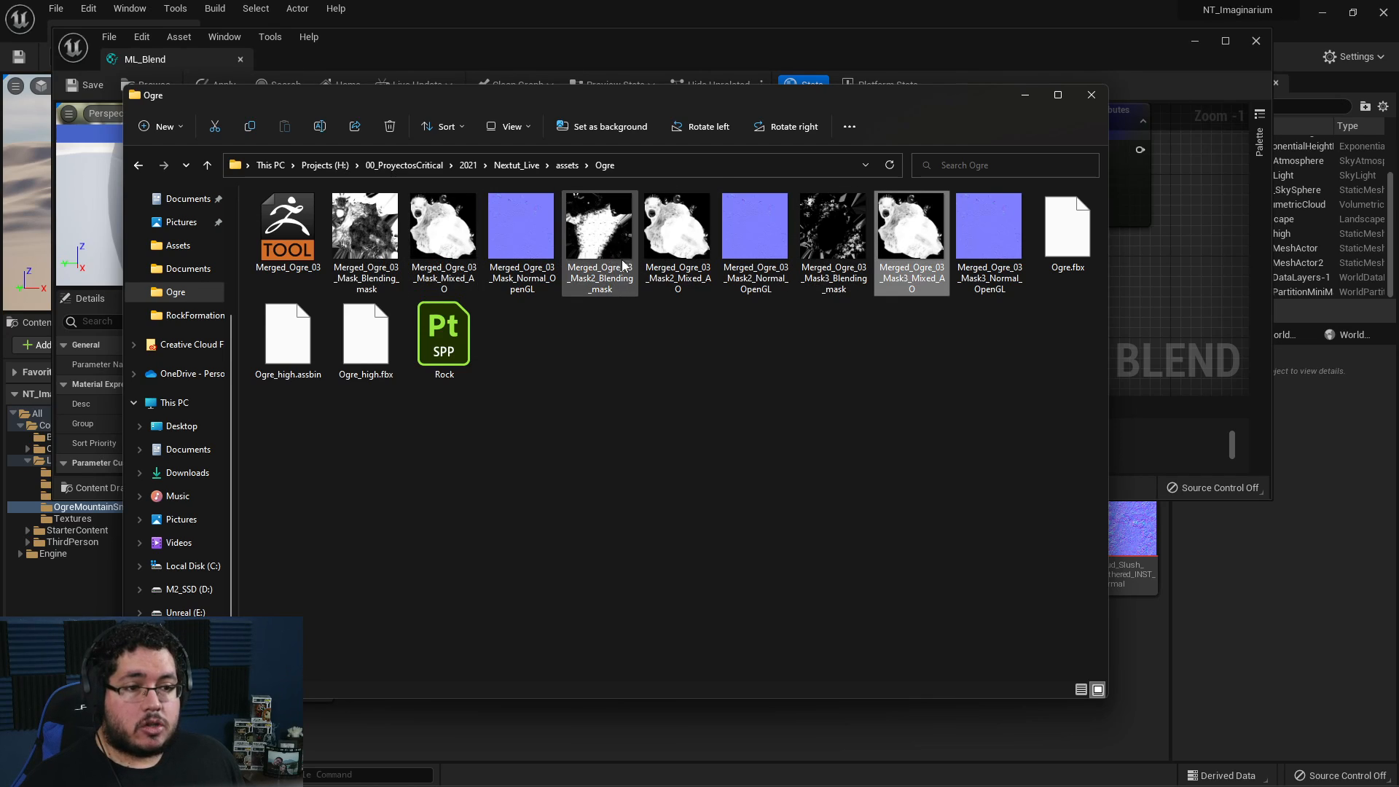
left_click(627, 259)
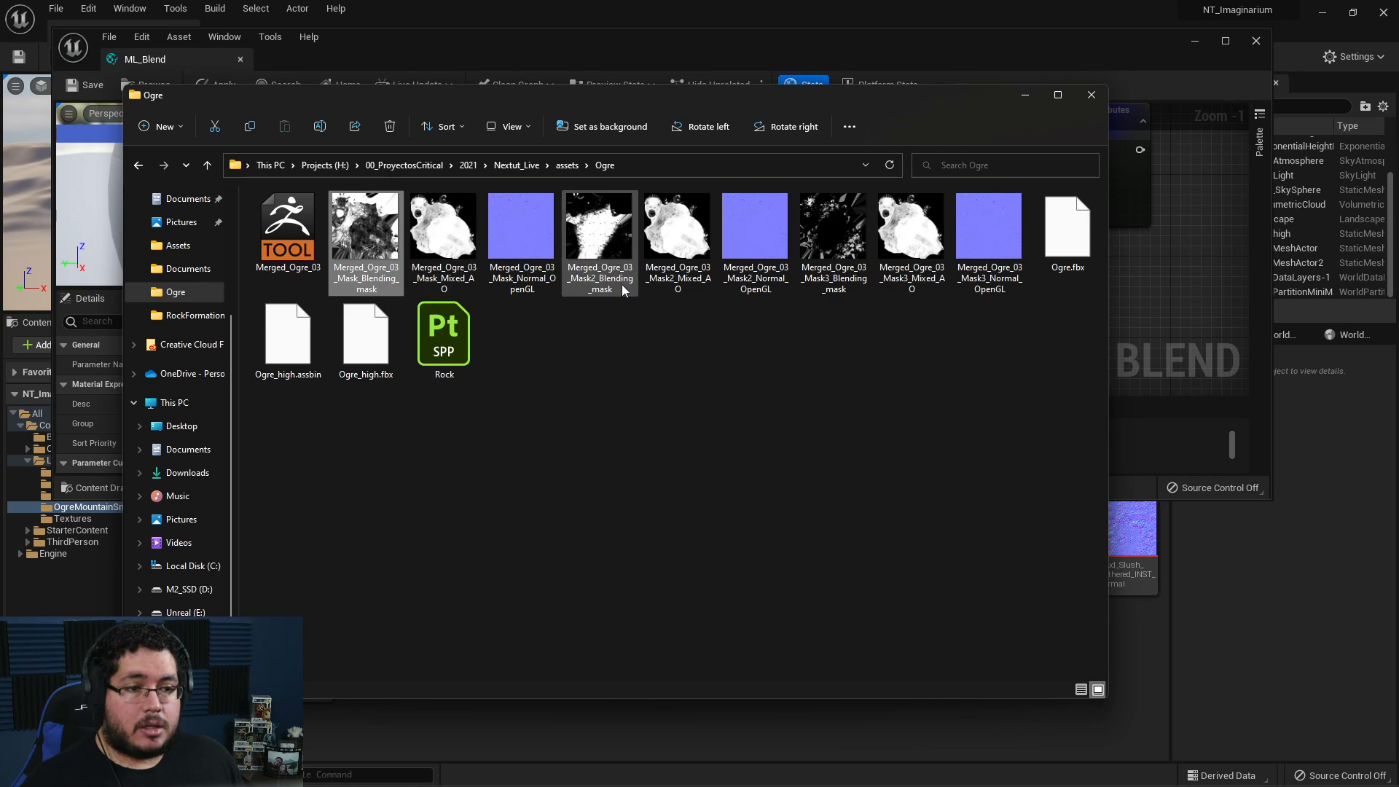
left_click_drag(833, 281, 694, 733)
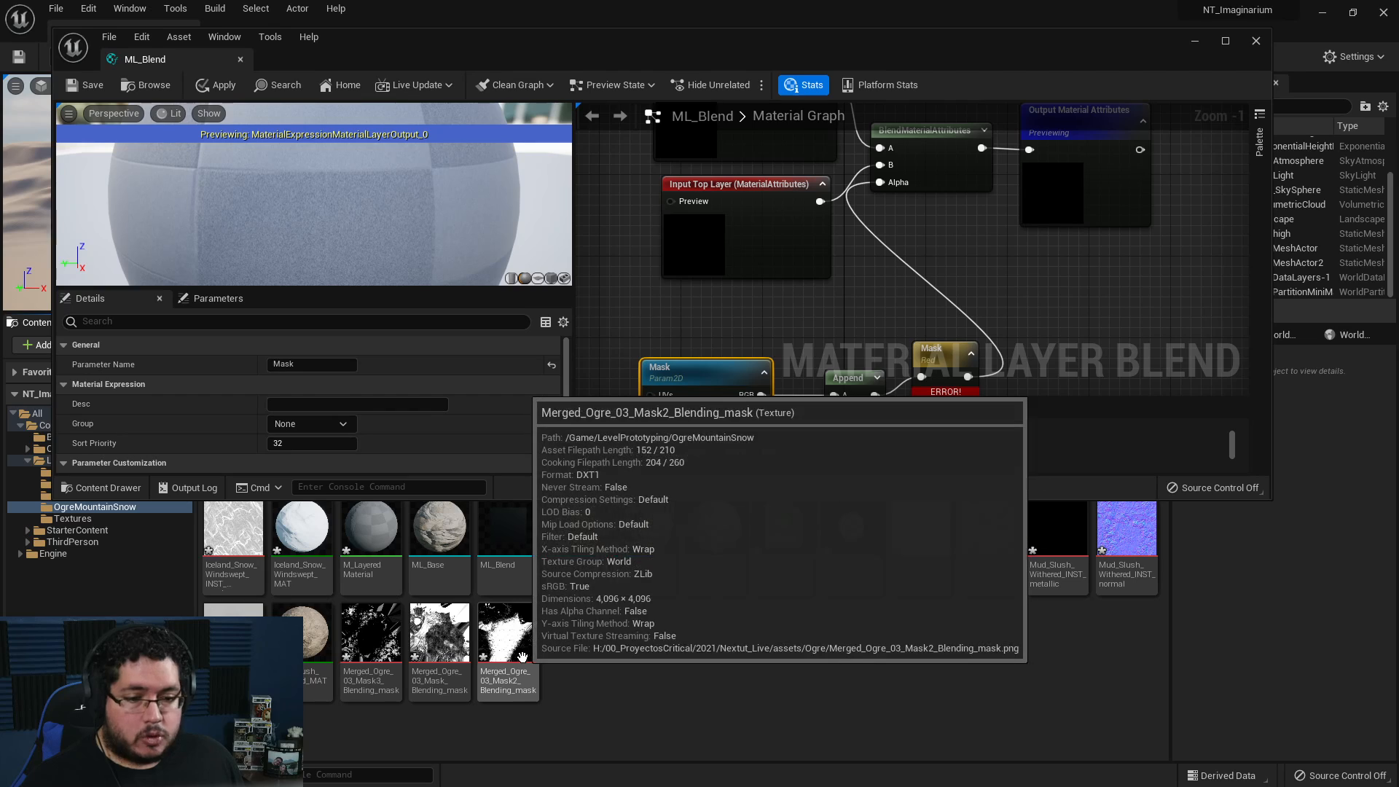
- Replace the empty Mask texture node with a Merged_Ogre_03_Mask_Blending_mask sample, wiring its RGB and alpha outputs to Append inputs A and B
mouse_move(457, 659)
left_click_drag(457, 659, 707, 387)
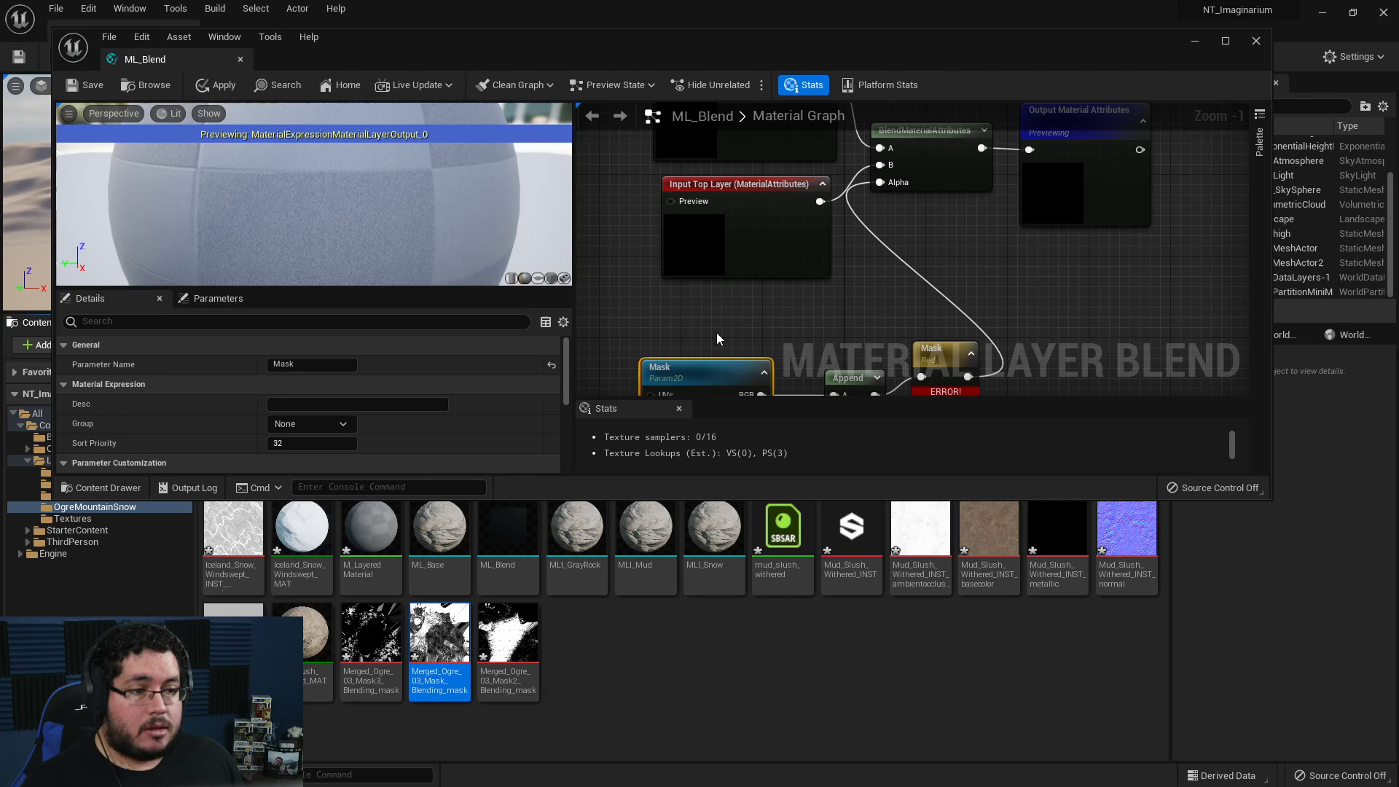
right_click_drag(715, 333, 686, 158)
right_click_drag(613, 352, 656, 368)
key("Delete")
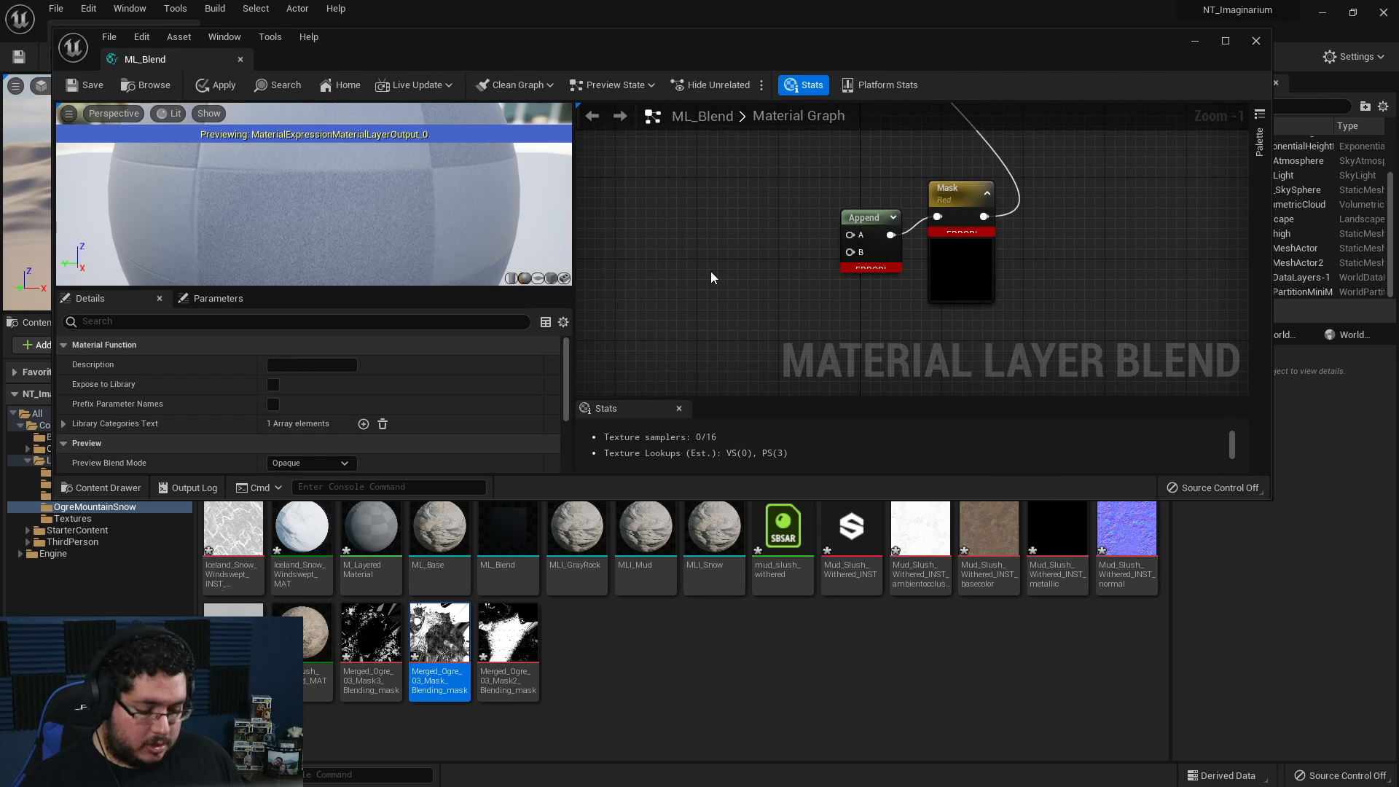
left_click_drag(439, 656, 851, 234)
left_click_drag(787, 283, 850, 252)
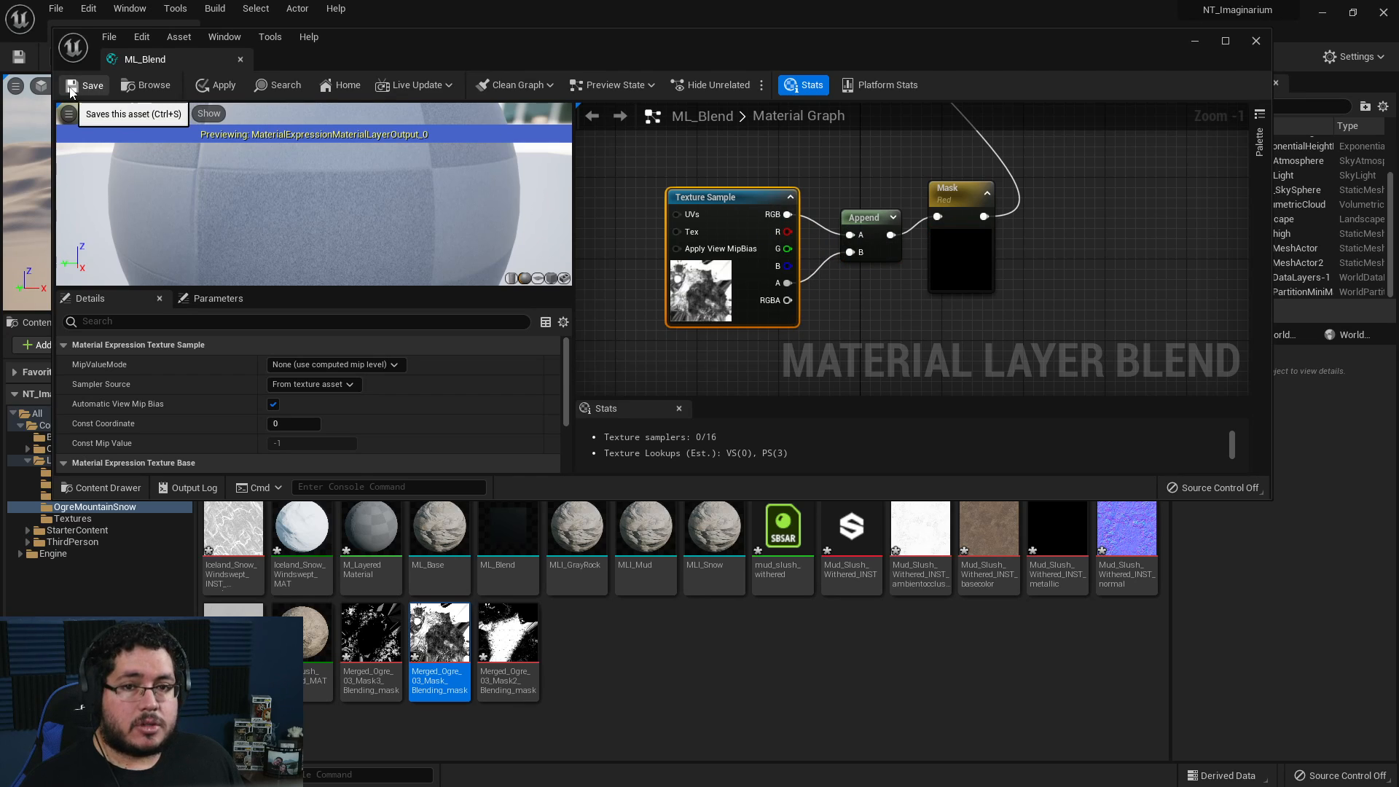
- Convert the blending mask texture sample to a parameter named Mask, then save and close ML_Blend
right_click(725, 208)
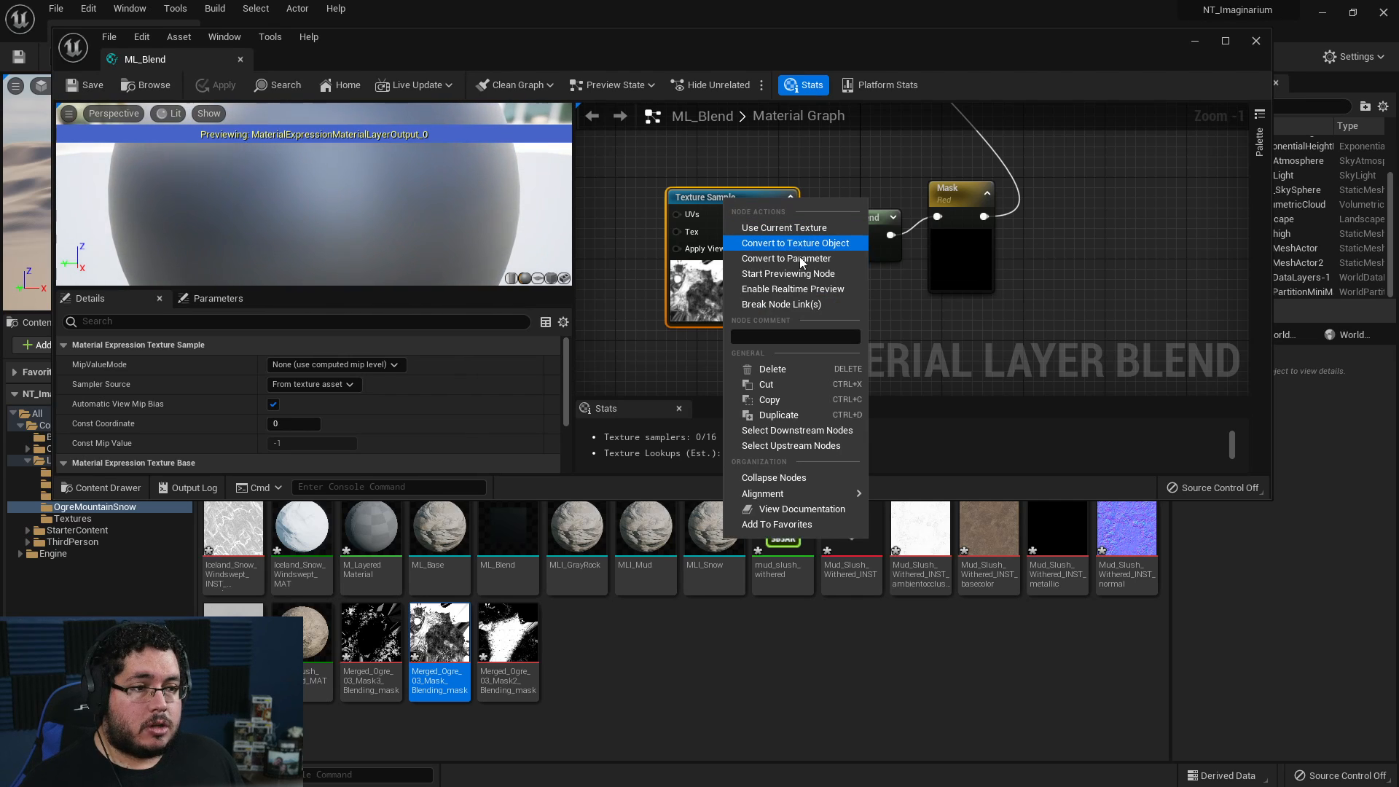
left_click(797, 258)
type("Mask")
key("Return")
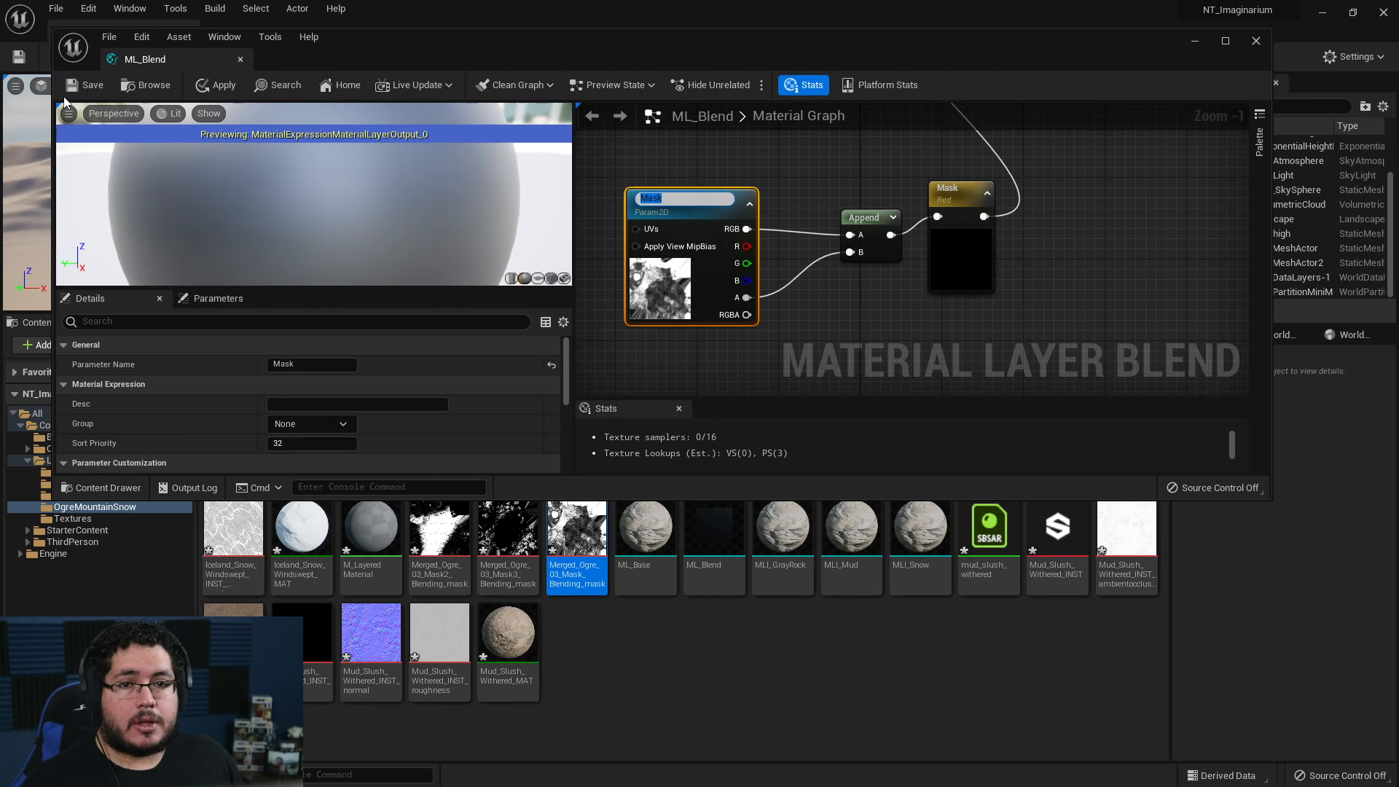
left_click(84, 85)
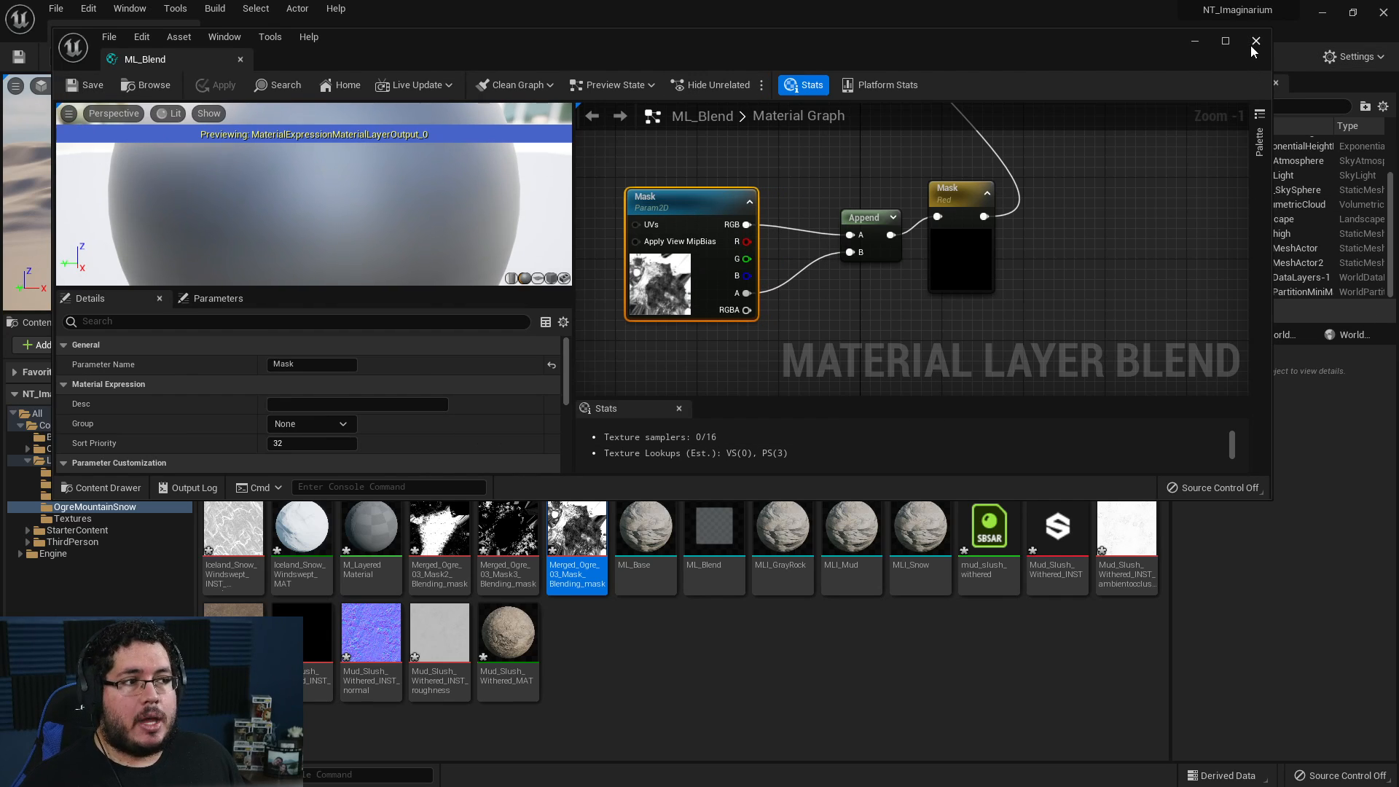
left_click(1256, 41)
- Create a blend instance of ML_Blend named ML_Blend_Sand and check its mask texture parameter
left_click(718, 553)
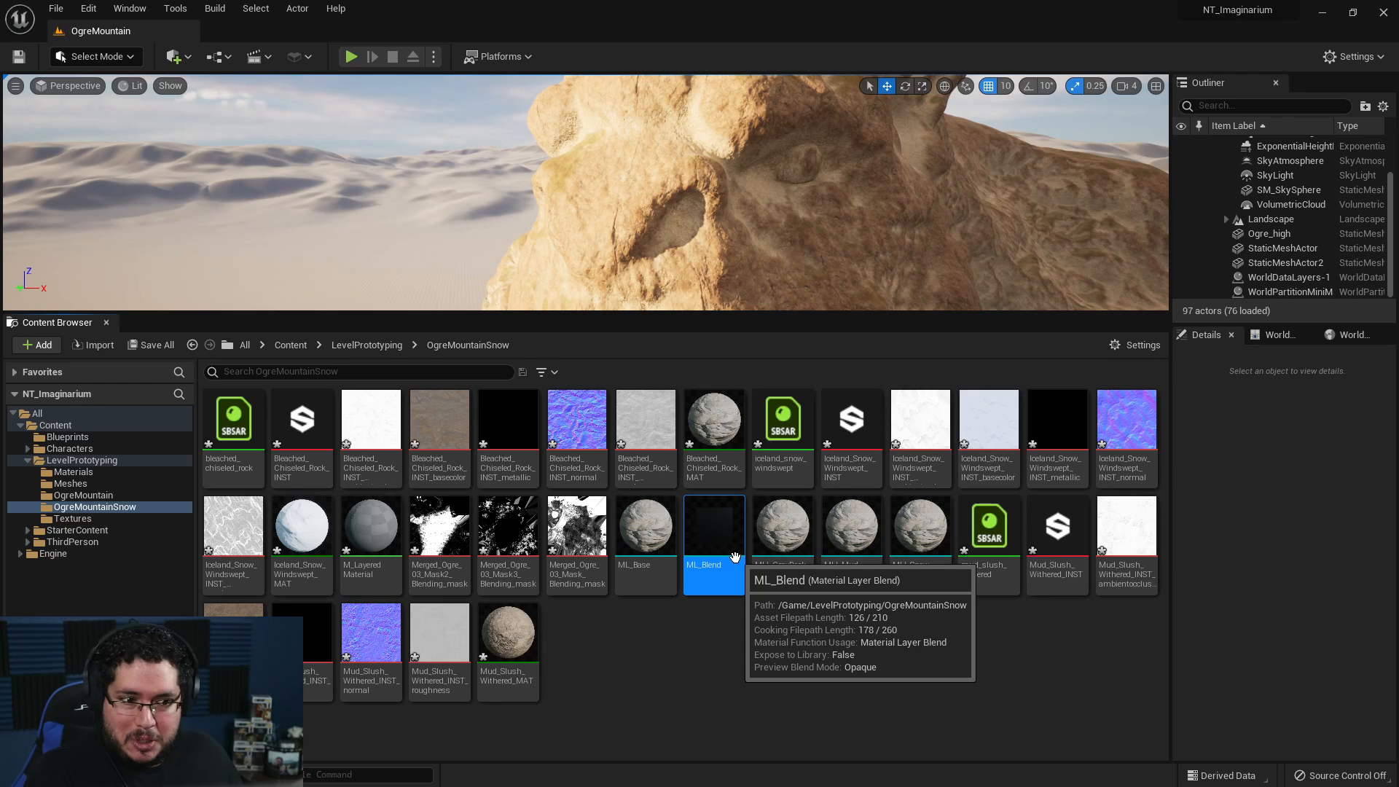
right_click(734, 557)
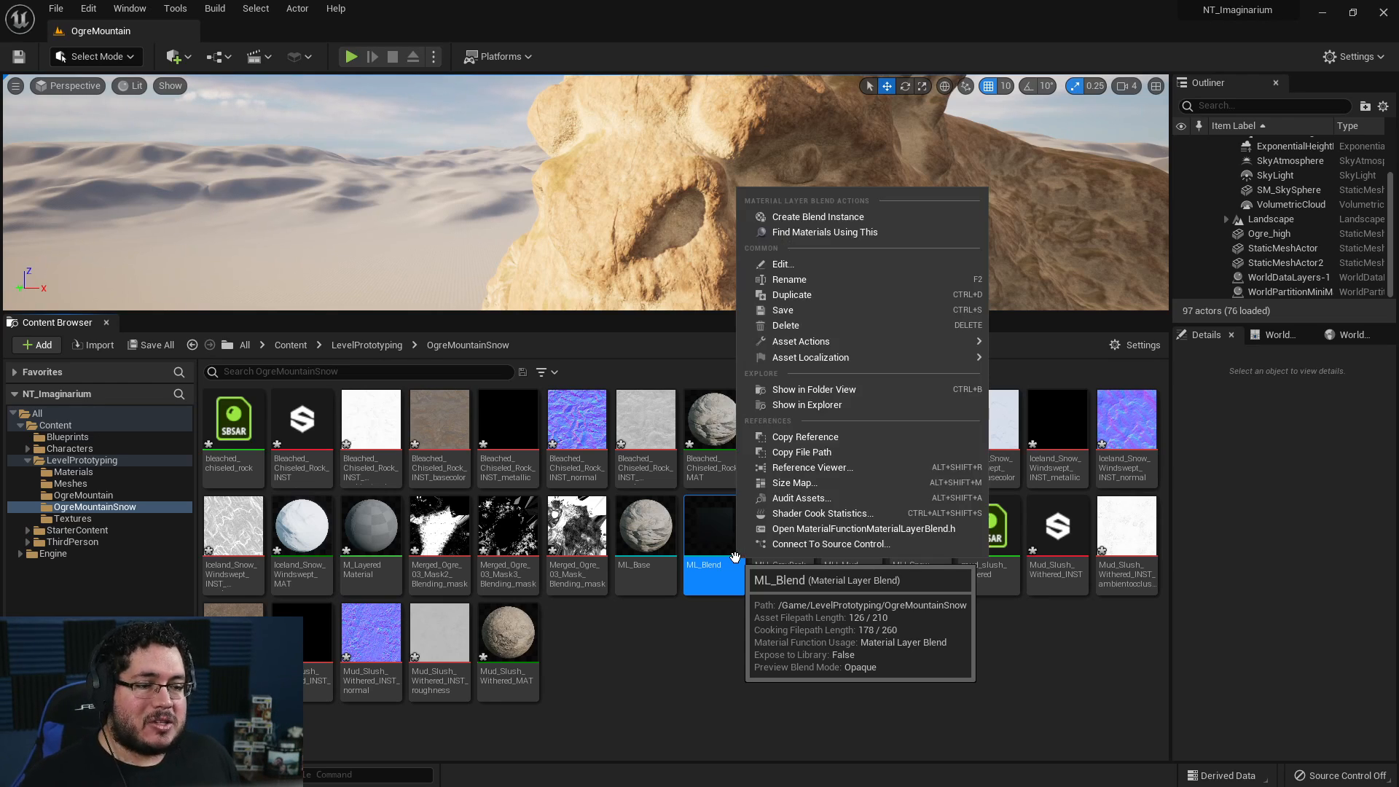
left_click(829, 215)
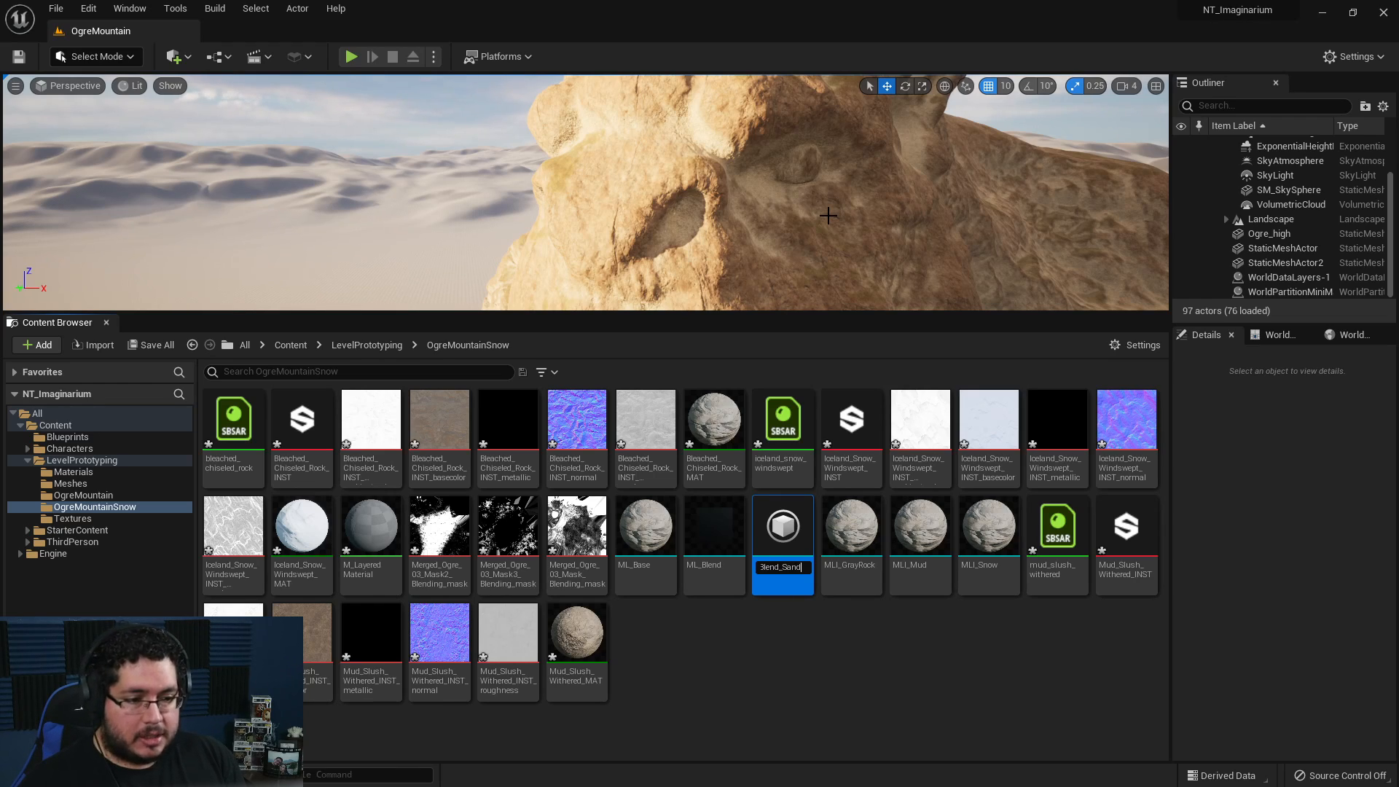
type("Sand")
key("Return")
left_click(799, 669)
right_click(798, 661)
left_click(777, 561)
double_click(777, 561)
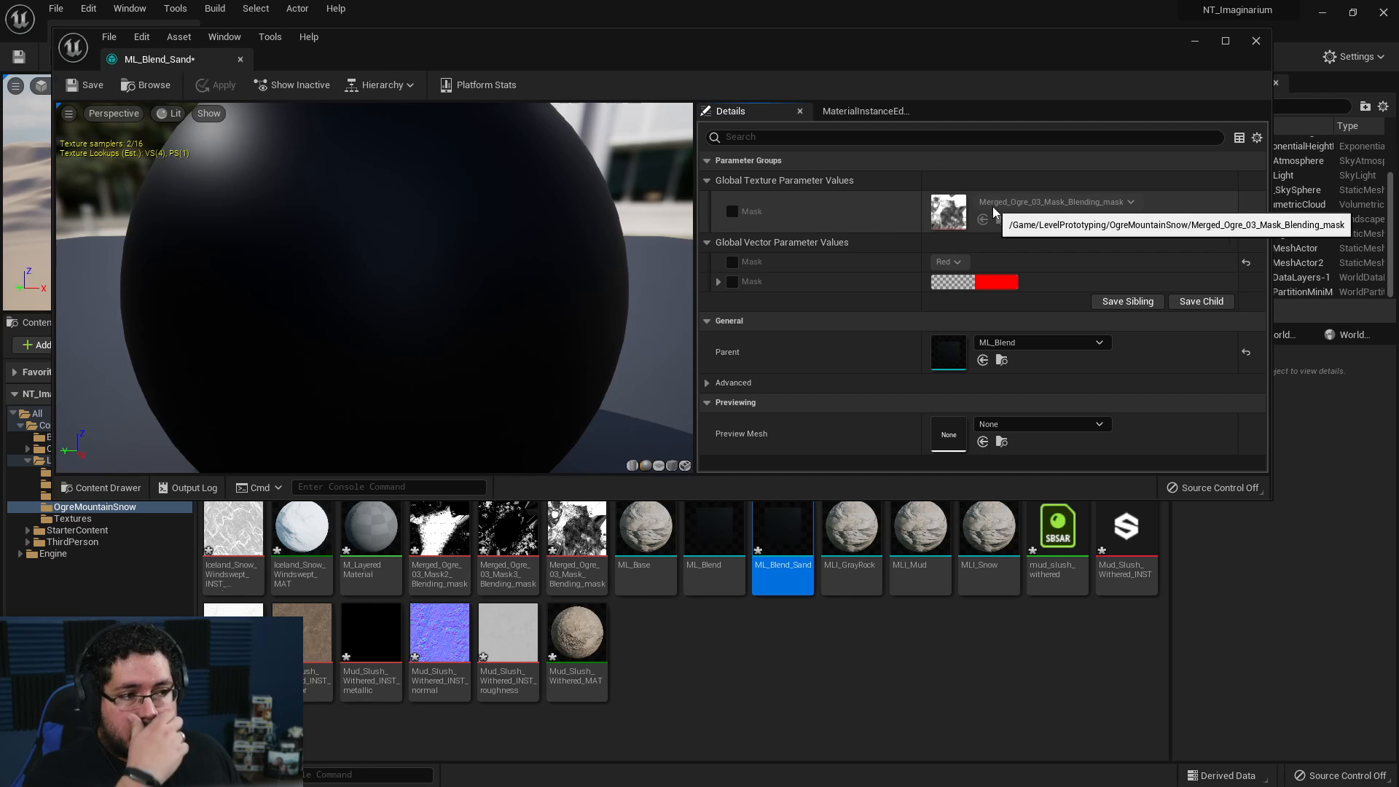
left_click(1256, 42)
- Create a blend instance from ML_Blend_Sand, name it ML_Blend_Moss and open it
right_click(778, 545)
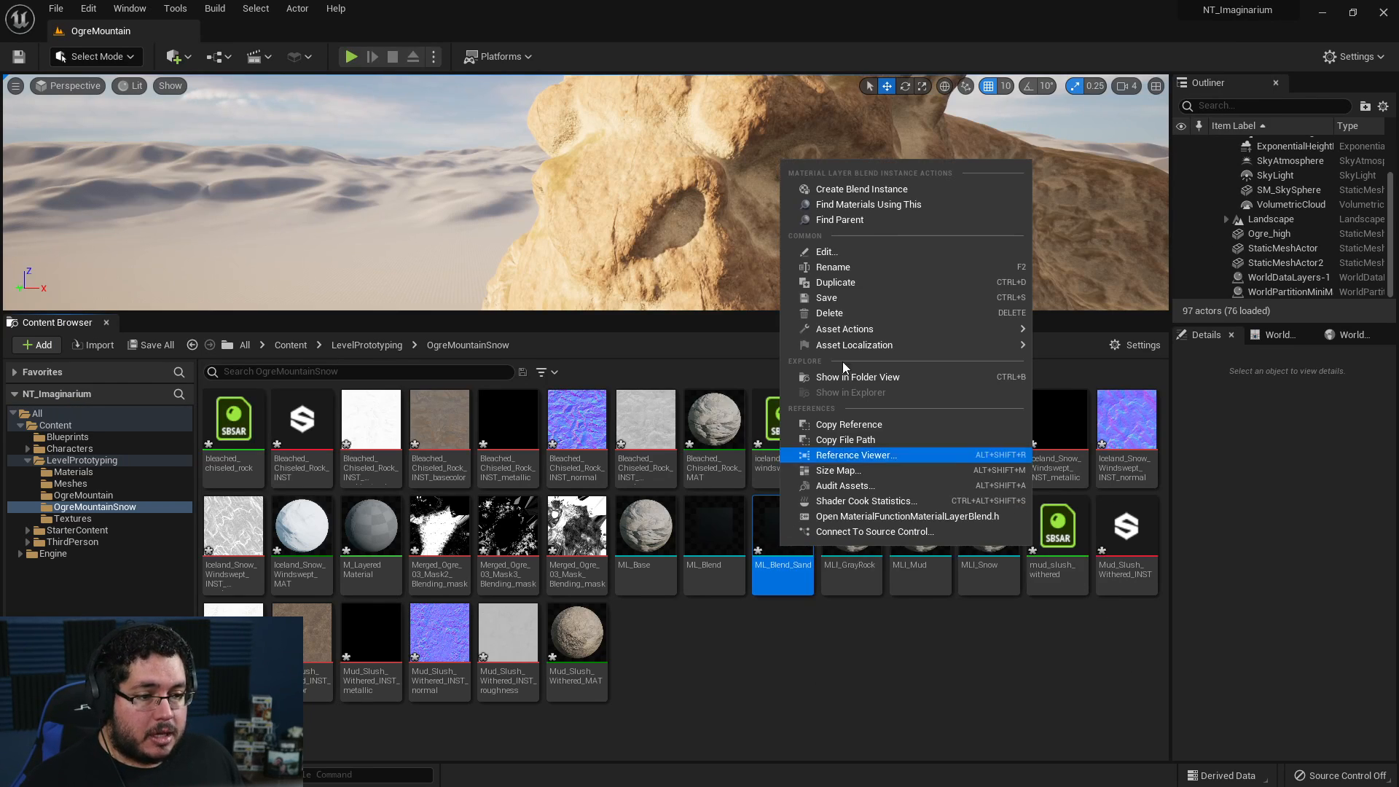
left_click(882, 190)
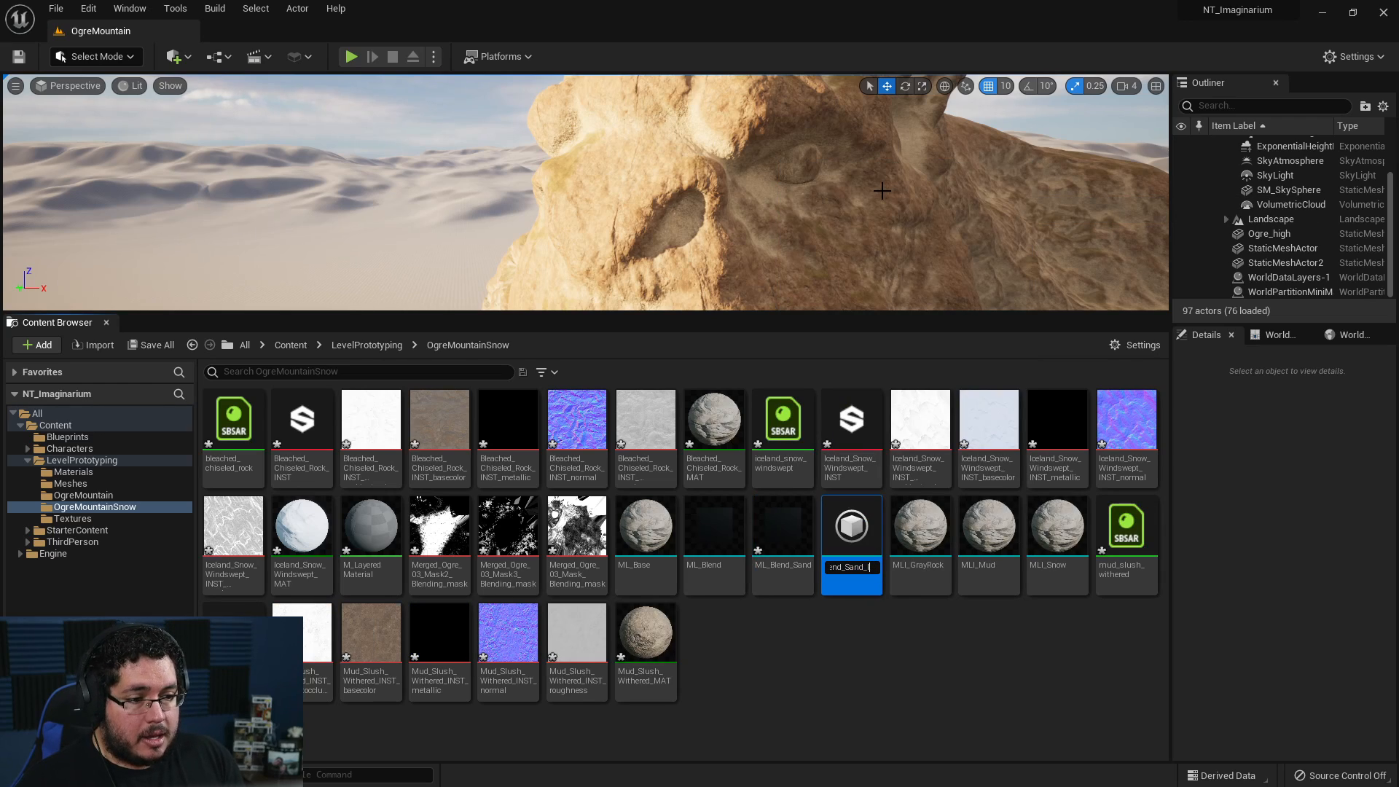
type("Moss")
key("Return")
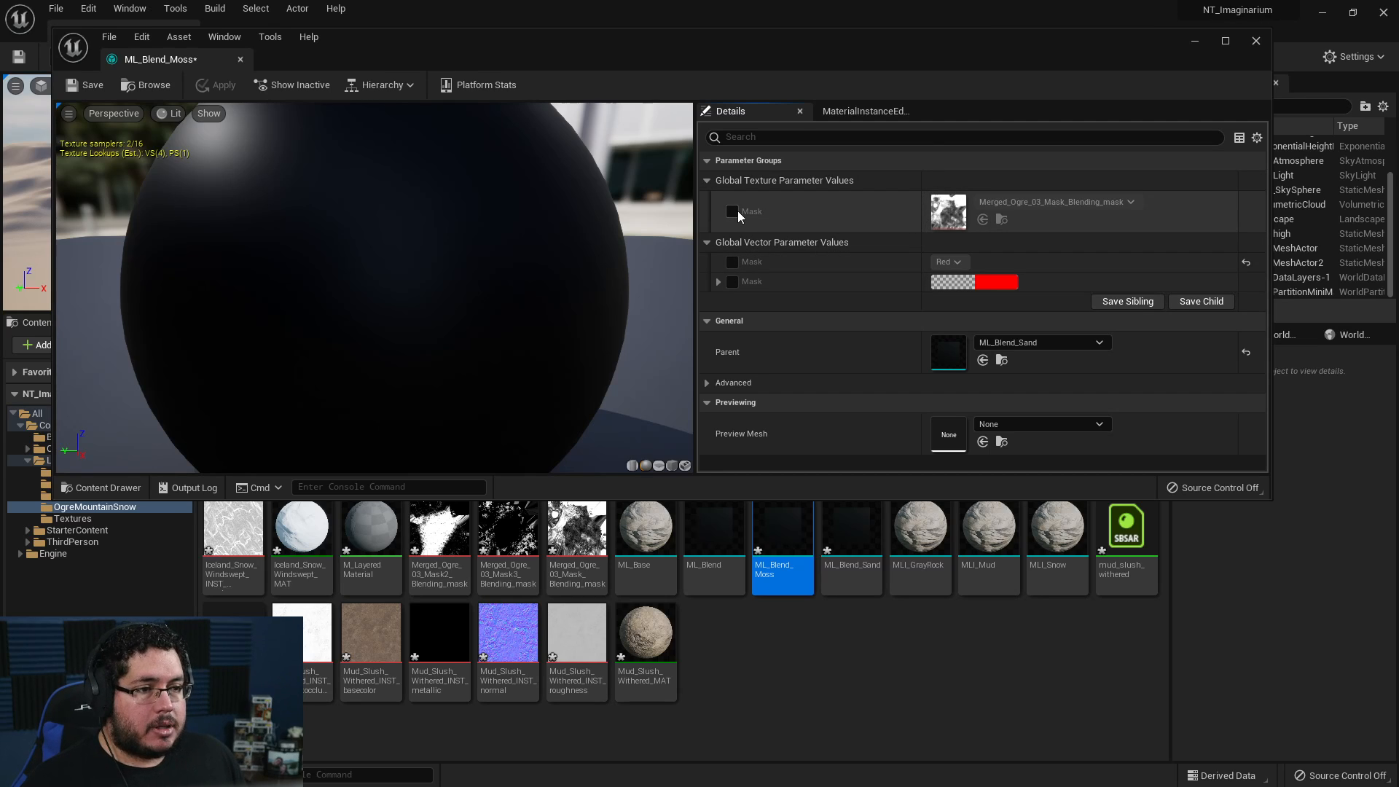
- Override the Mask texture of ML_Blend_Moss with Merged_Ogre_03_Mask3_Blending_mask, then save and close the instance
left_click(733, 211)
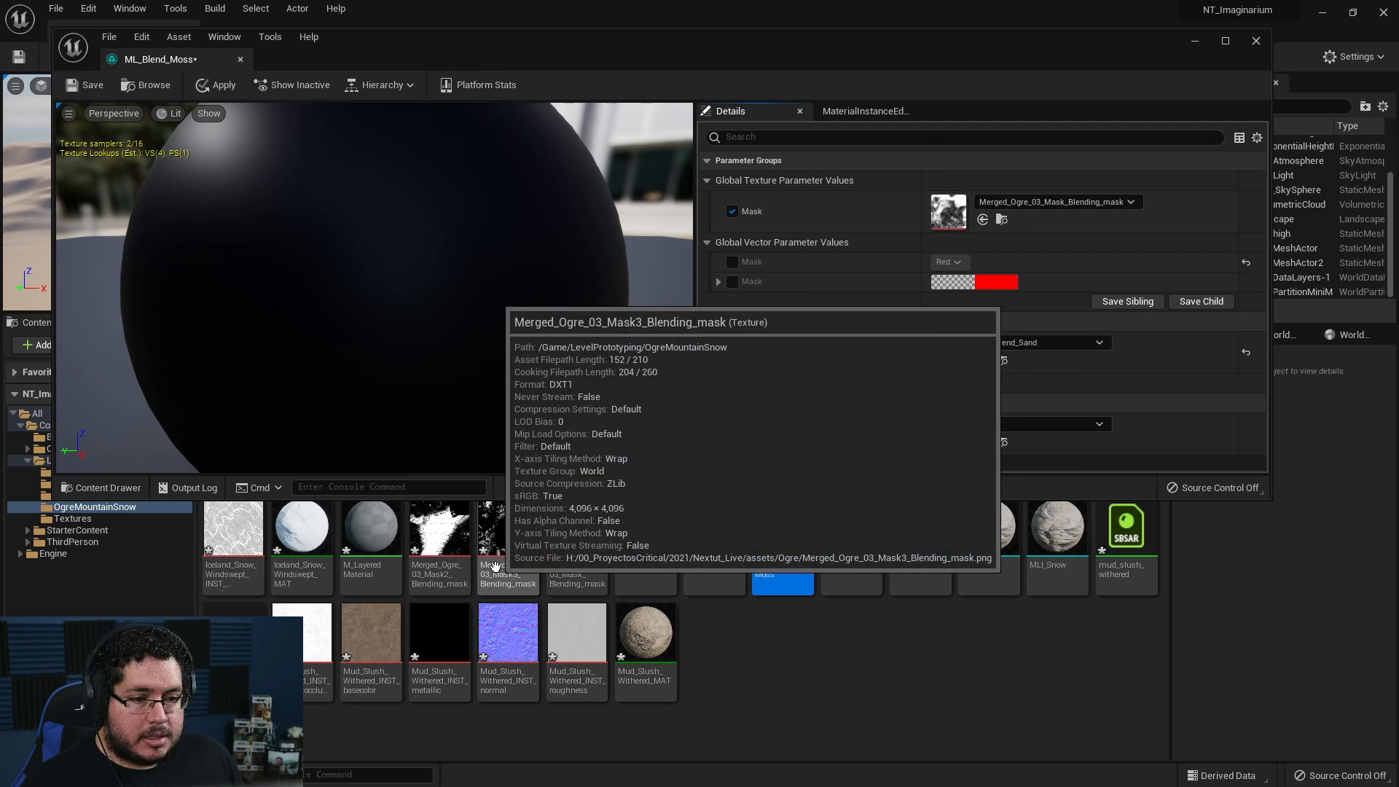
left_click_drag(498, 567, 962, 209)
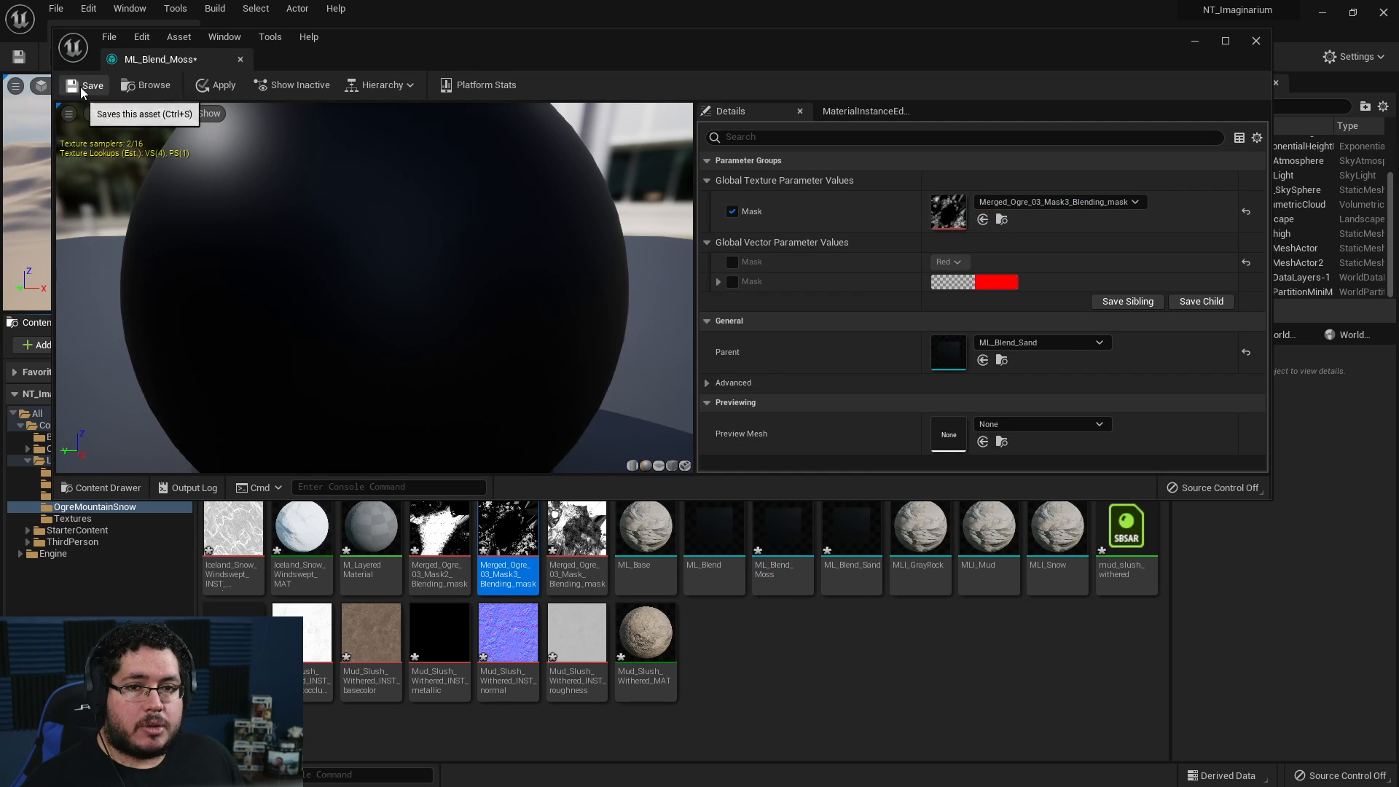
left_click(216, 85)
left_click(1257, 40)
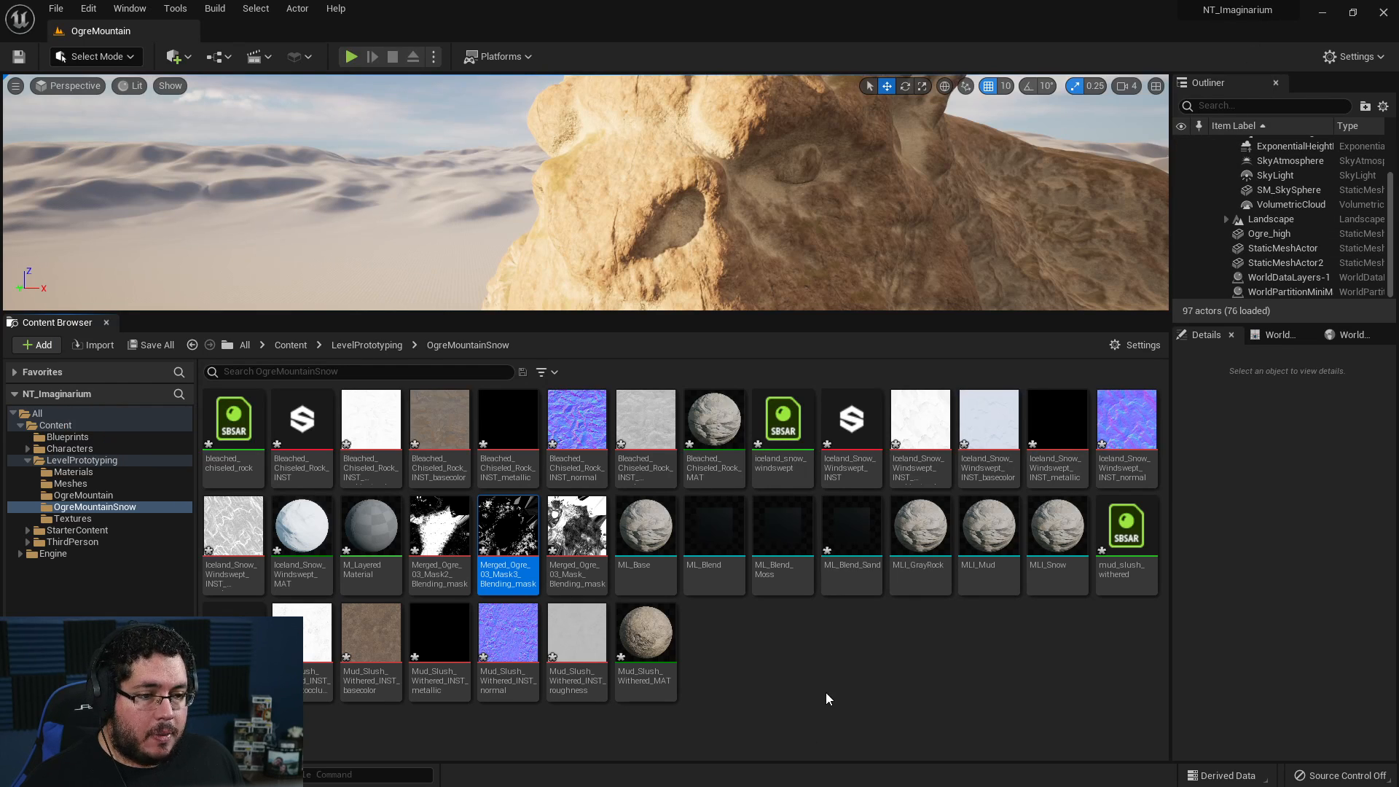
left_click(851, 536)
left_click(766, 573)
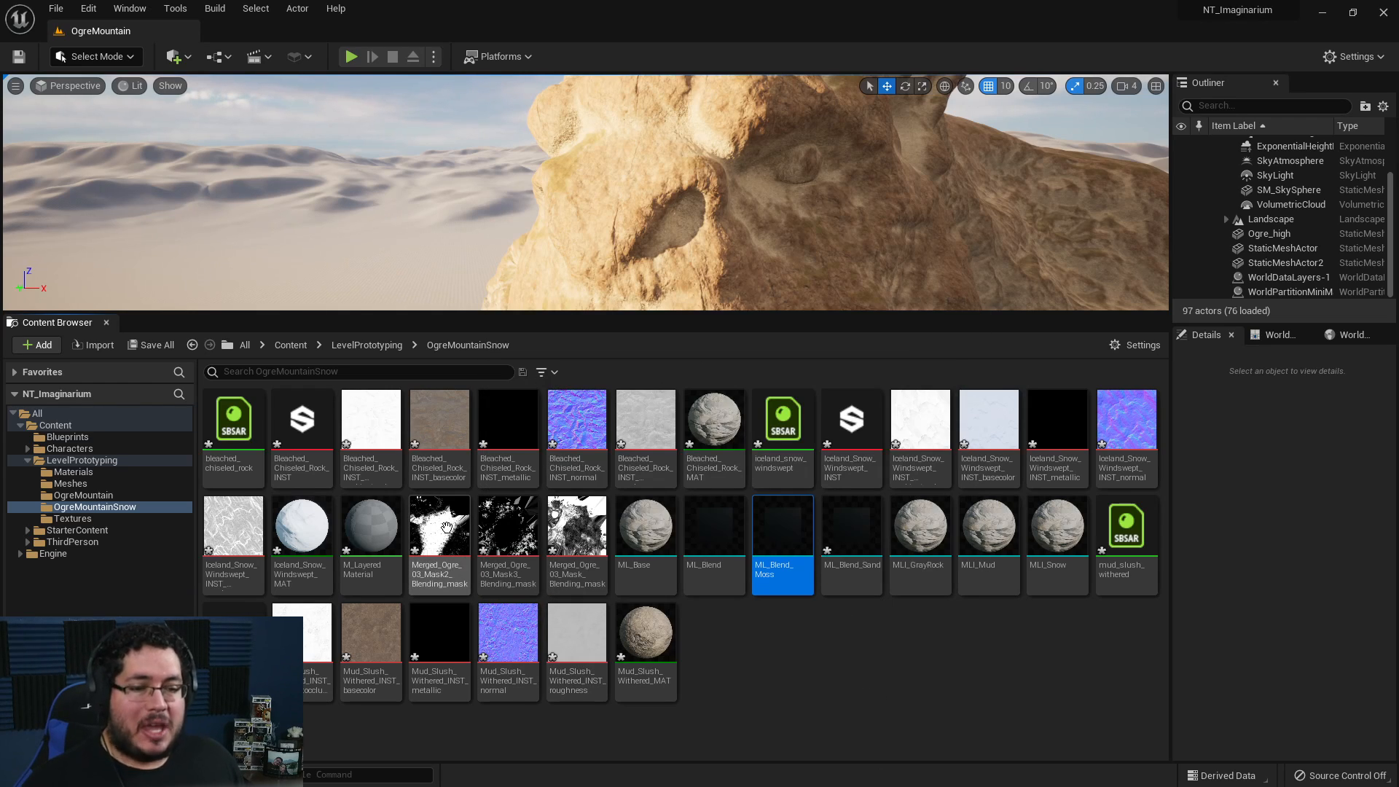
- Open M_LayeredMaterial in an enlarged editor window and enable Use Material Attributes
double_click(368, 536)
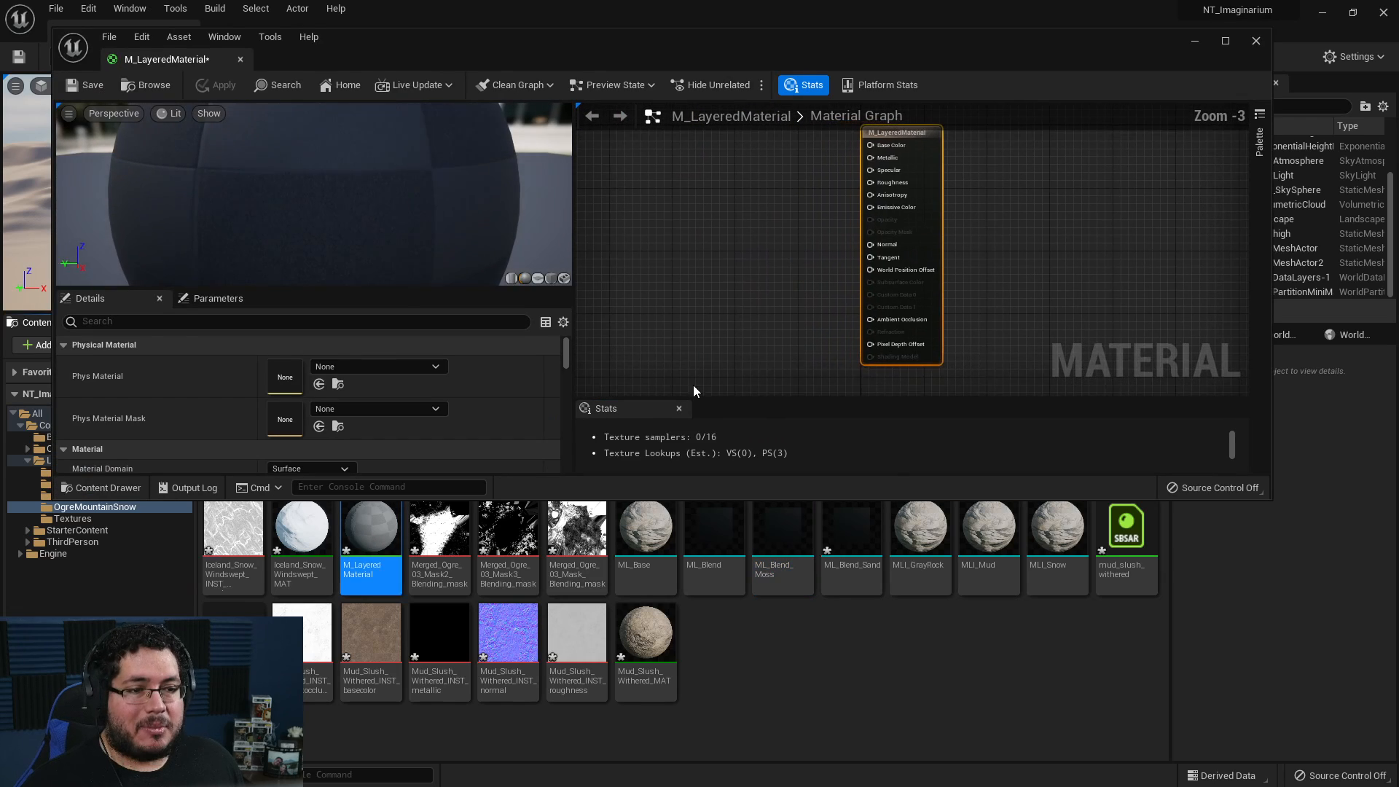
scroll(736, 228, "down", 1)
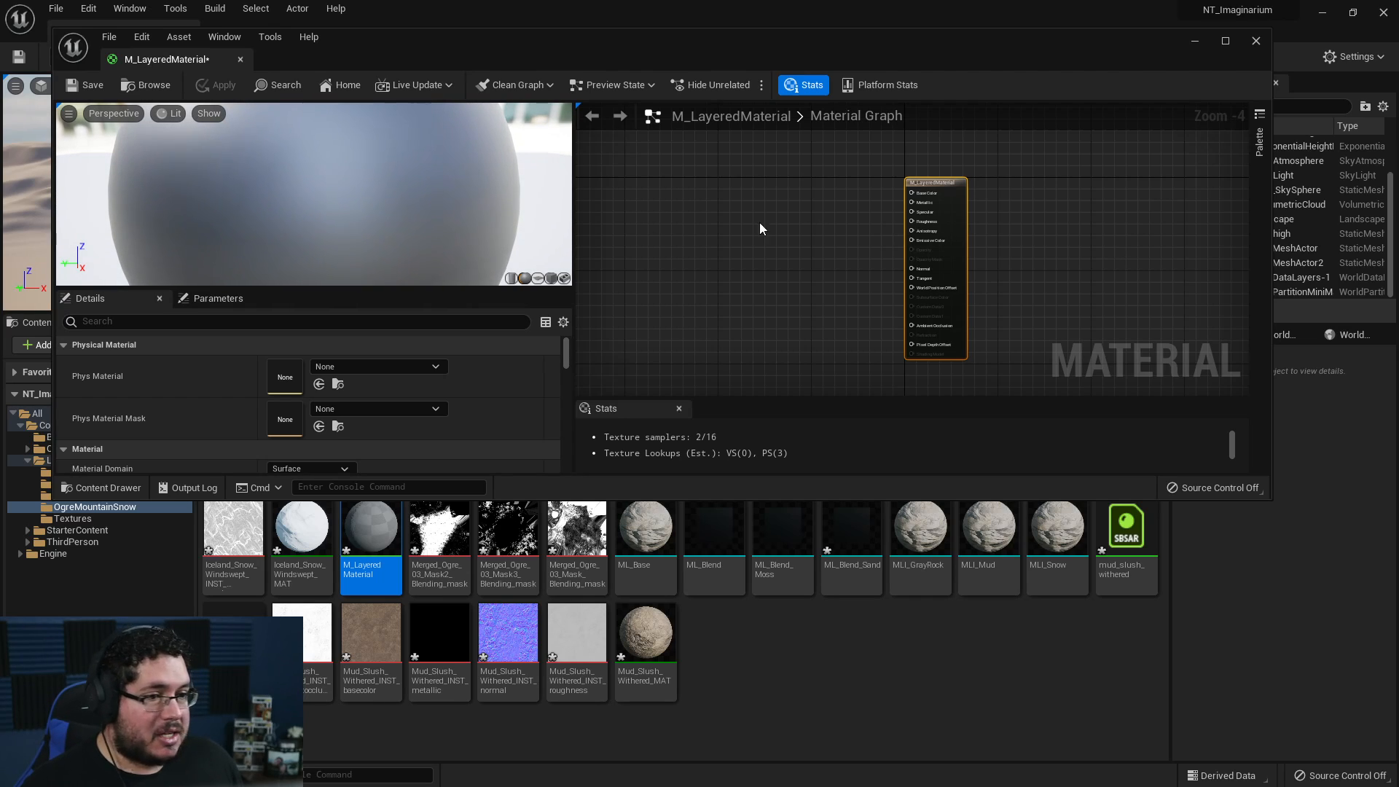
left_click_drag(575, 500, 581, 702)
right_click_drag(709, 381, 781, 335)
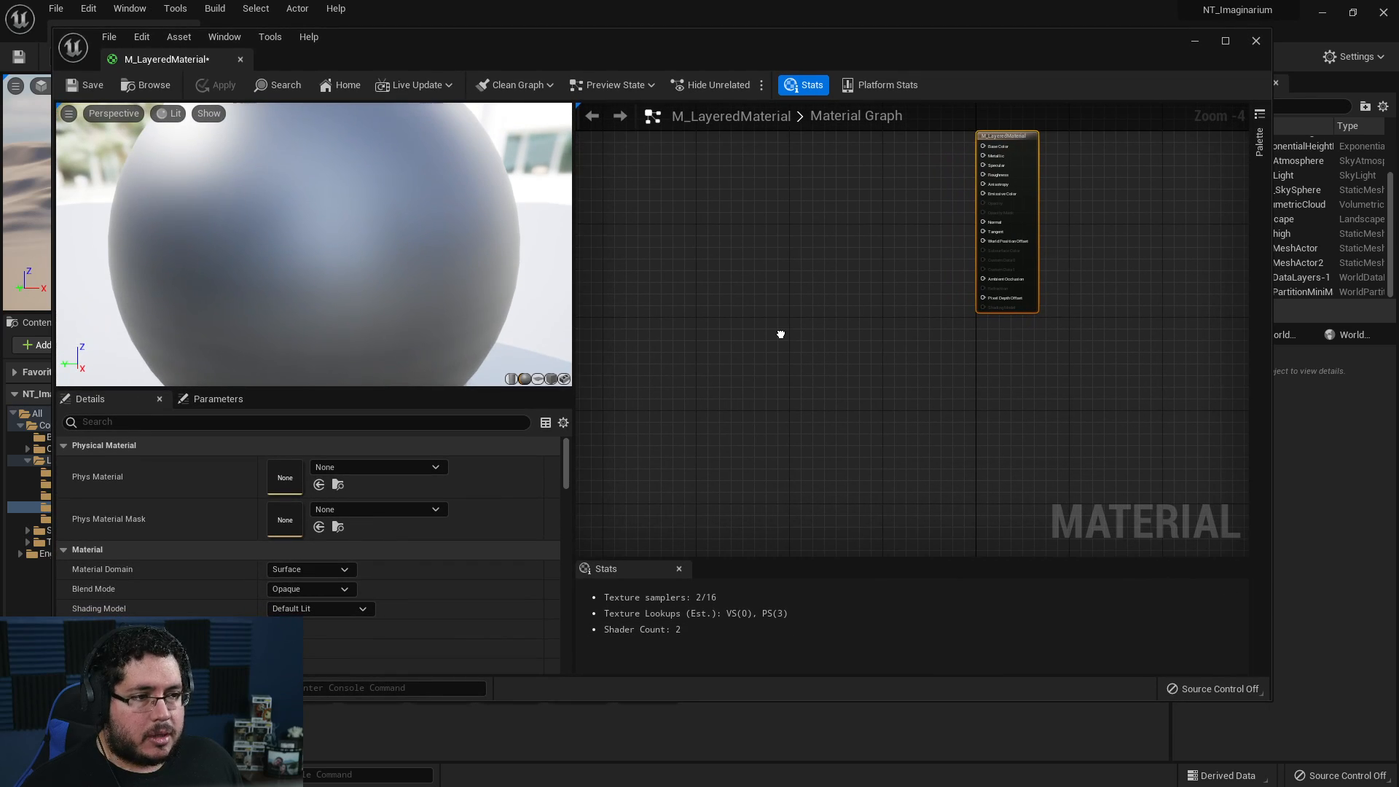
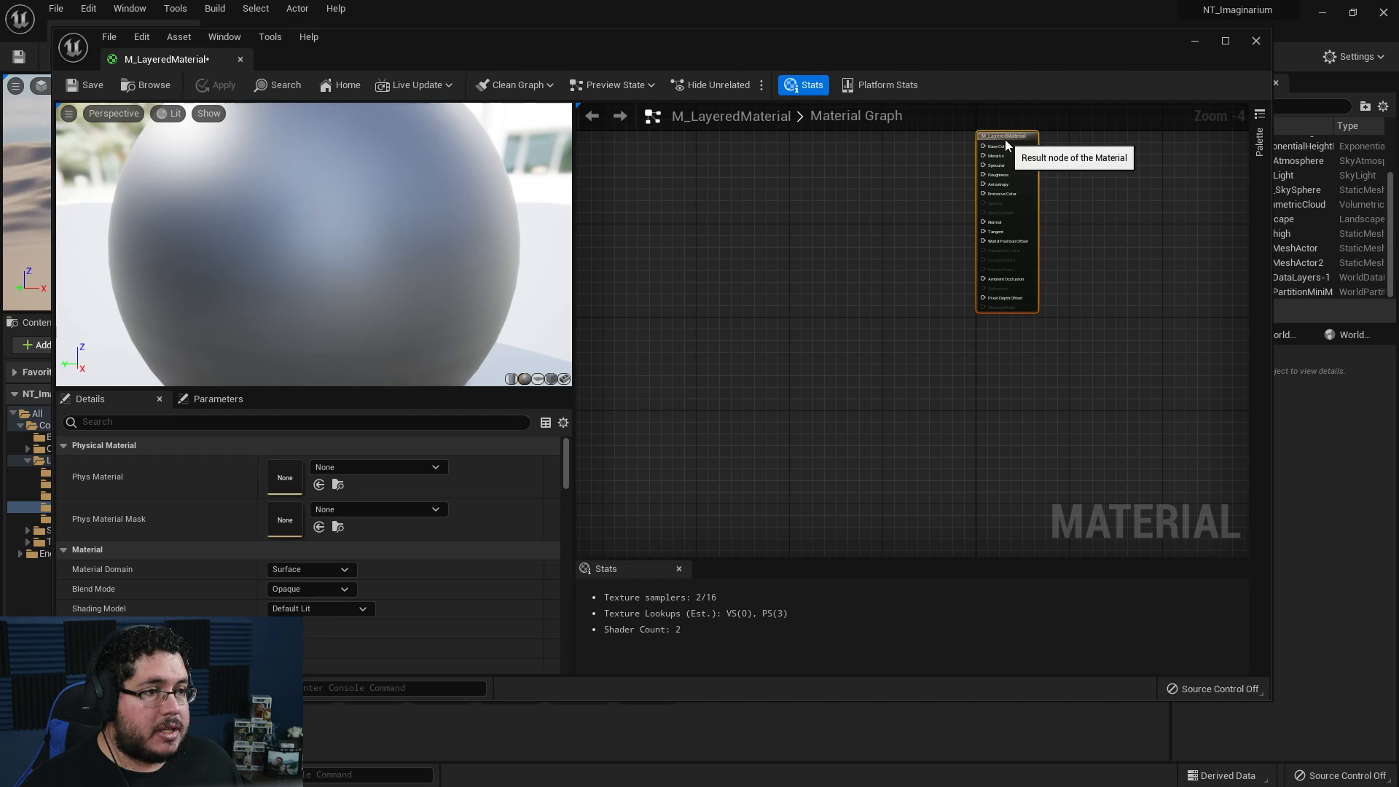
scroll(214, 614, "down", 3)
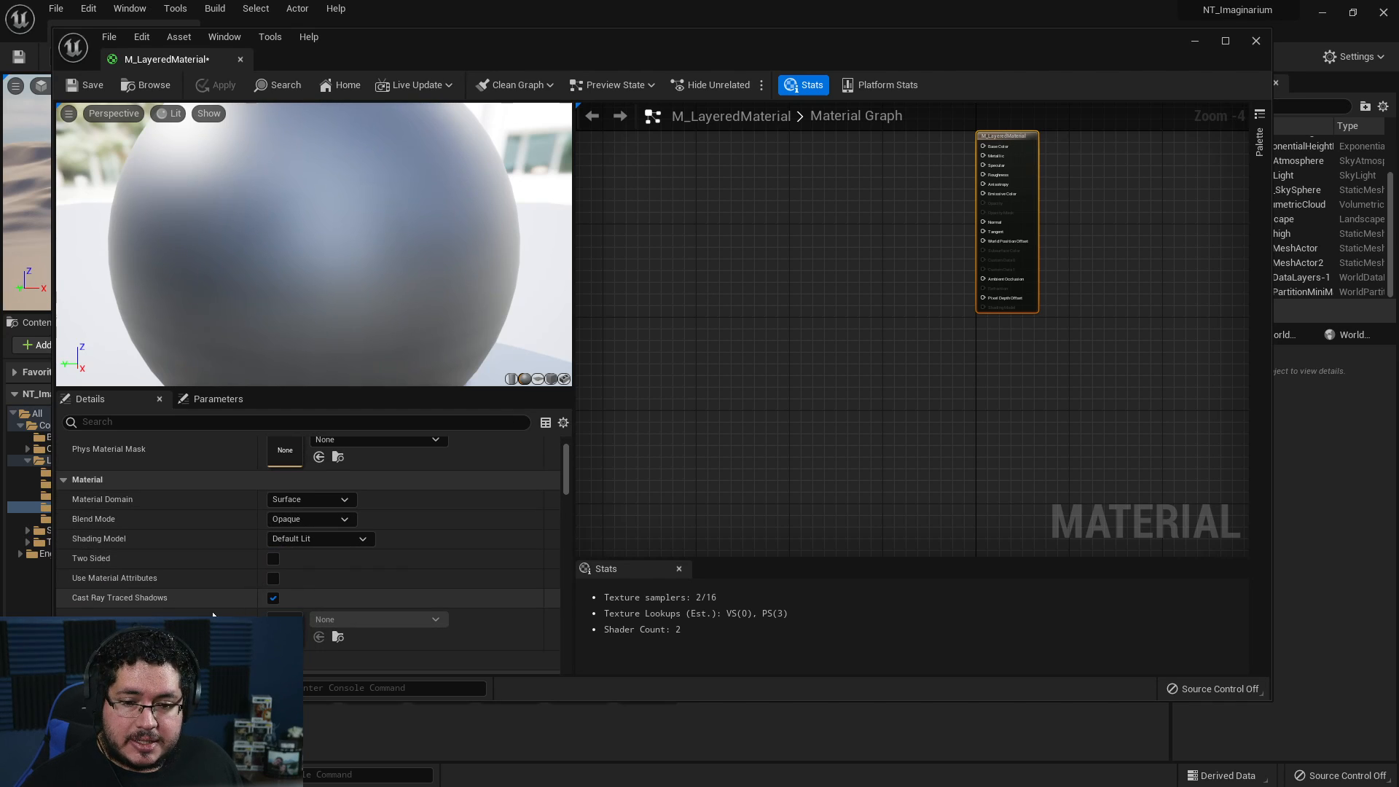
left_click(274, 578)
scroll(954, 311, "up", 4)
right_click_drag(752, 391, 964, 258)
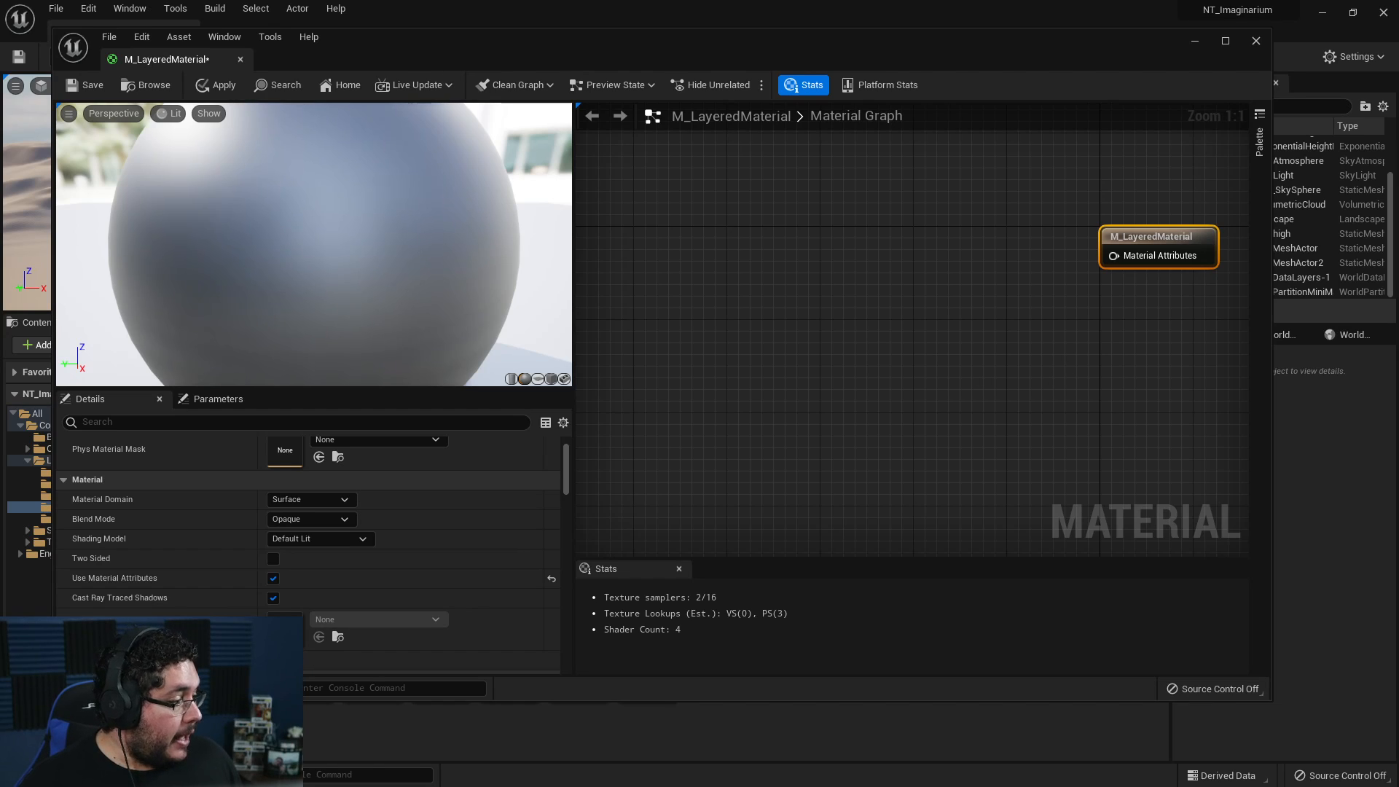
- Add a SetMaterialAttributes node and connect its output to the Material Attributes input of the M_LayeredMaterial result node
right_click(945, 338)
type("setmate")
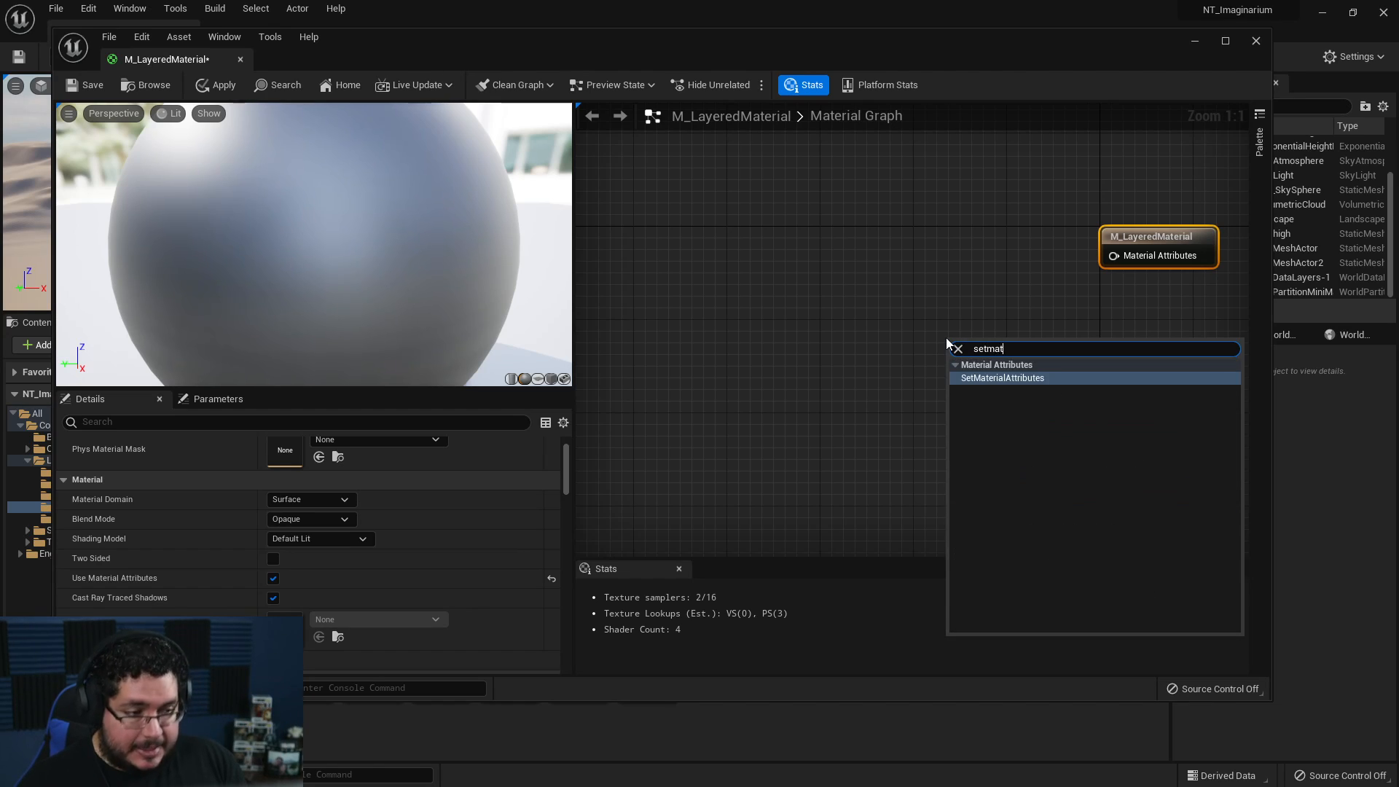
key("Return")
left_click_drag(1063, 366, 1115, 259)
- Add a GetMaterialAttributes node, feed its output into the SetMaterialAttributes node and line the two nodes up
right_click(728, 308)
type("getm")
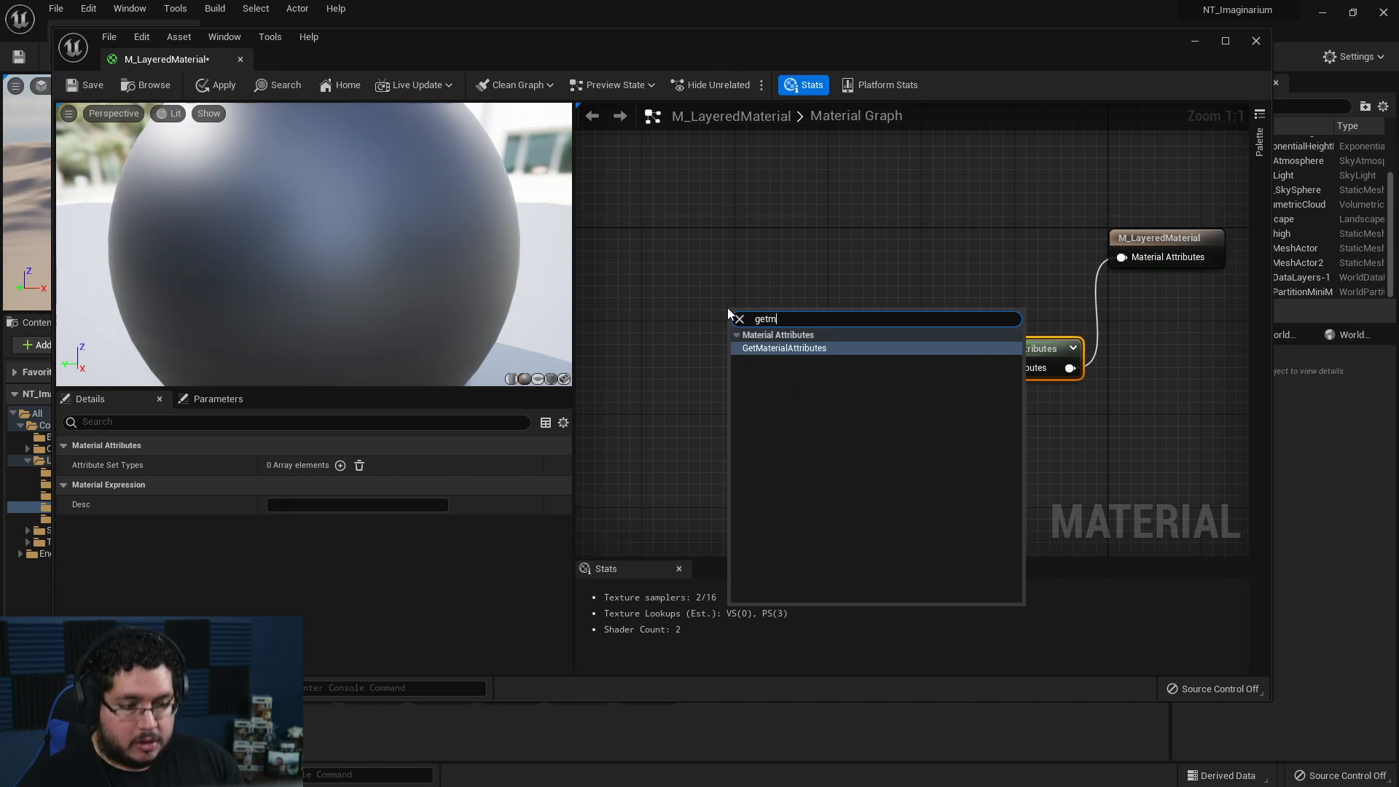
key("Return")
left_click_drag(844, 336, 938, 316)
left_click_drag(787, 318, 782, 274)
left_click_drag(986, 343, 985, 312)
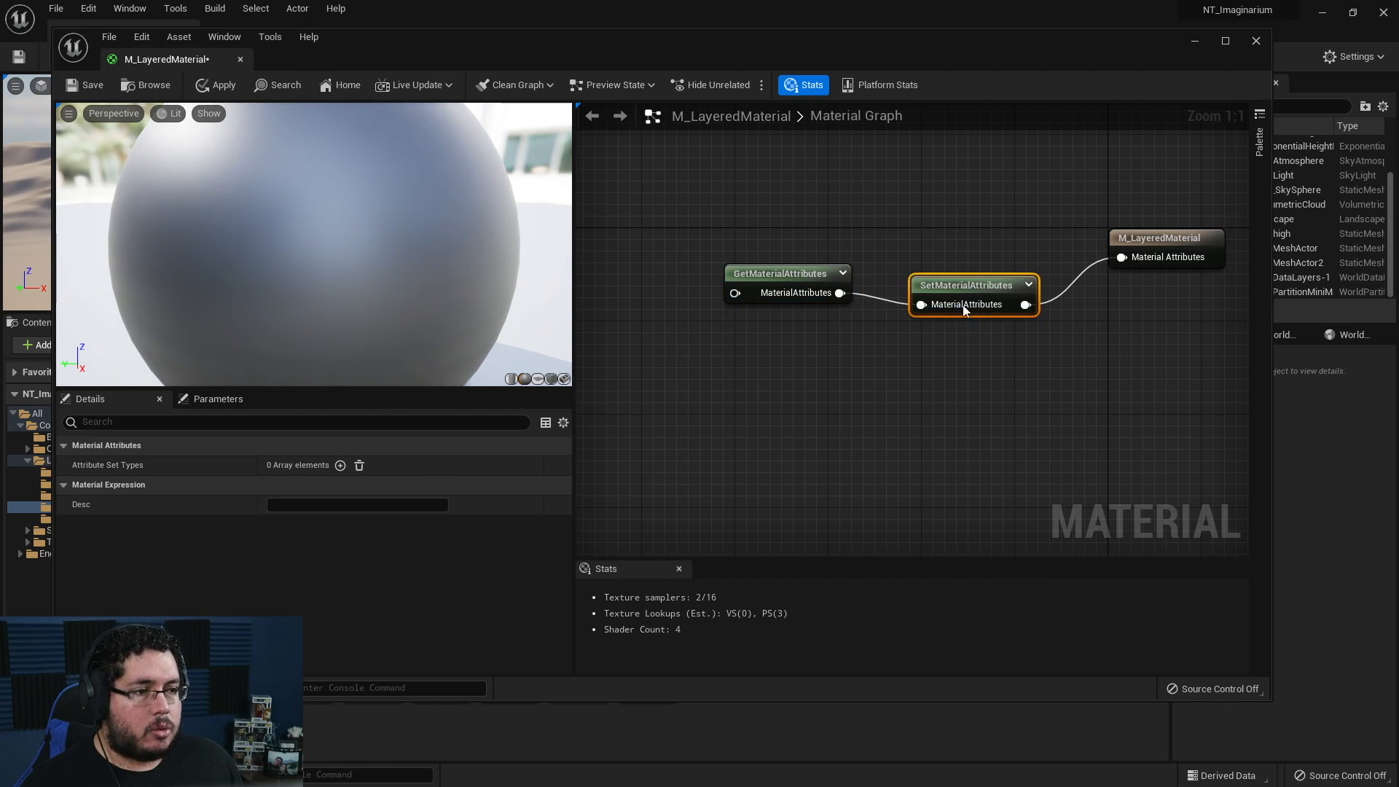
left_click(1146, 246)
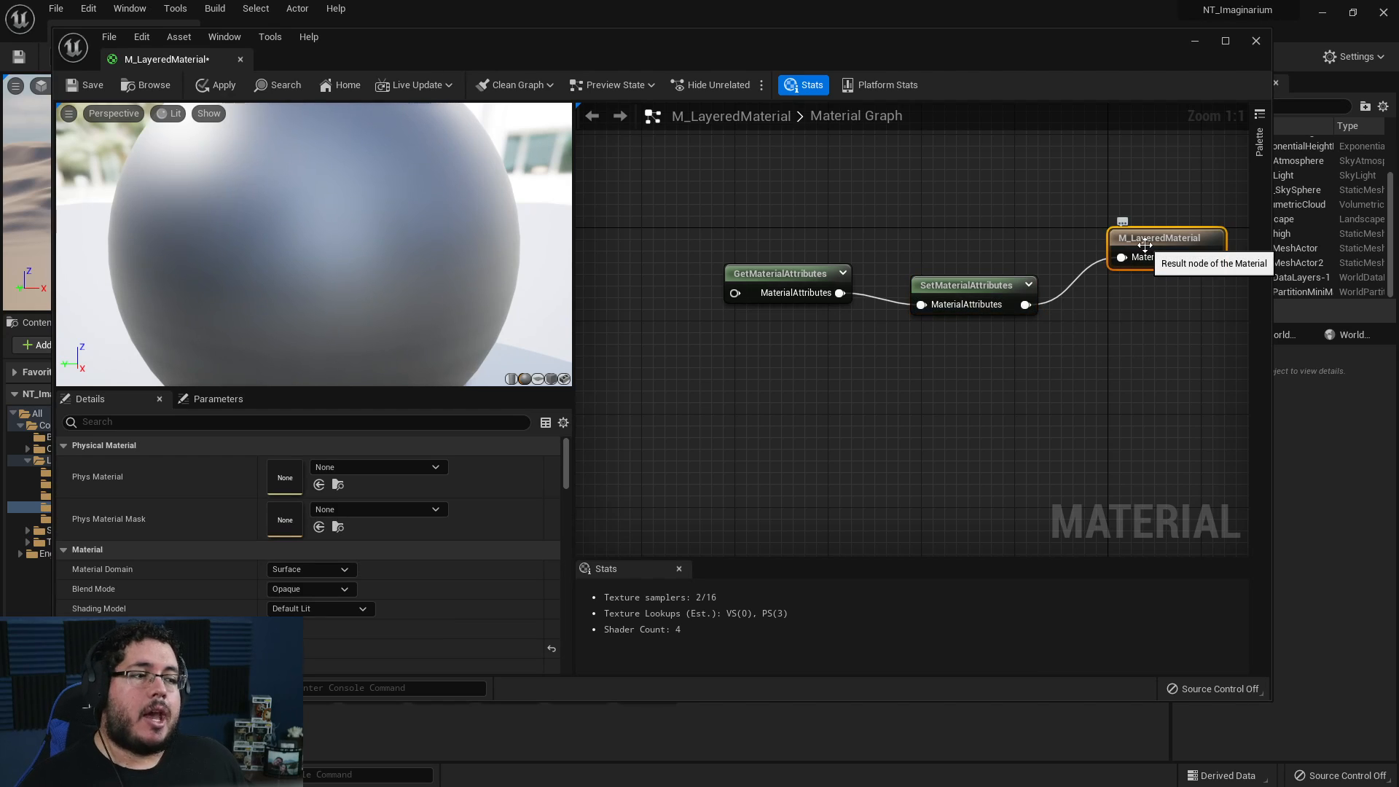
- Add a Material Attribute Layers node and connect its output to the input of the GetMaterialAttributes node
left_click(785, 273)
right_click_drag(749, 292, 858, 285)
right_click_drag(742, 371, 856, 367)
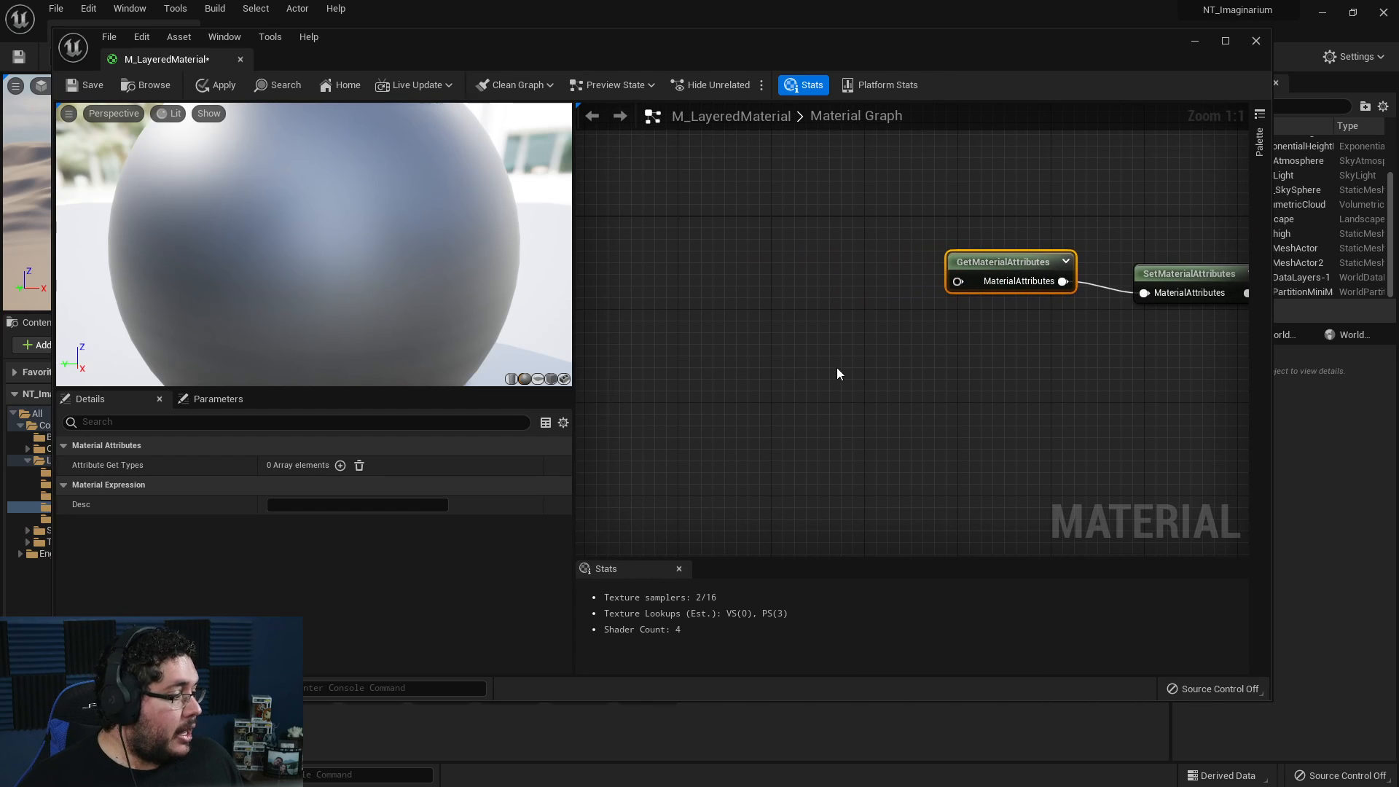
right_click(837, 372)
type("materia")
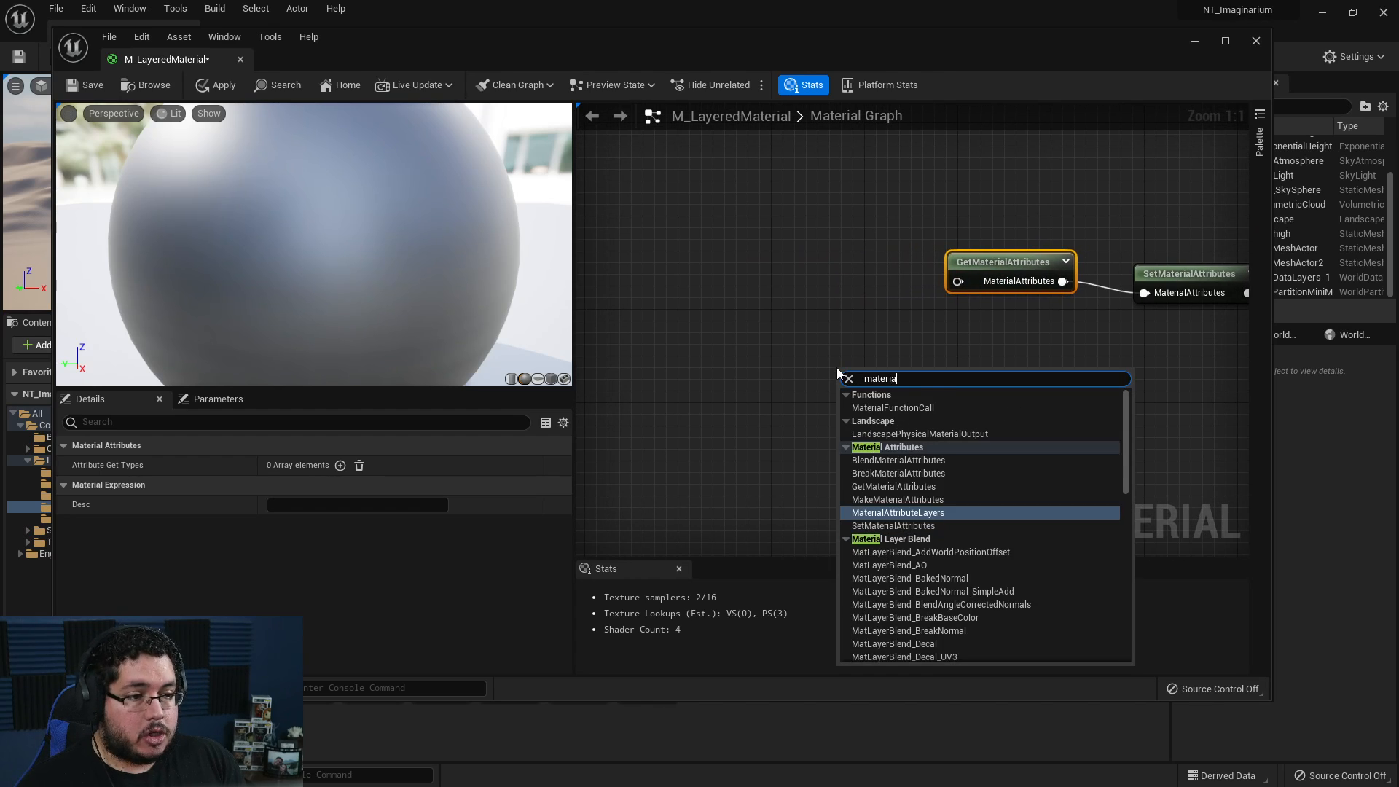
type("latt")
key("Return")
left_click_drag(887, 381, 959, 281)
right_click_drag(971, 296, 846, 296)
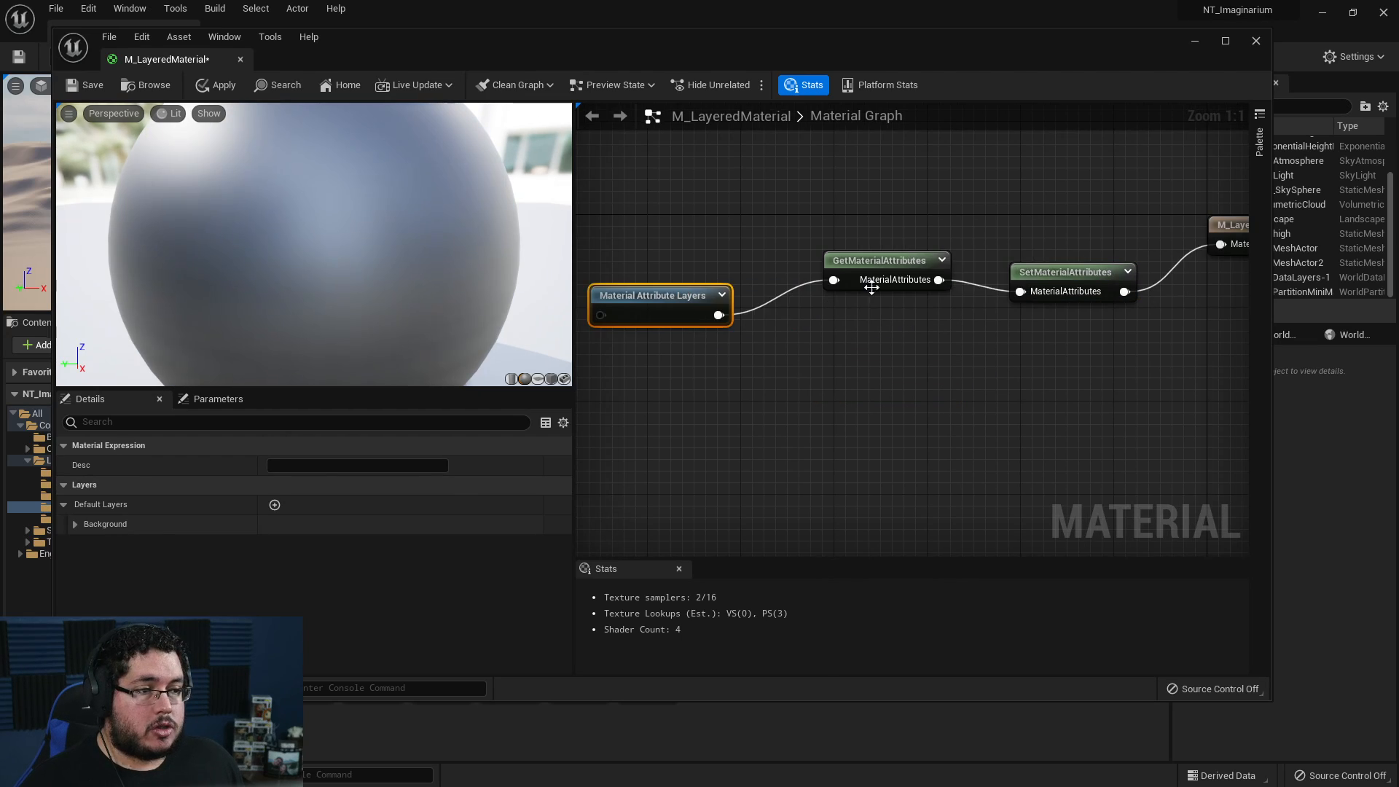
- Line up the GetMaterialAttributes, SetMaterialAttributes and M_LayeredMaterial result nodes in one row with the Material Attribute Layers node
left_click_drag(904, 268, 872, 303)
left_click_drag(1101, 276, 1086, 297)
right_click_drag(1086, 297, 1016, 308)
left_click_drag(1197, 234, 1173, 304)
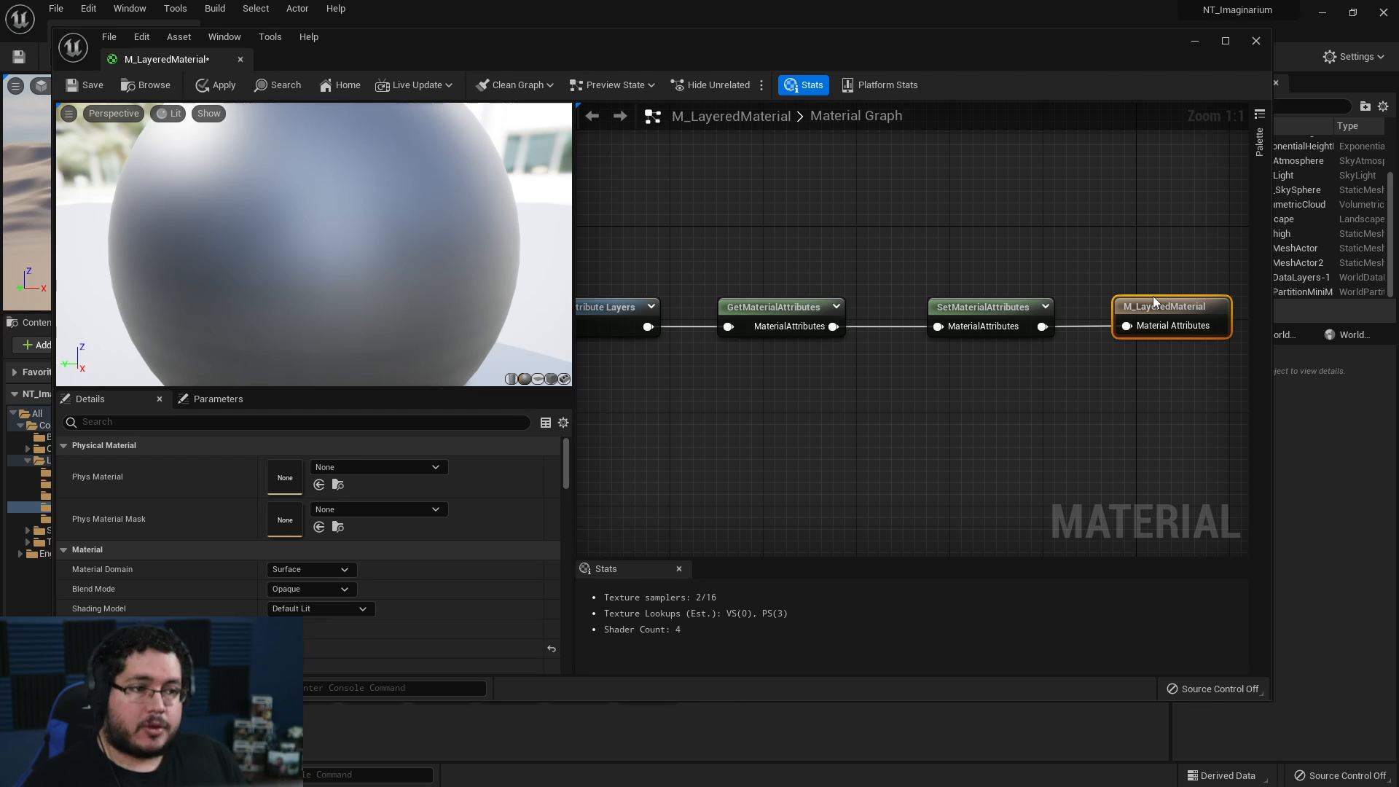
right_click_drag(828, 440, 845, 404)
scroll(845, 411, "down", 3)
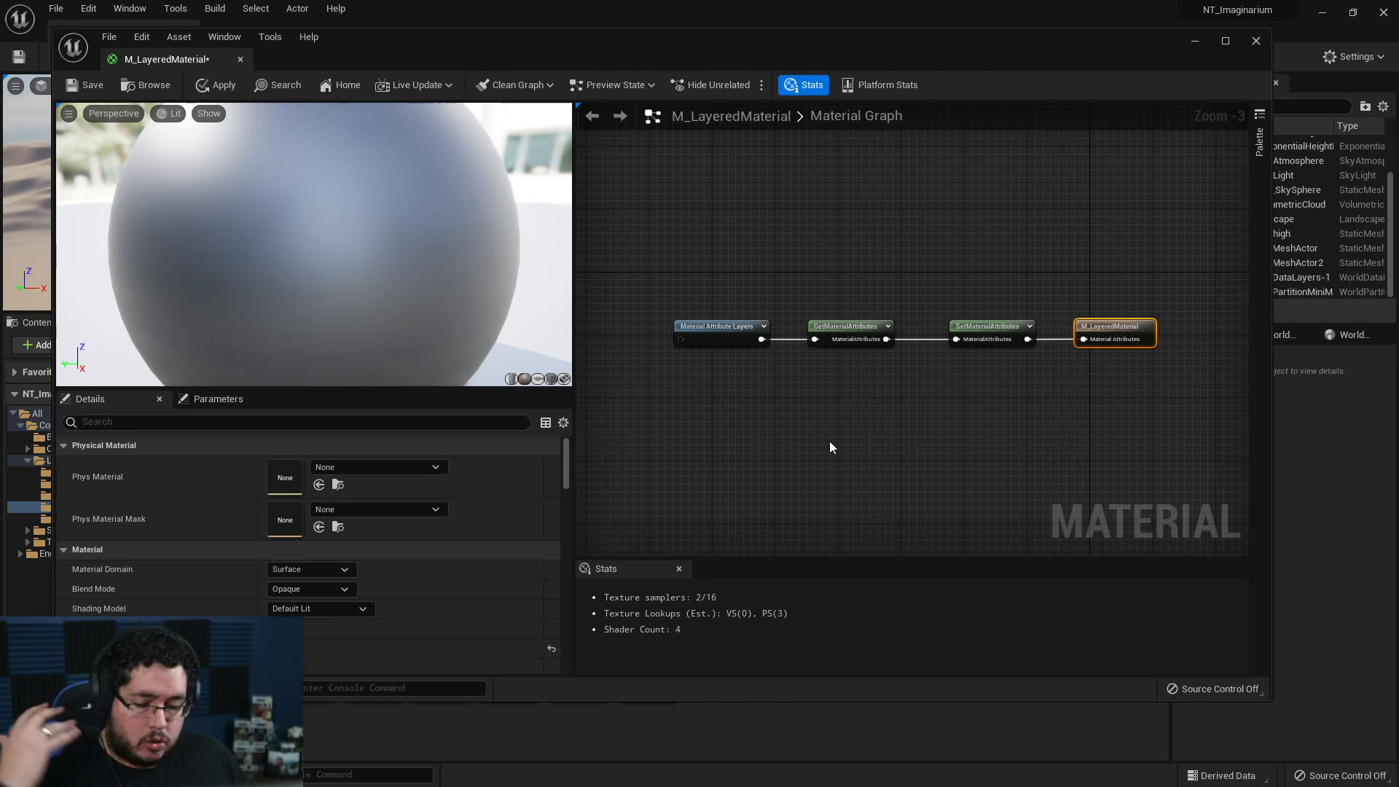
- Add two default layers above Background in the Material Attribute Layers node, then save and close M_LayeredMaterial
scroll(805, 421, "up", 2)
left_click(735, 313)
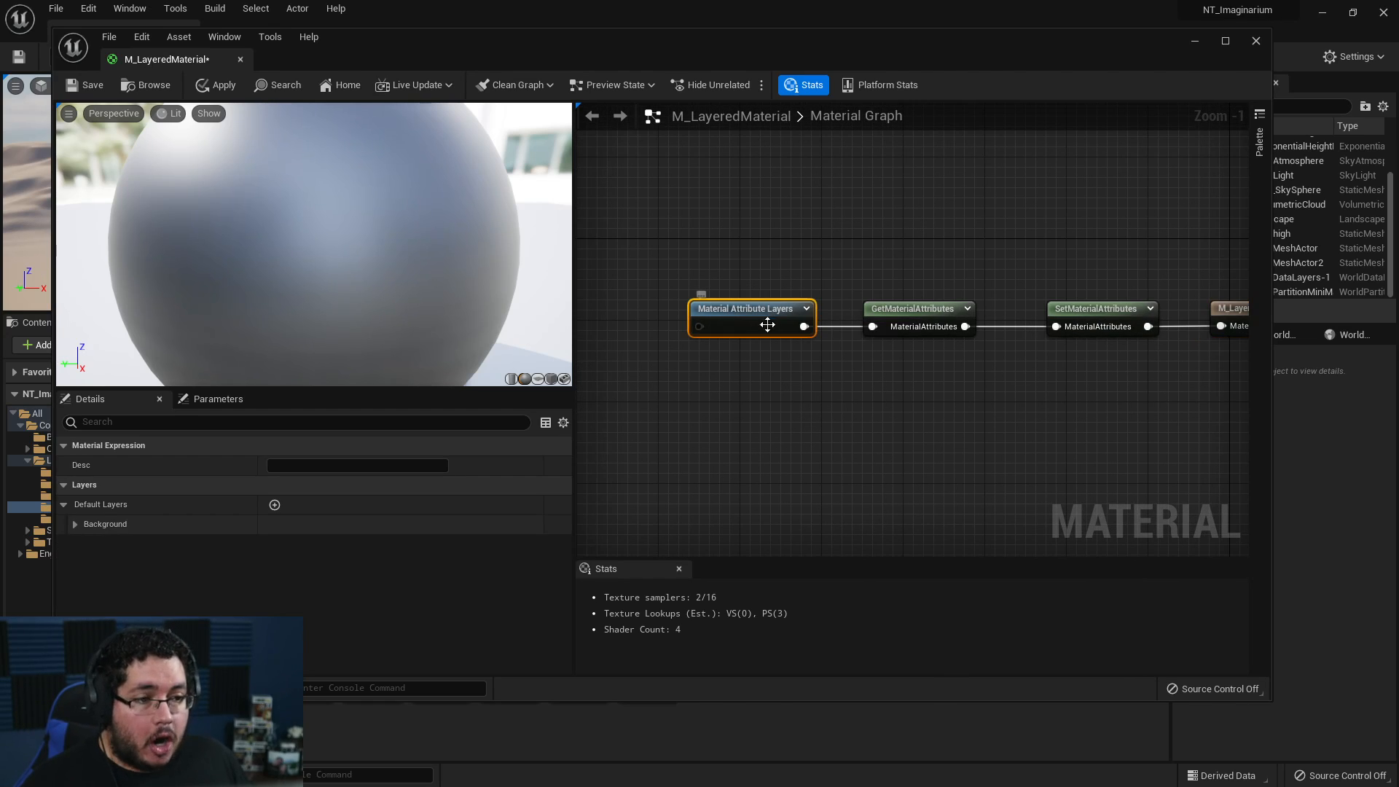
left_click(74, 524)
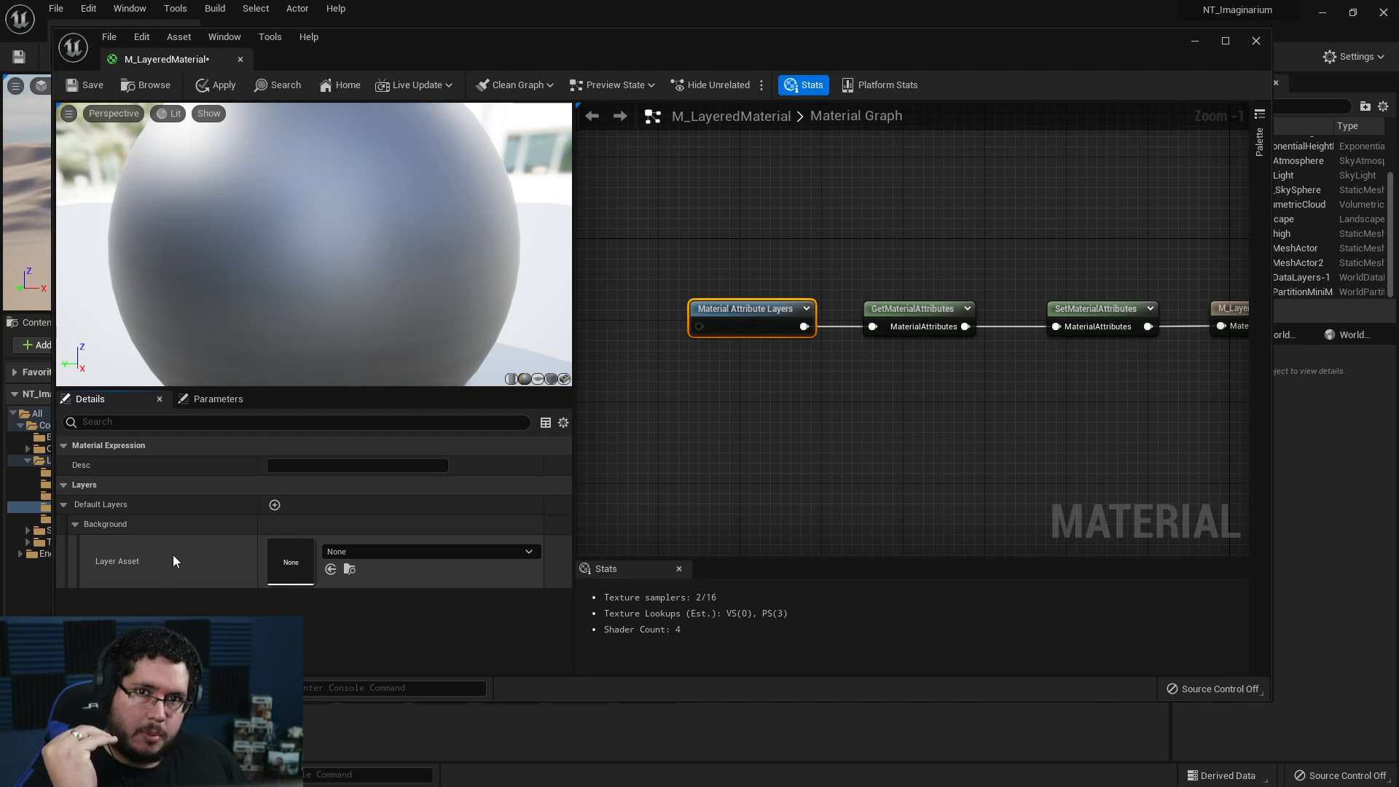
left_click(276, 504)
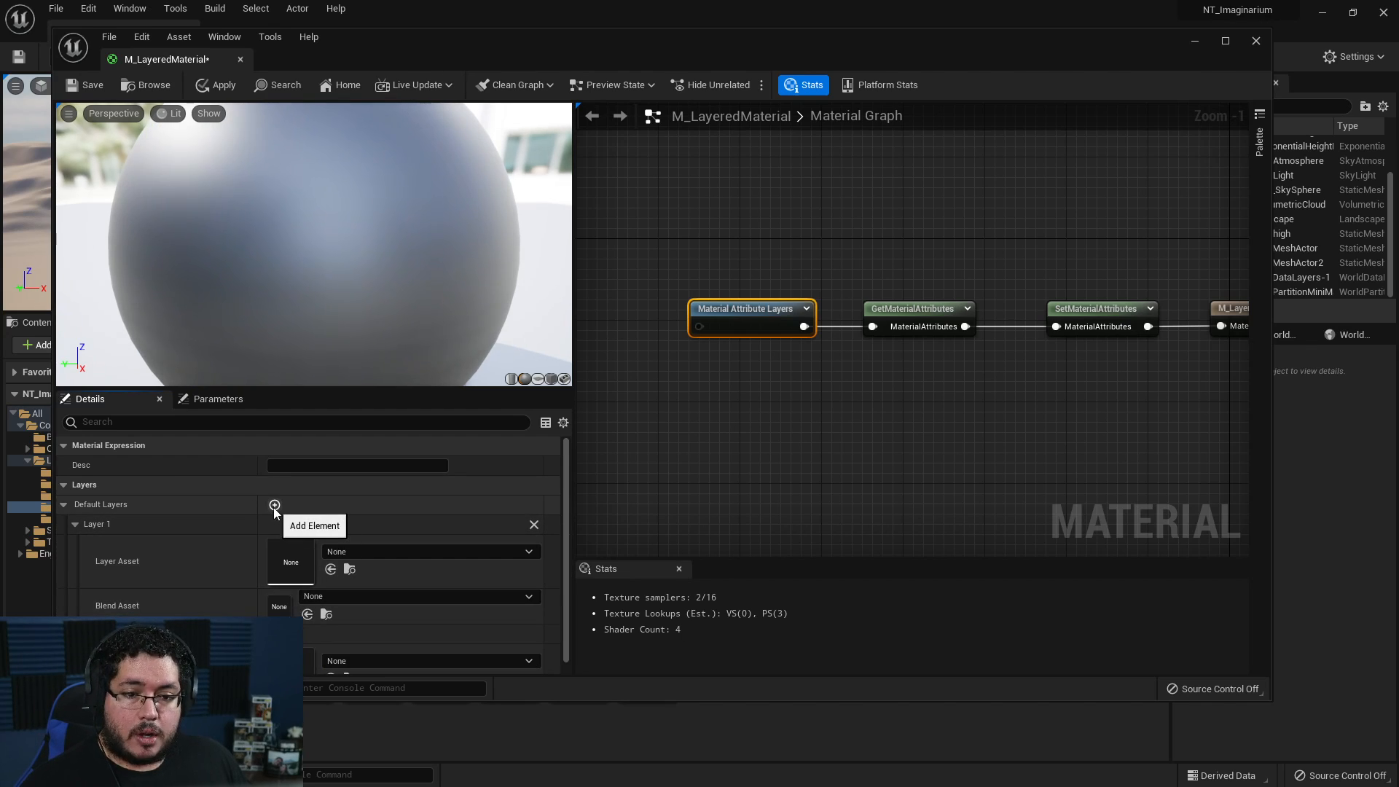
scroll(415, 561, "down", 2)
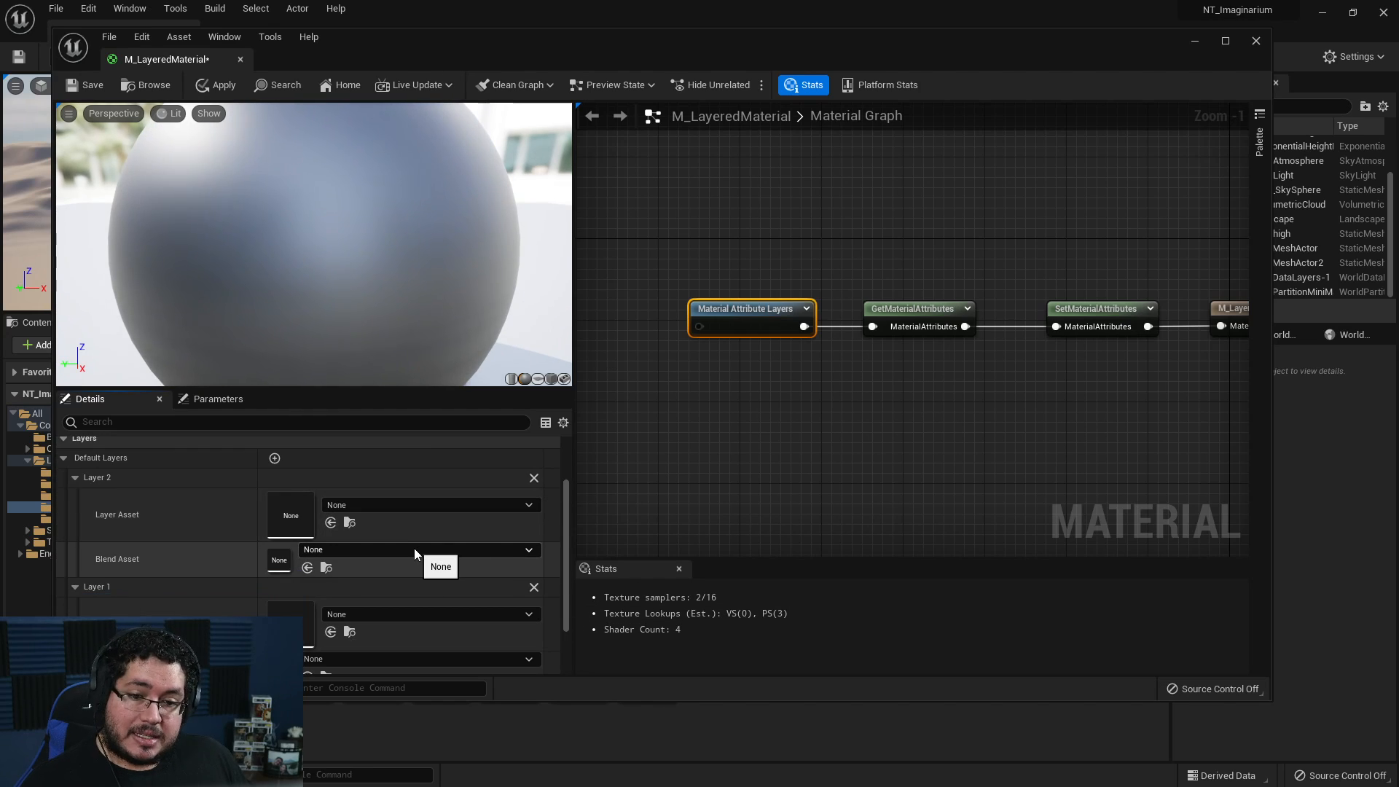
left_click(92, 88)
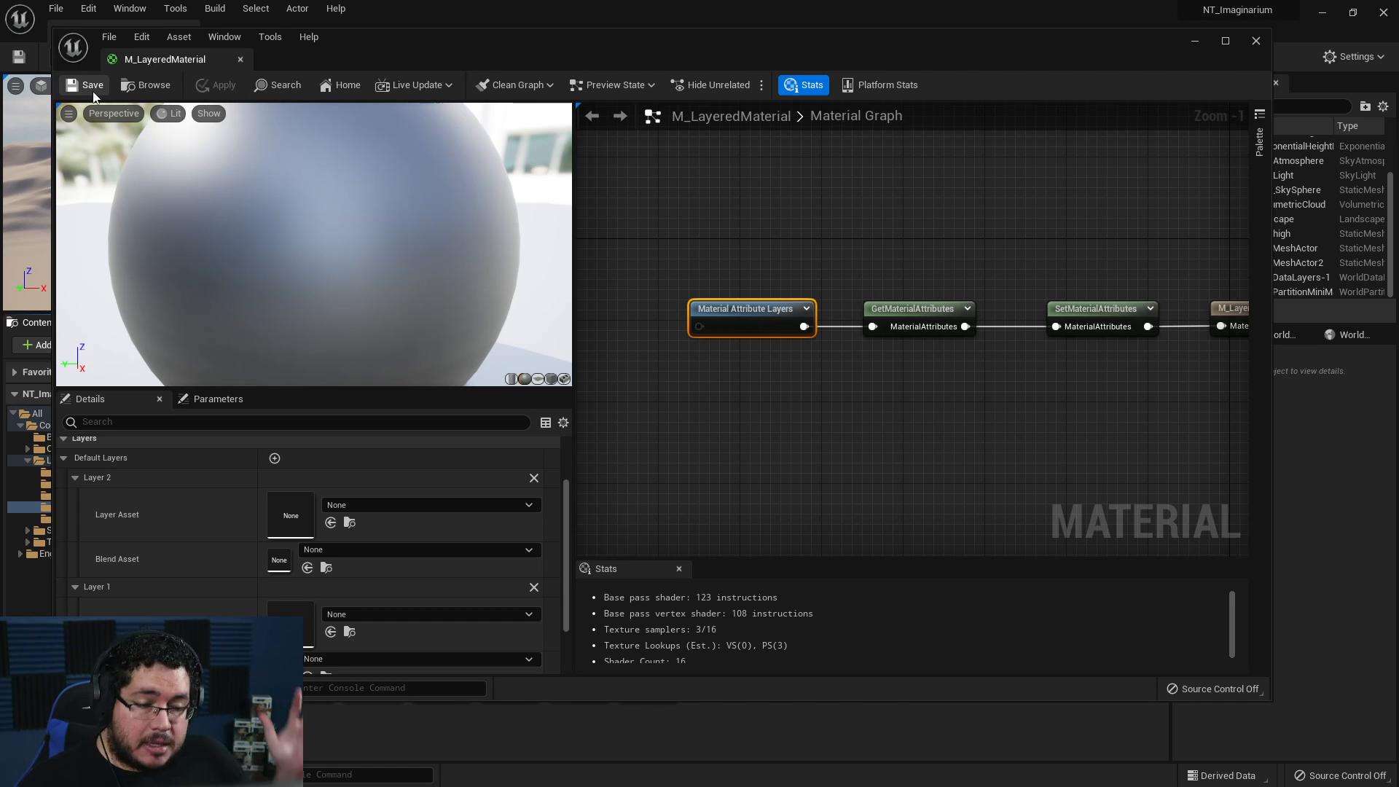
left_click(92, 89)
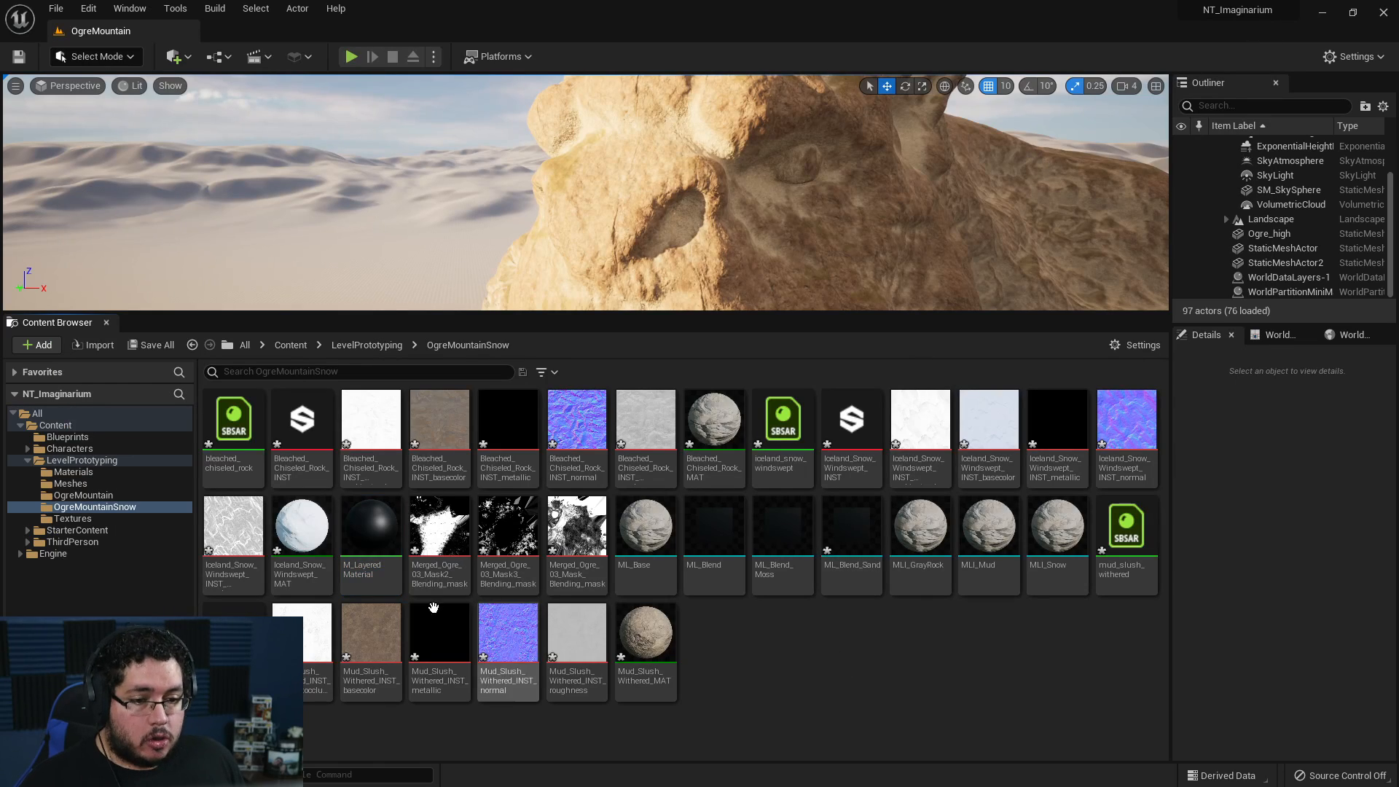
- Create a material instance of M_LayeredMaterial named MI_Ogre_SnowMountain and open it
right_click(363, 540)
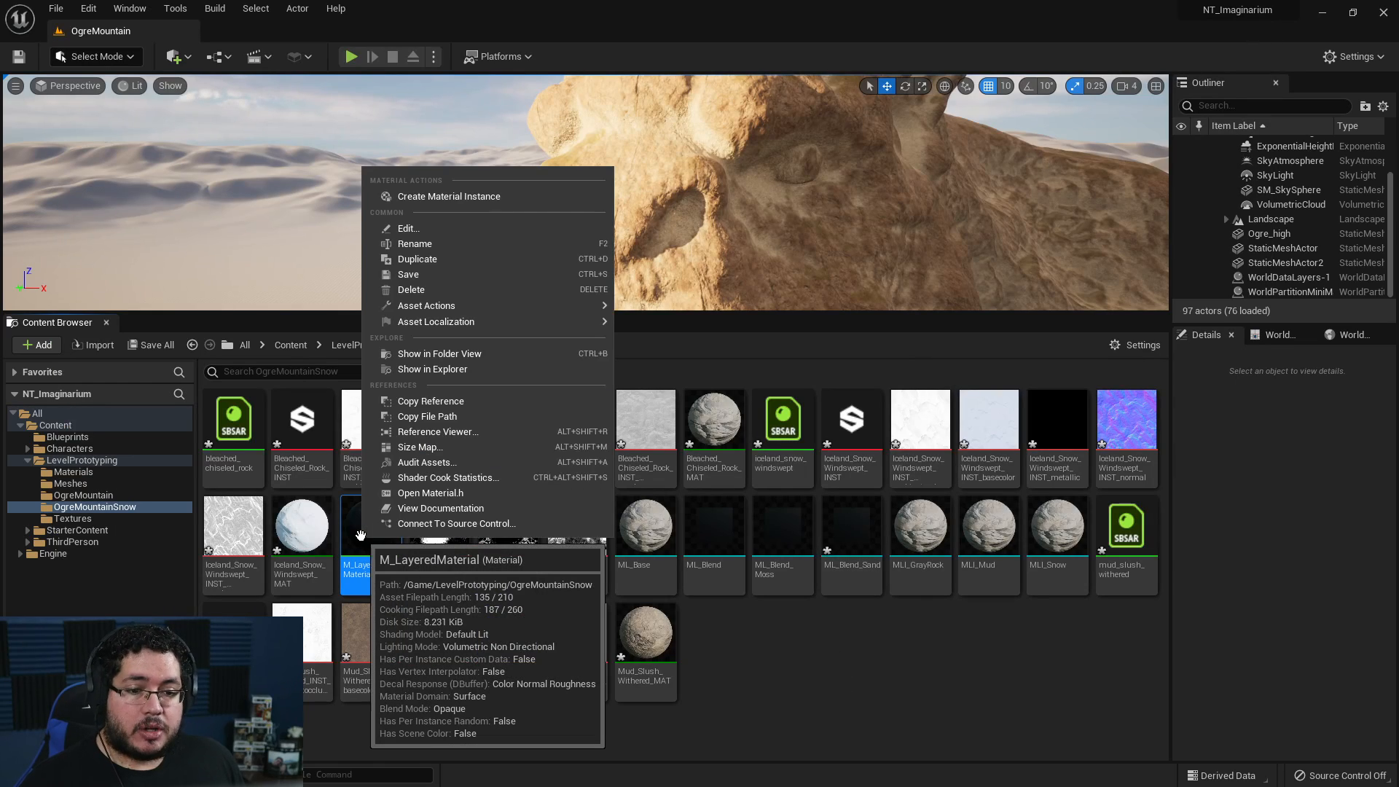
left_click(468, 199)
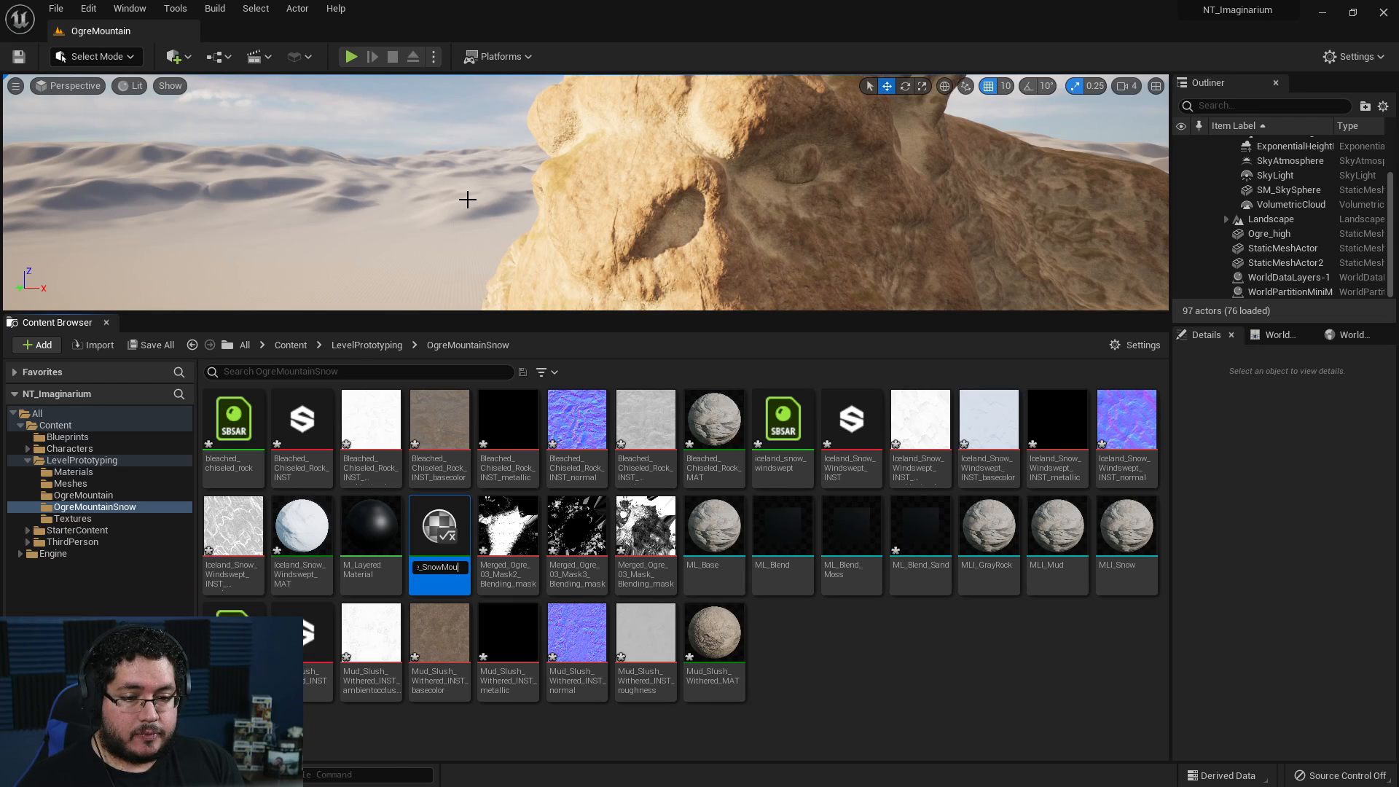
type("ntai")
key("Return")
key("Return")
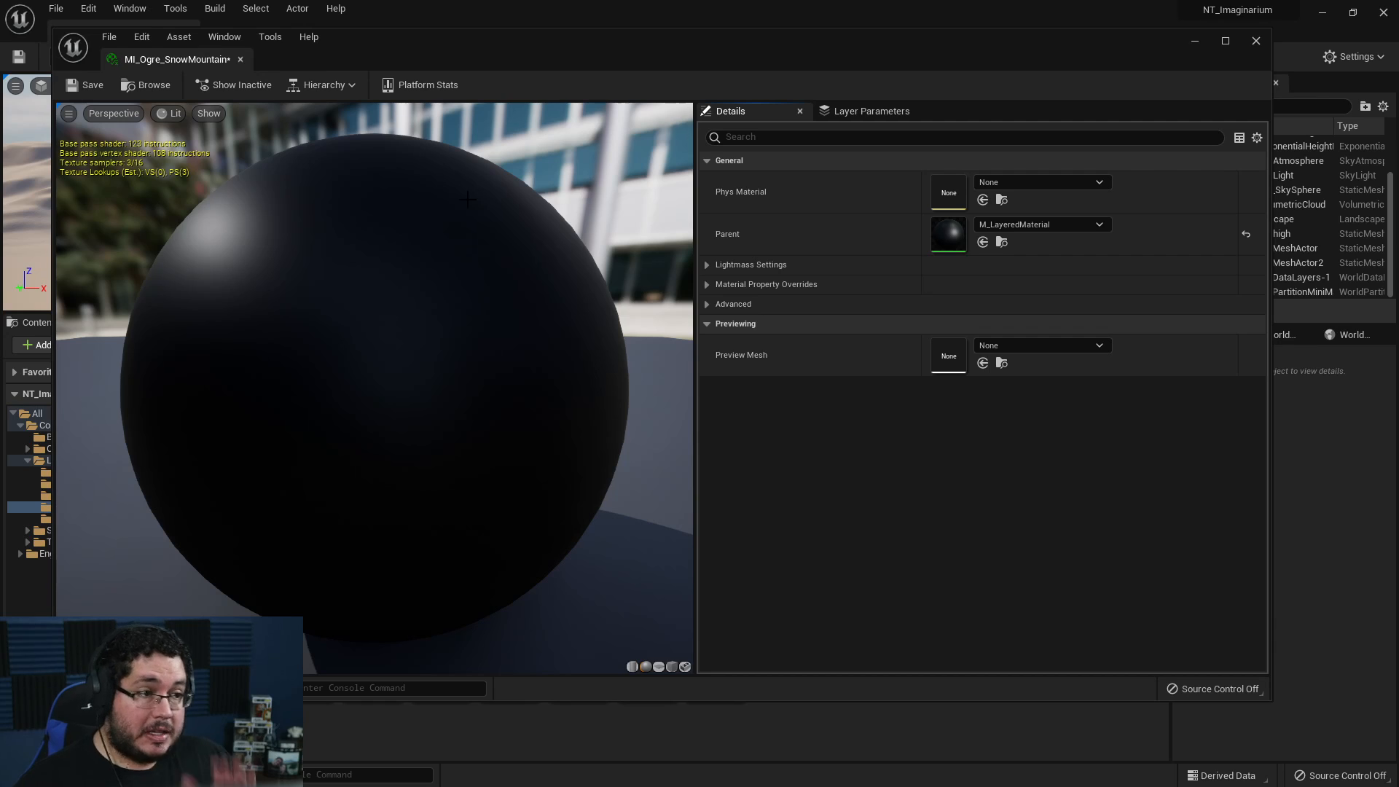
- Shrink and reposition the MI_Ogre_SnowMountain editor so the level view and the material assets stay accessible
left_click_drag(583, 29, 567, 147)
left_click_drag(585, 166, 563, 79)
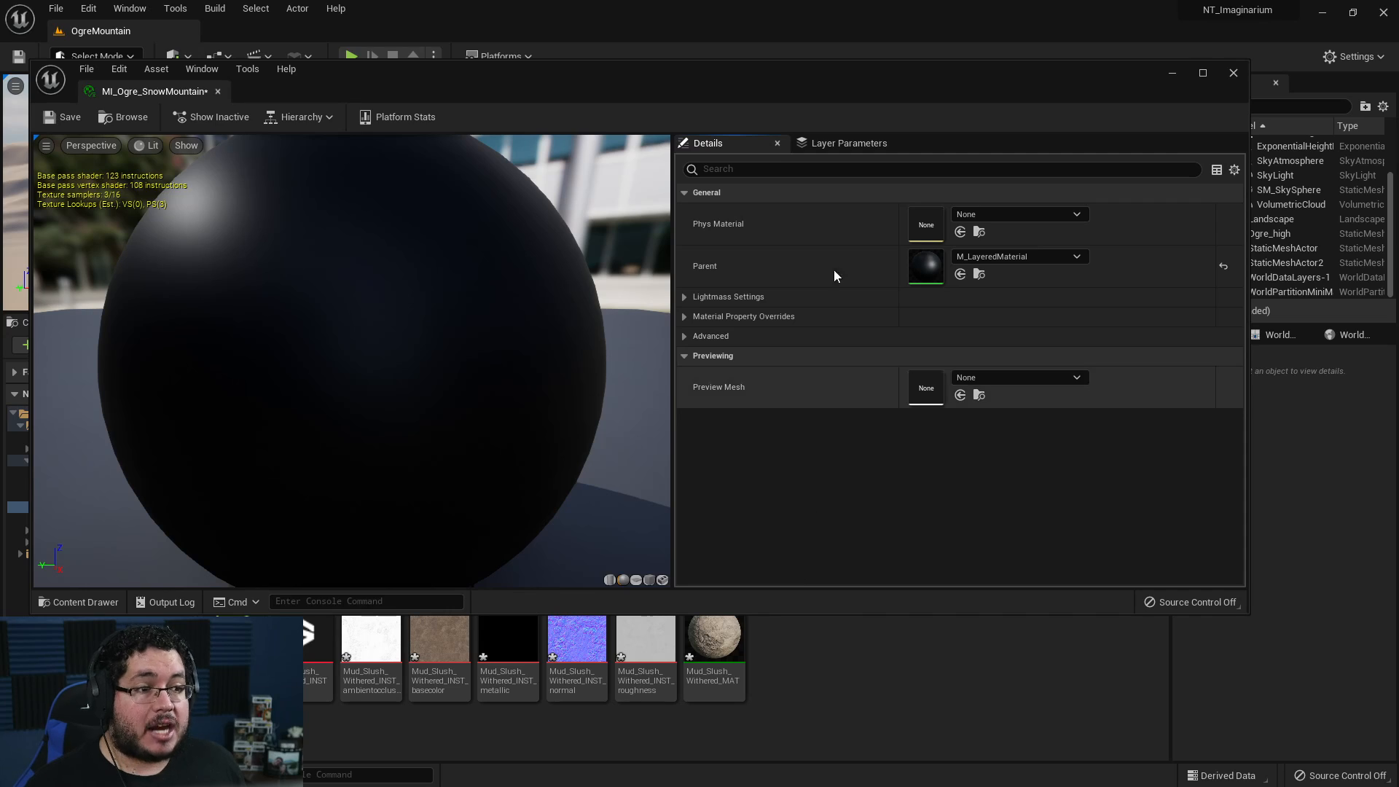
left_click_drag(845, 84, 795, 213)
left_click_drag(1271, 199, 725, 429)
left_click_drag(564, 444, 459, 139)
scroll(391, 315, "down", 1)
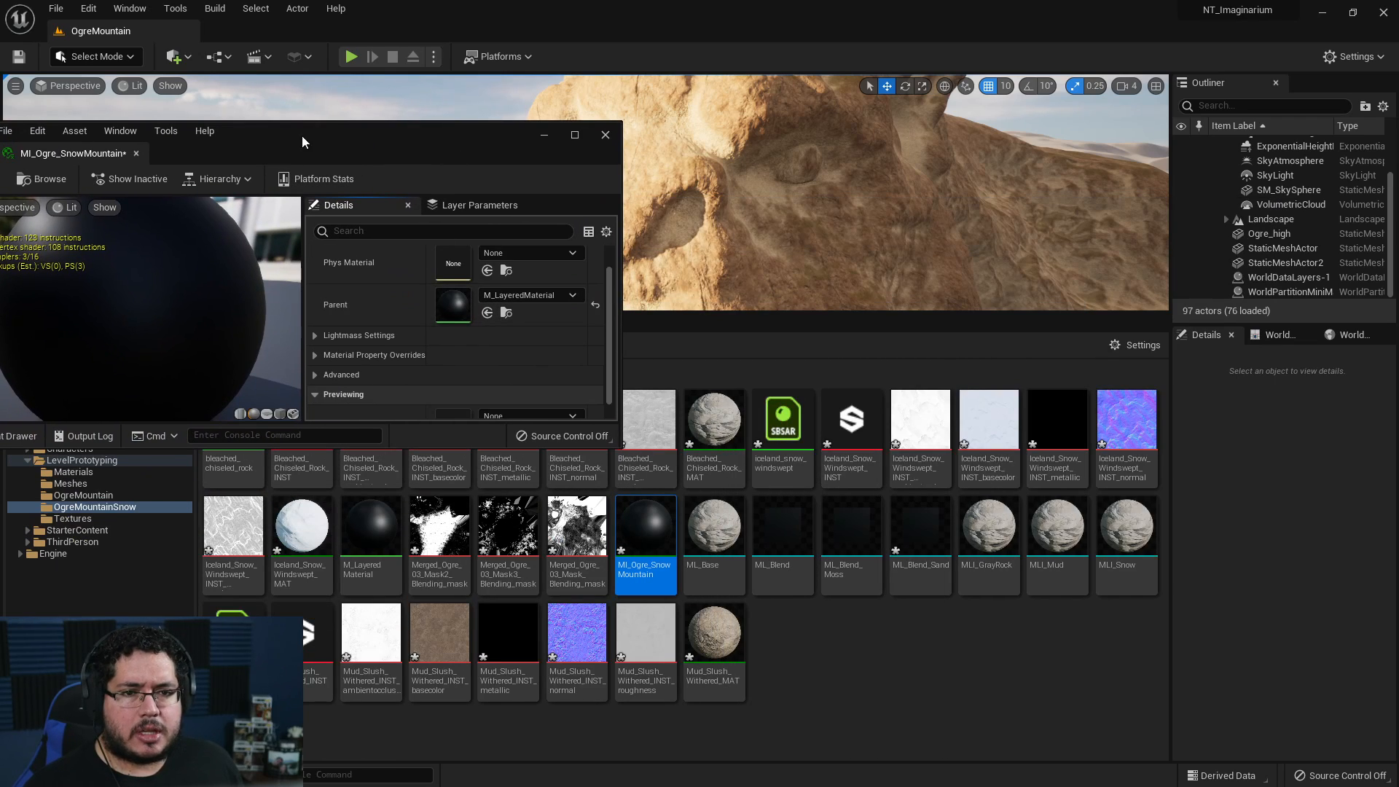
- Apply MI_Ogre_SnowMountain to the ogre mountain mesh in the level
left_click_drag(300, 138, 325, 138)
left_click_drag(645, 532, 814, 171)
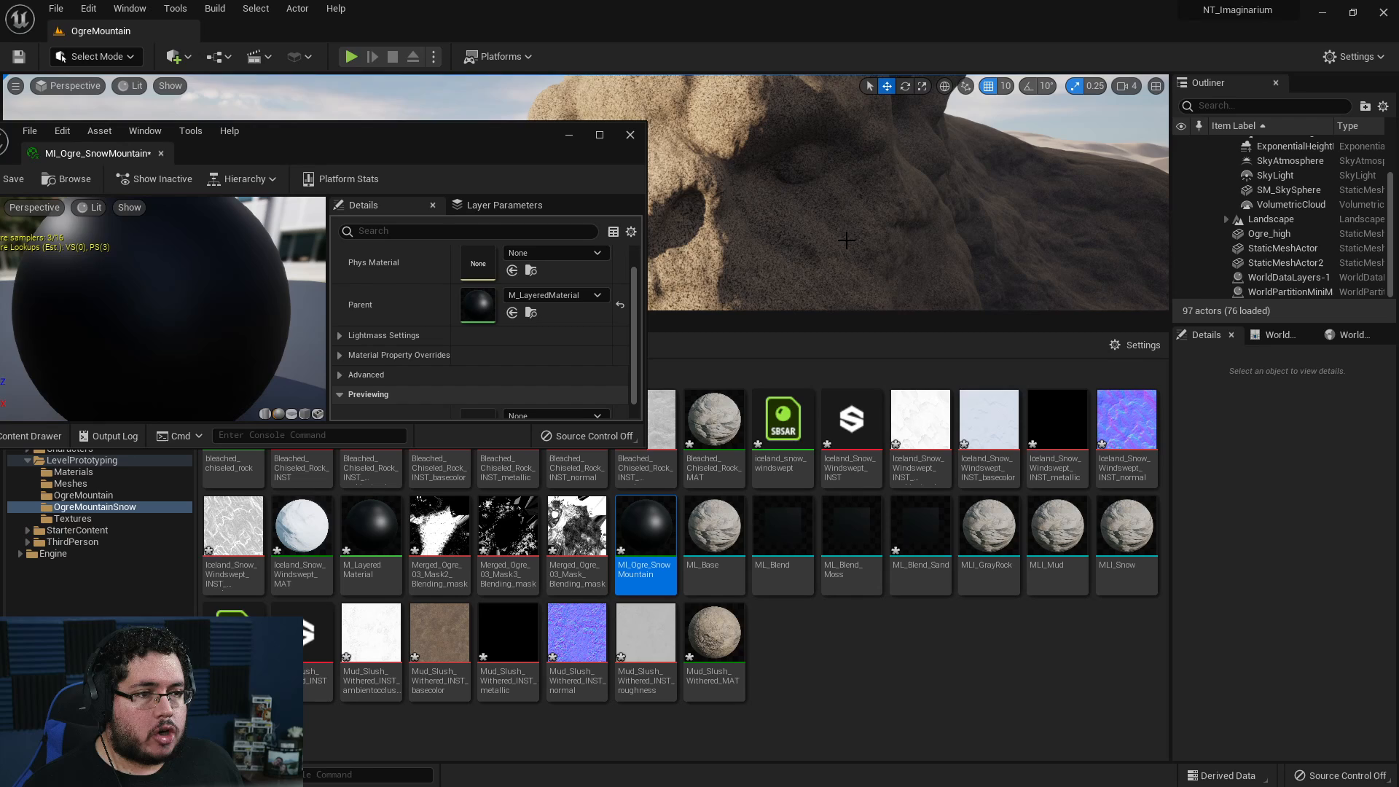
right_click_drag(815, 171, 784, 207)
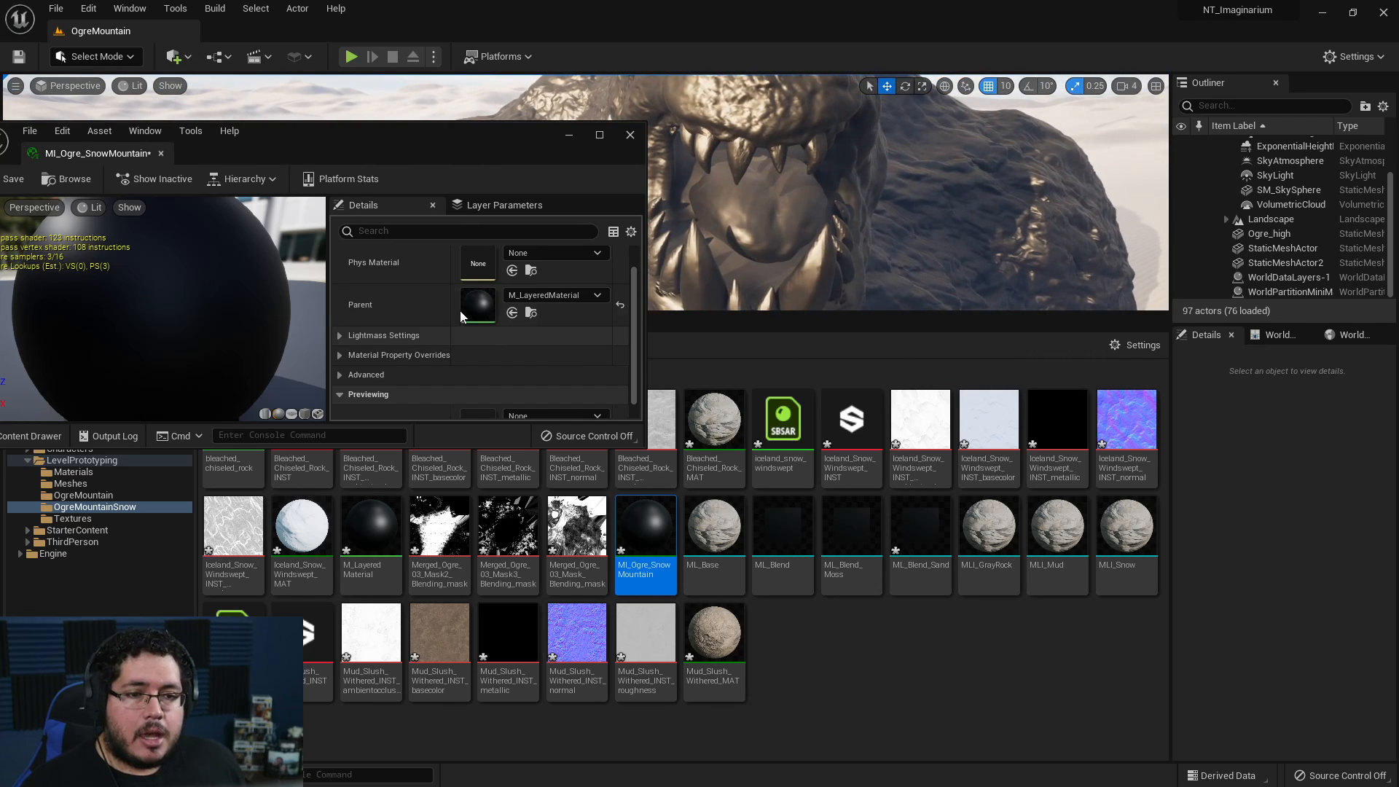
- Assign MLI_GrayRock as the Background layer asset of MI_Ogre_SnowMountain and check the rock on the mountain
left_click(502, 205)
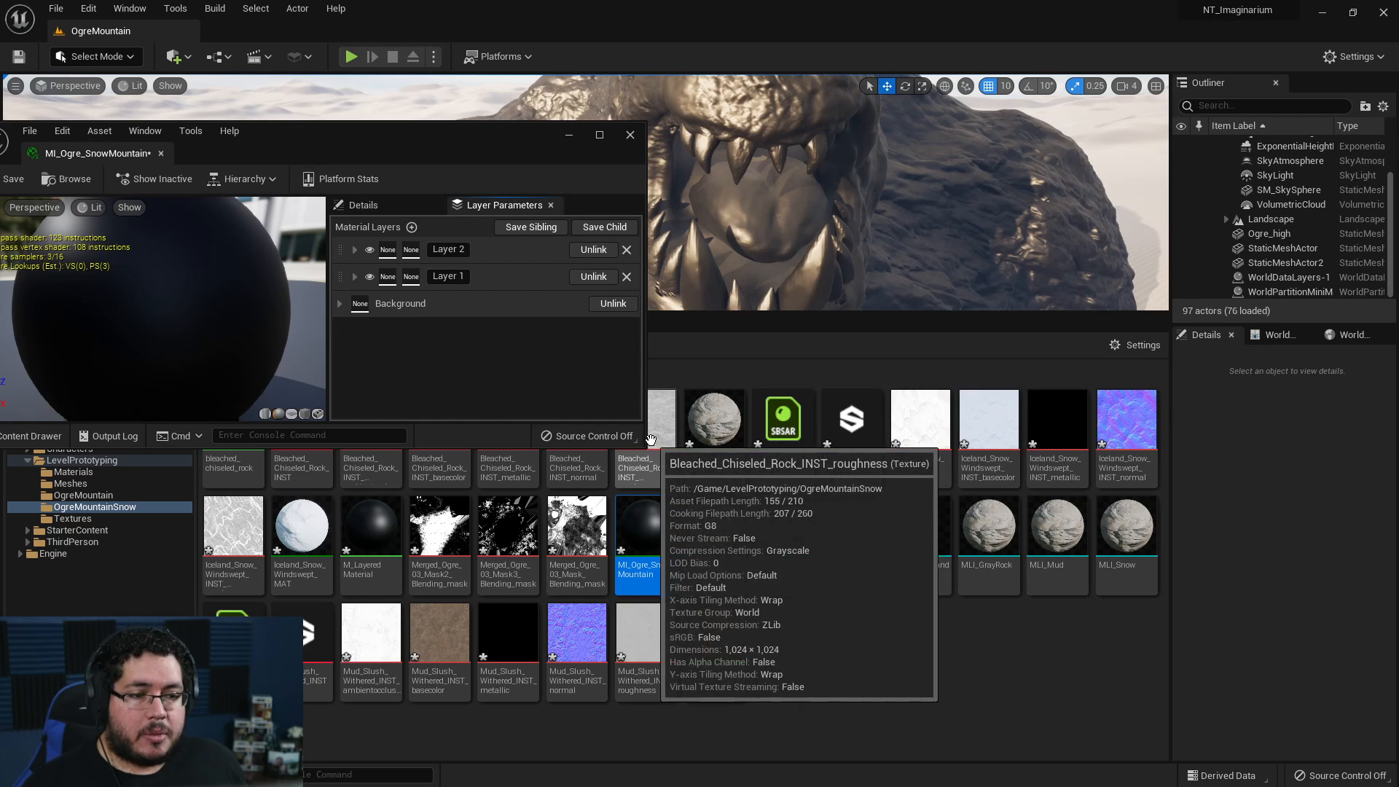
mouse_move(647, 445)
left_mouse_down()
mouse_move(714, 450)
mouse_move(626, 446)
left_mouse_up()
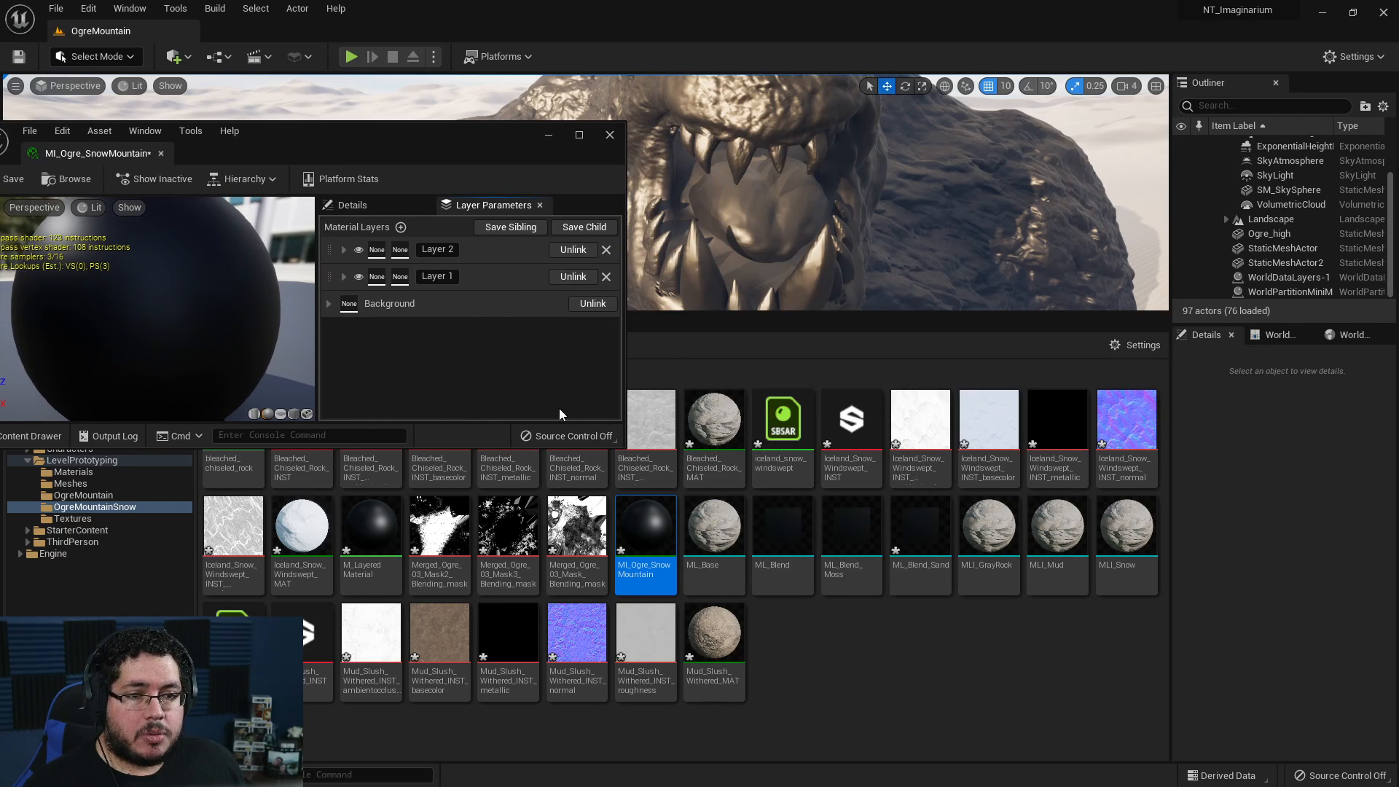
left_click(328, 303)
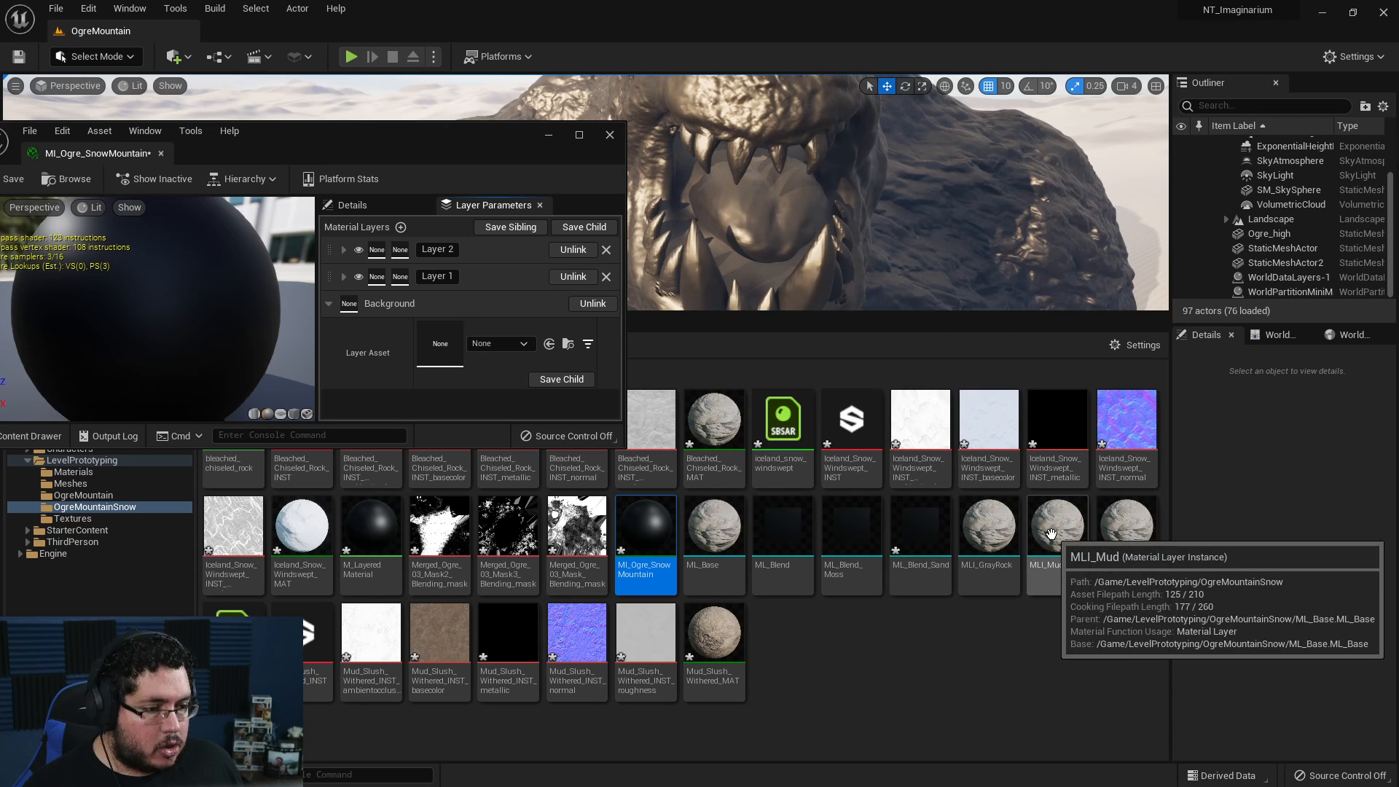
left_click_drag(989, 526, 486, 342)
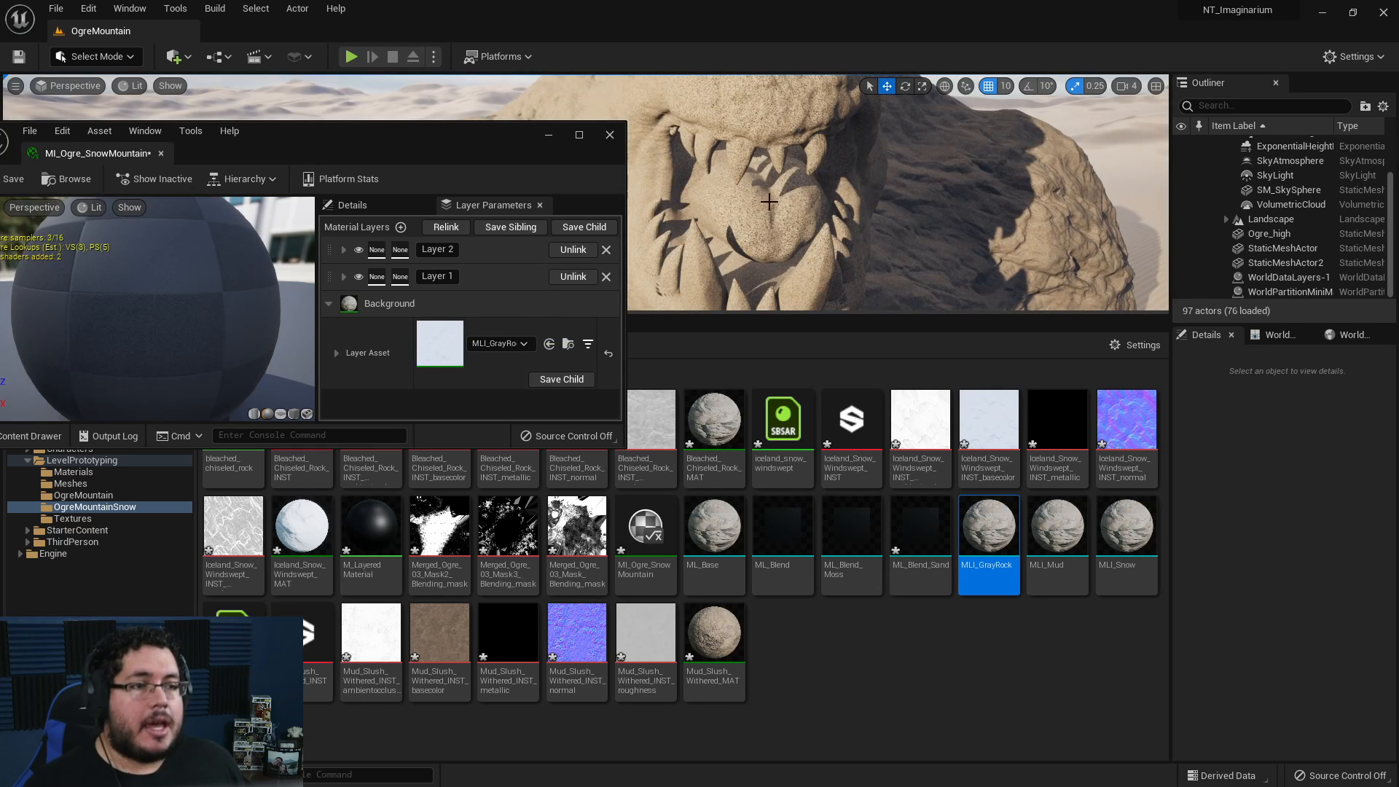
right_click_drag(841, 219, 699, 288)
right_click_drag(900, 224, 917, 307)
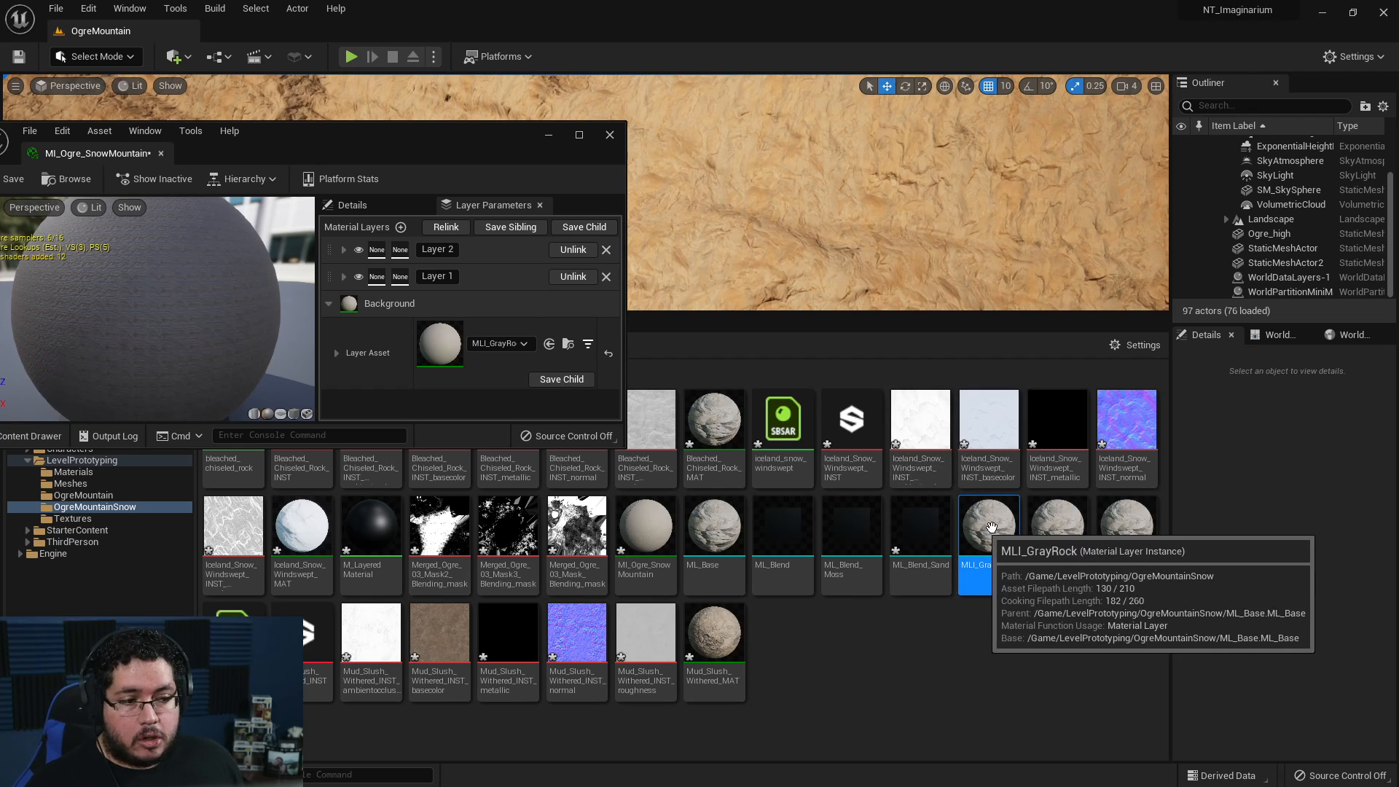
- Override the Background layer's Tiling with 30 and check the rock texture on the mountain
left_click(337, 354)
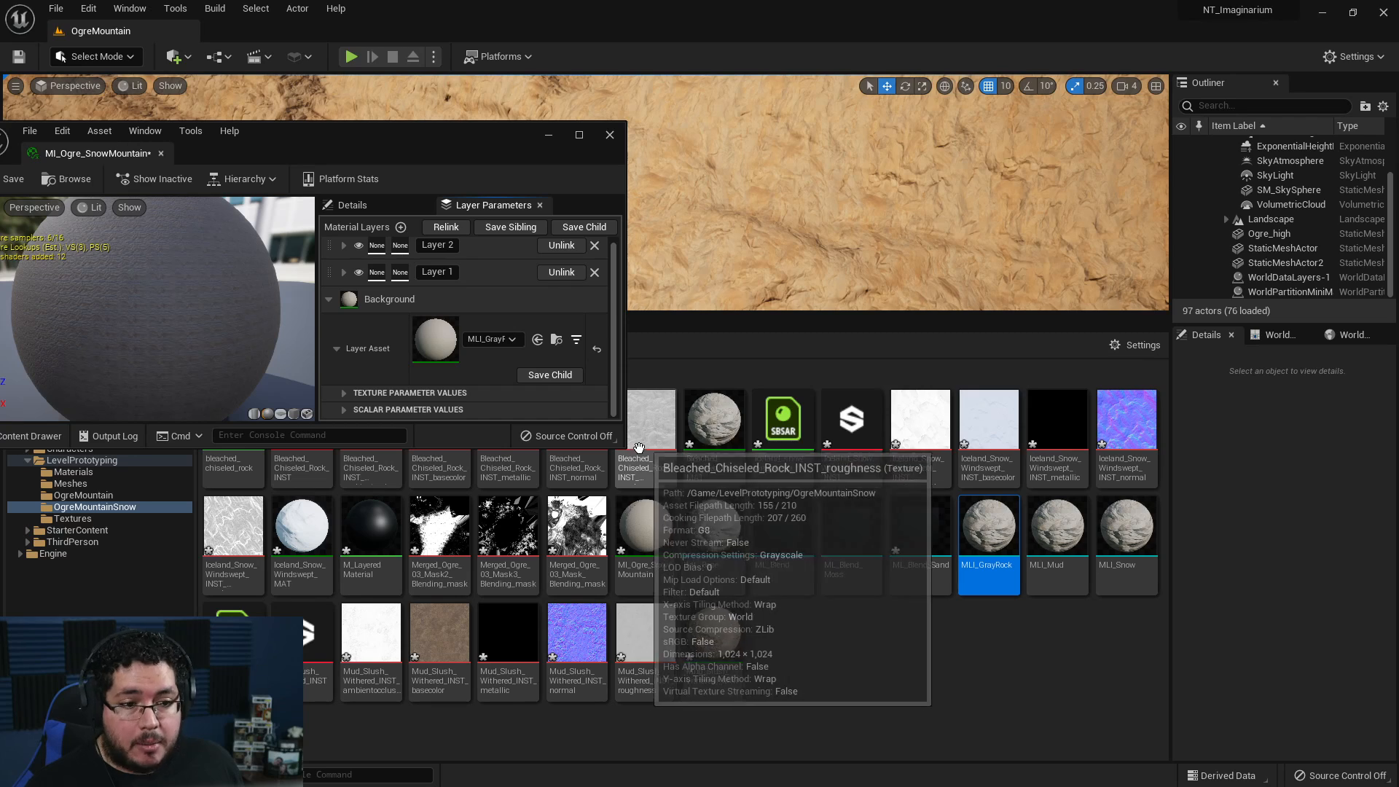
left_click_drag(623, 443, 630, 564)
left_click(346, 414)
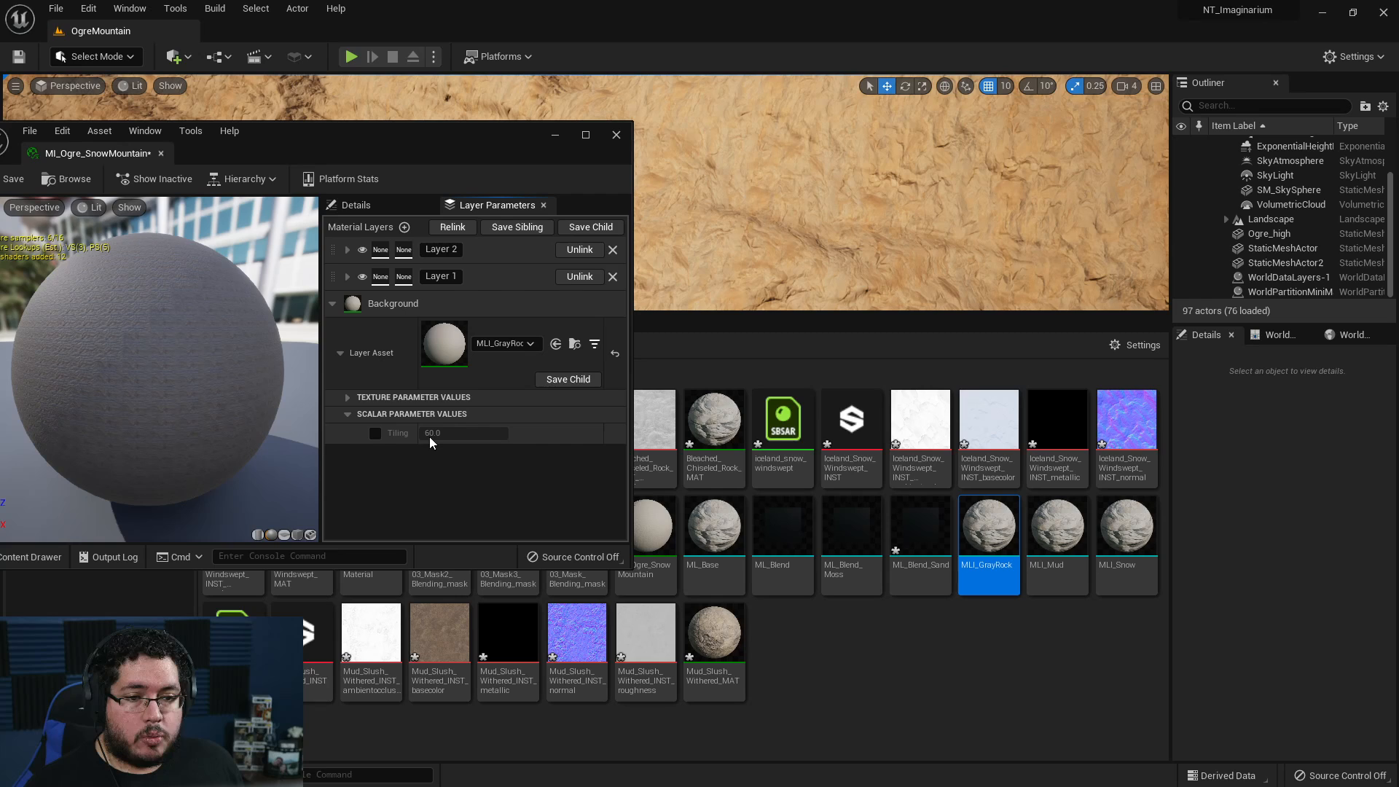
left_click(375, 433)
left_click(481, 434)
type("30")
key("Return")
right_click_drag(875, 197, 809, 184)
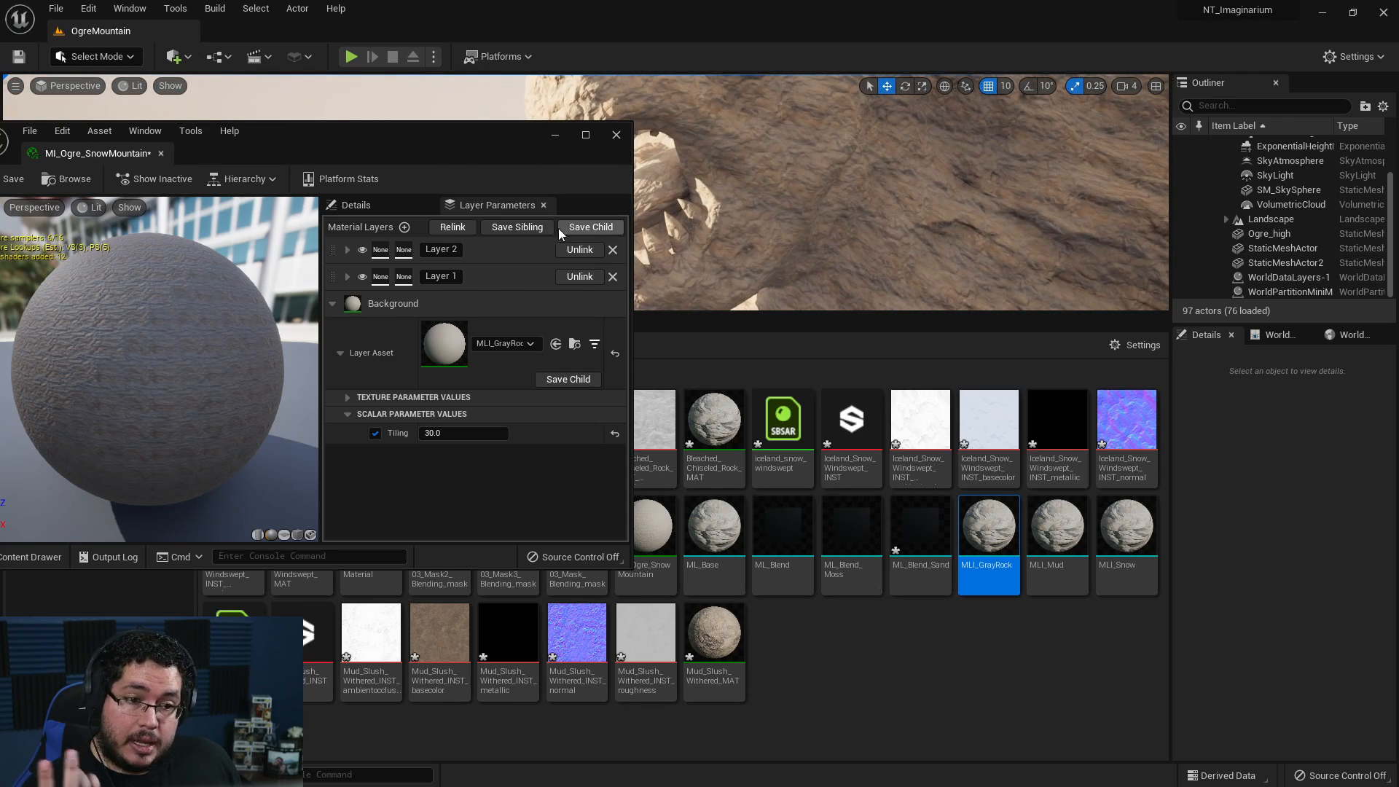
- Assign MLI_Mud as the layer asset of Layer 1 and look at it on the mountain
left_click(347, 277)
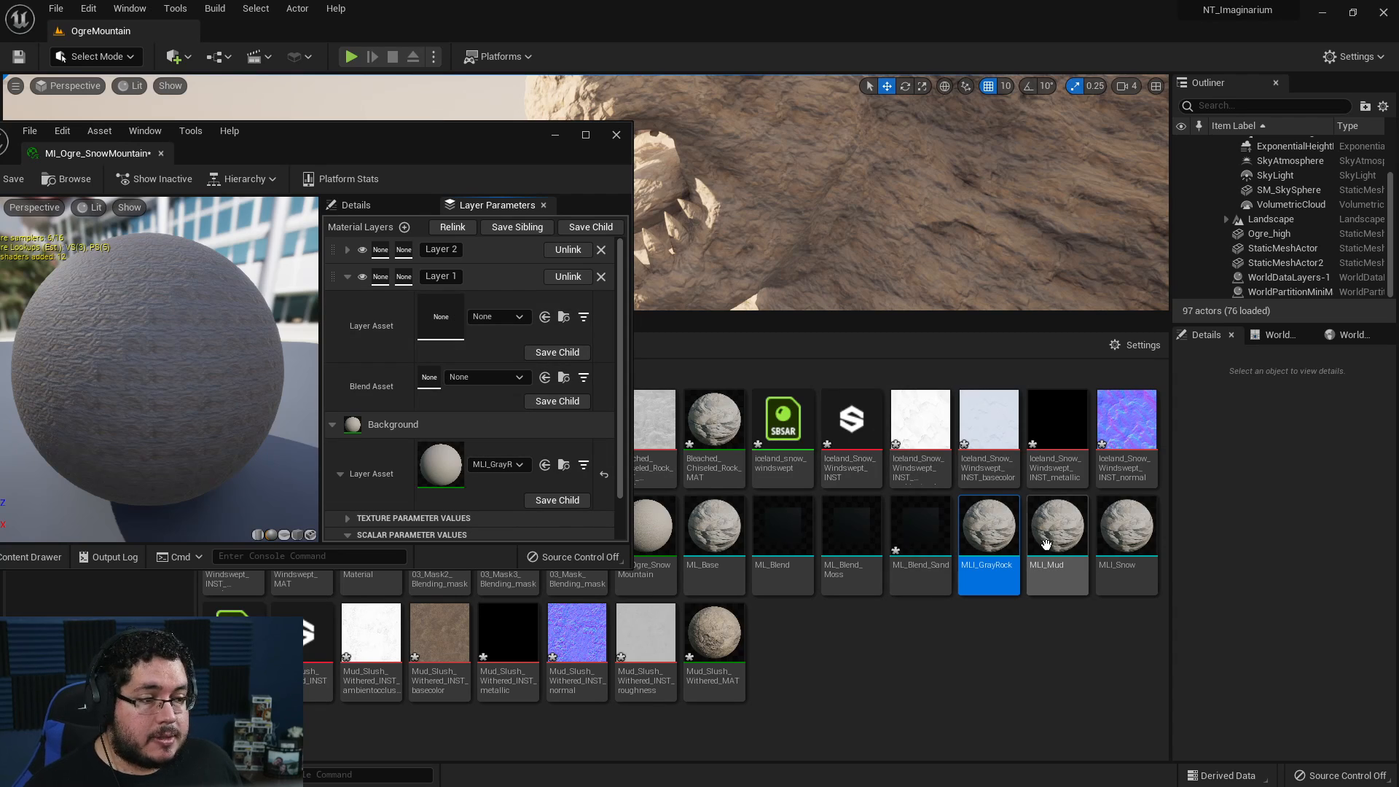
left_click_drag(1044, 543, 498, 316)
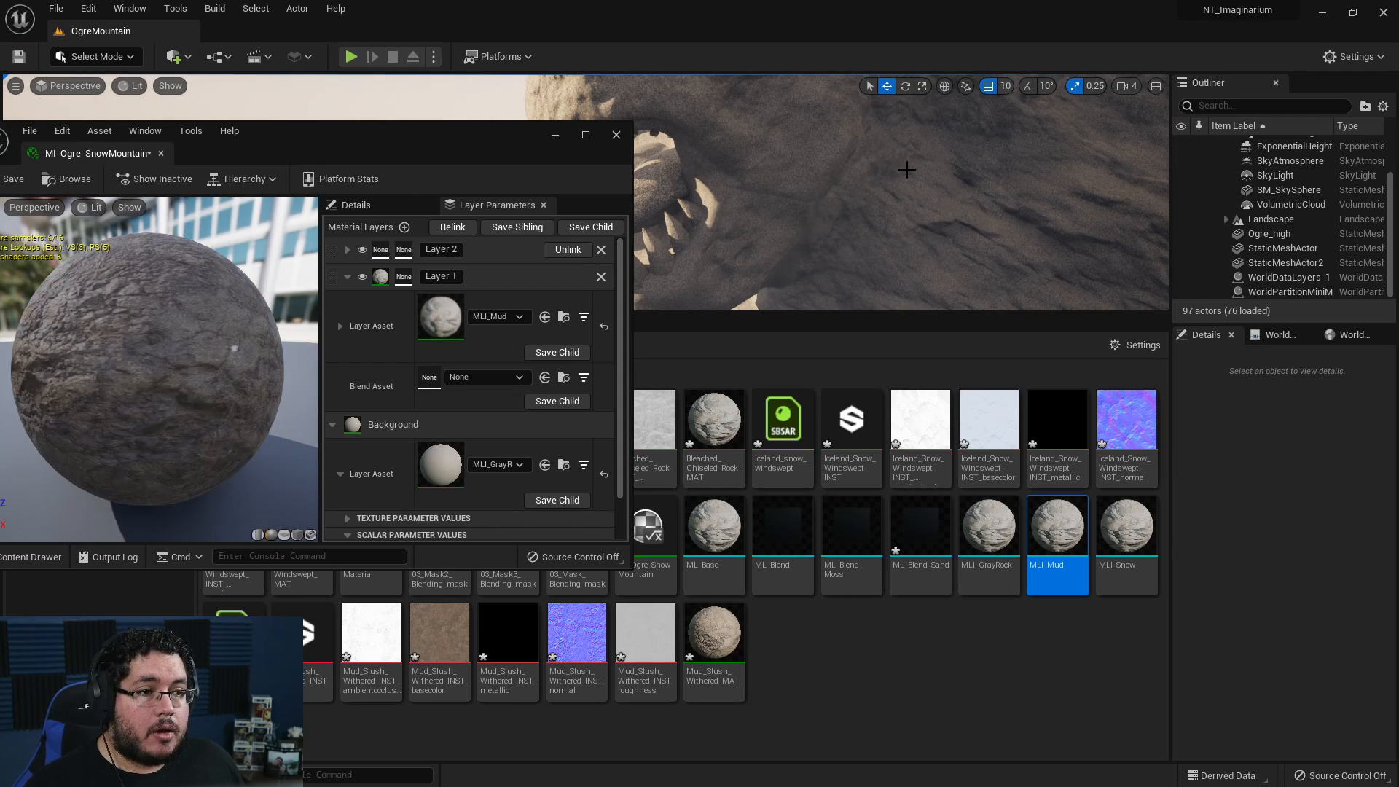
right_click_drag(871, 219, 827, 185)
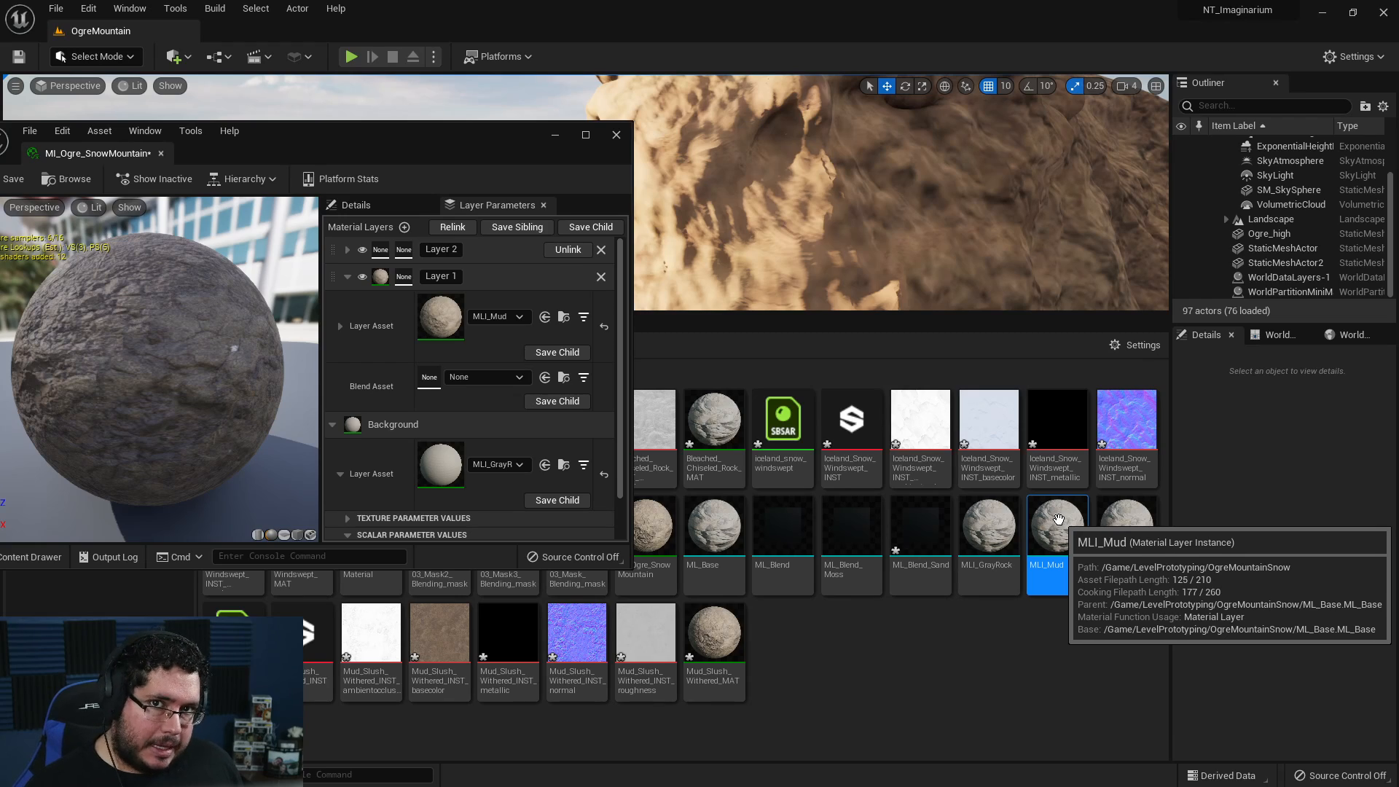
- Override the Tiling of Layer 1's mud with 50 and check the result on the ogre
left_click(340, 328)
left_click(347, 387)
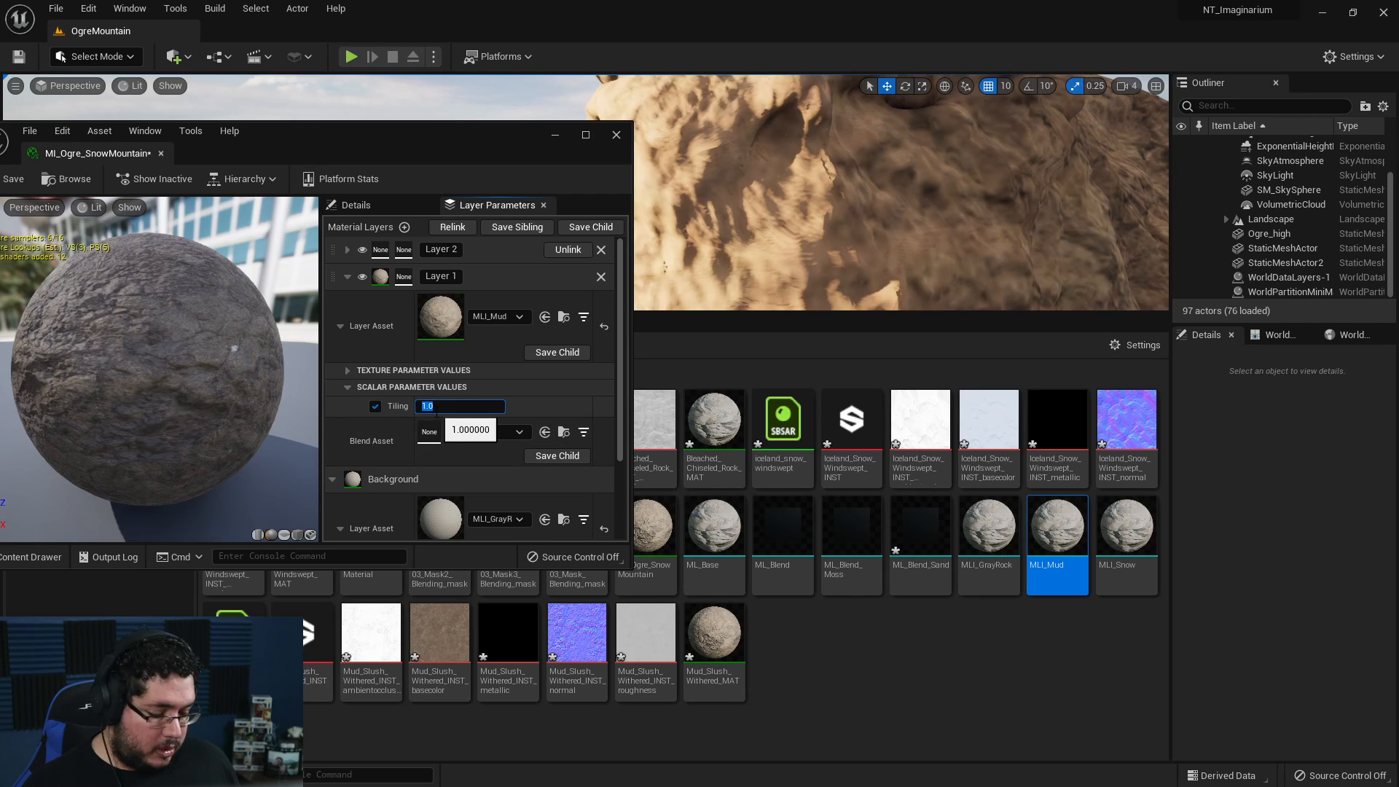
type("50")
key("Return")
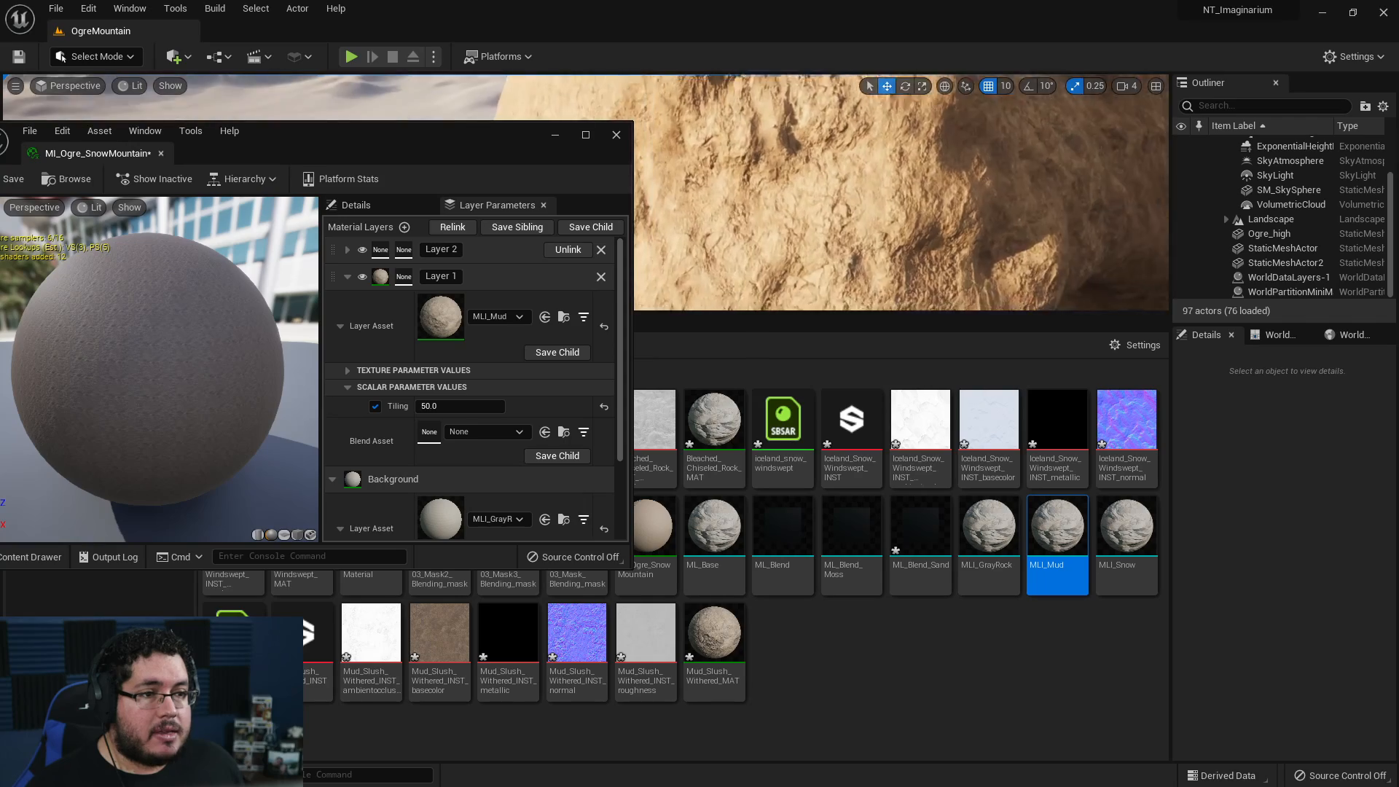
key("s")
right_click_drag(874, 193, 842, 217)
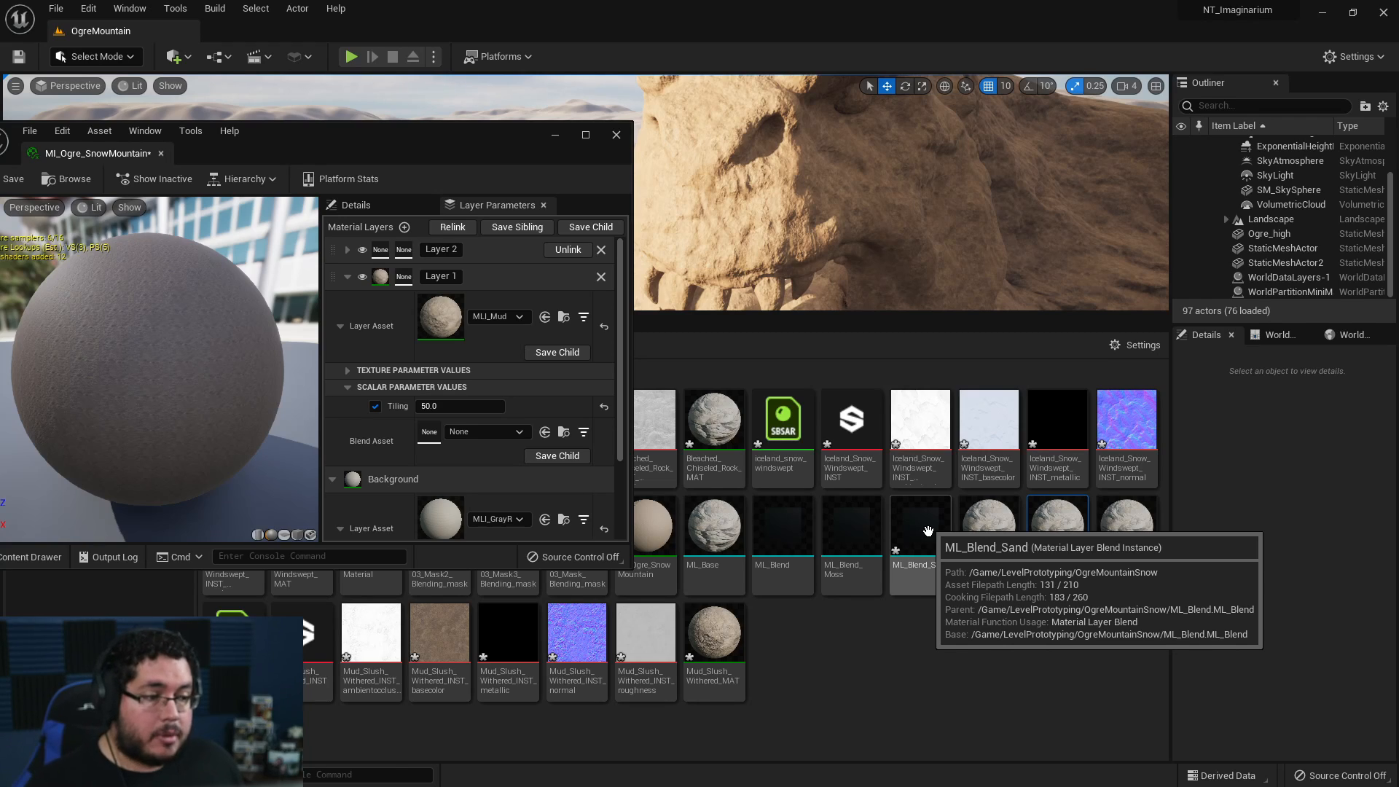
- Assign ML_Blend_Sand as the blend asset of Layer 1 and inspect the rock and mud blend on the ogre
left_click_drag(922, 536, 485, 432)
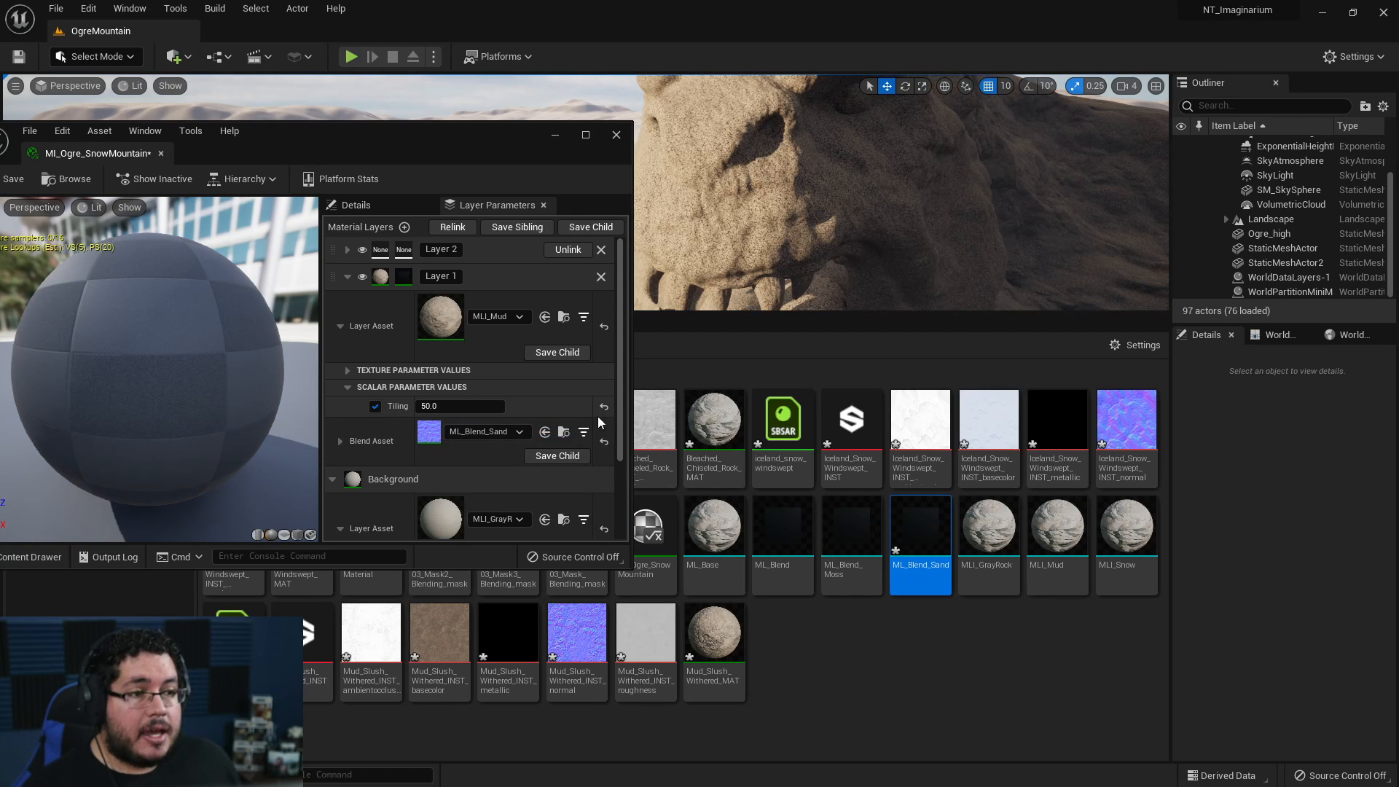
right_click_drag(920, 224, 954, 246)
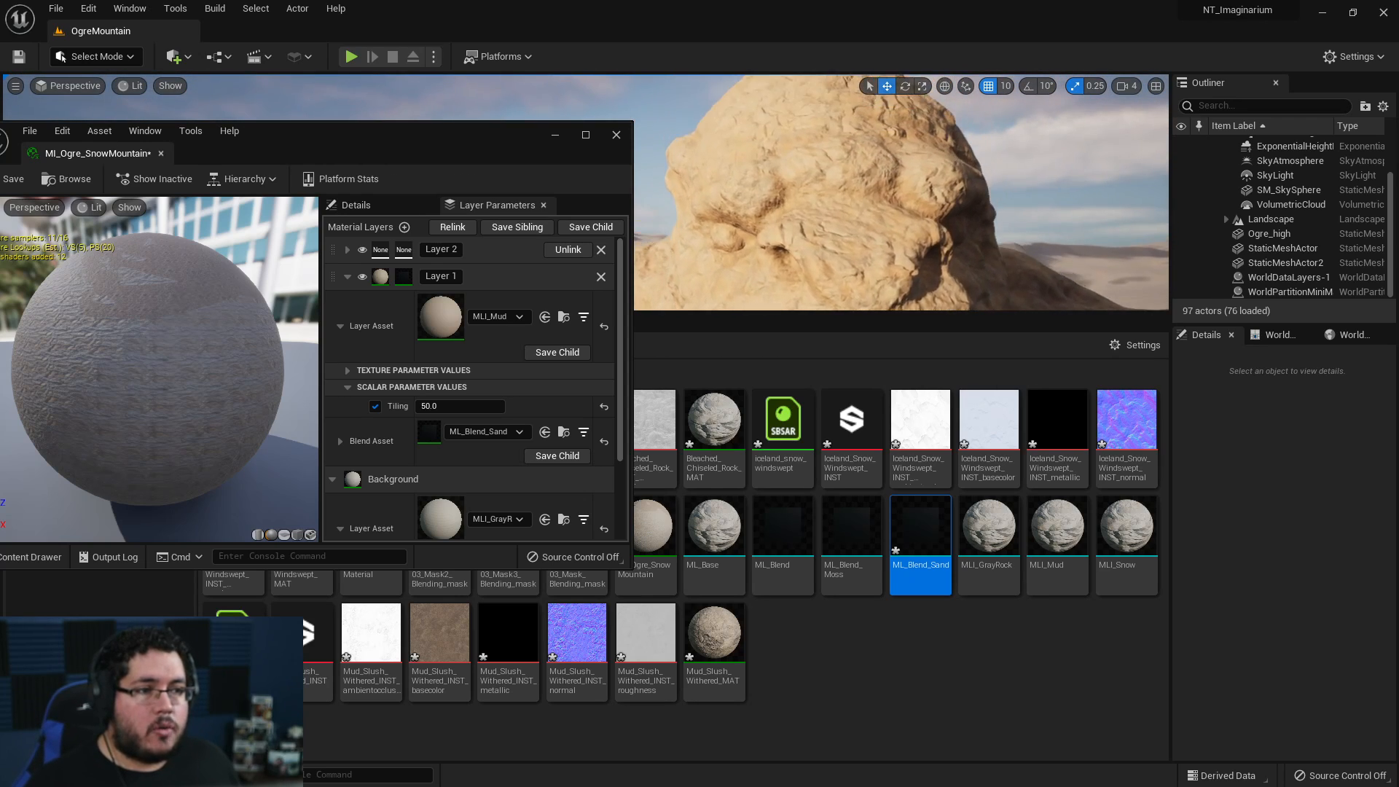
key("w")
right_click_drag(902, 192, 880, 242)
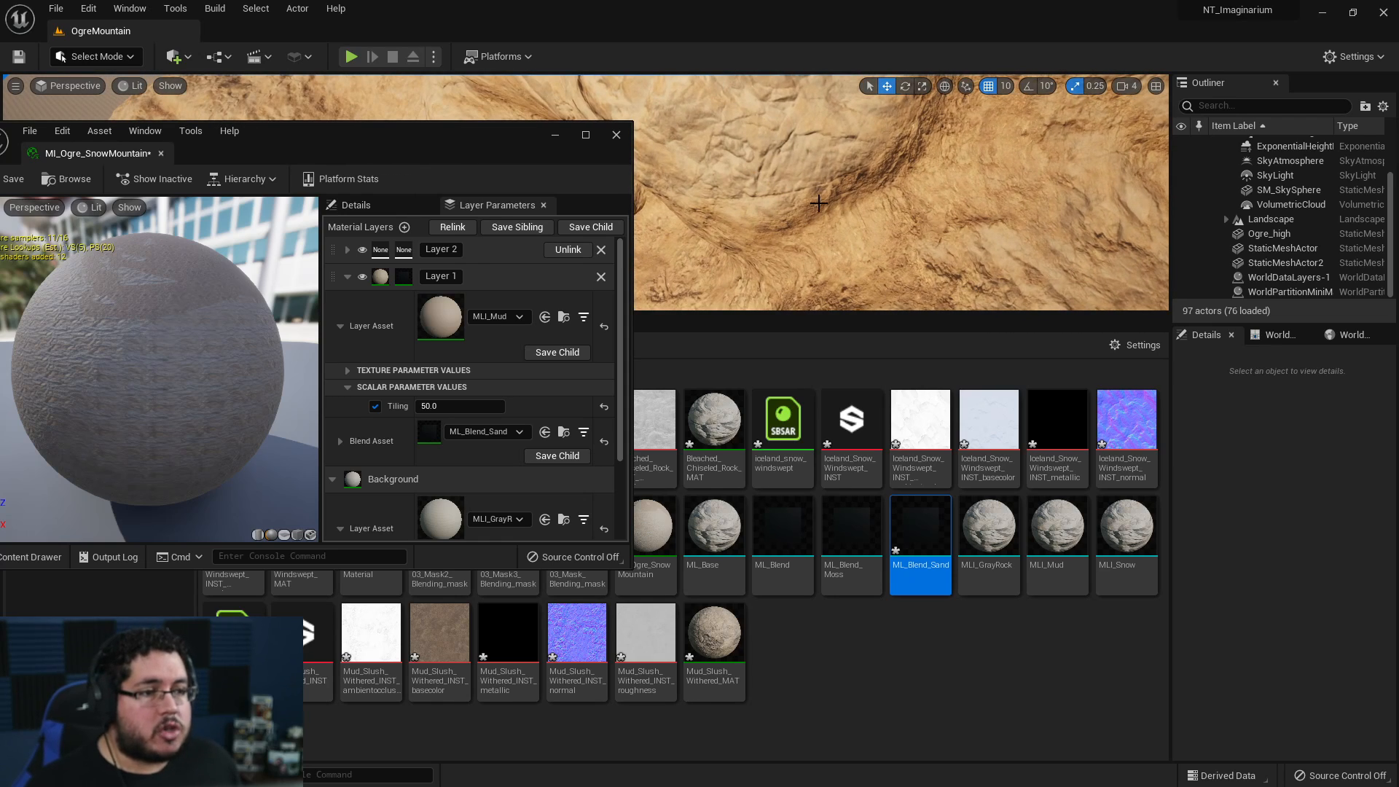
- Assign MLI_Snow as the layer asset of Layer 2 and look at it on the ogre
scroll(818, 204, "down", 6)
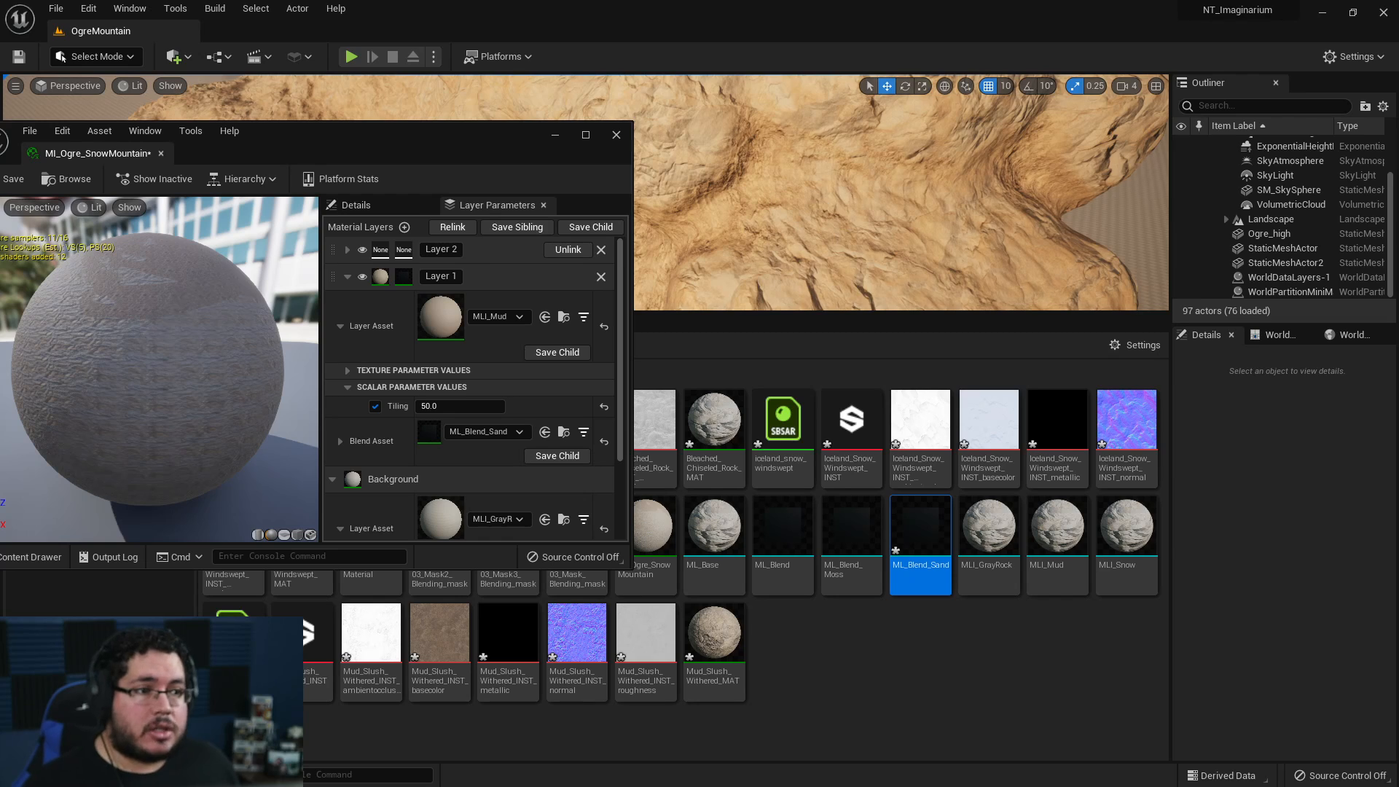
scroll(839, 231, "down", 8)
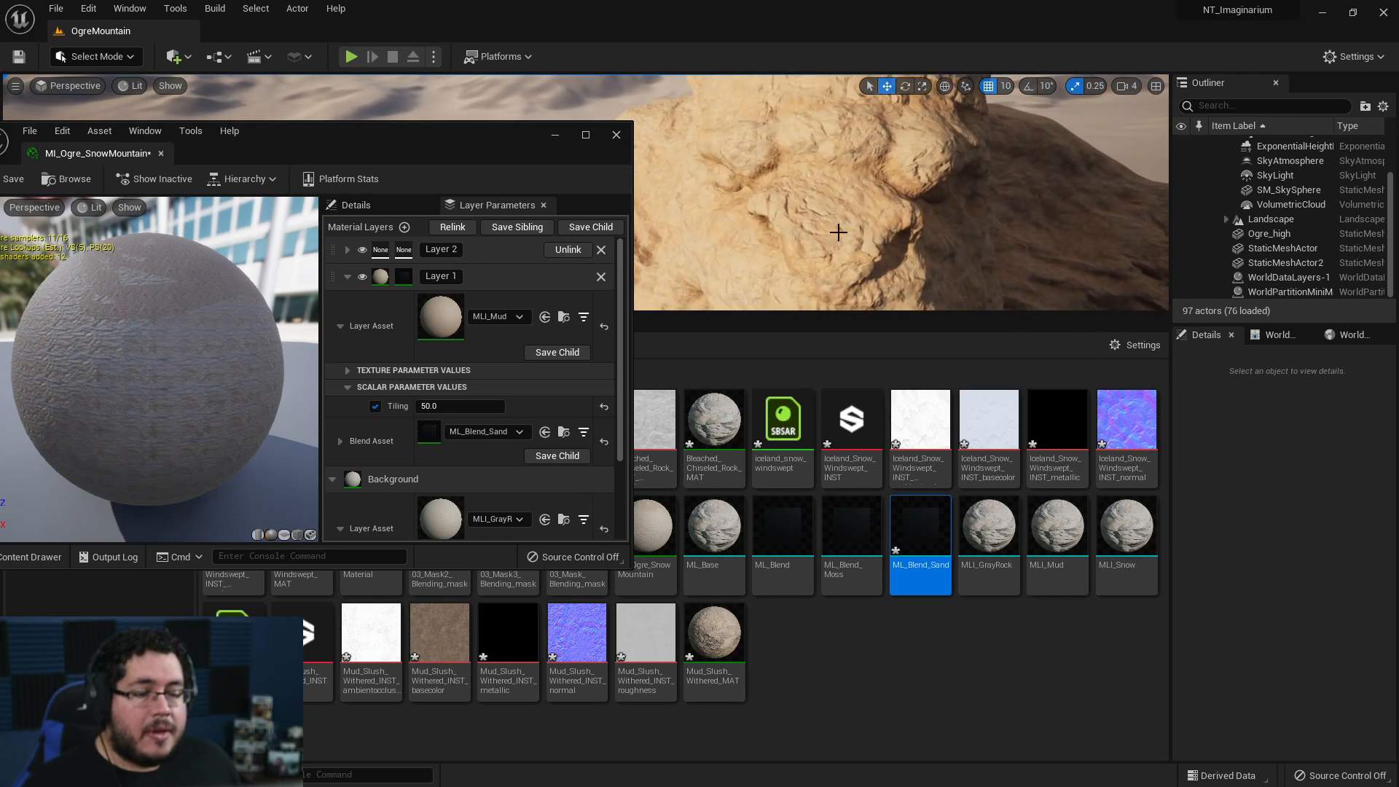
scroll(316, 321, "up", 5)
scroll(348, 252, "down", 3)
scroll(350, 257, "up", 3)
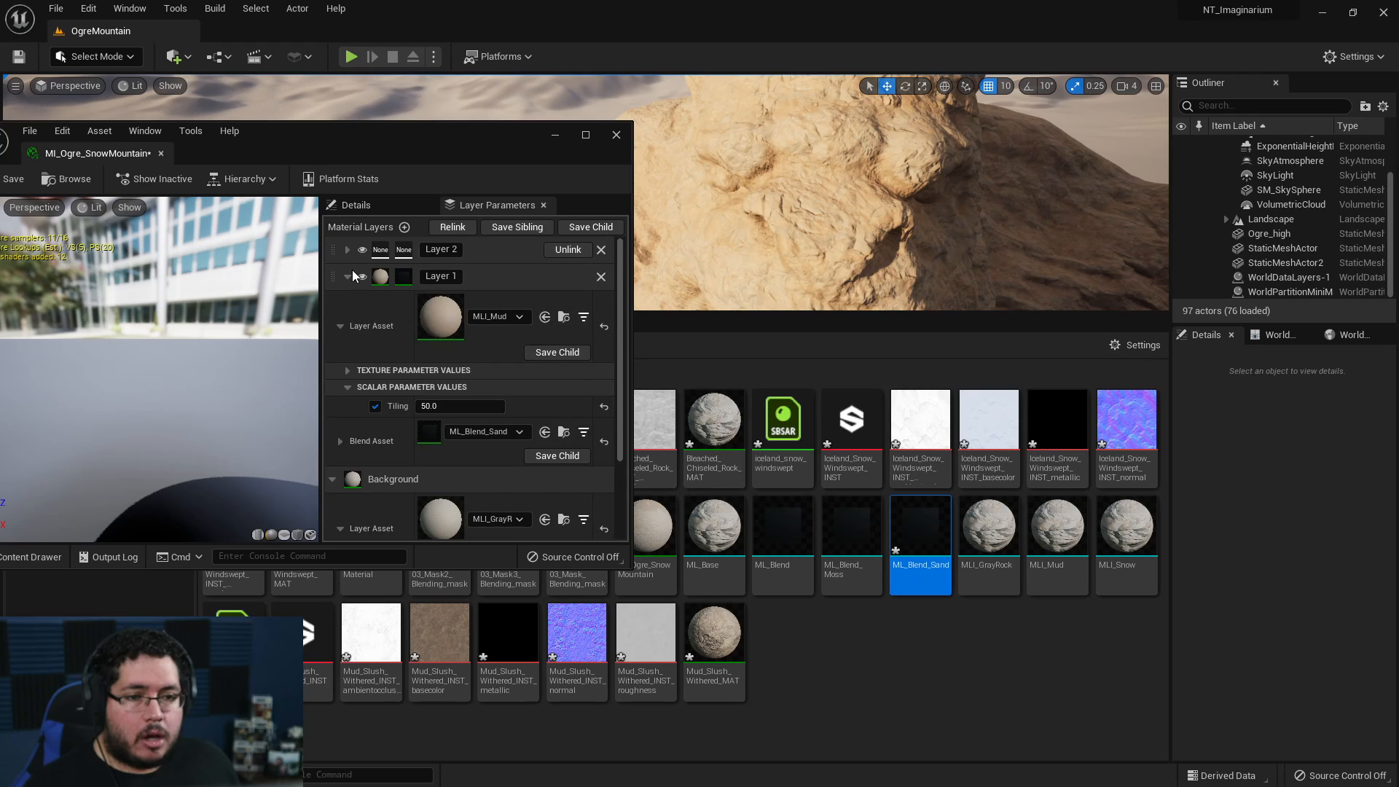
left_click(347, 249)
scroll(240, 362, "down", 4)
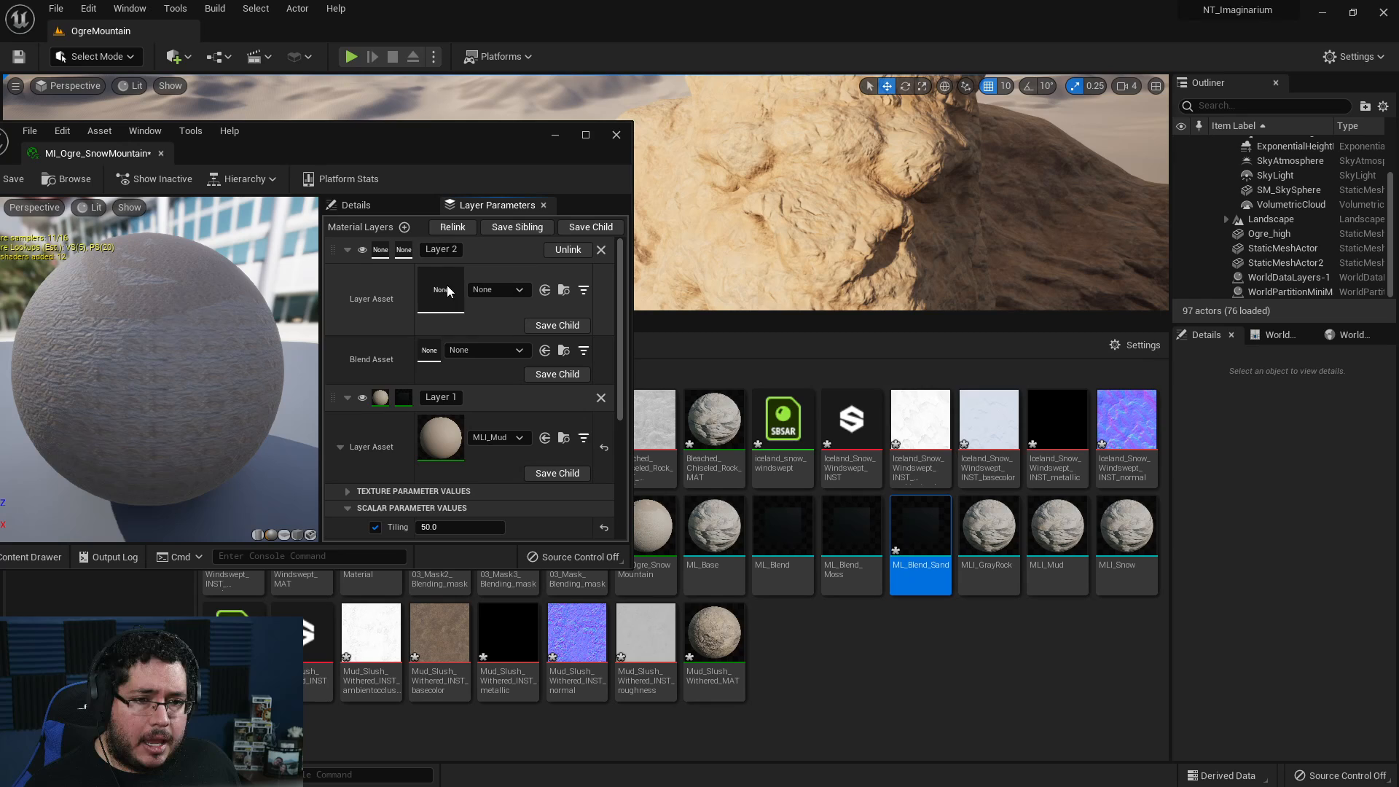
left_click_drag(1097, 563, 490, 294)
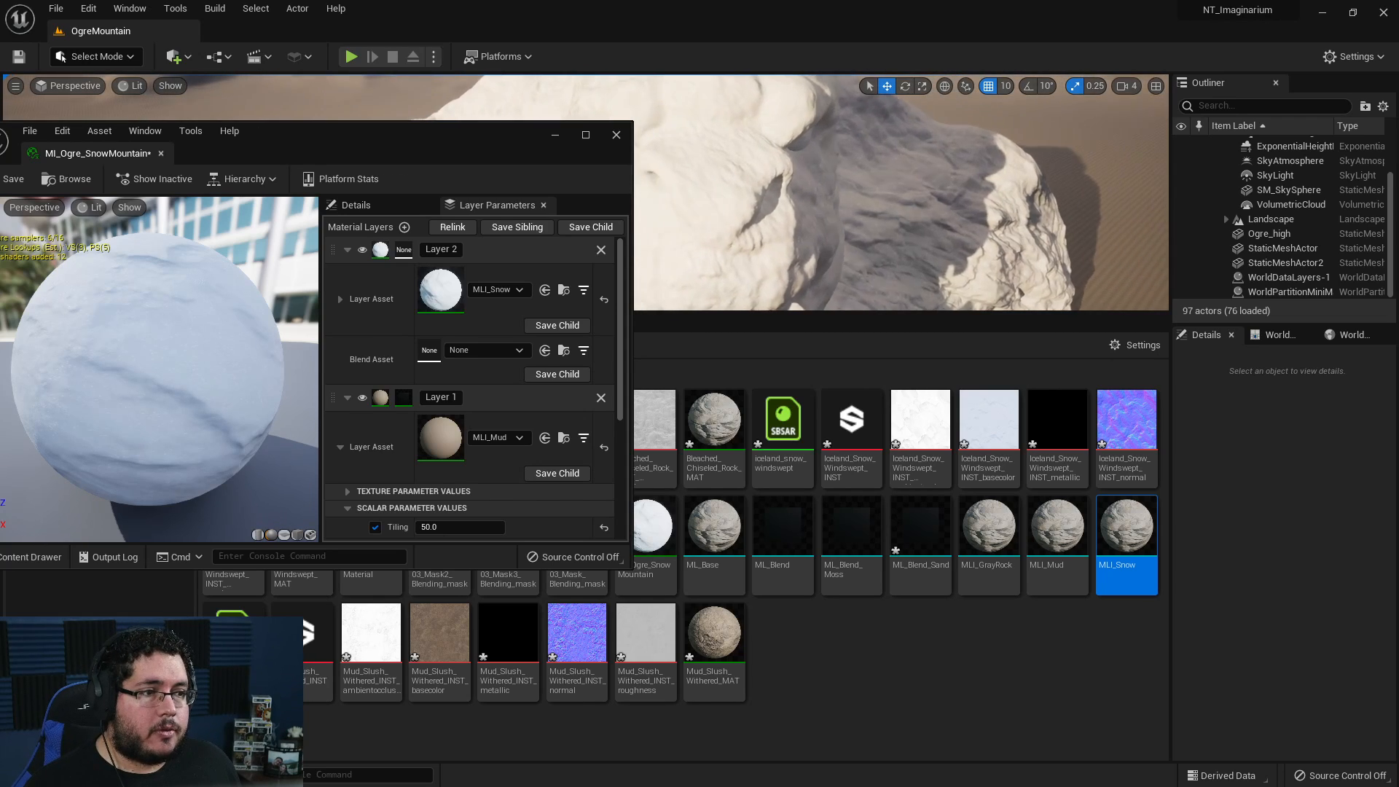
right_click_drag(904, 219, 904, 218)
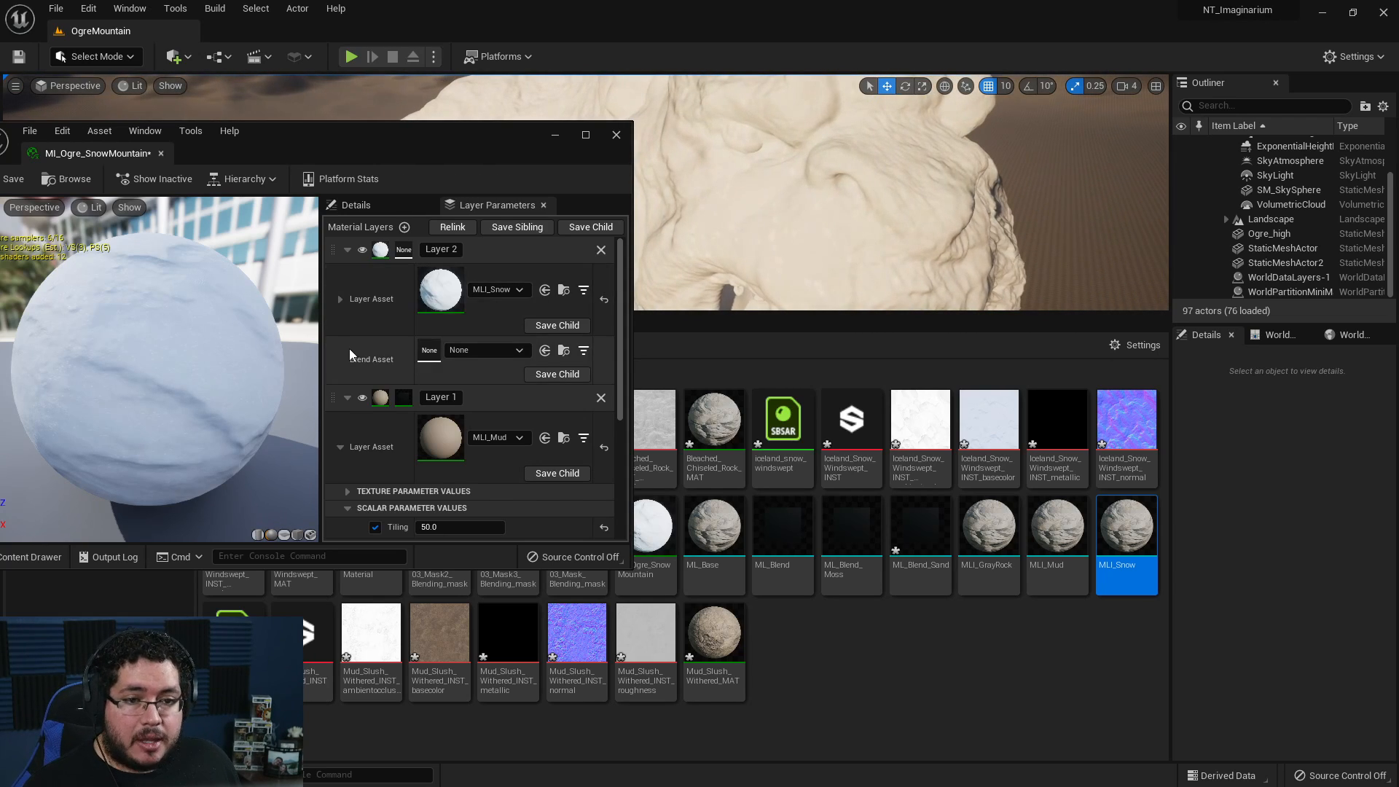
- Override the Tiling of Layer 2's snow with 40 and check the texture on the ogre
left_click(339, 298)
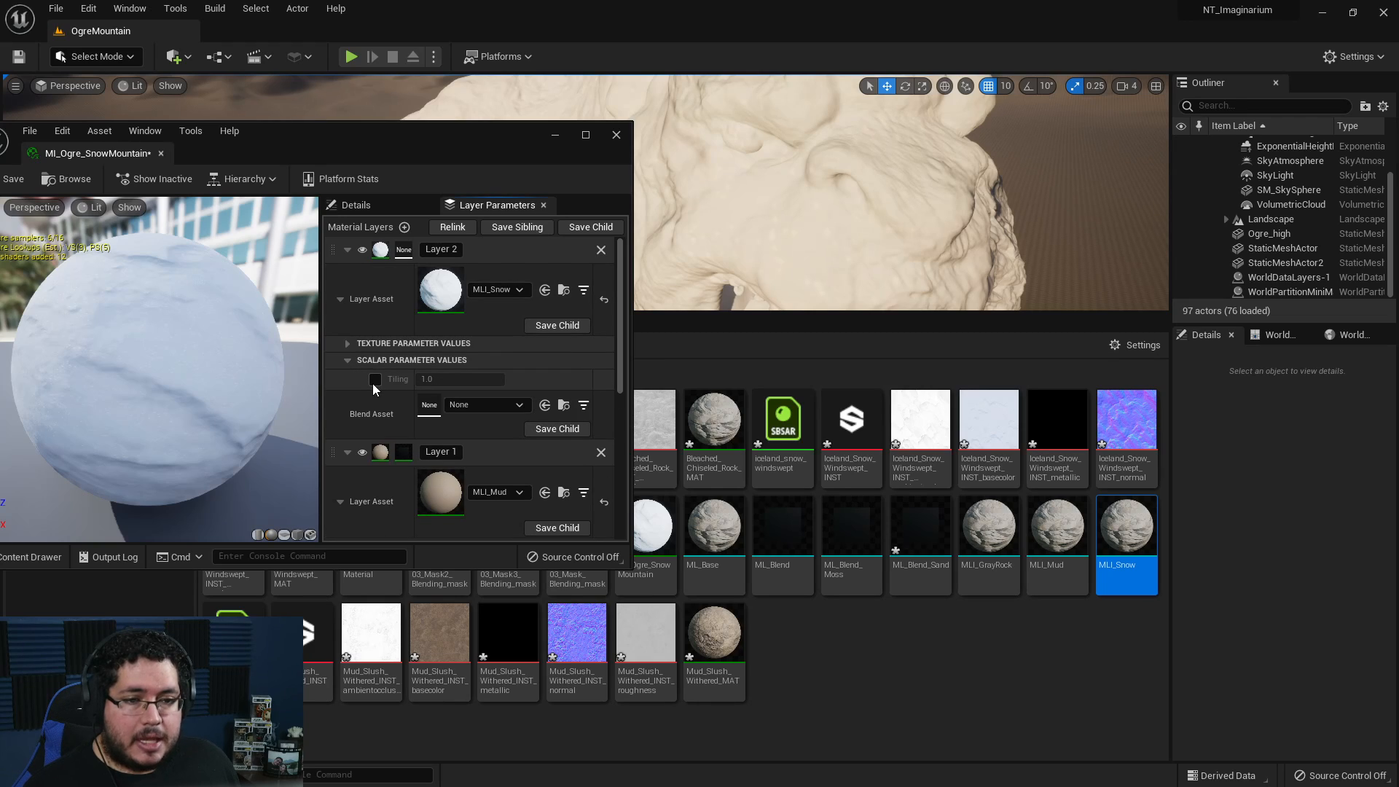
type("40")
key("Return")
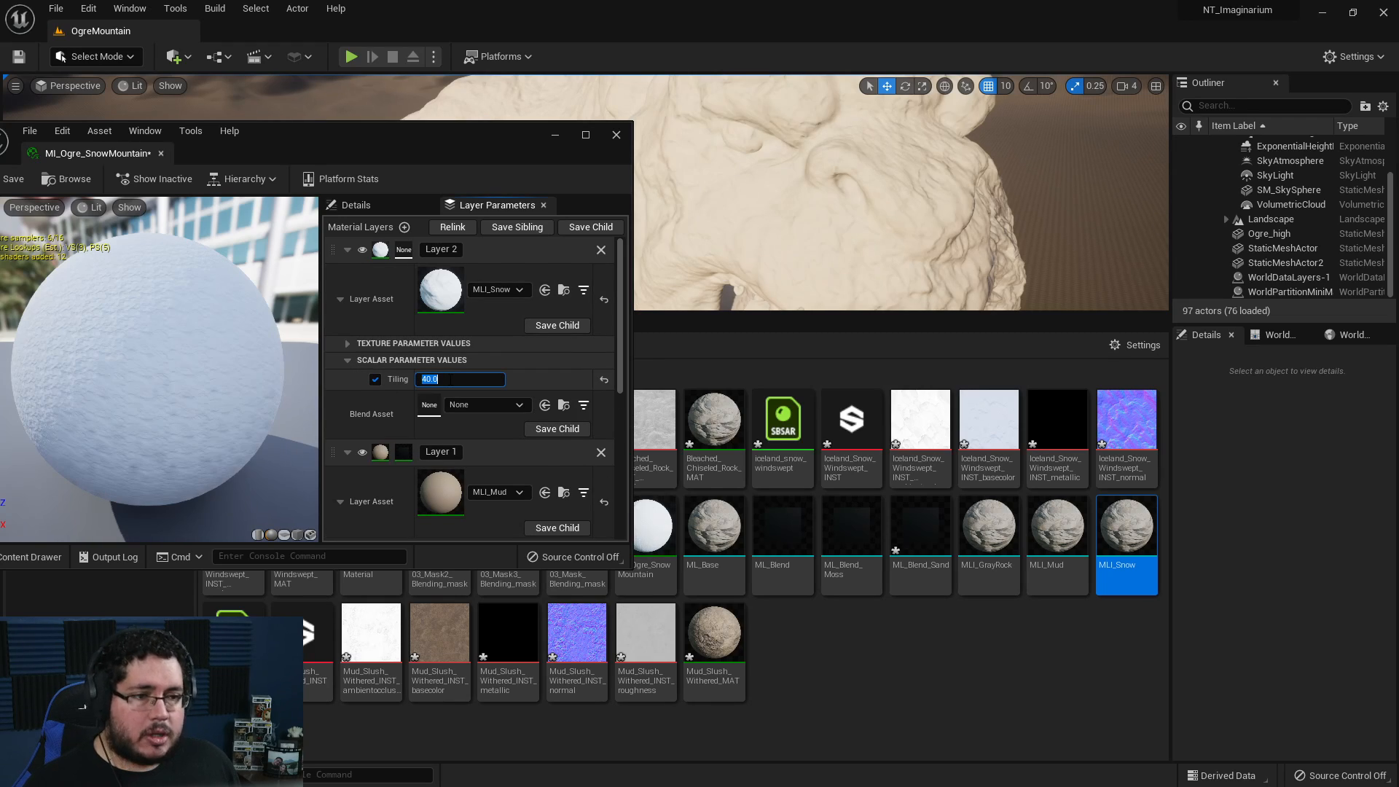
right_click_drag(721, 187, 720, 186)
right_click_drag(857, 215, 858, 216)
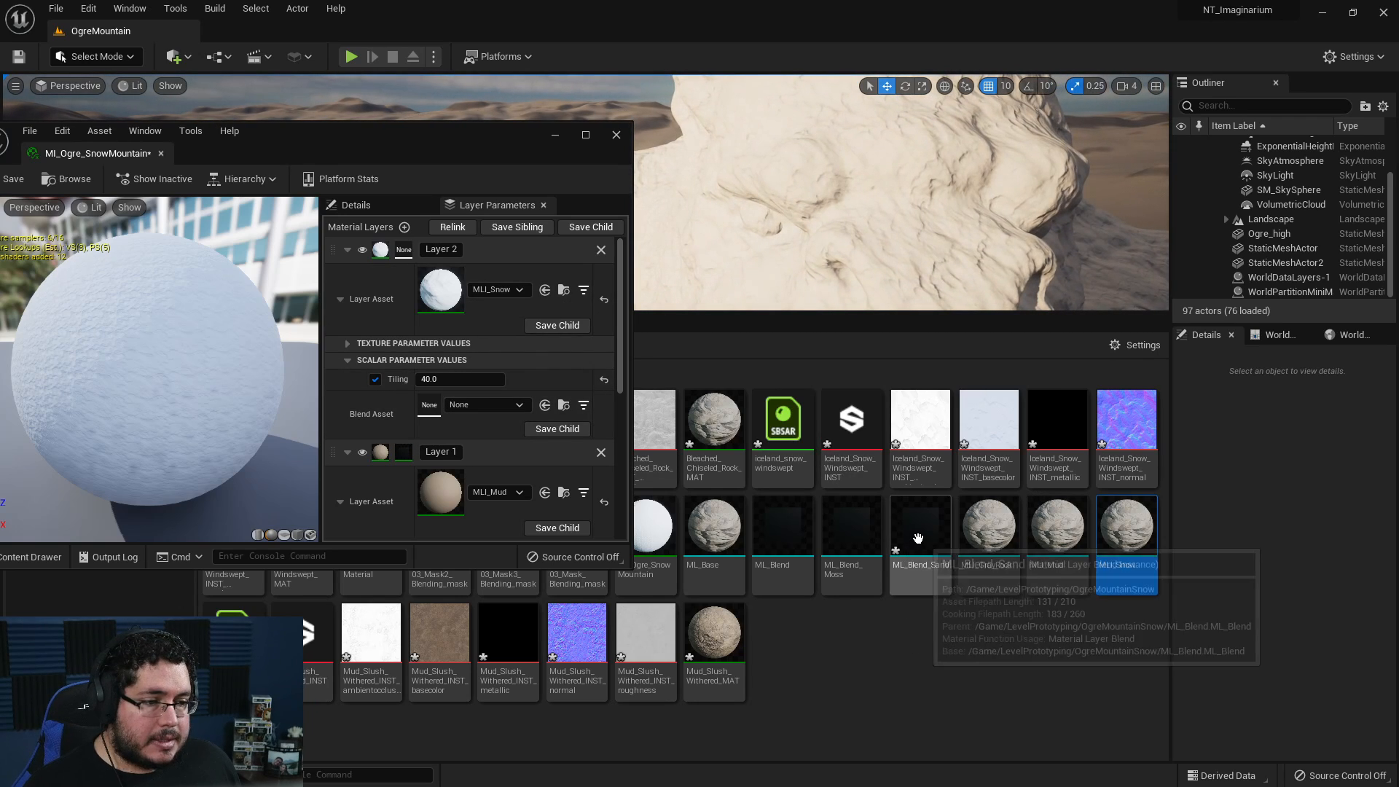
- Assign ML_Blend_Moss as the blend asset of Layer 2, inspect the snow blend on the mountain and close the material instance
left_click_drag(852, 554, 477, 408)
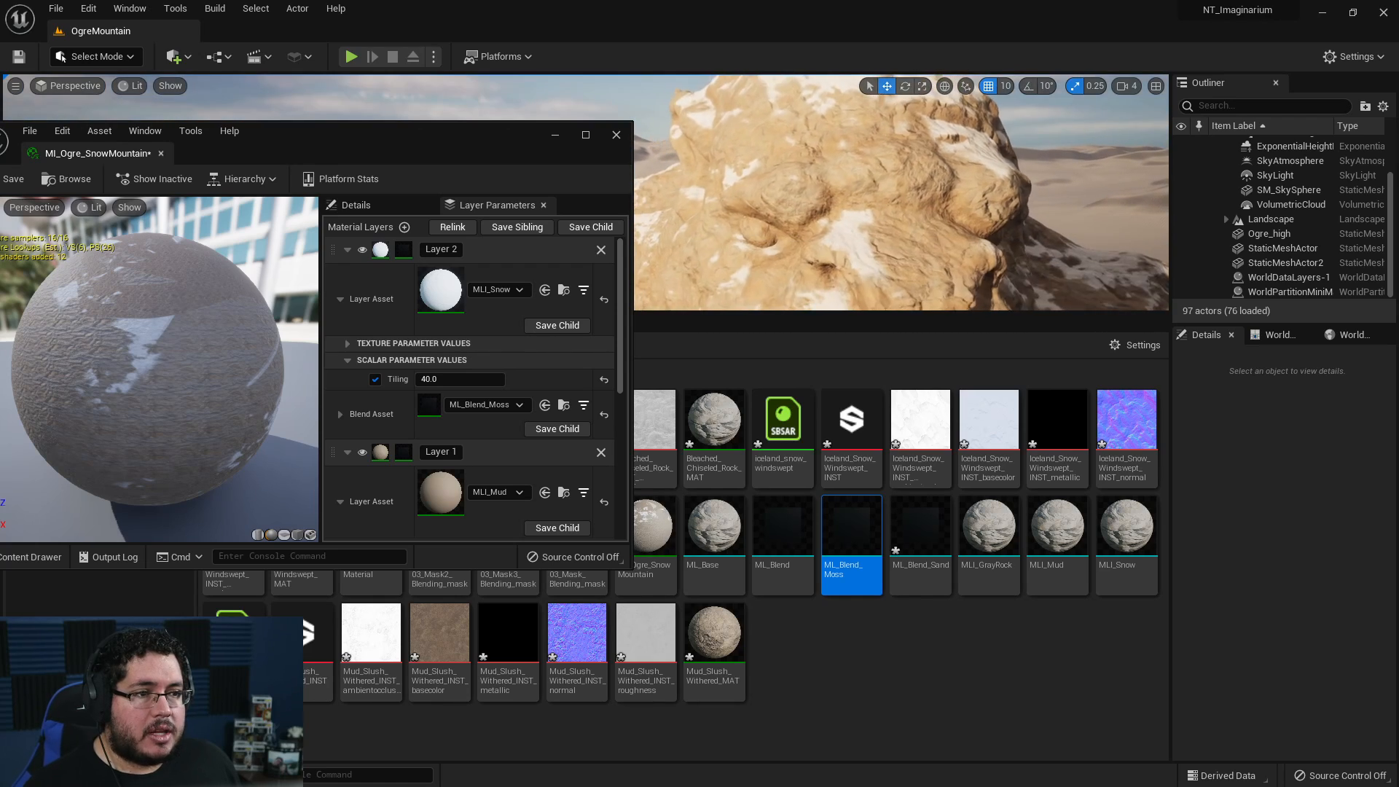
right_click_drag(901, 211, 962, 205)
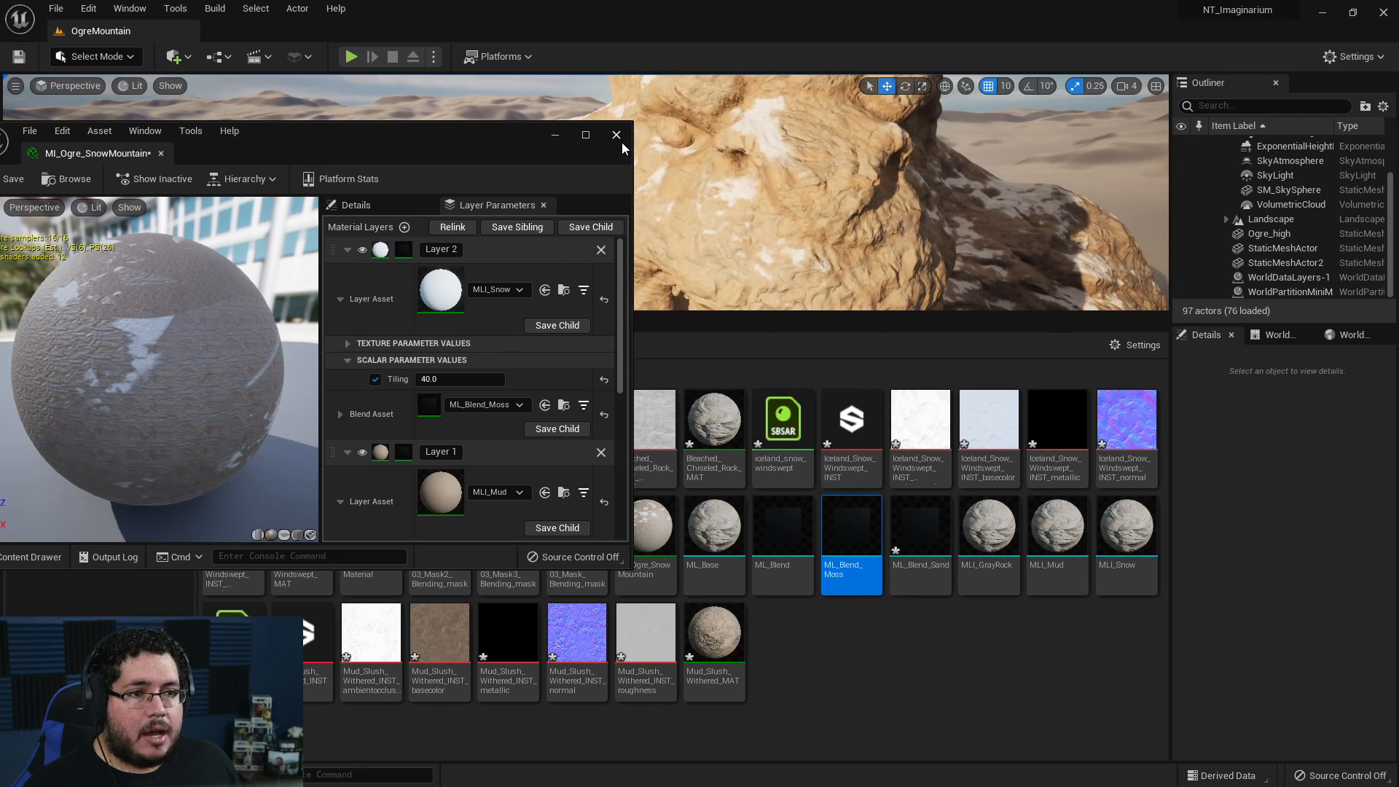
left_click(616, 135)
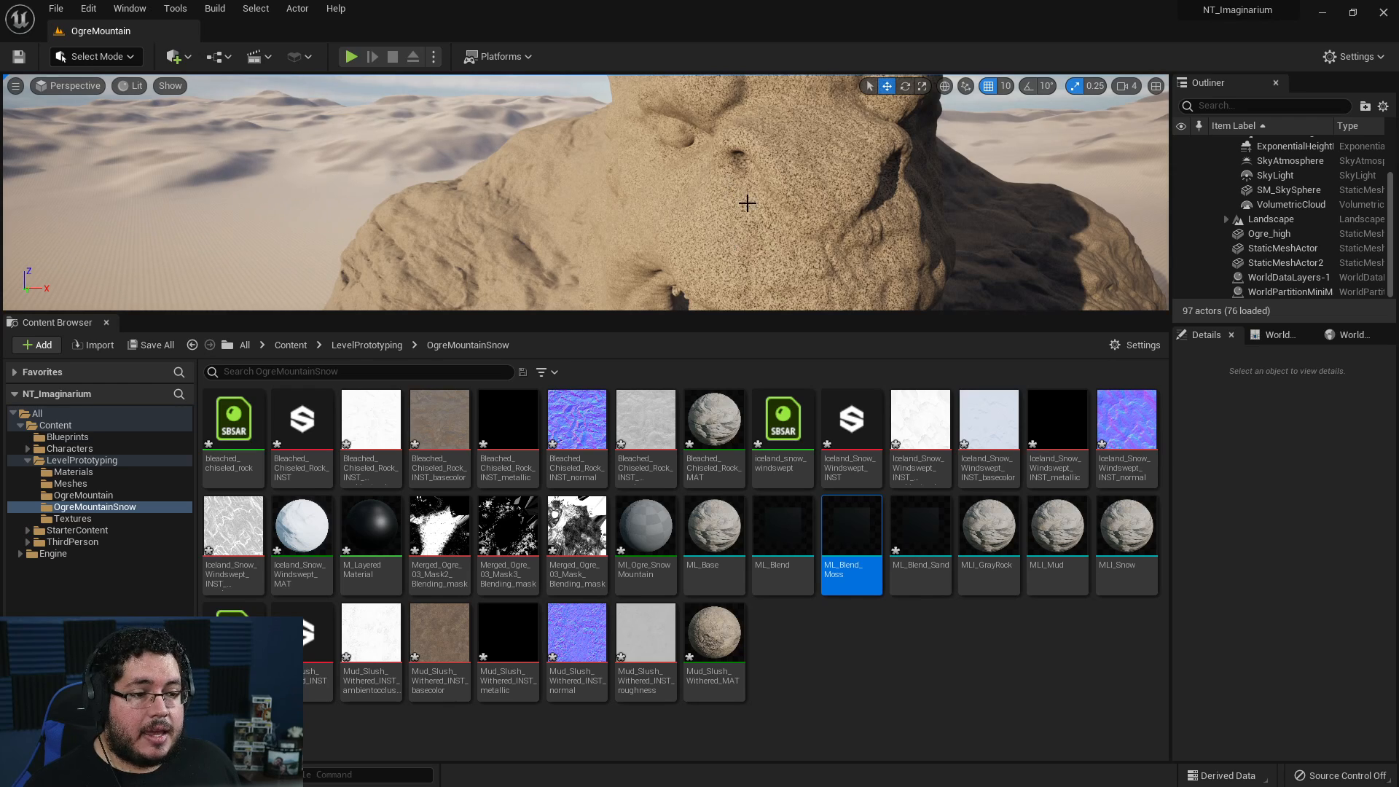
mouse_move(740, 233)
right_mouse_down()
mouse_move(758, 237)
mouse_move(747, 252)
mouse_move(736, 229)
mouse_move(747, 255)
mouse_move(744, 235)
mouse_move(758, 231)
right_mouse_up()
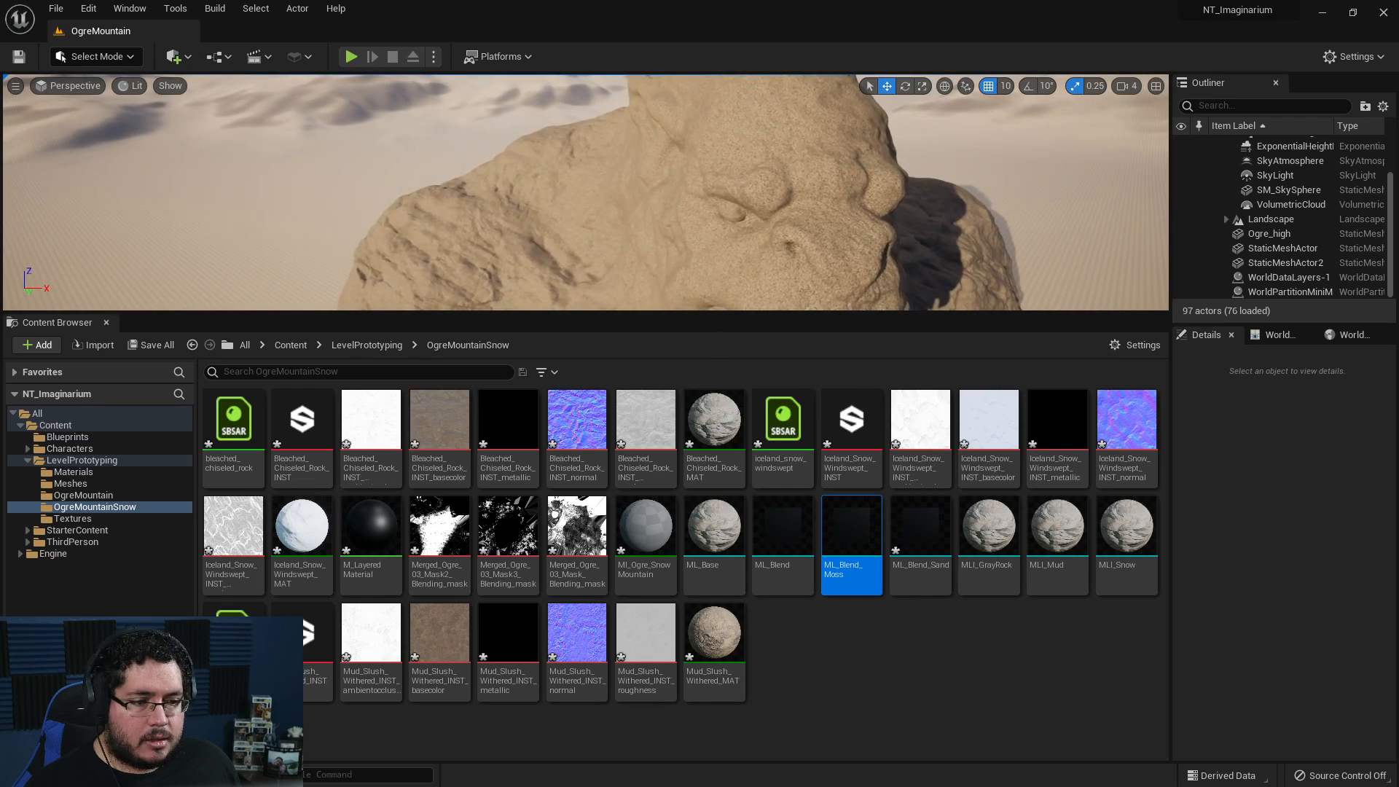
- Reopen MI_Ogre_SnowMountain, save it and widen its editor window
double_click(650, 535)
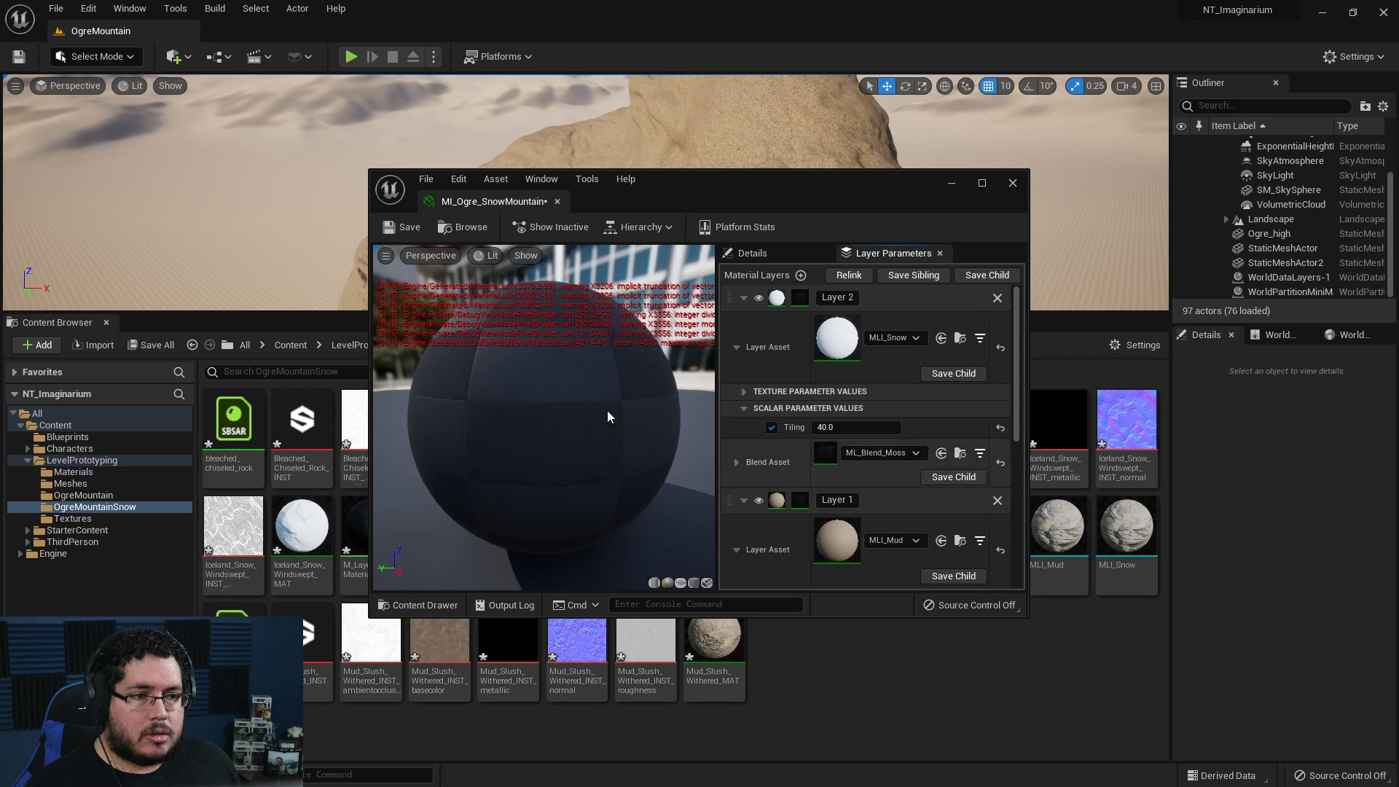
left_click(406, 229)
left_click_drag(675, 192, 453, 159)
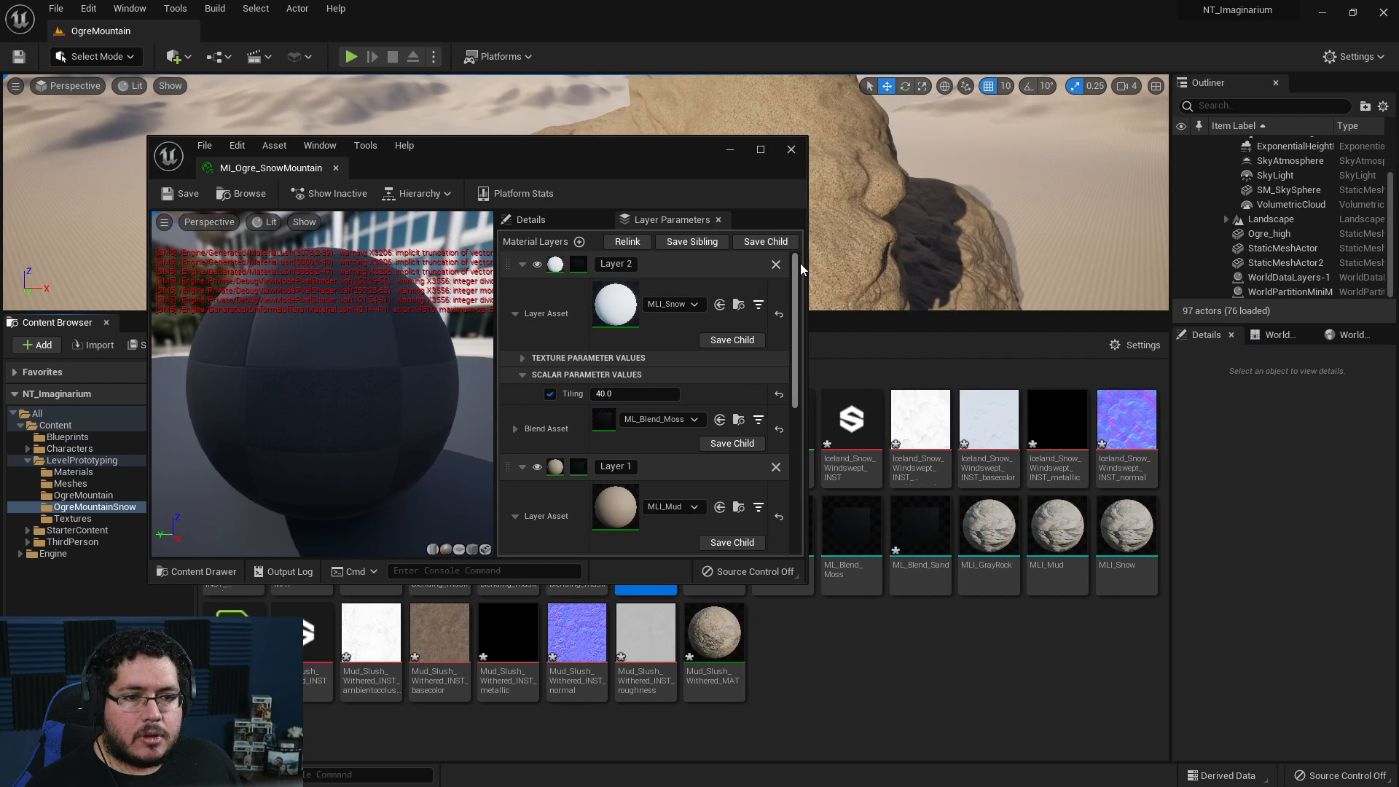
left_click_drag(805, 262, 1060, 242)
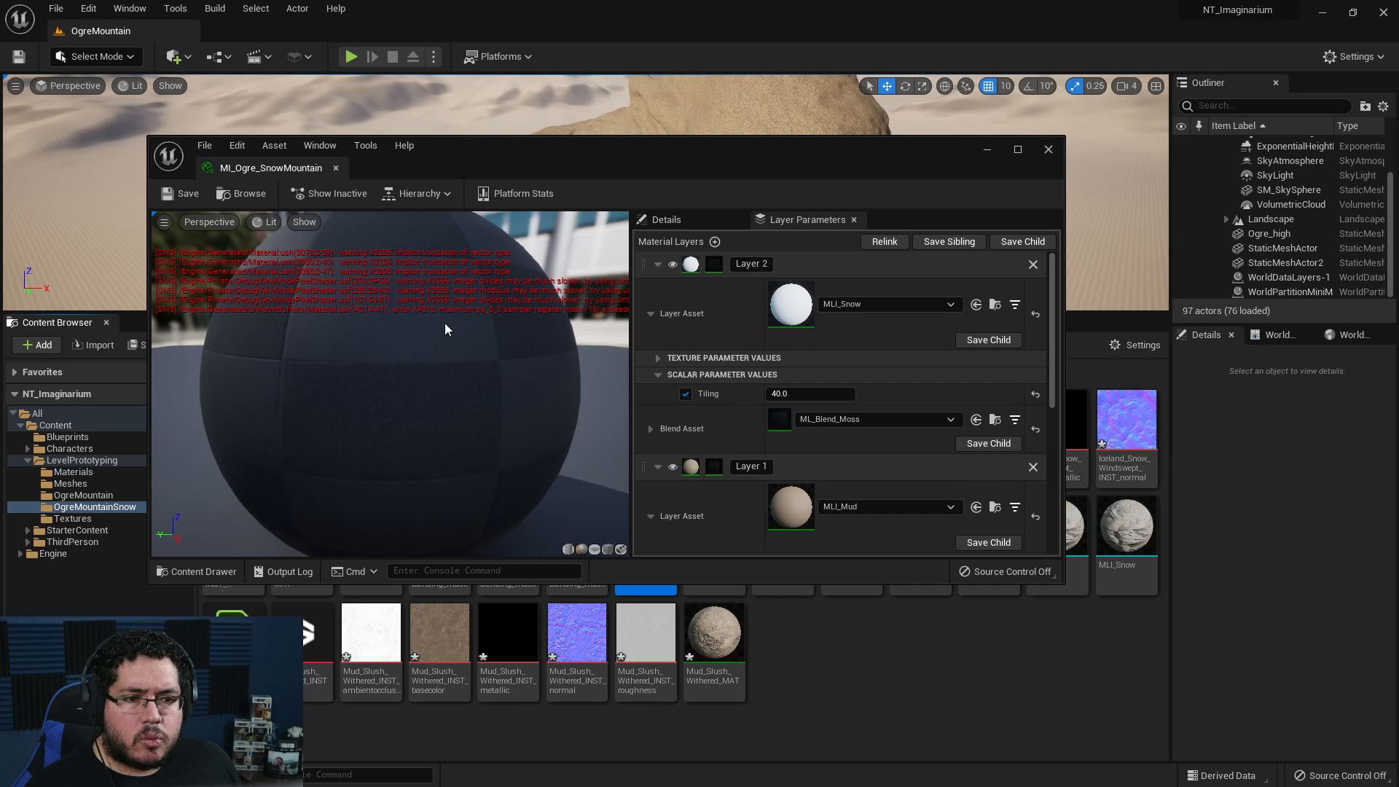
- Examine the preview sphere, its shader messages and the layer settings of MI_Ogre_SnowMountain, and close the editor
mouse_move(501, 309)
left_mouse_down()
mouse_move(525, 314)
mouse_move(503, 324)
left_mouse_up()
scroll(526, 307, "up", 5)
scroll(732, 338, "down", 1)
scroll(713, 334, "up", 1)
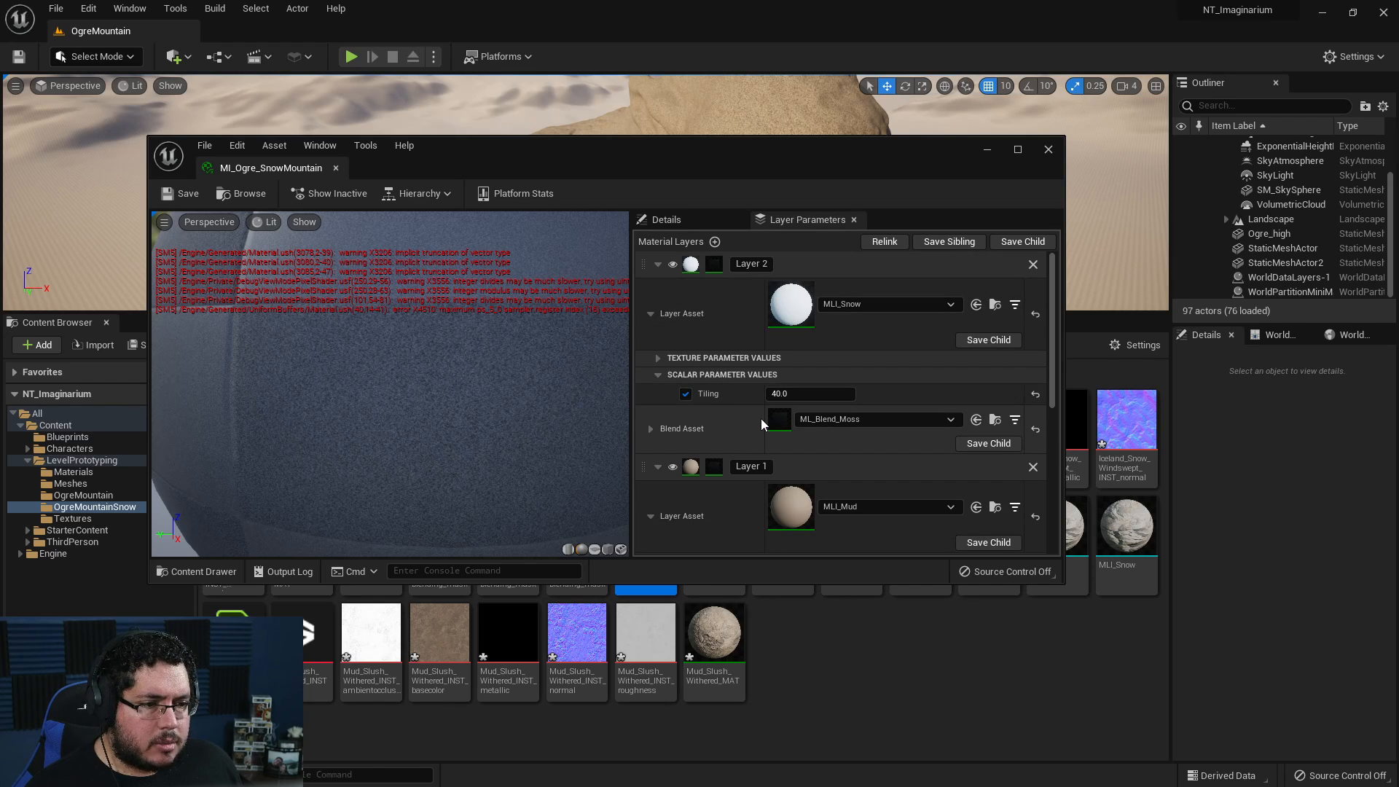
scroll(774, 437, "down", 5)
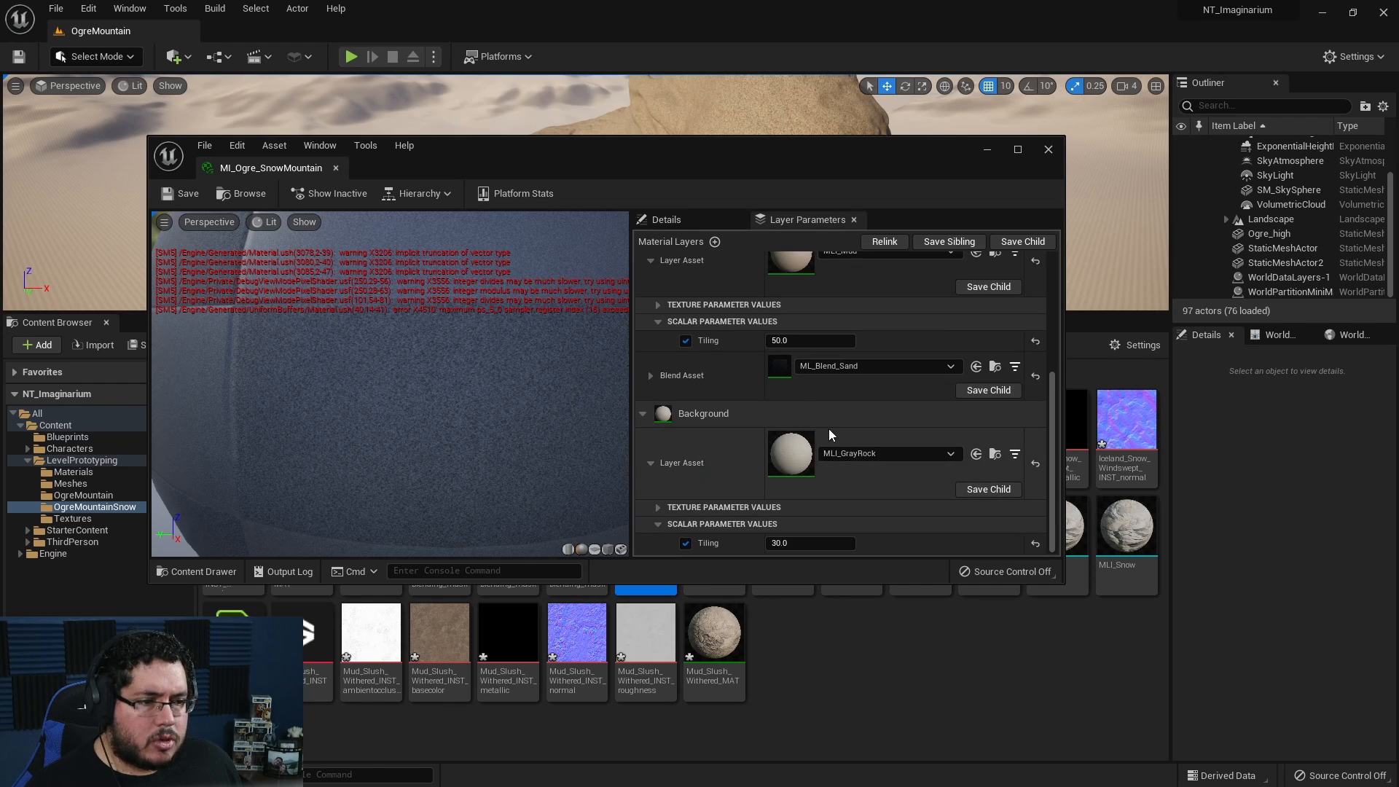
left_click(1048, 148)
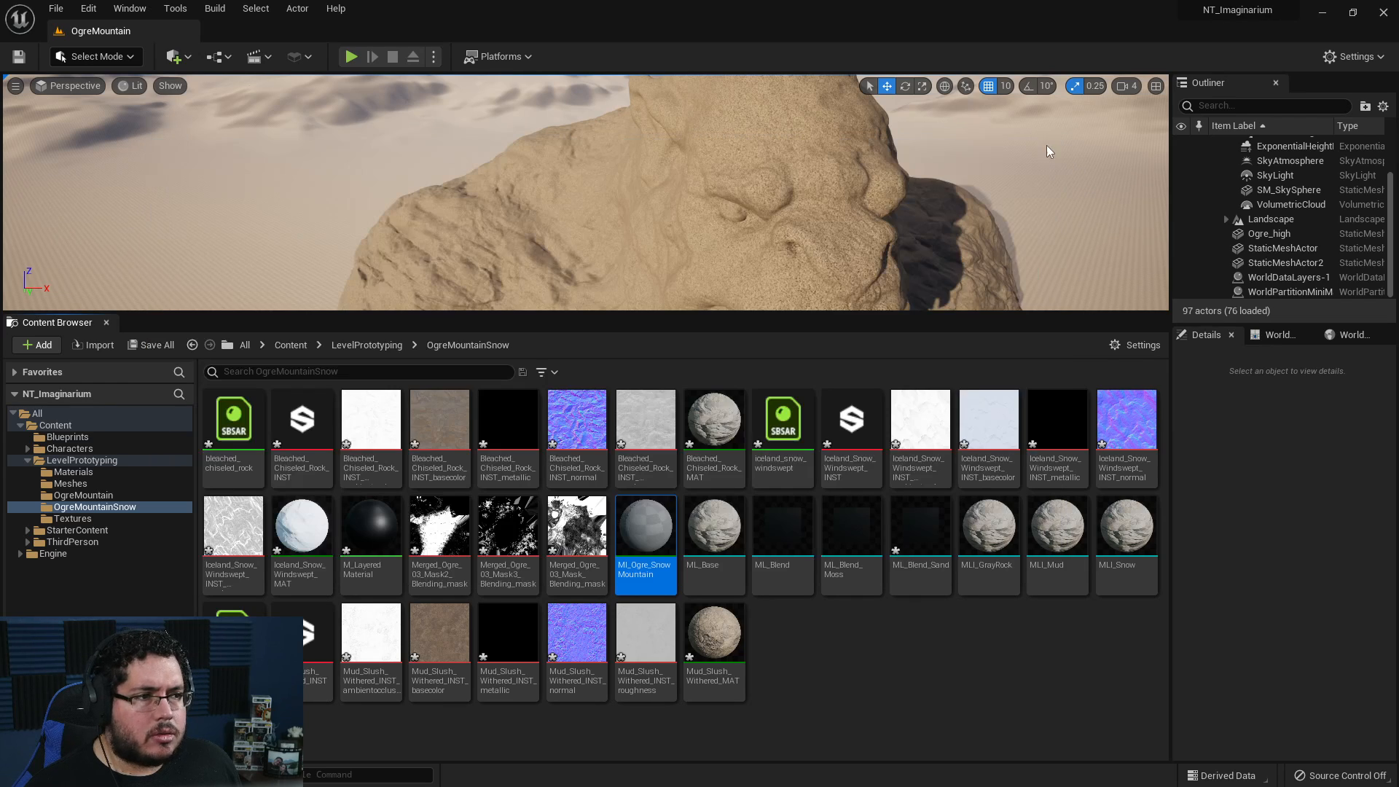
- Inspect the mountain's surface up close and play-test the level by running the character across it
key("w")
right_click_drag(586, 193, 562, 255)
key("w")
key("w")
right_click_drag(584, 131, 597, 191)
left_click(351, 56)
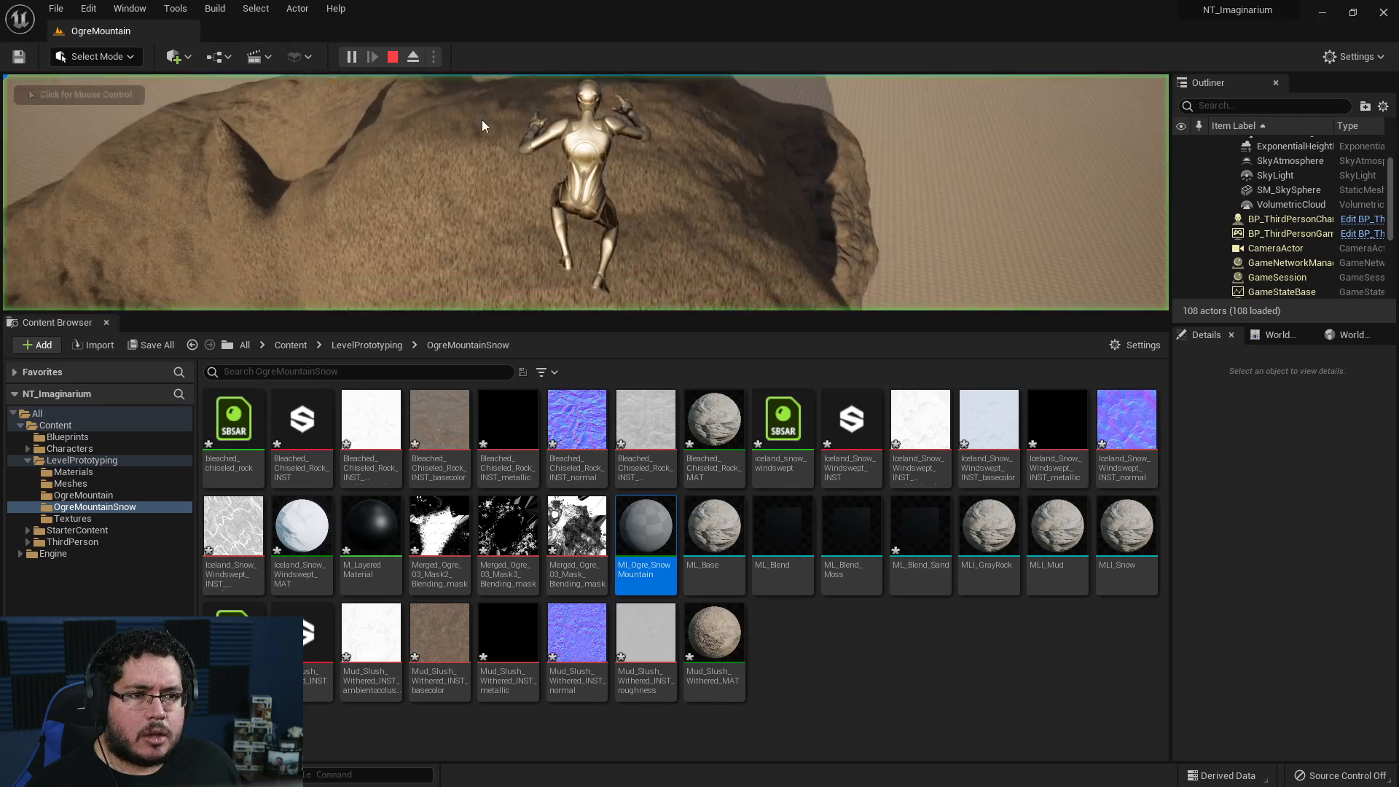
key("w")
key("w")
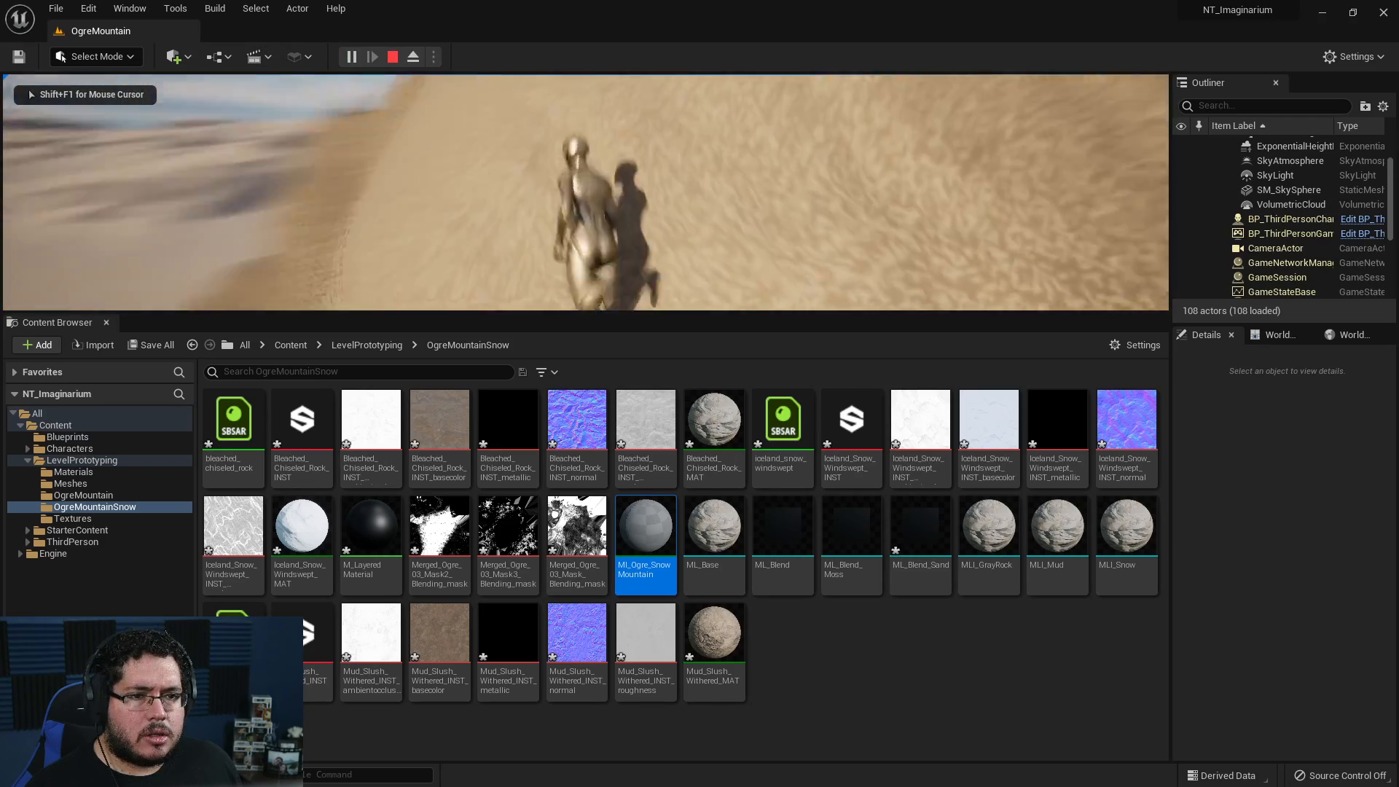
key("Escape")
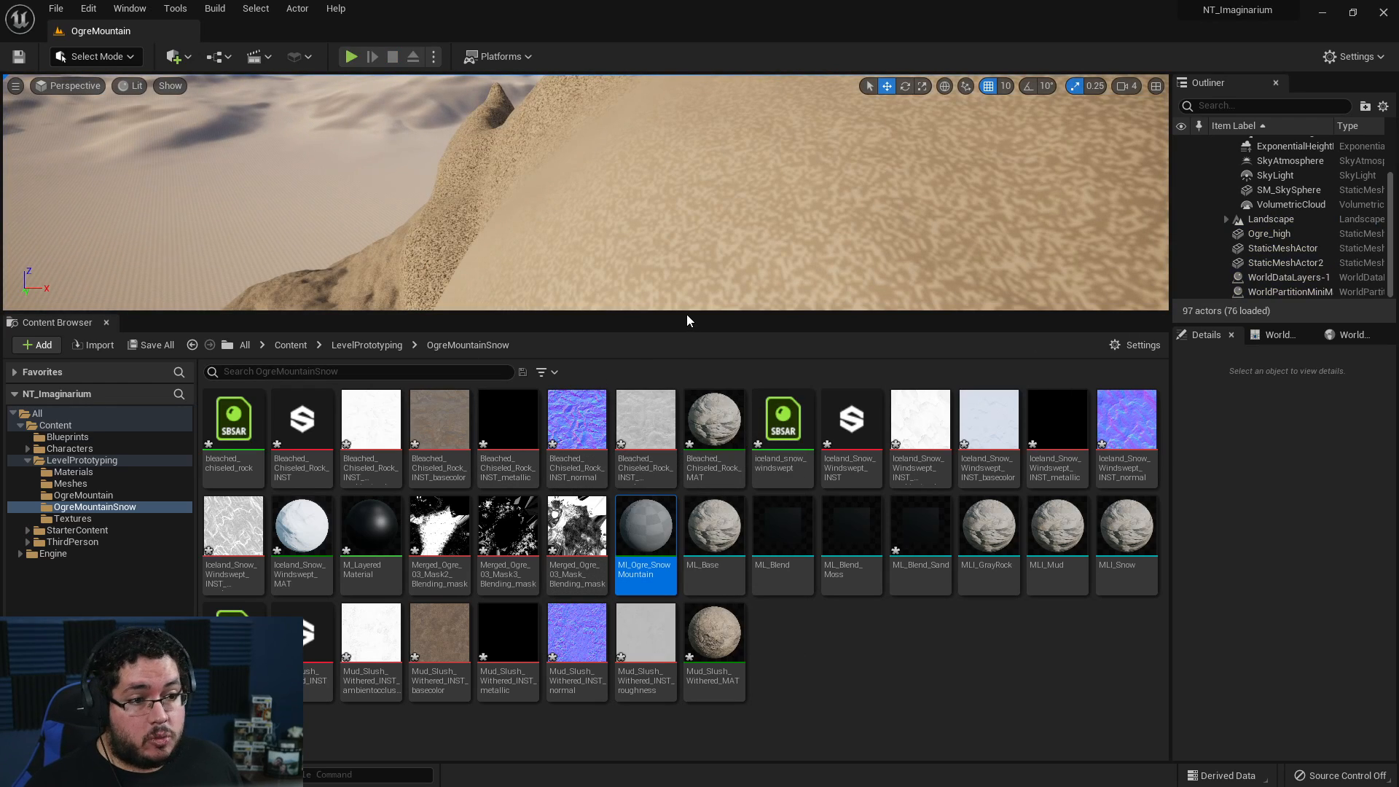
- Enlarge the asset browsing area, then open, save and close ML_Blend_Sand
left_click_drag(689, 322, 690, 298)
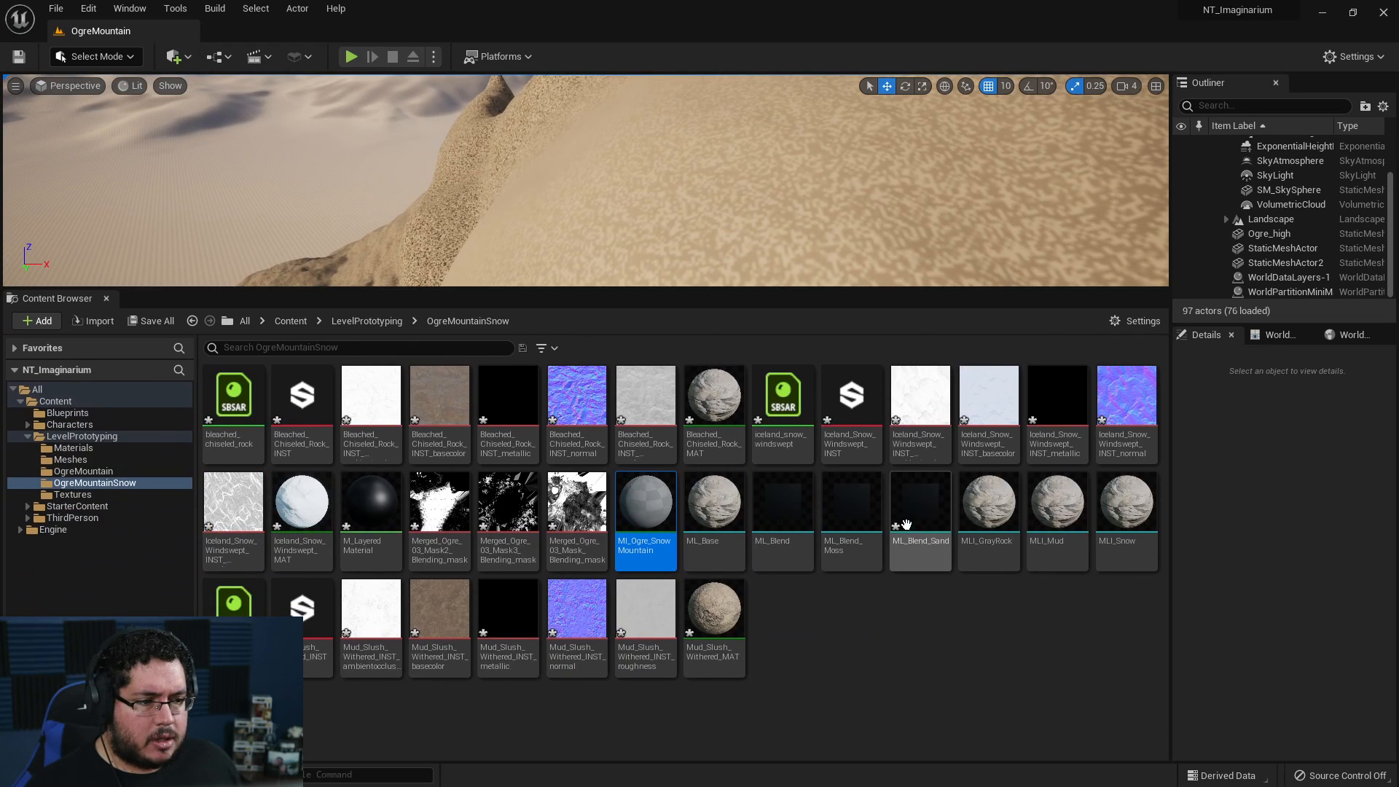
double_click(904, 528)
left_click(180, 193)
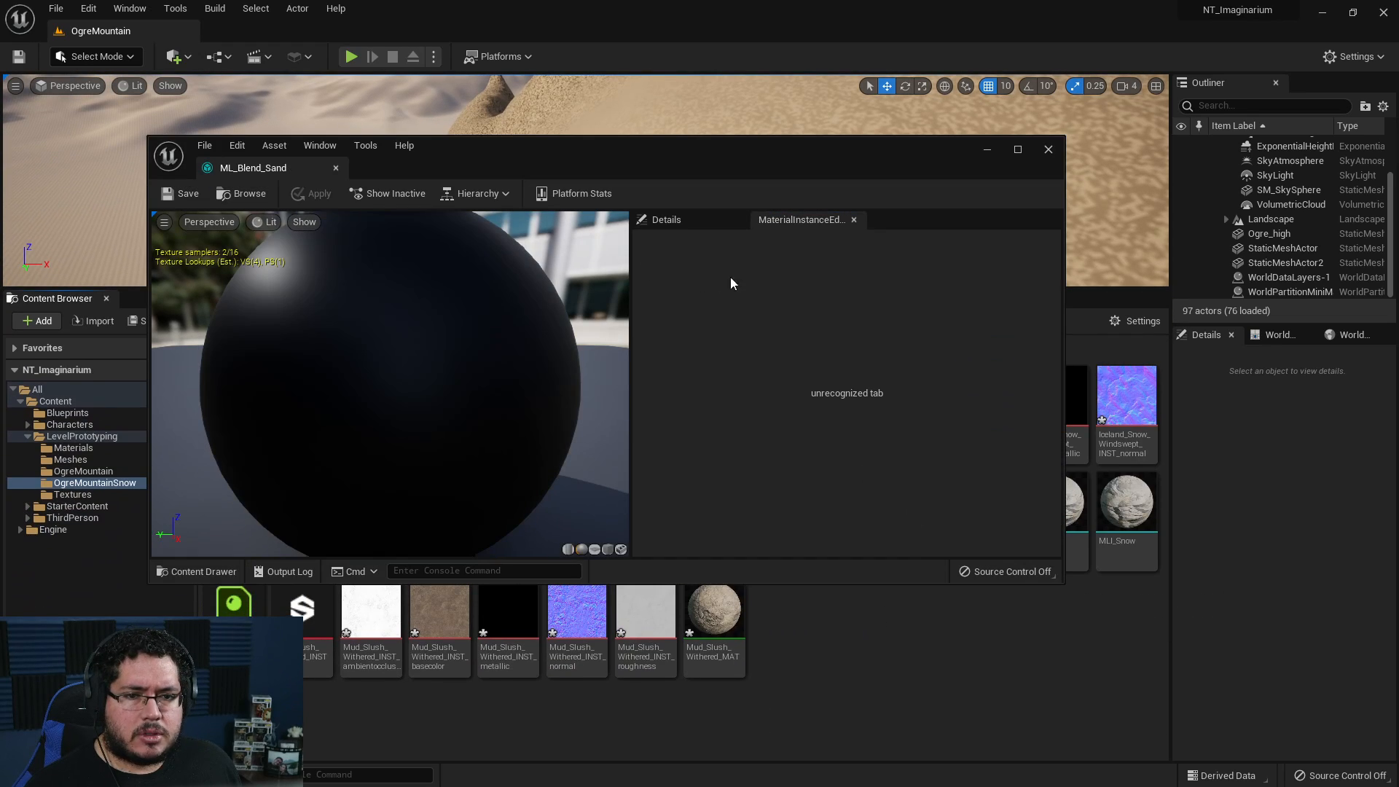
left_click(1047, 149)
right_click_drag(729, 197, 791, 227)
key("s")
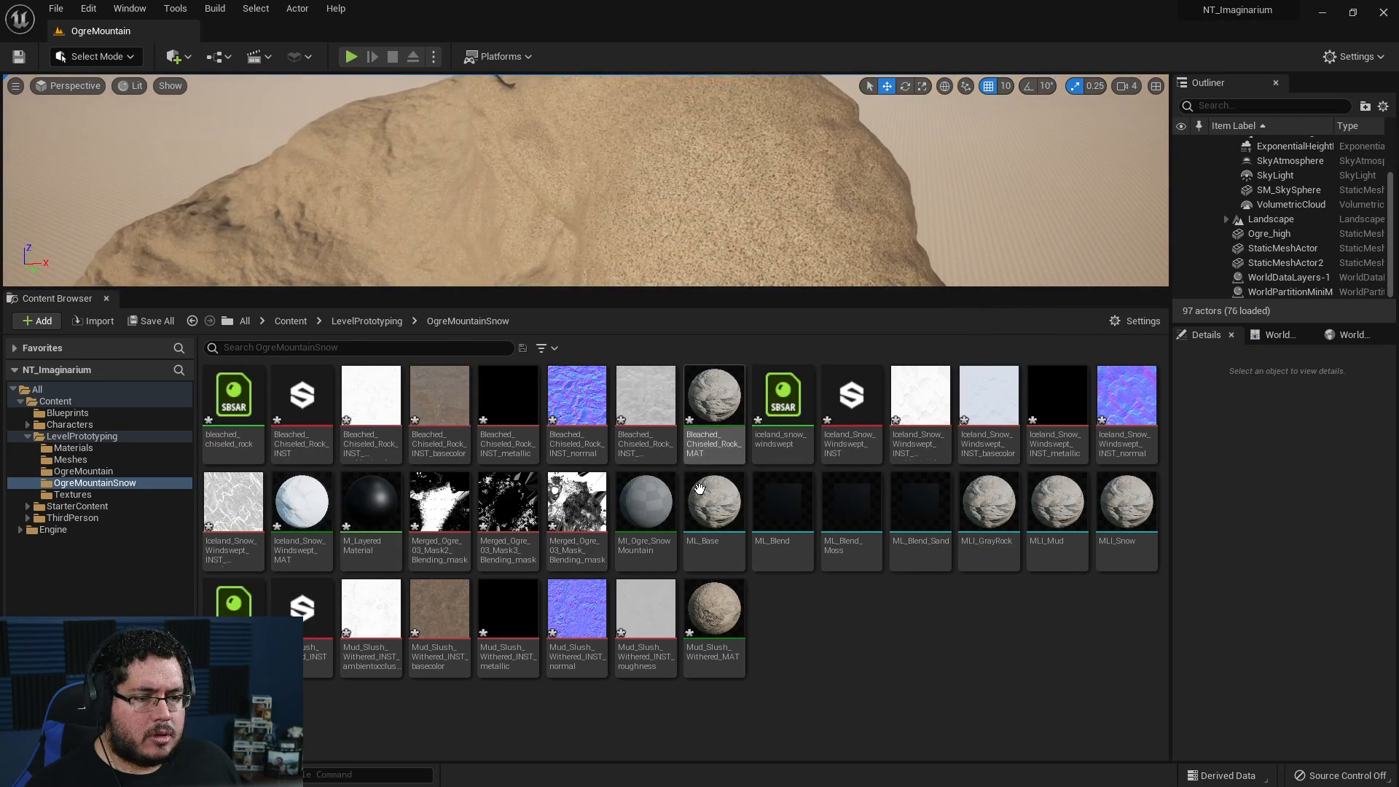
- Reopen MI_Ogre_SnowMountain and review Layer 2's texture parameters and the settings of Layer 1 and Background
double_click(645, 503)
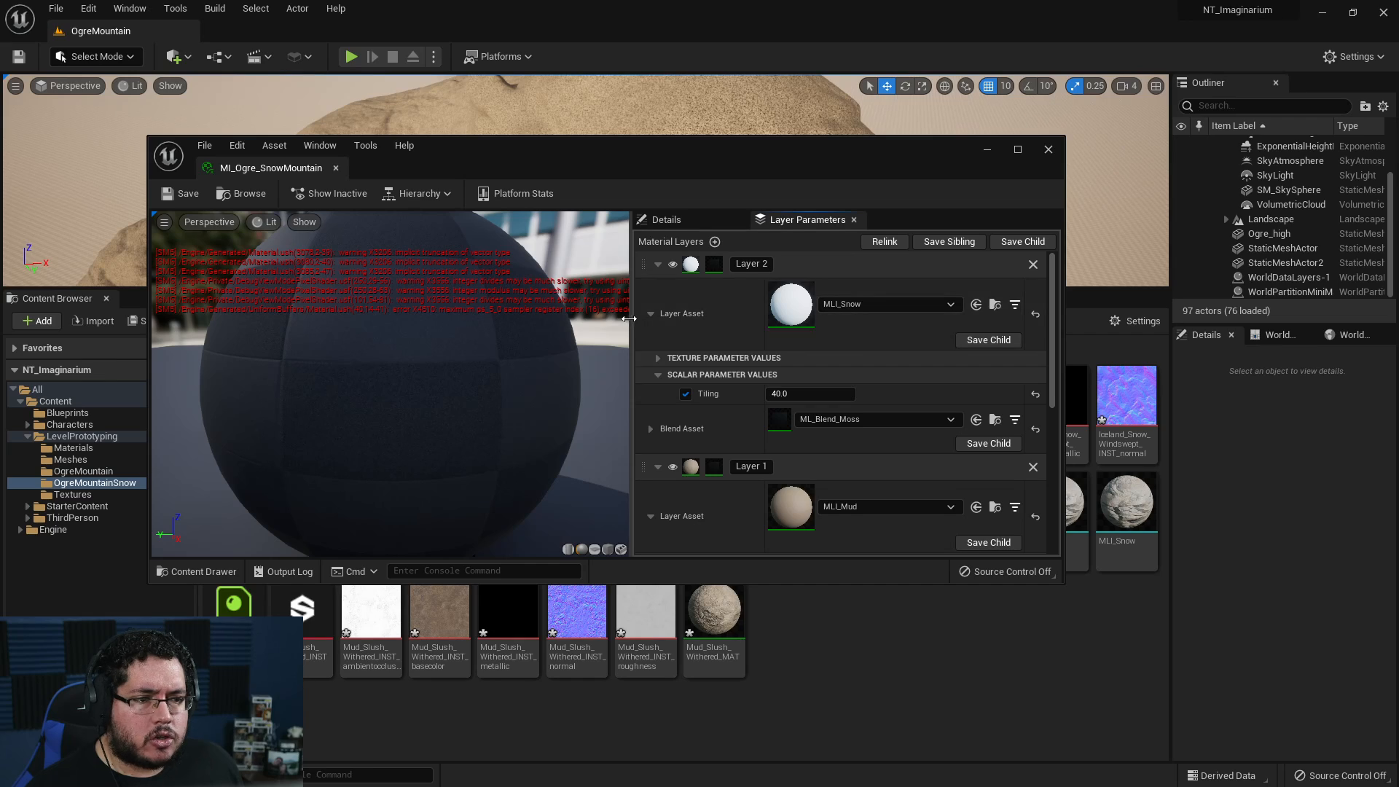
left_click(656, 359)
scroll(656, 361, "down", 1)
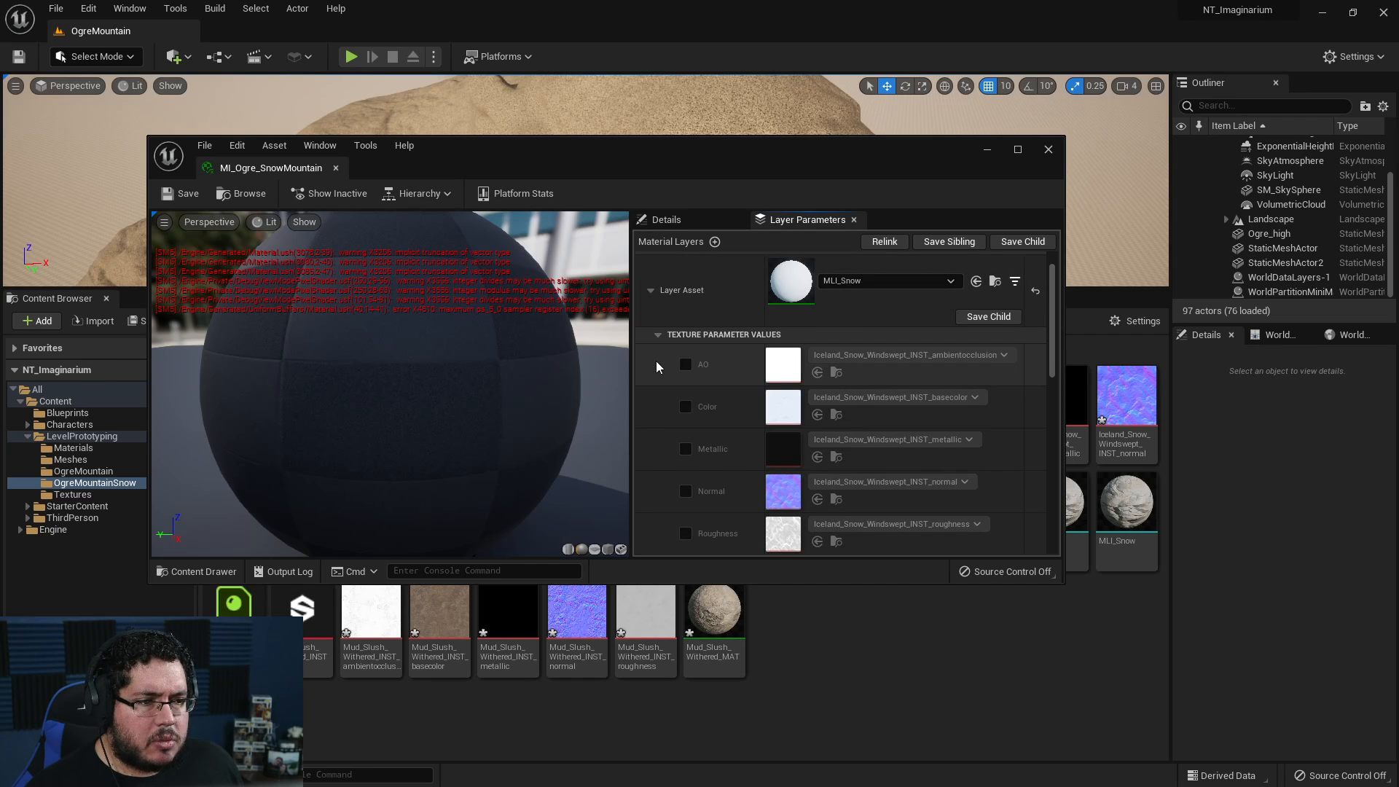
scroll(656, 366, "down", 1)
left_click(657, 359)
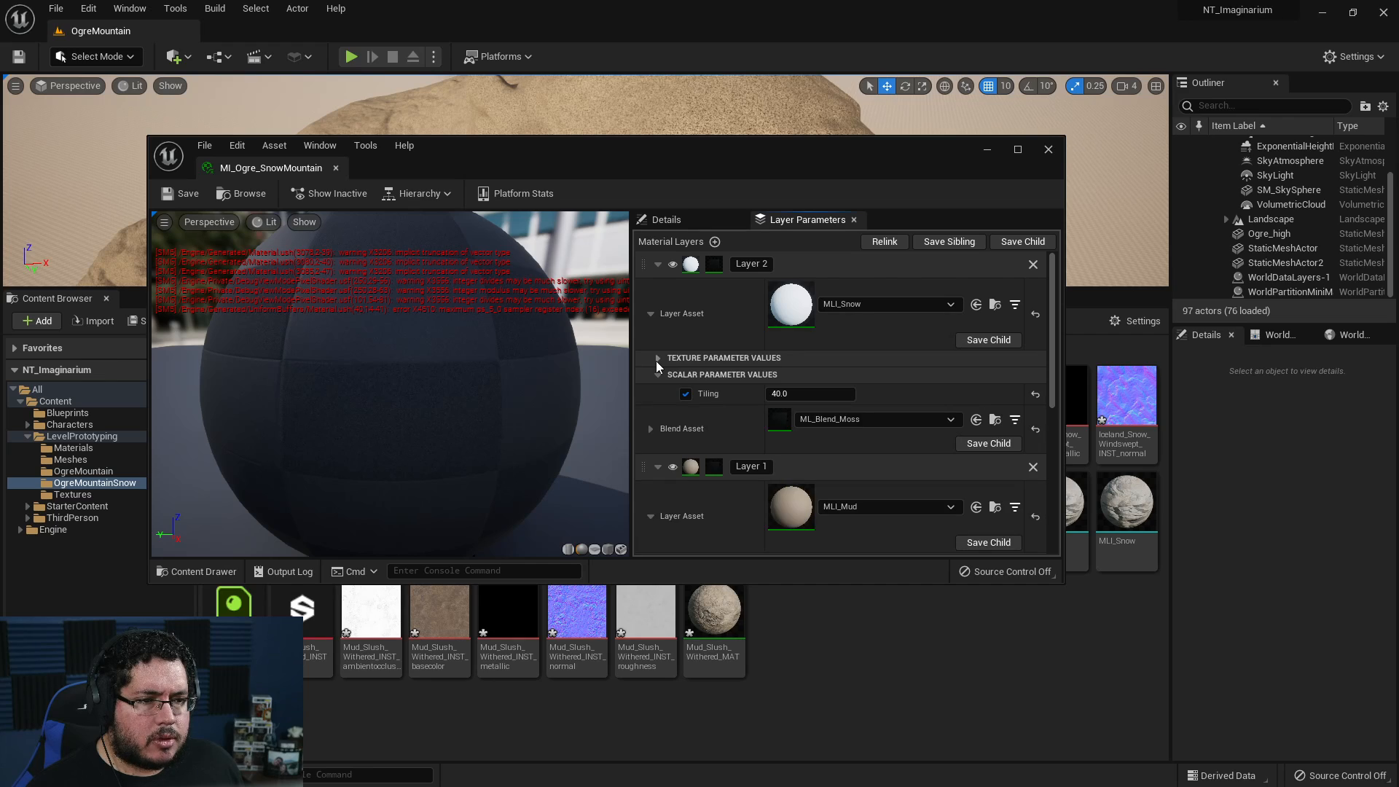
scroll(656, 365, "down", 3)
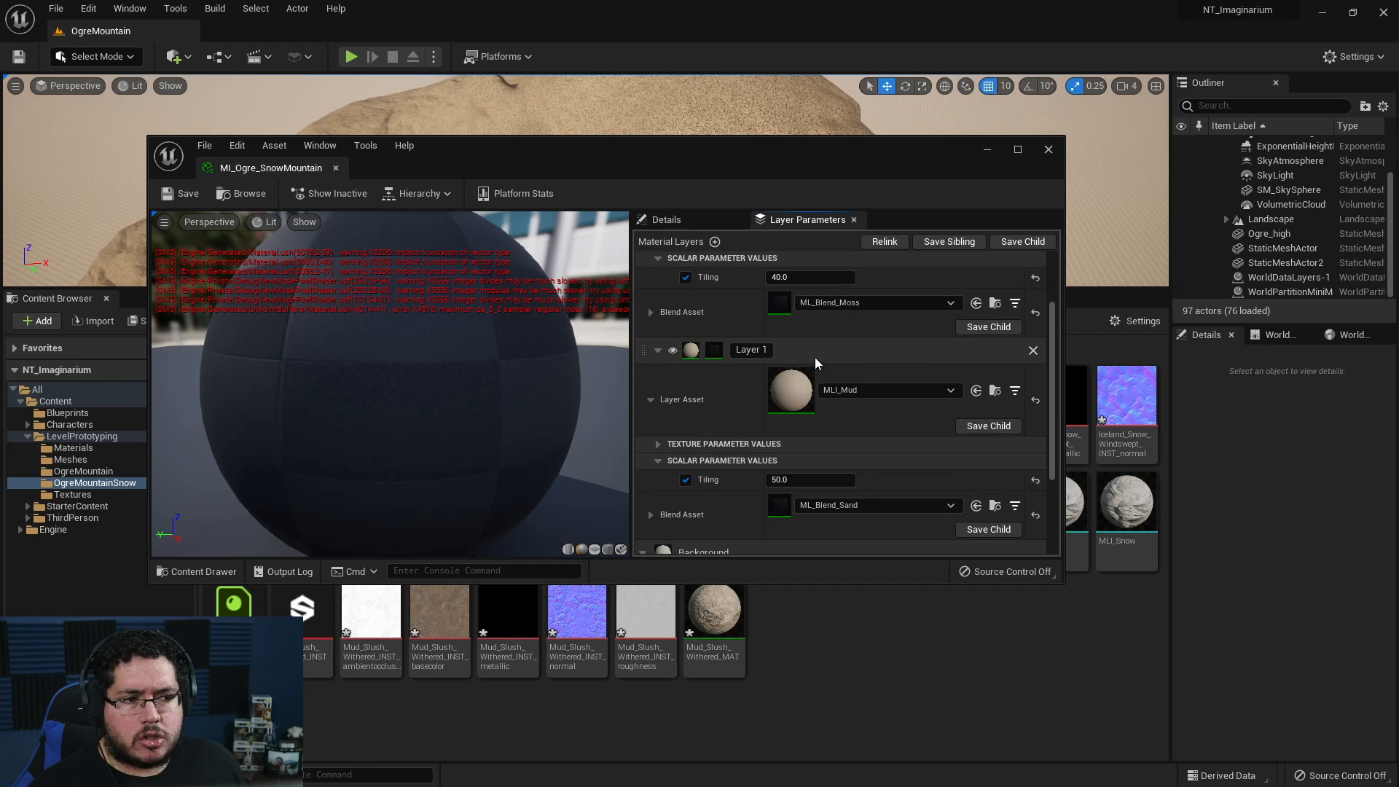
scroll(881, 444, "down", 4)
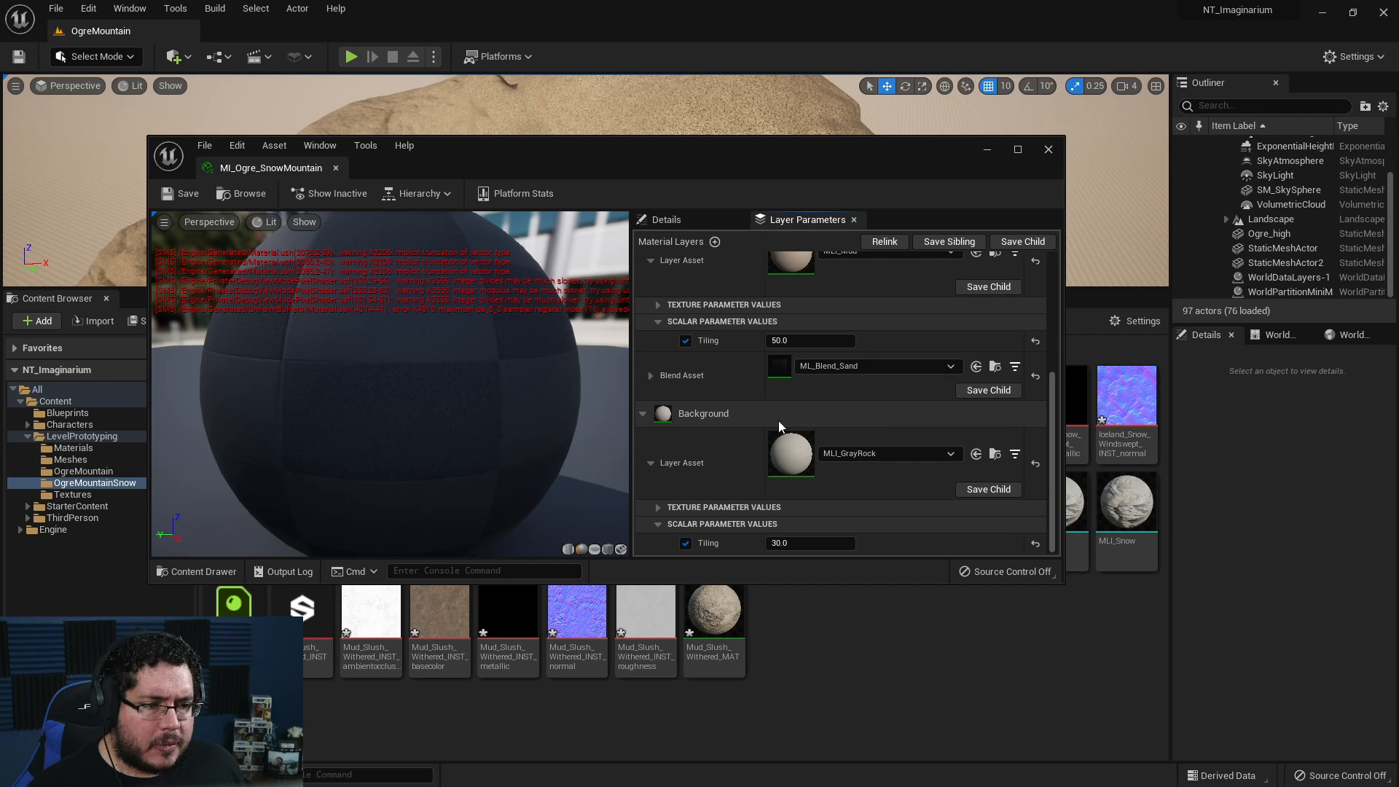
scroll(778, 421, "up", 6)
- Hide Layer 2, uncover the viewport to check the mountain without snow, and save the material instance
left_click(671, 265)
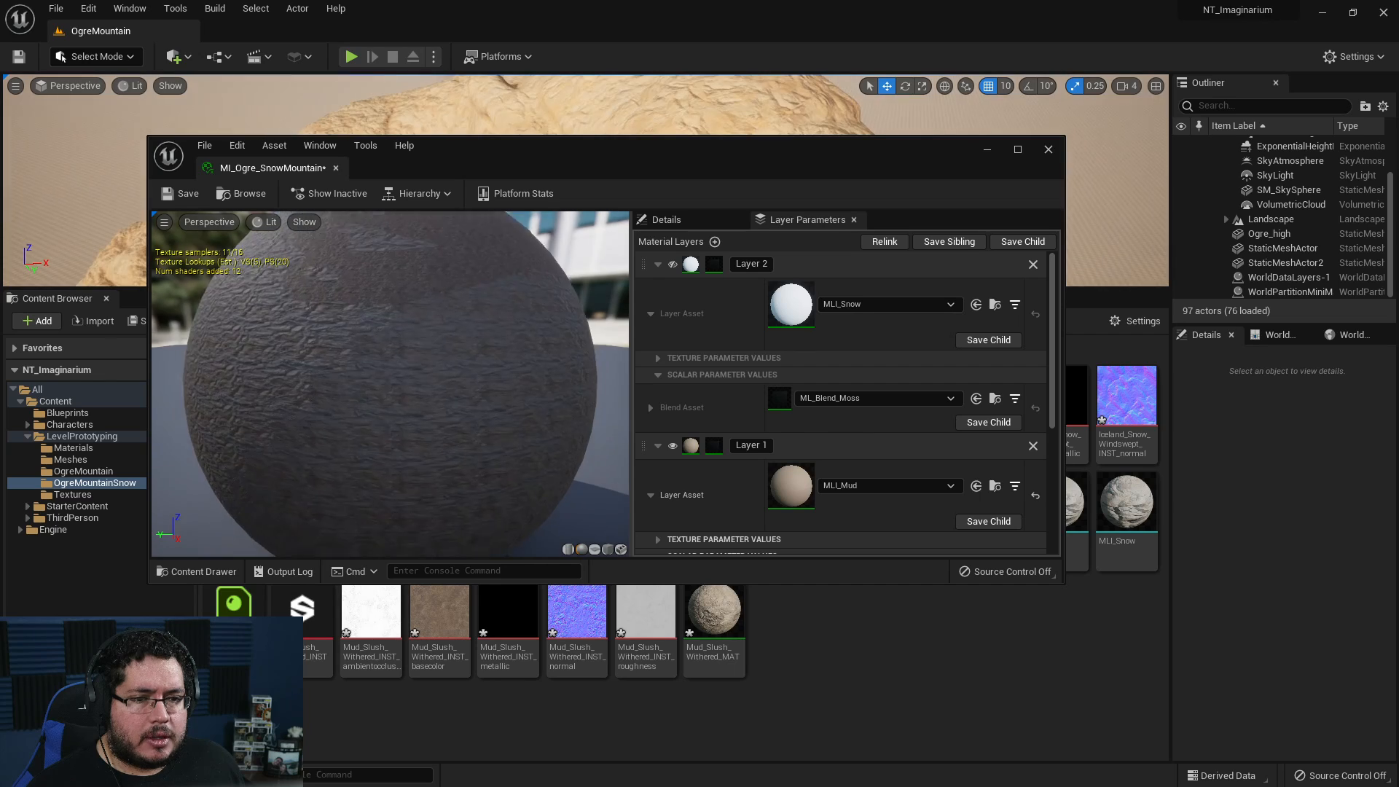
left_click_drag(633, 146, 514, 277)
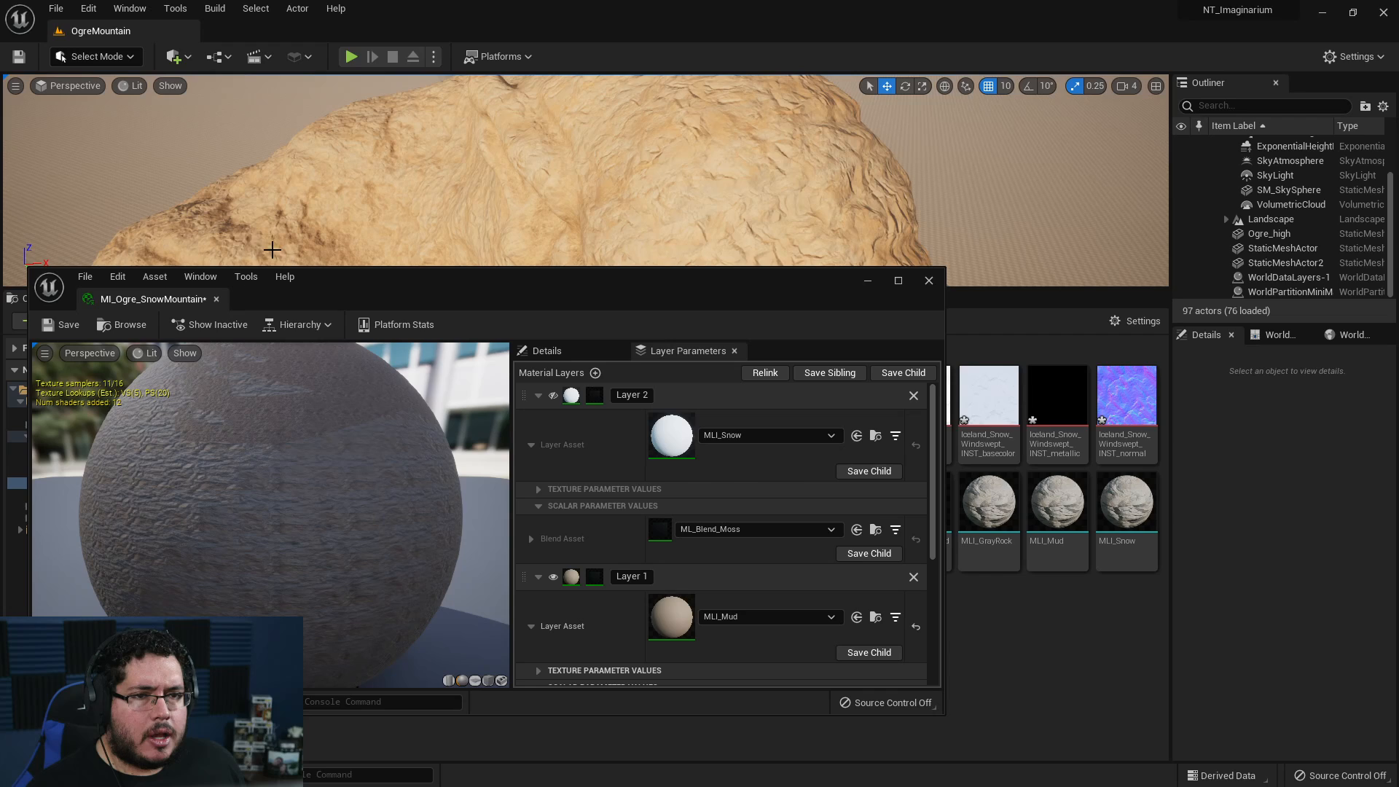
left_click(57, 327)
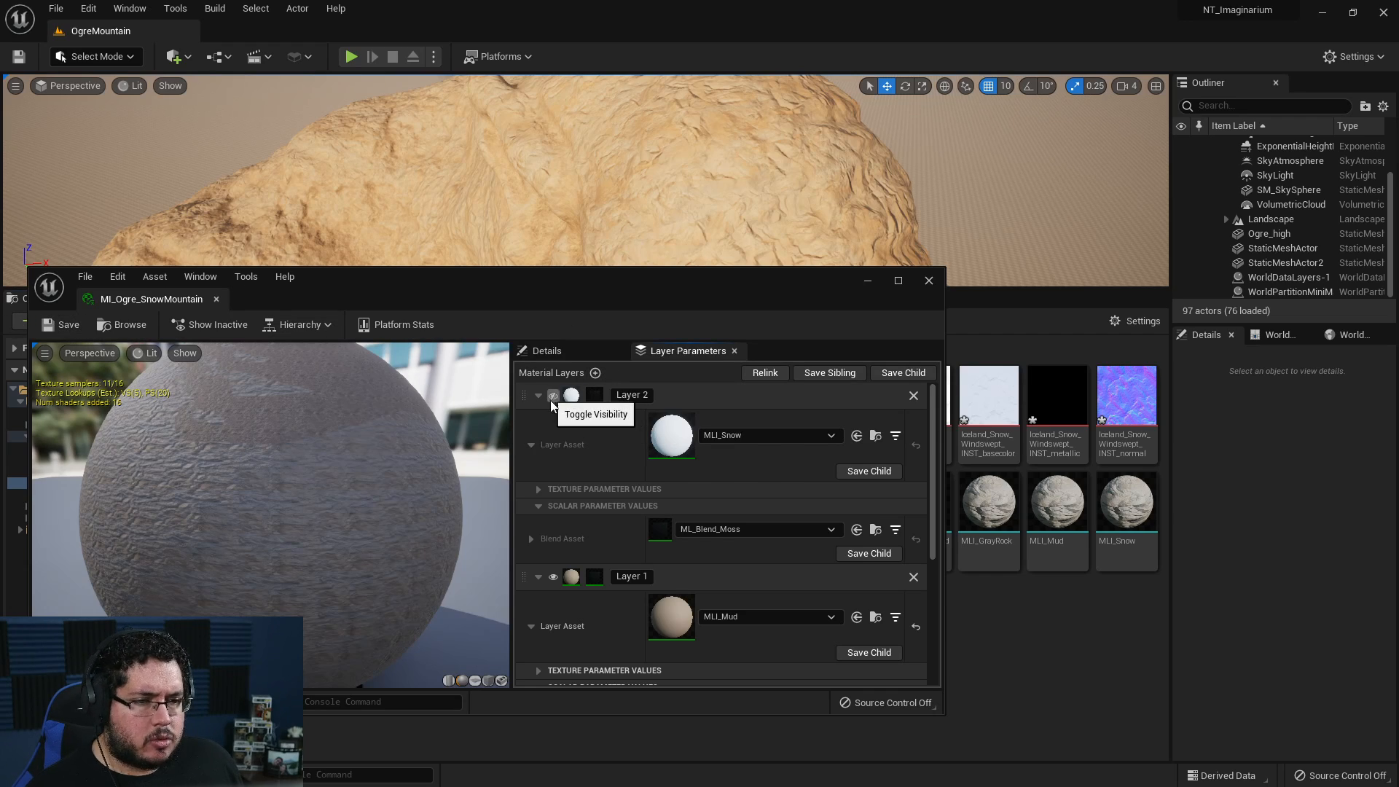
- Make Layer 2 visible again, save the material instance and glance at the snow layer's texture parameters
left_click(548, 395)
left_click(54, 326)
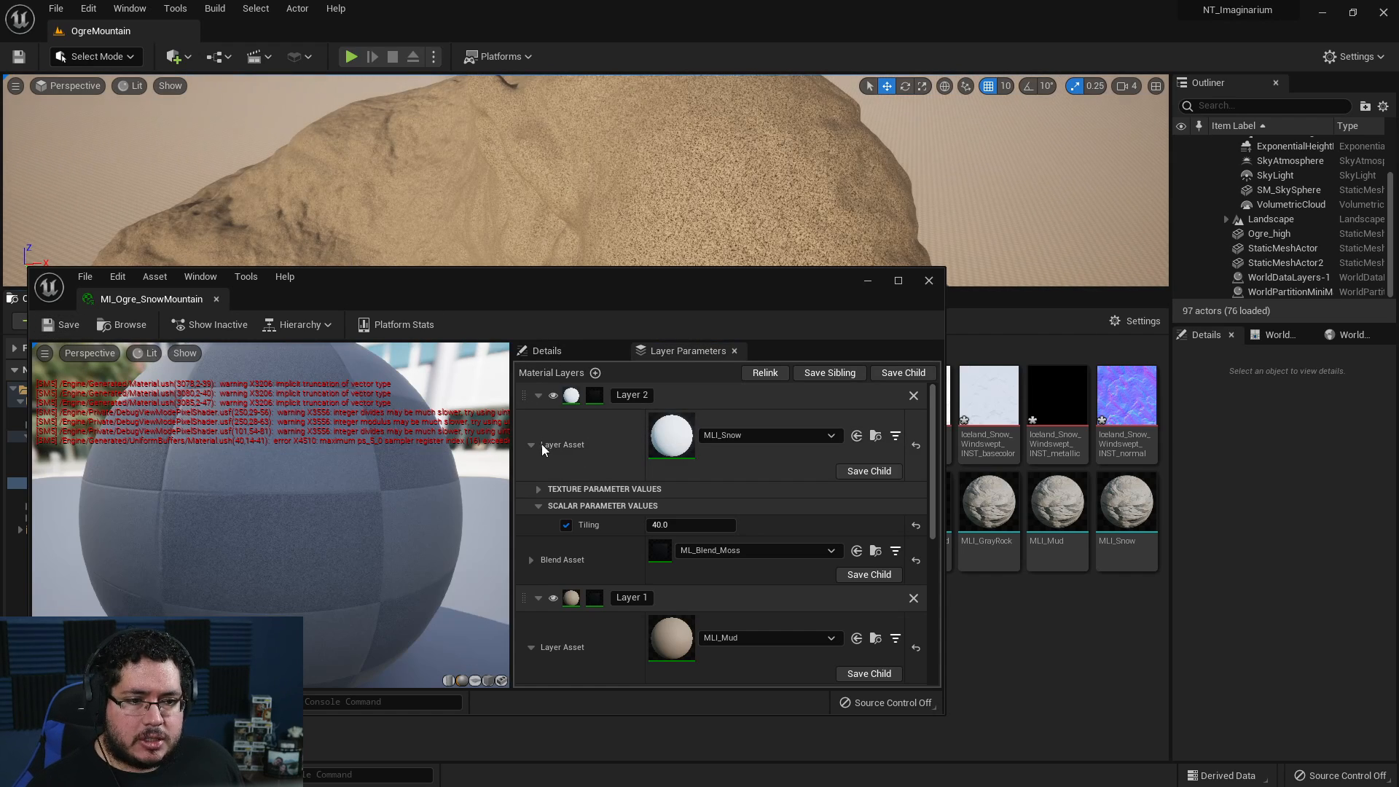
left_click(538, 489)
left_click(538, 489)
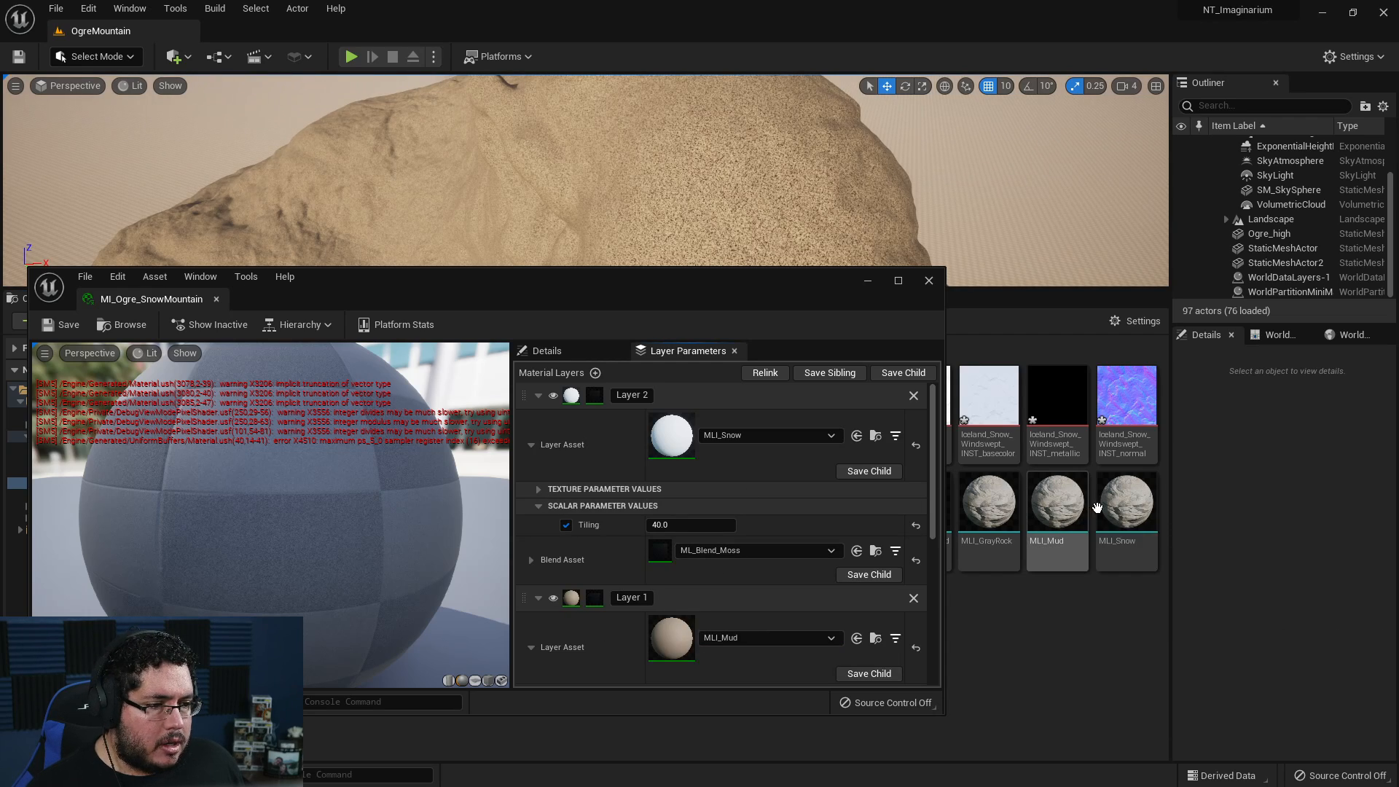
- Open MLI_Snow, review its texture parameters and parent, and close it after a second check
double_click(1127, 503)
left_click_drag(765, 232, 776, 206)
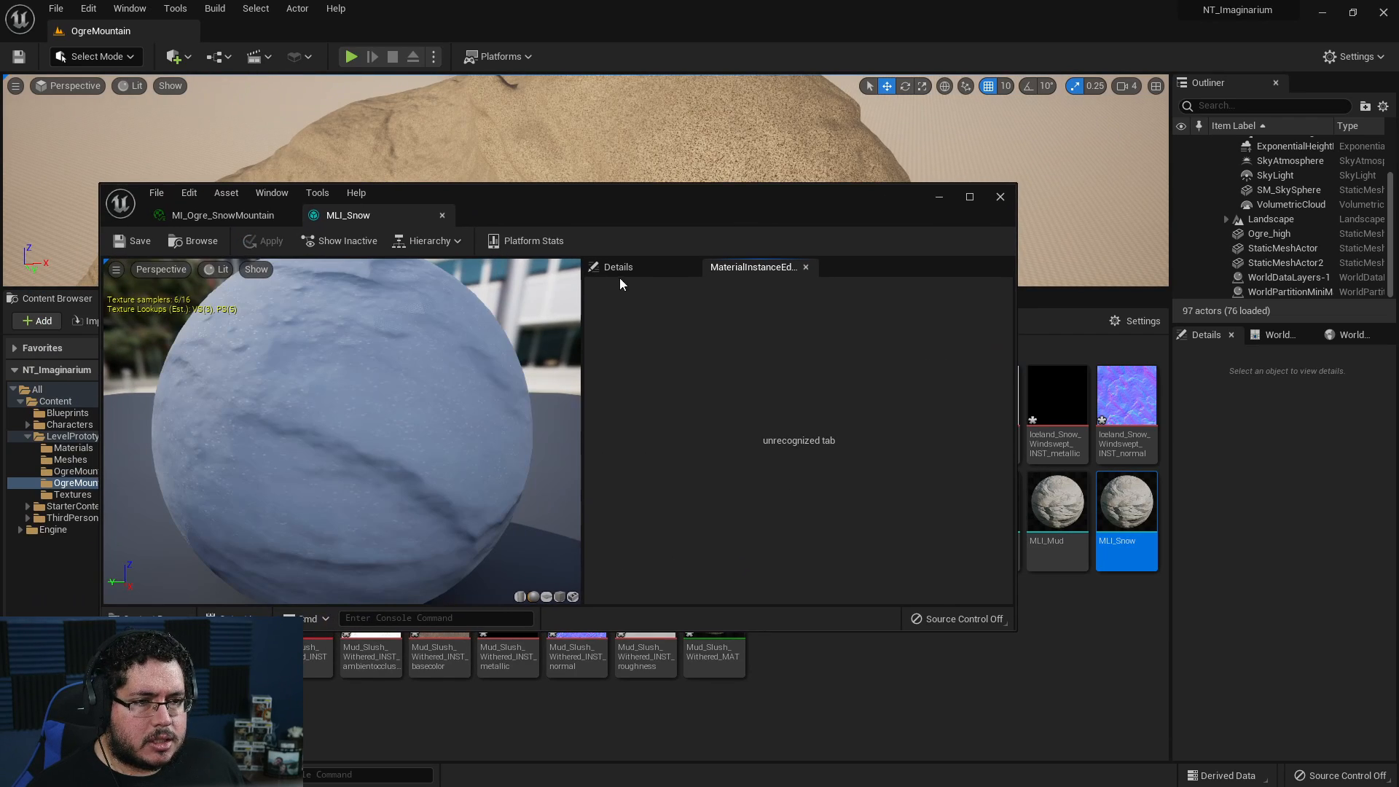
left_click(650, 264)
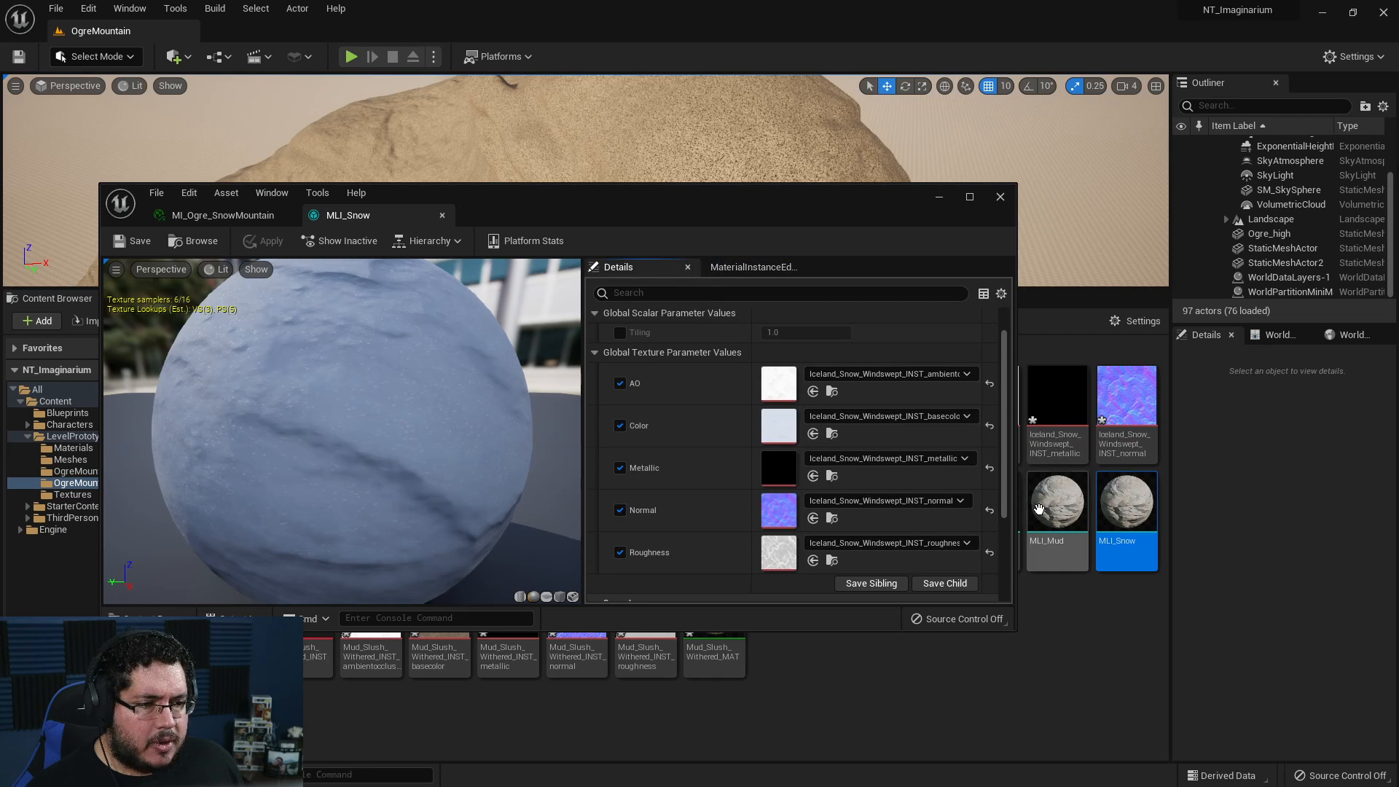
scroll(876, 490, "down", 4)
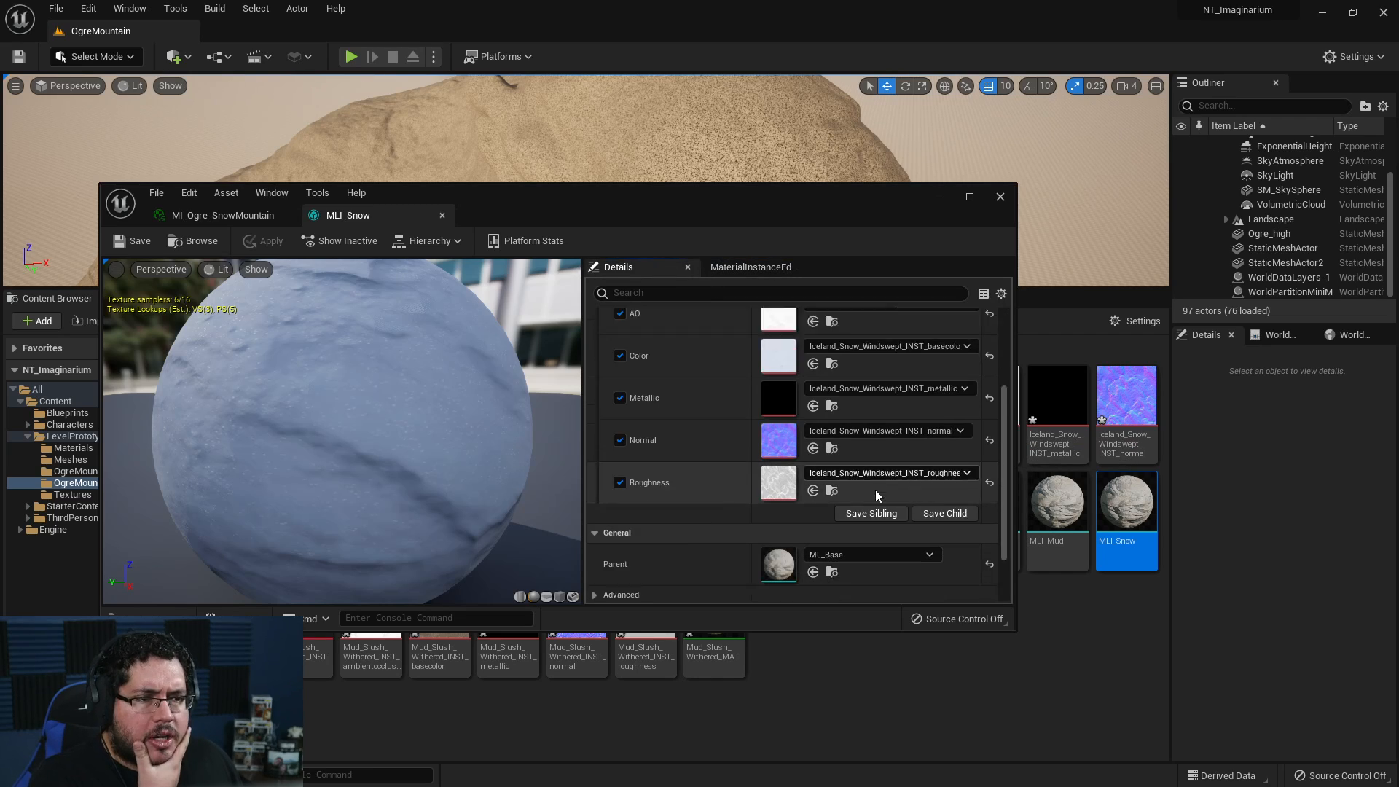
left_click(1001, 197)
double_click(1126, 502)
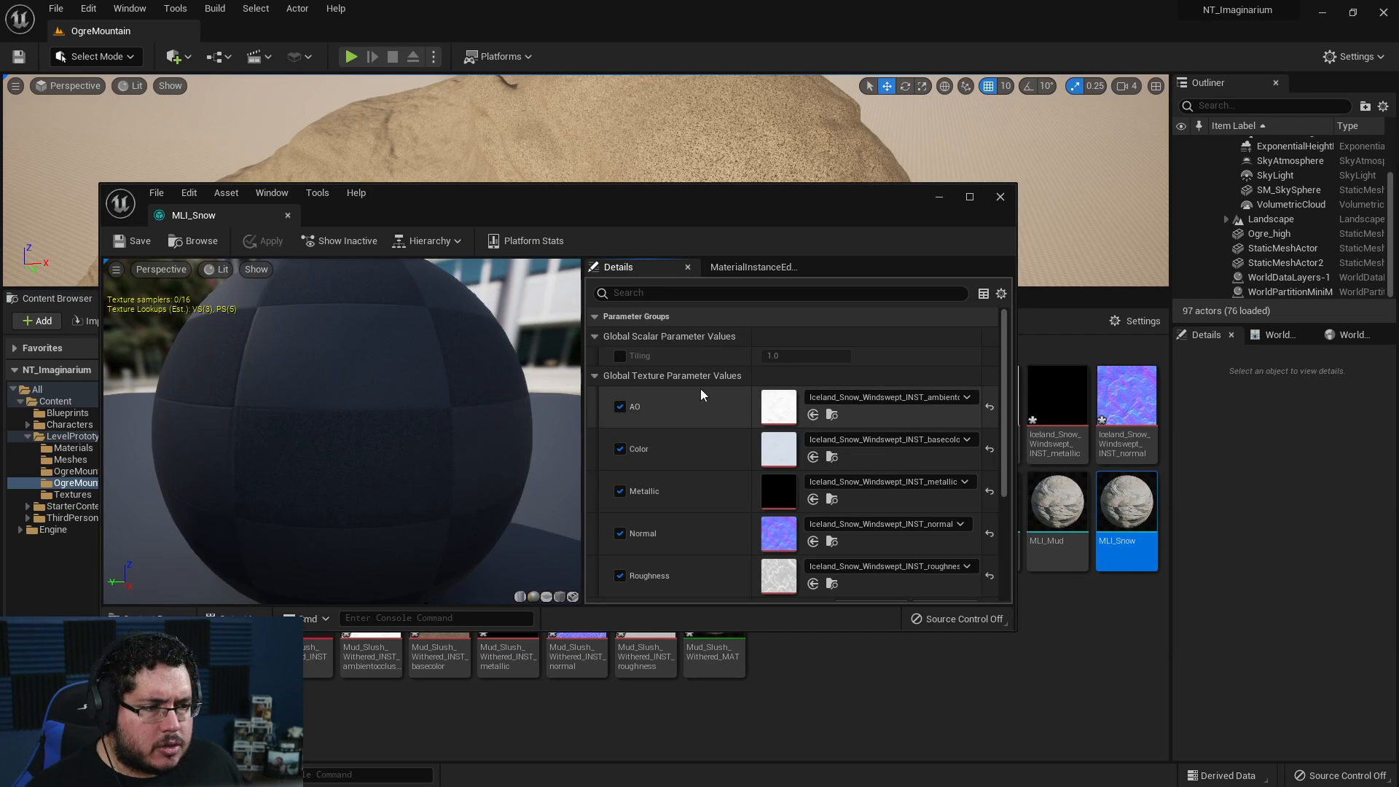
left_click(1001, 196)
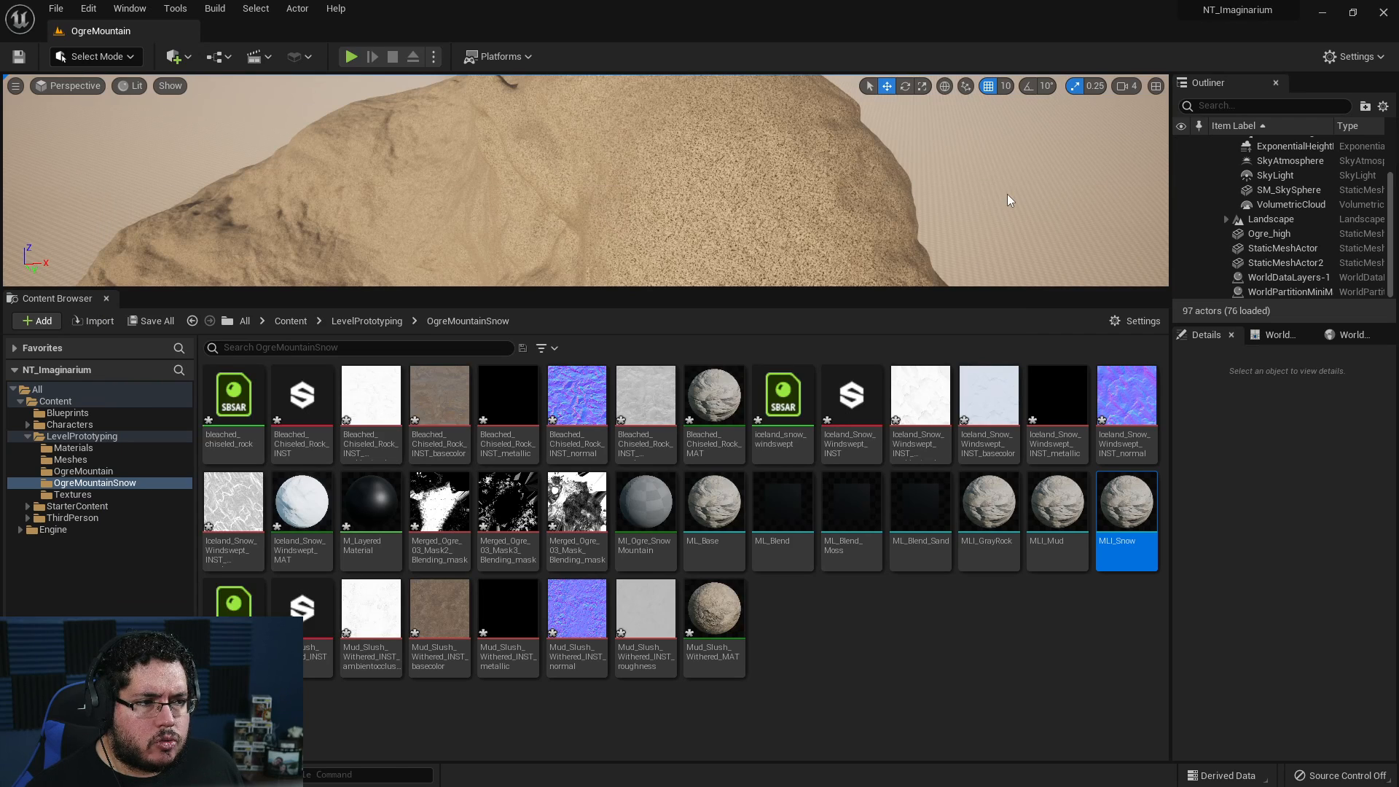
- In MI_Ogre_SnowMountain, enable Layer 2's AO, Color, Normal and Roughness overrides, leave Metallic off, and save the instance
left_click(670, 510)
double_click(672, 512)
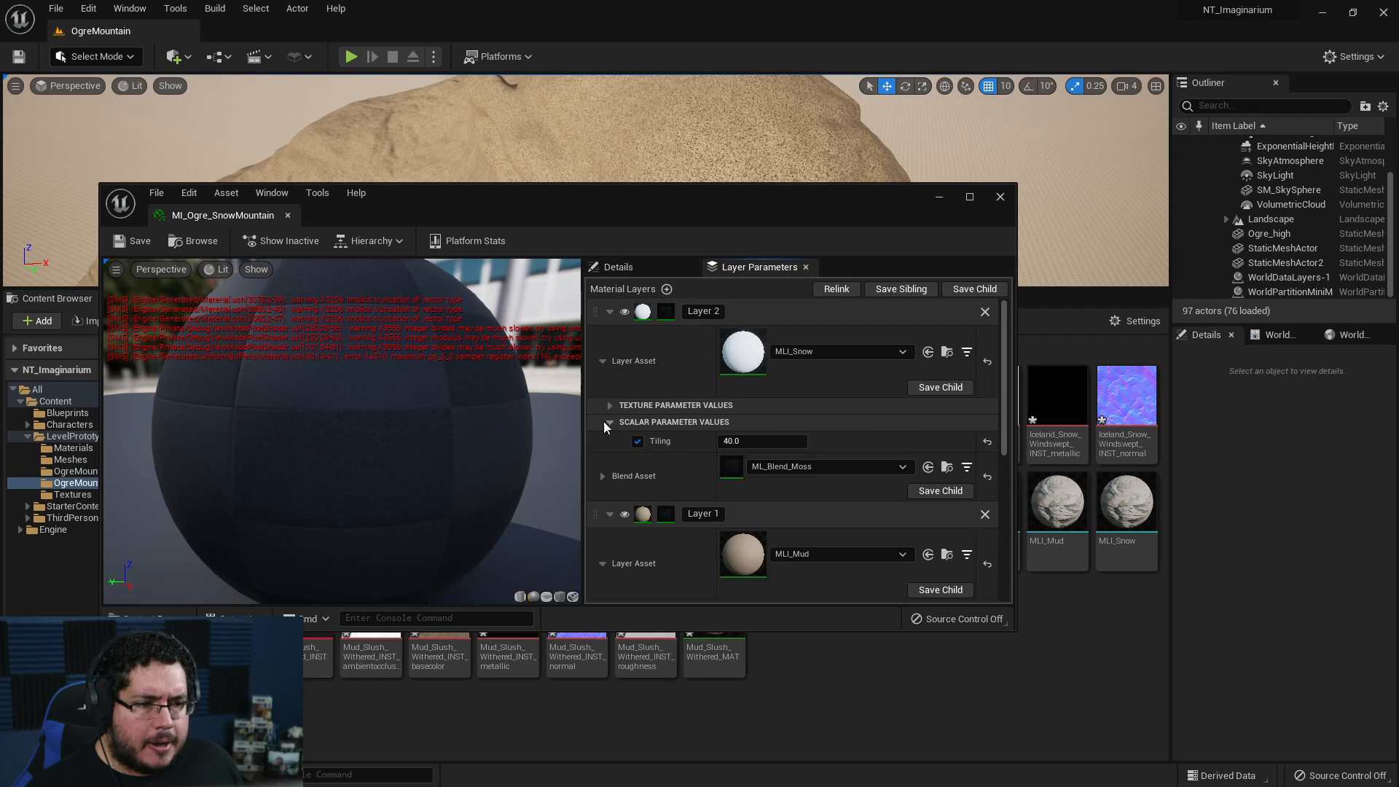
left_click(609, 405)
scroll(645, 431, "down", 1)
left_click(637, 390)
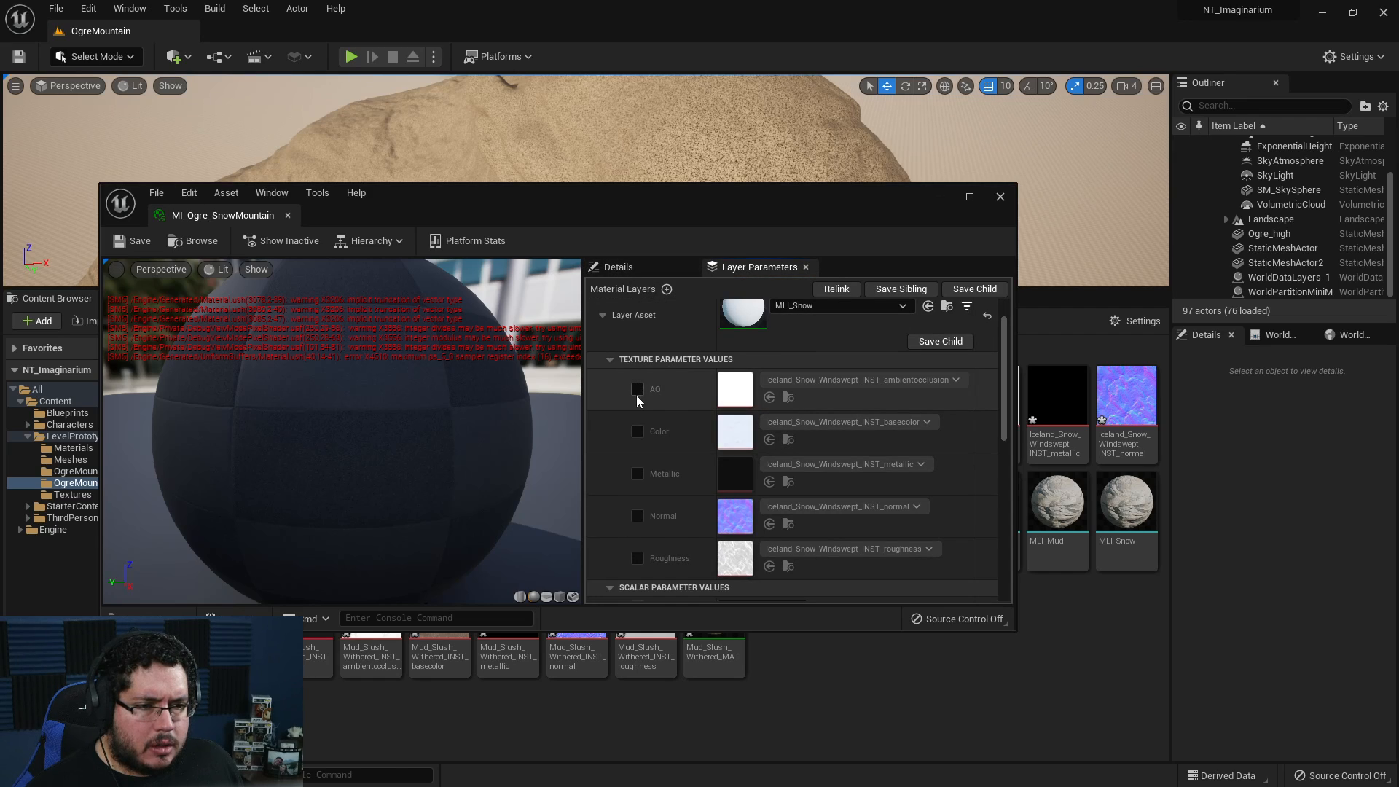
left_click(637, 432)
left_click(637, 474)
left_click(637, 516)
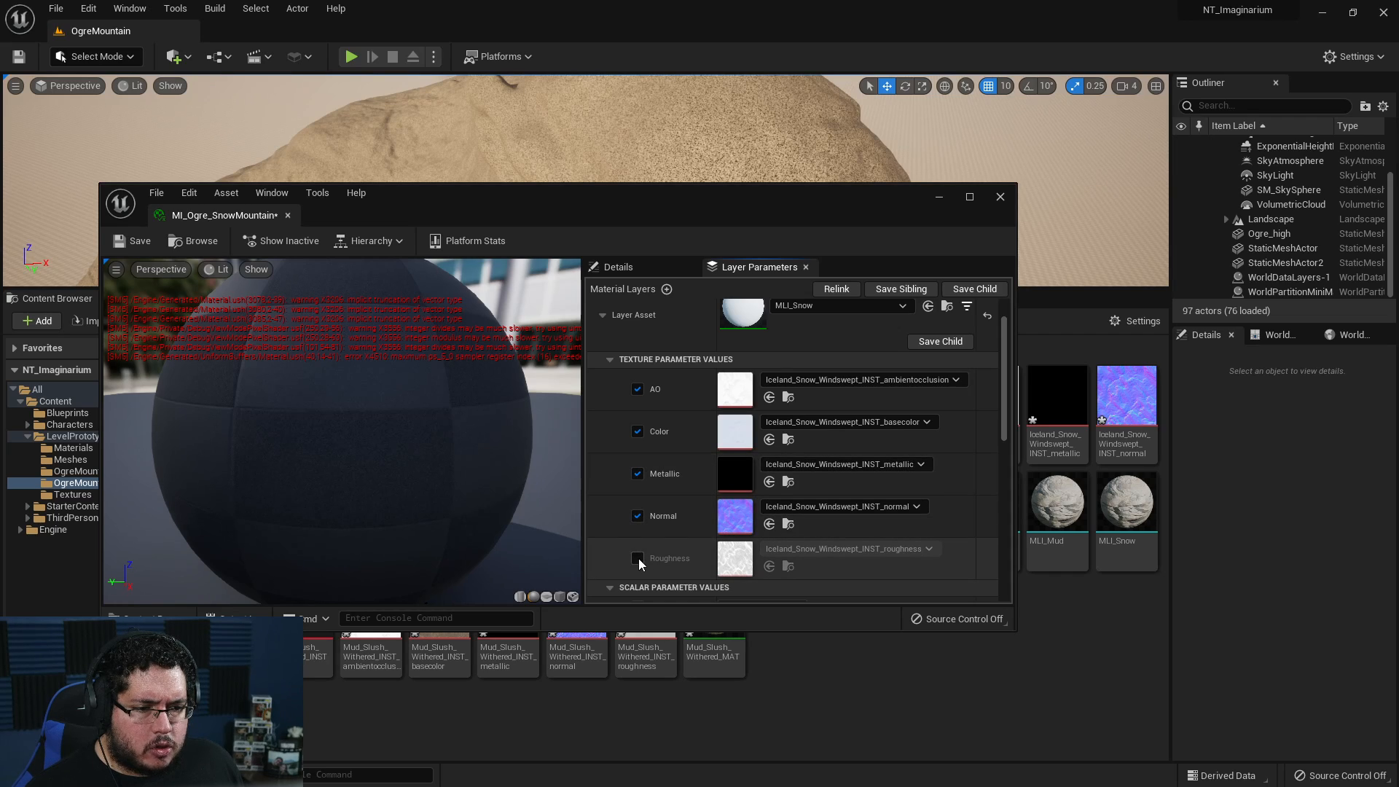
left_click(638, 559)
left_click(637, 474)
left_click(134, 245)
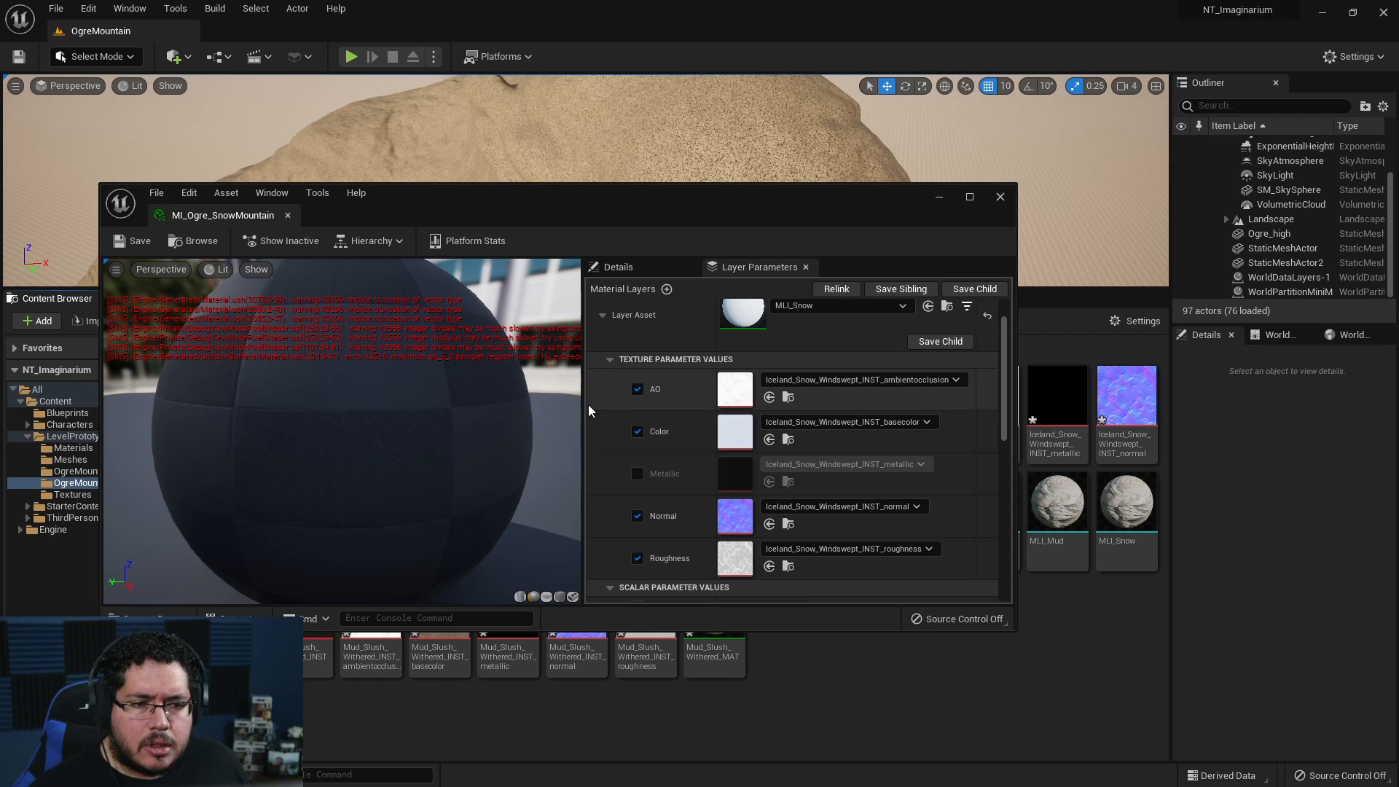
- Enlarge the material preview and enable the Red Mask override in Layer 2's ML_Blend_Moss blend asset
left_click_drag(583, 410, 637, 445)
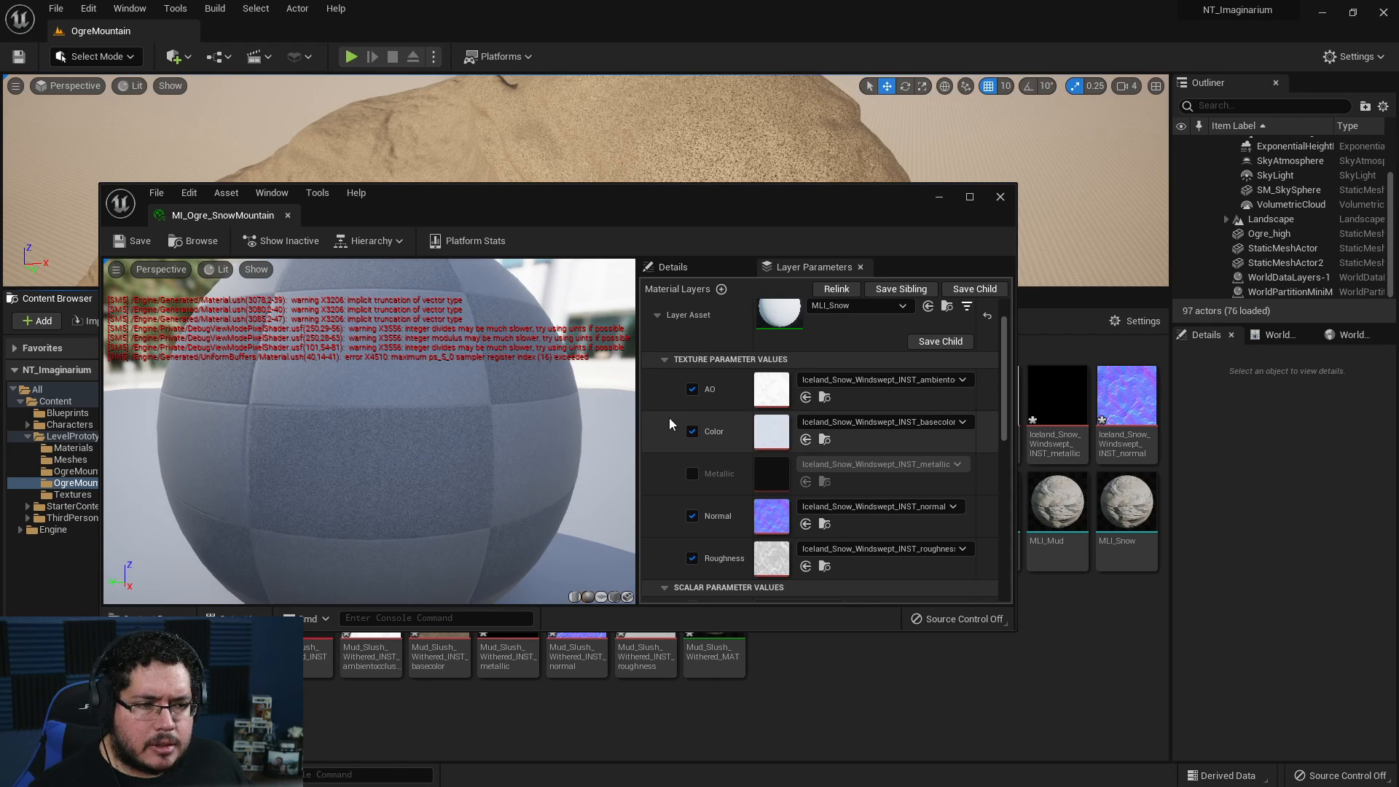
scroll(729, 404, "down", 3)
scroll(680, 451, "down", 1)
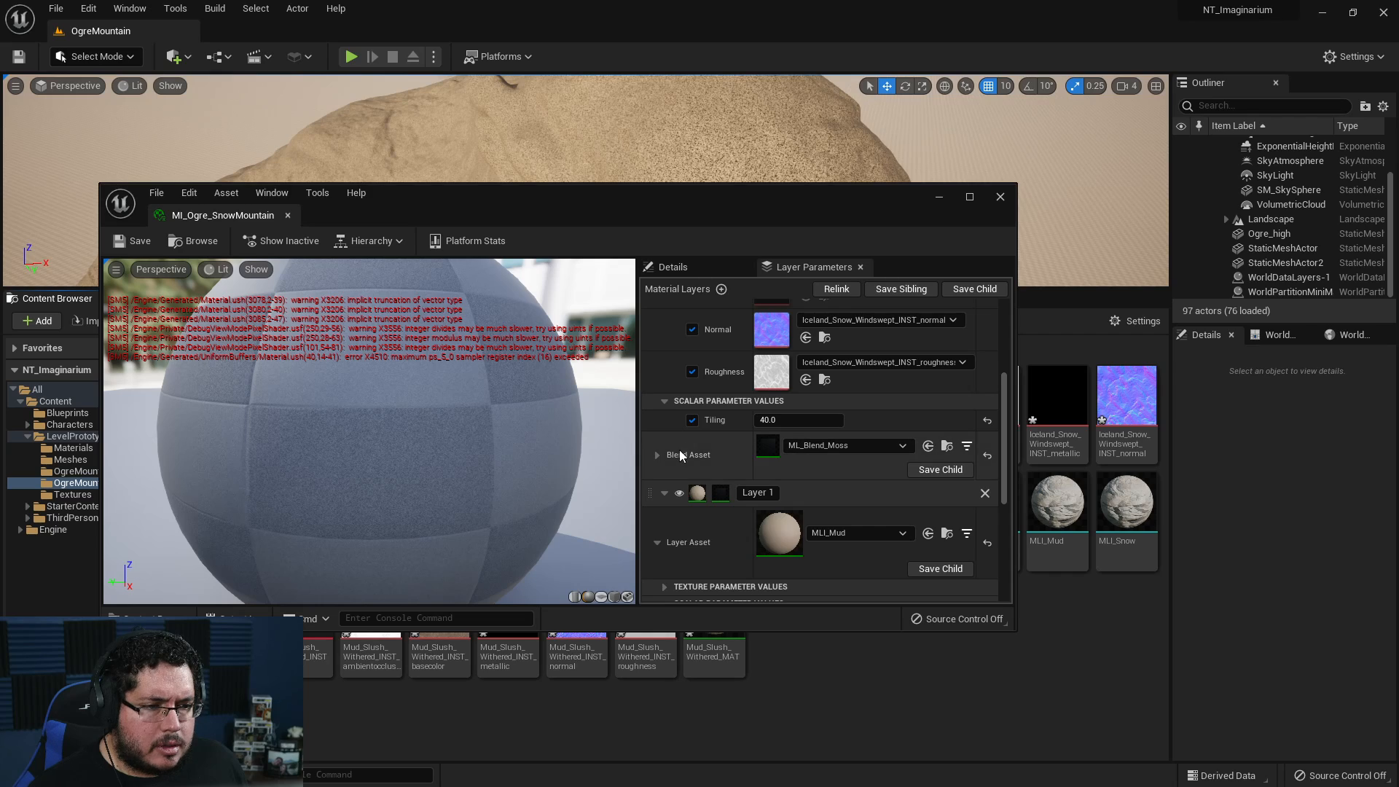
left_click(658, 454)
left_click(663, 503)
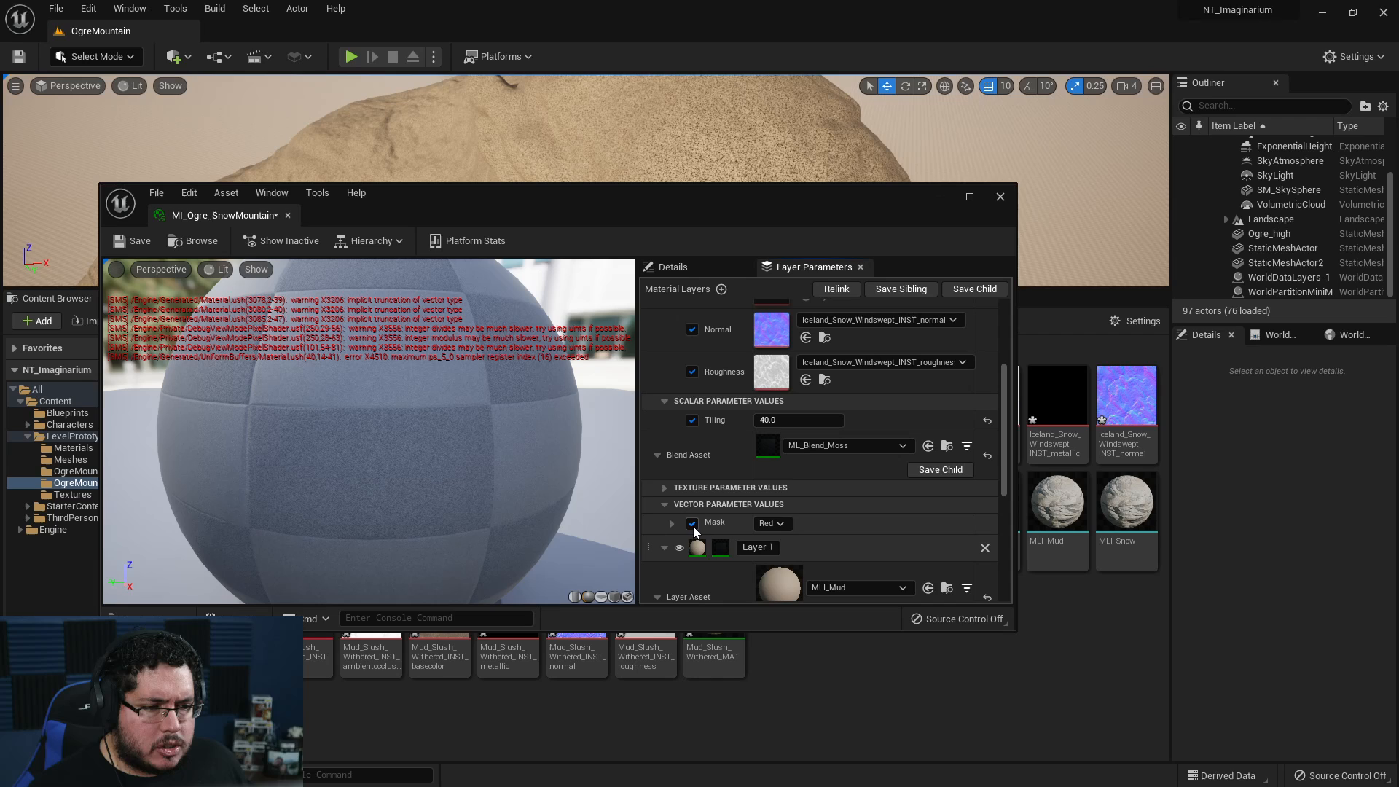
scroll(680, 427, "up", 5)
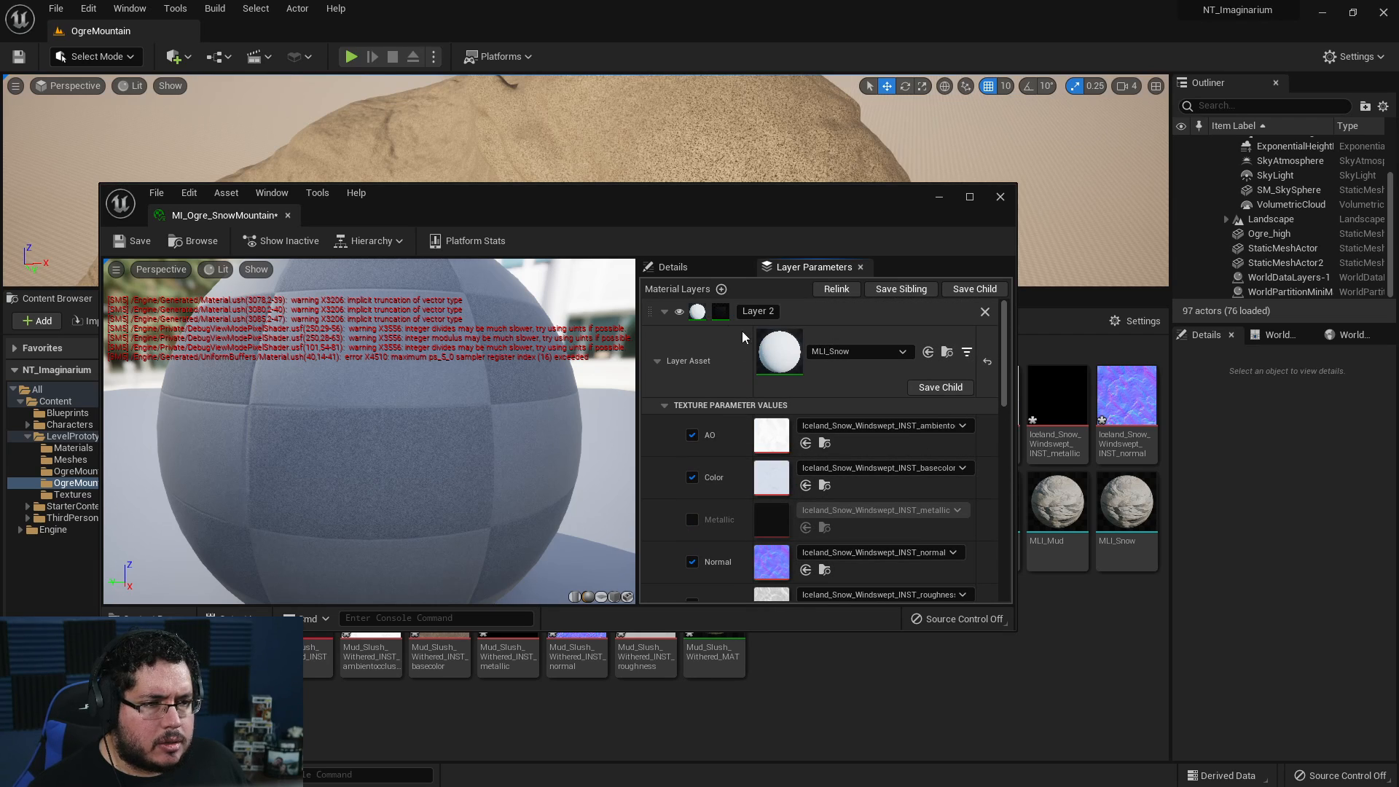
- Hide and show Layer 2 again, and move the material editor out of the way to uncover the mountain
left_click(678, 312)
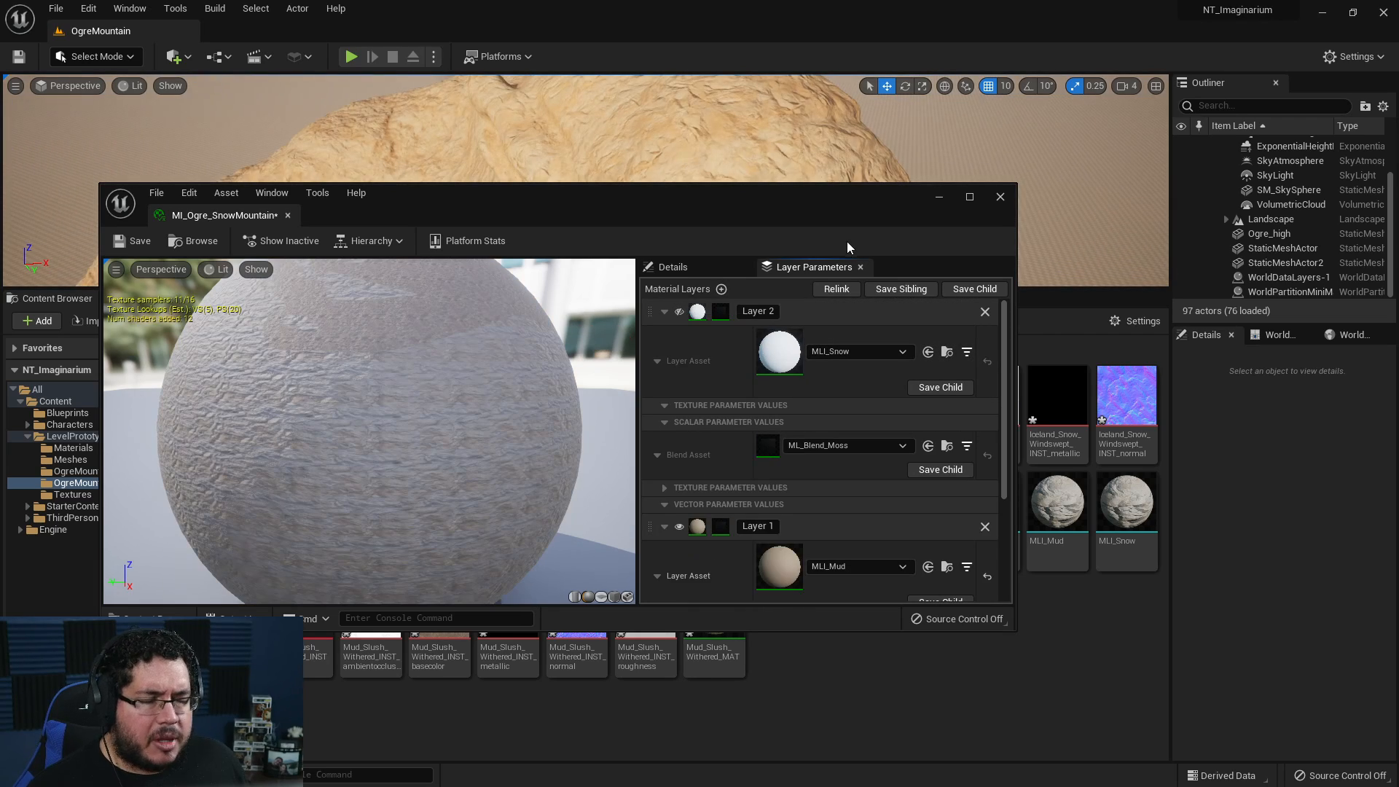
left_click(680, 312)
left_click_drag(777, 200, 908, 561)
left_click(1070, 561)
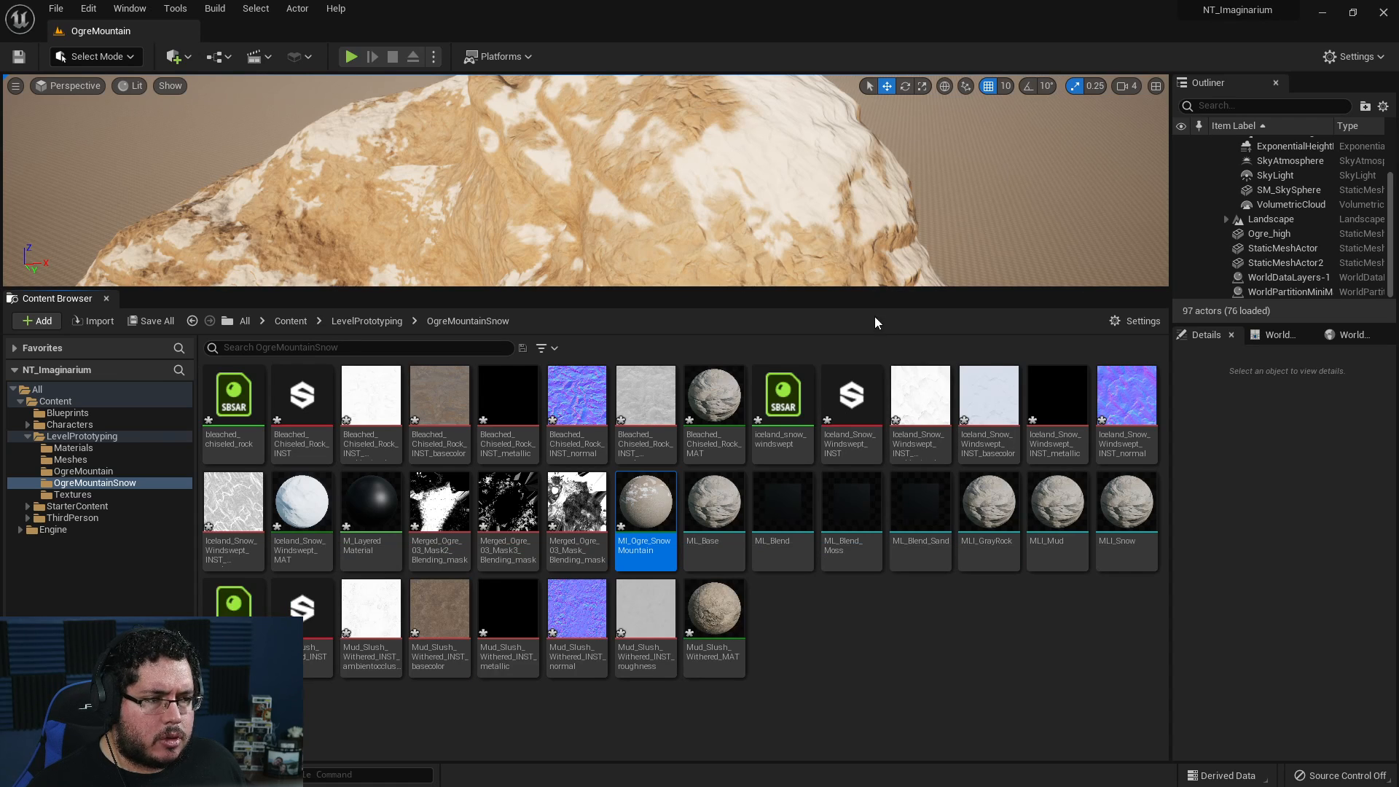
- Enlarge the level viewport and fly around the ogre mountain to inspect the snow, mud and rock layers
left_click_drag(844, 290, 845, 653)
key("w")
right_click_drag(699, 394, 554, 342)
key("q")
key("d")
key("s")
key("w")
key("d")
key("e")
key("w")
mouse_move(550, 88)
right_mouse_down()
mouse_move(532, 120)
mouse_move(551, 89)
right_mouse_up()
key("a")
- Play the level and run the character across the mountain to examine the snow surface up close
left_click(350, 57)
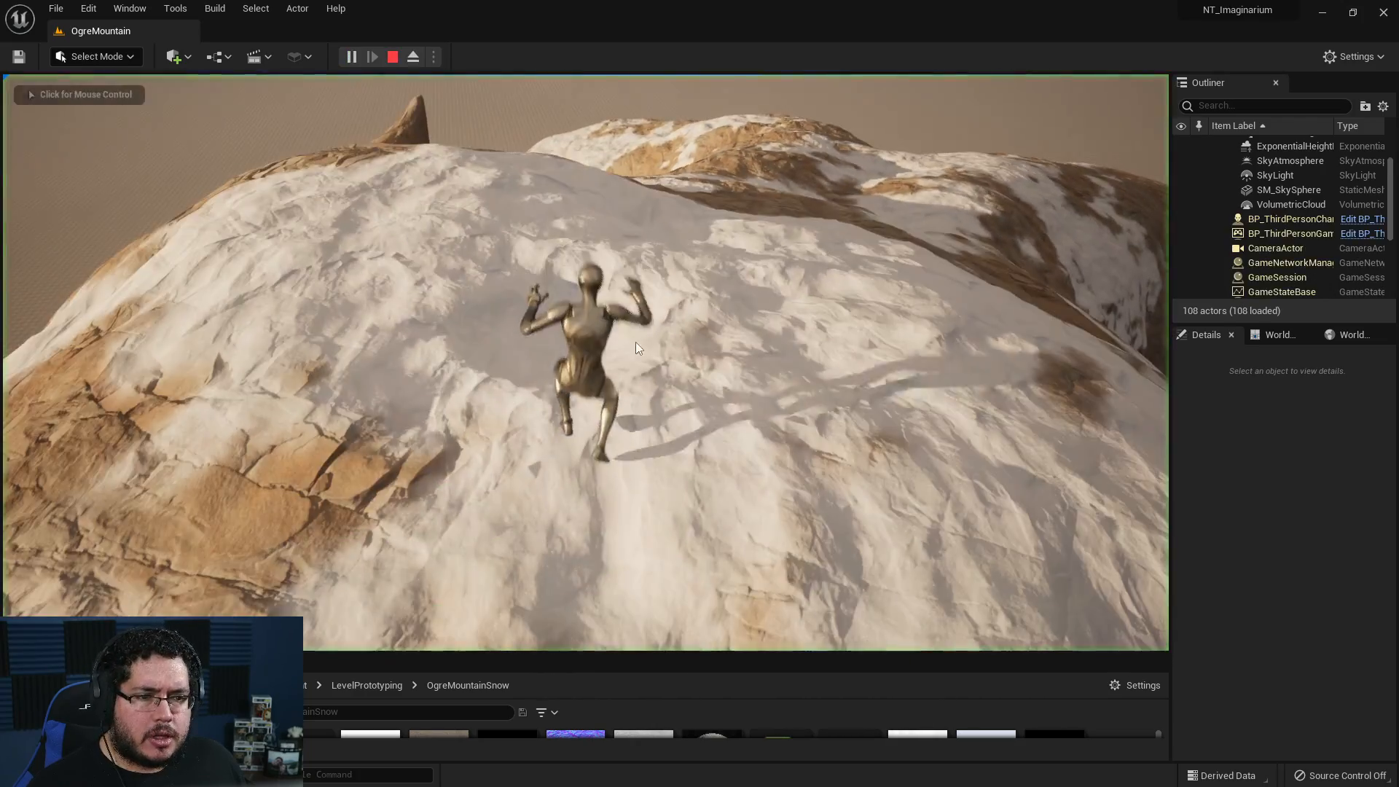
key("w")
key("a")
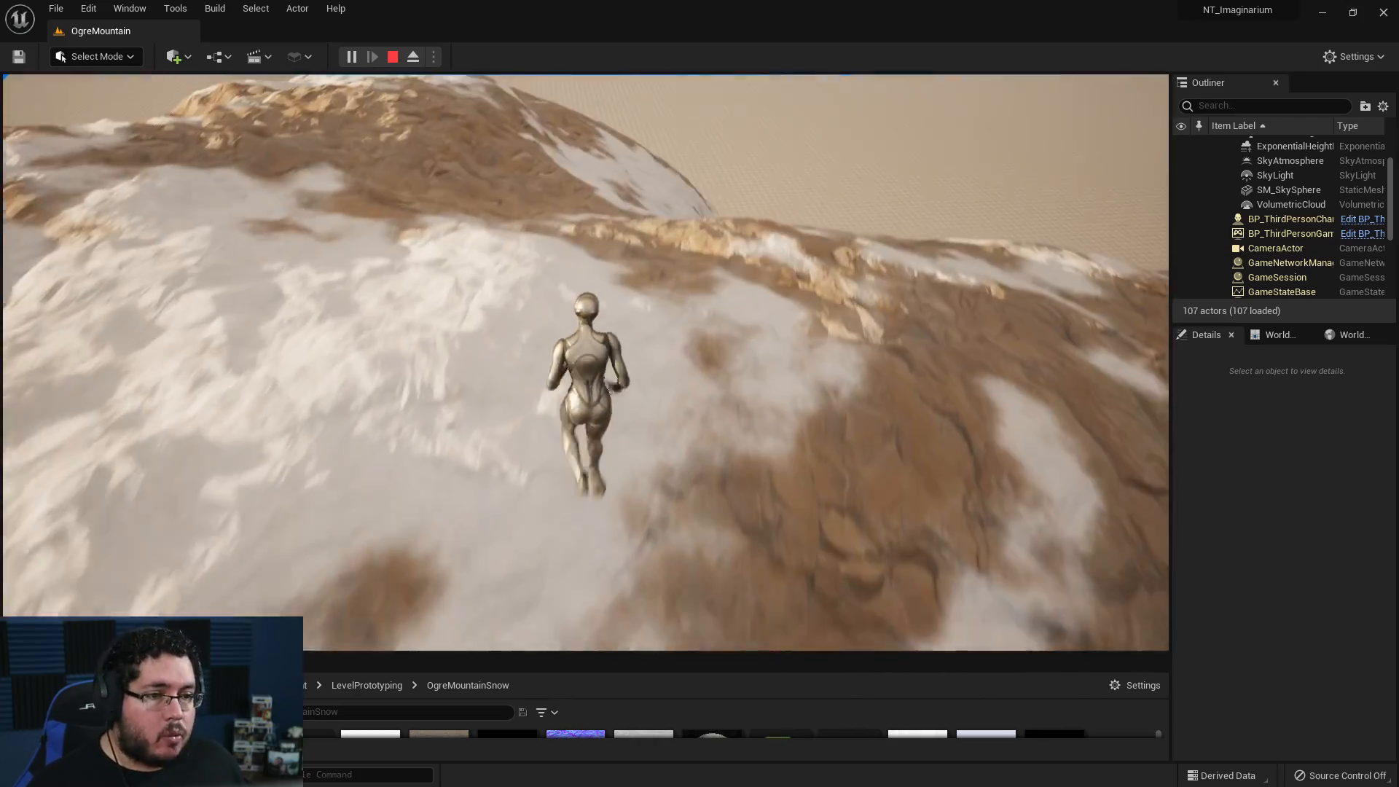
key("w")
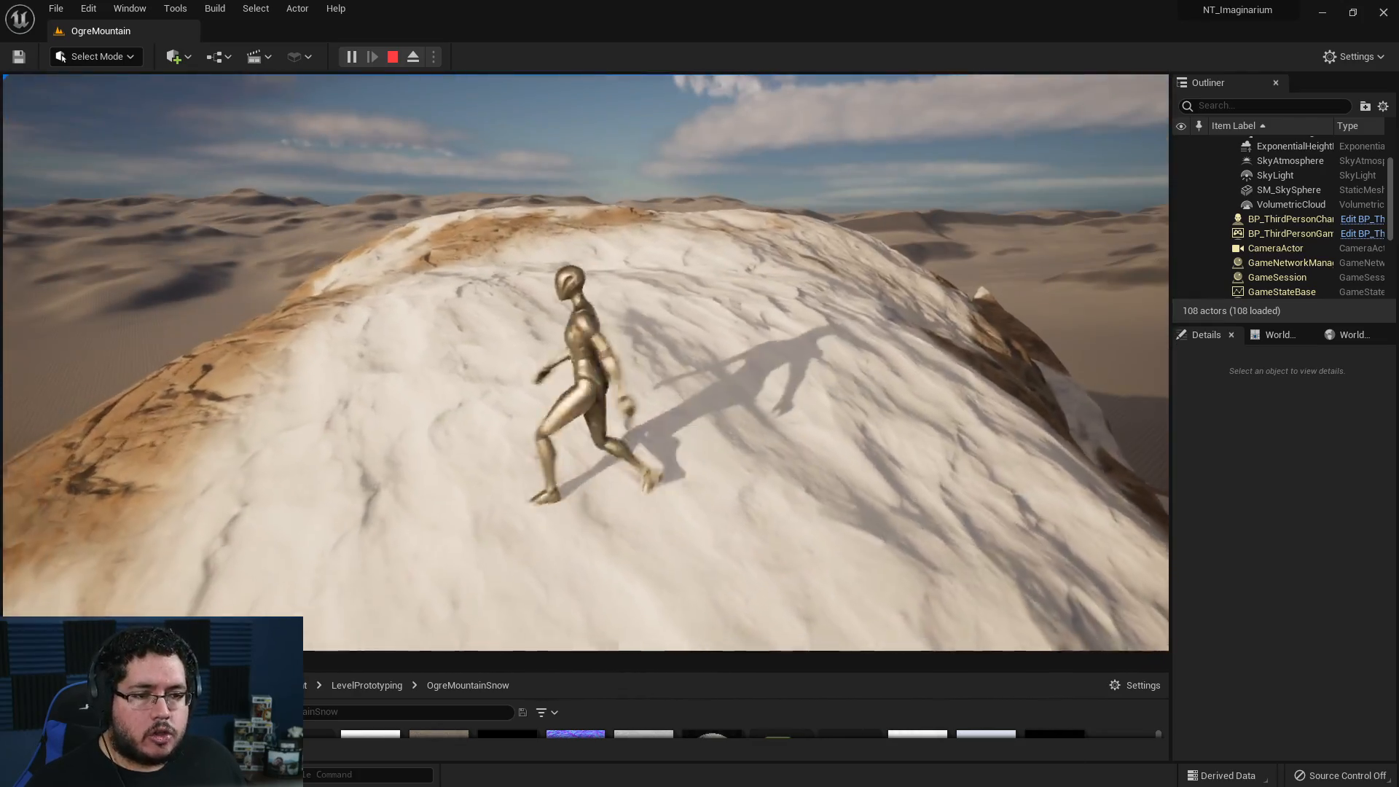
key("a")
key("s")
key("a")
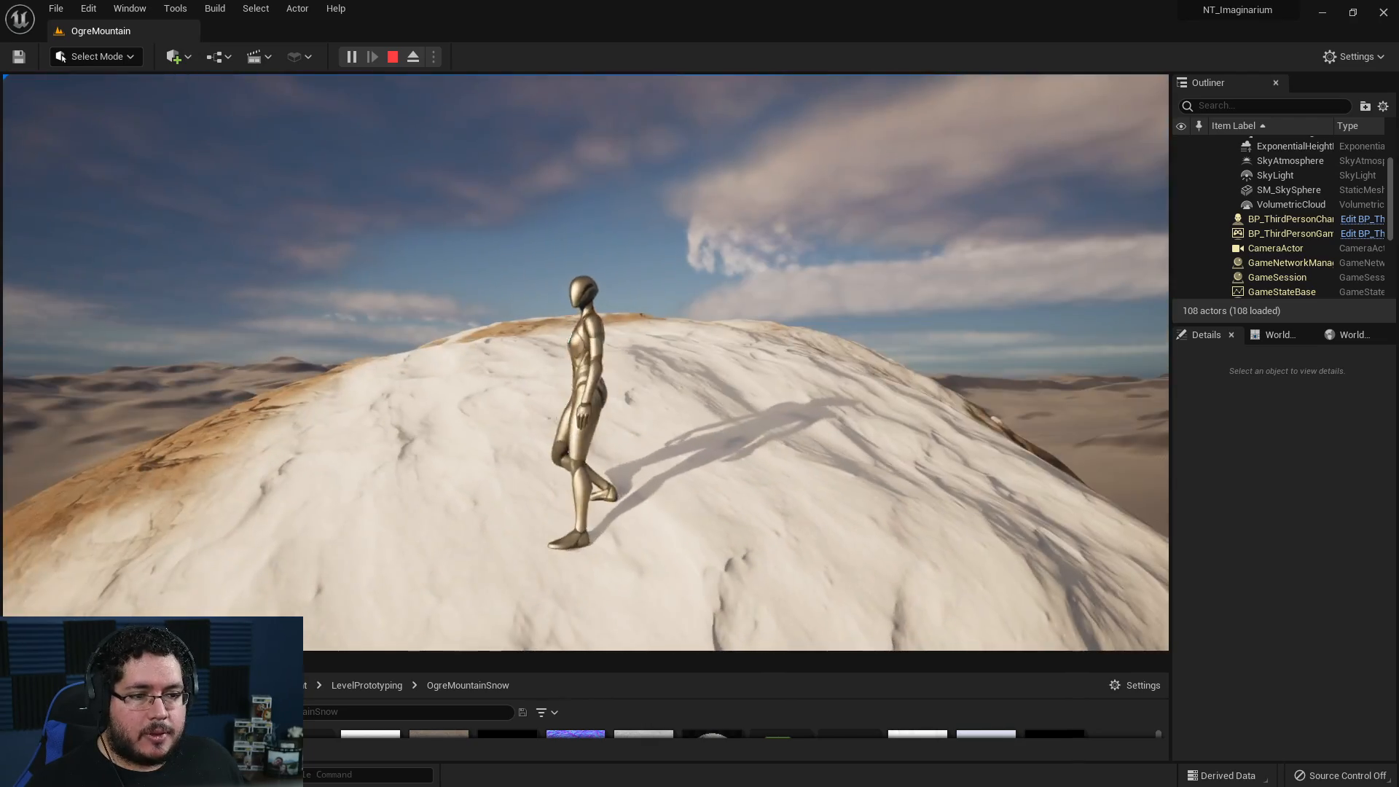
key("w")
key("s")
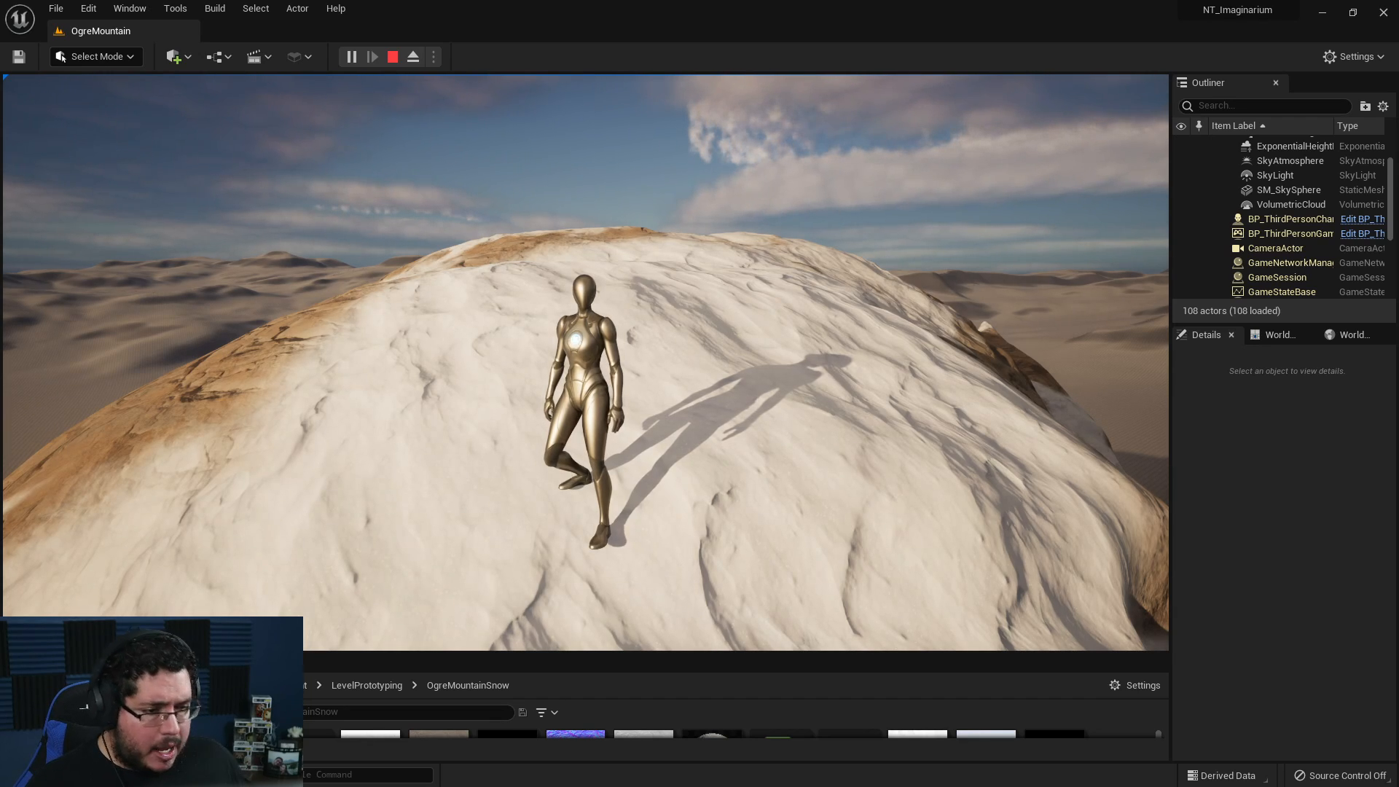
- Detach from the player, fly back to view the whole snowy ogre mountain, and close the material editor
key("alt+Tab")
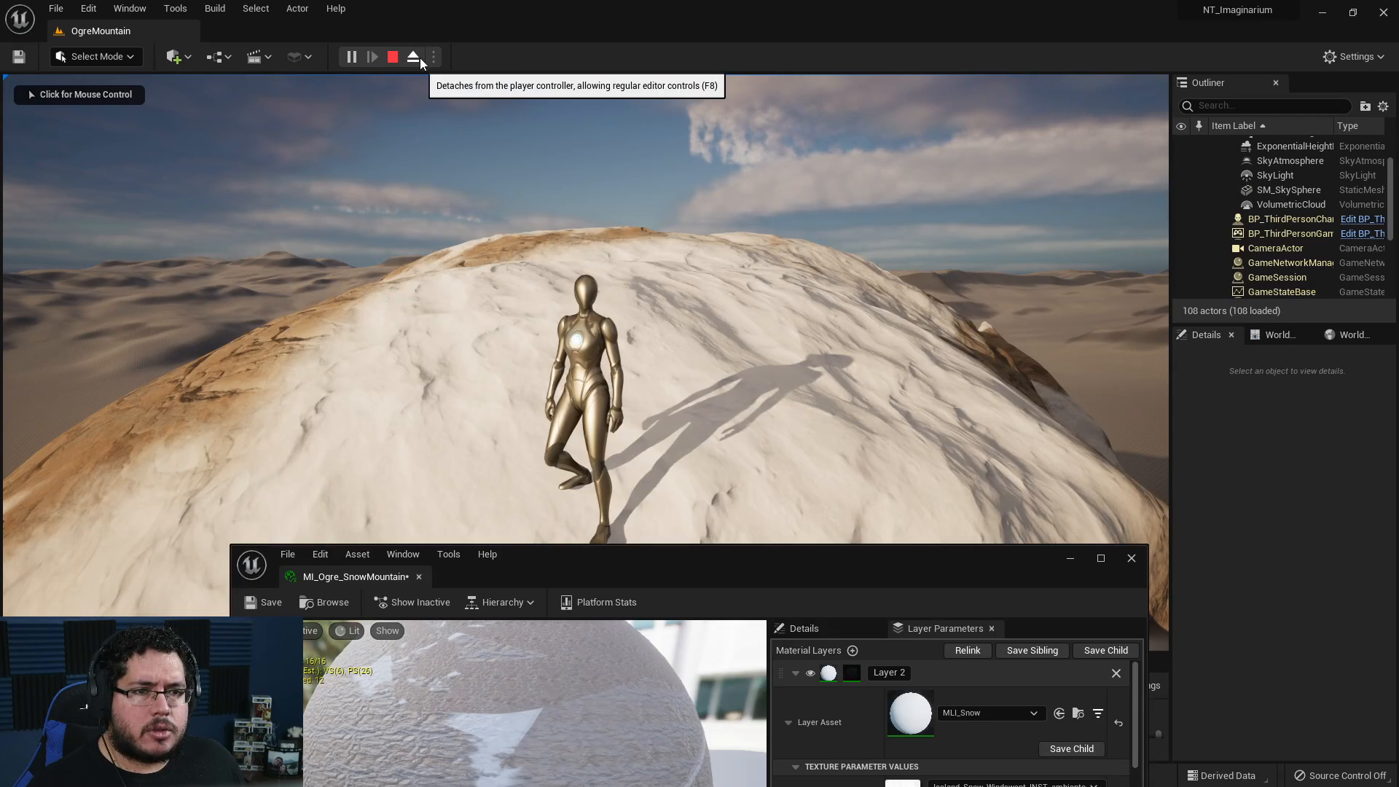
left_click(420, 64)
key("s")
right_click_drag(787, 353, 780, 354)
key("q")
key("s")
key("q")
key("s")
left_click(1132, 559)
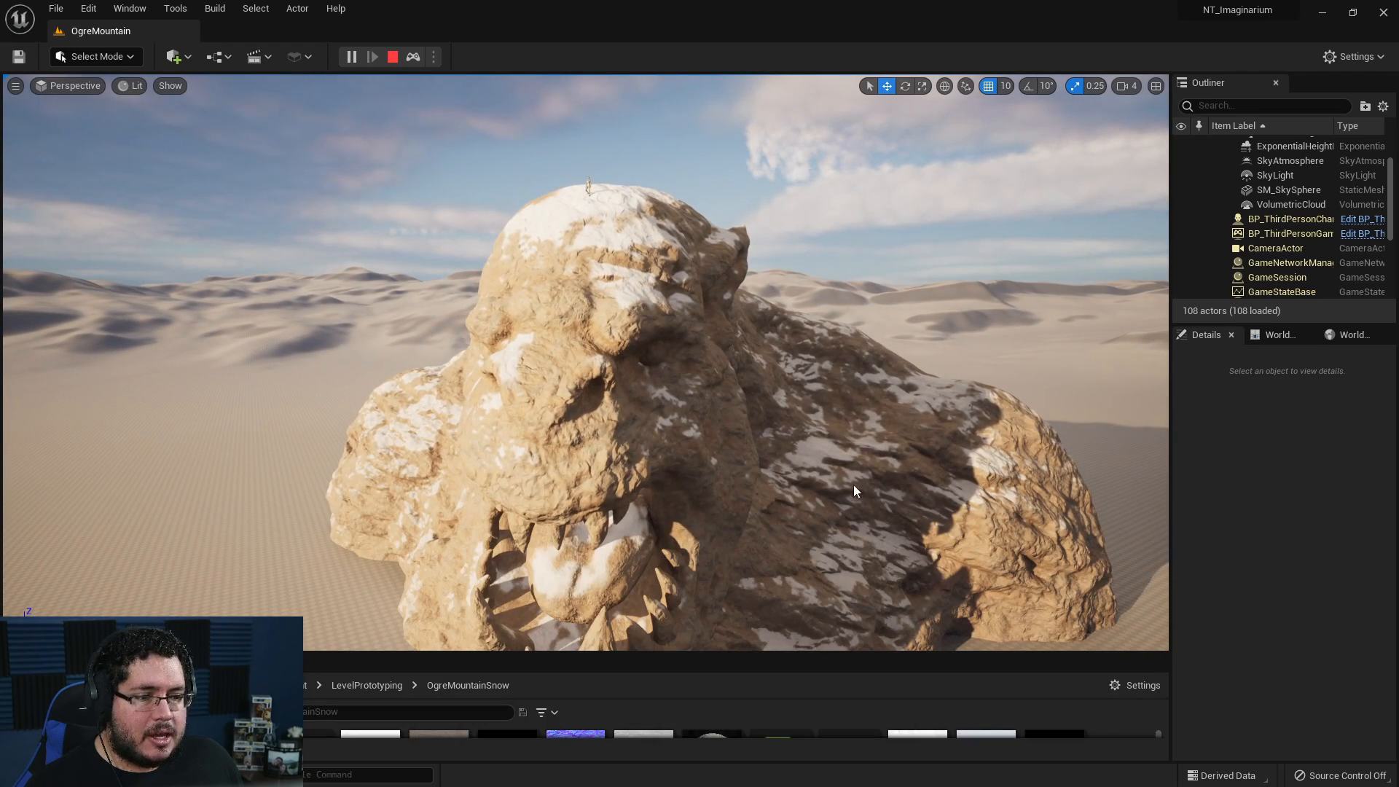
- Select the Ogre_high mesh, enlarge the asset browsing area and open the OgreMountain folder at its material instances
left_click(689, 347)
key("w")
right_click_drag(689, 348, 689, 348)
key("w")
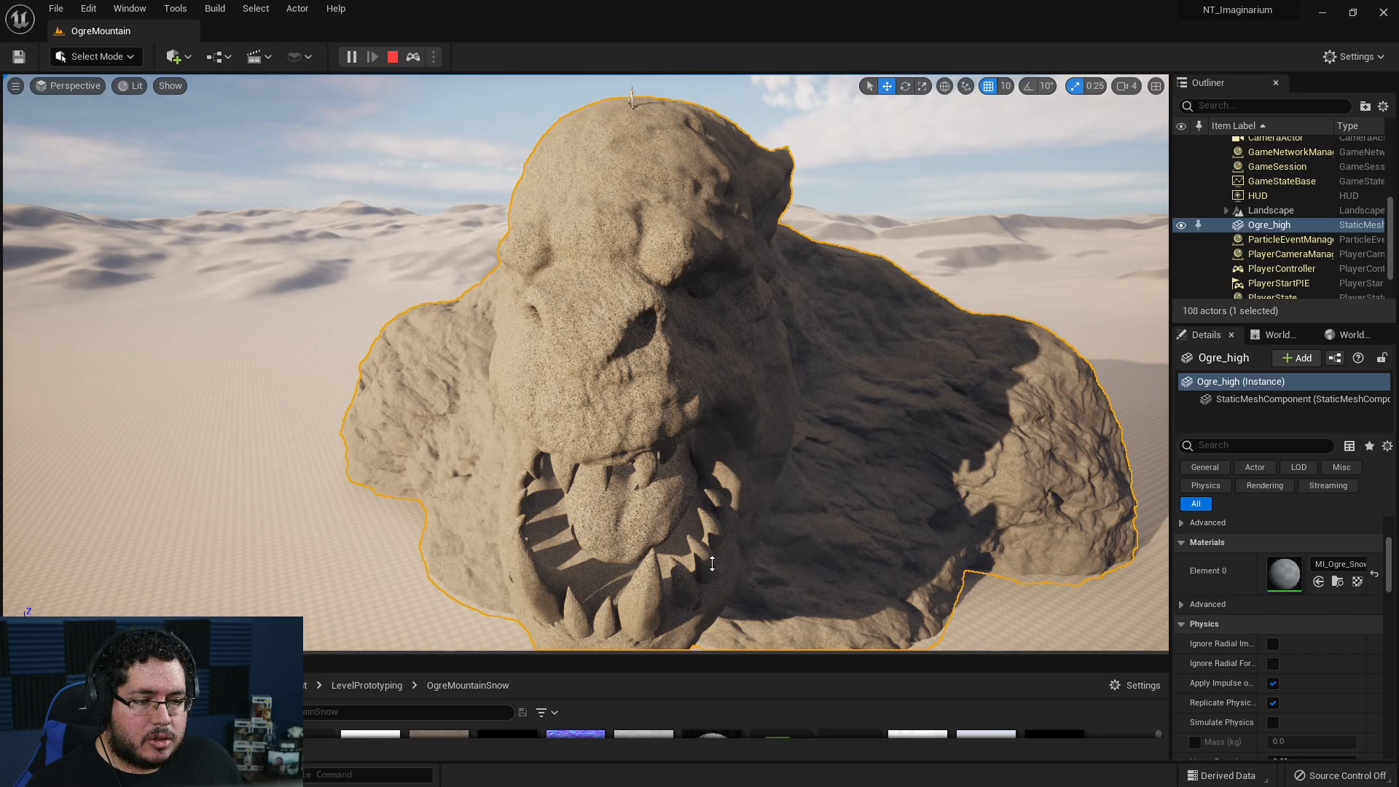
left_click_drag(715, 593, 546, 413)
left_click(375, 448)
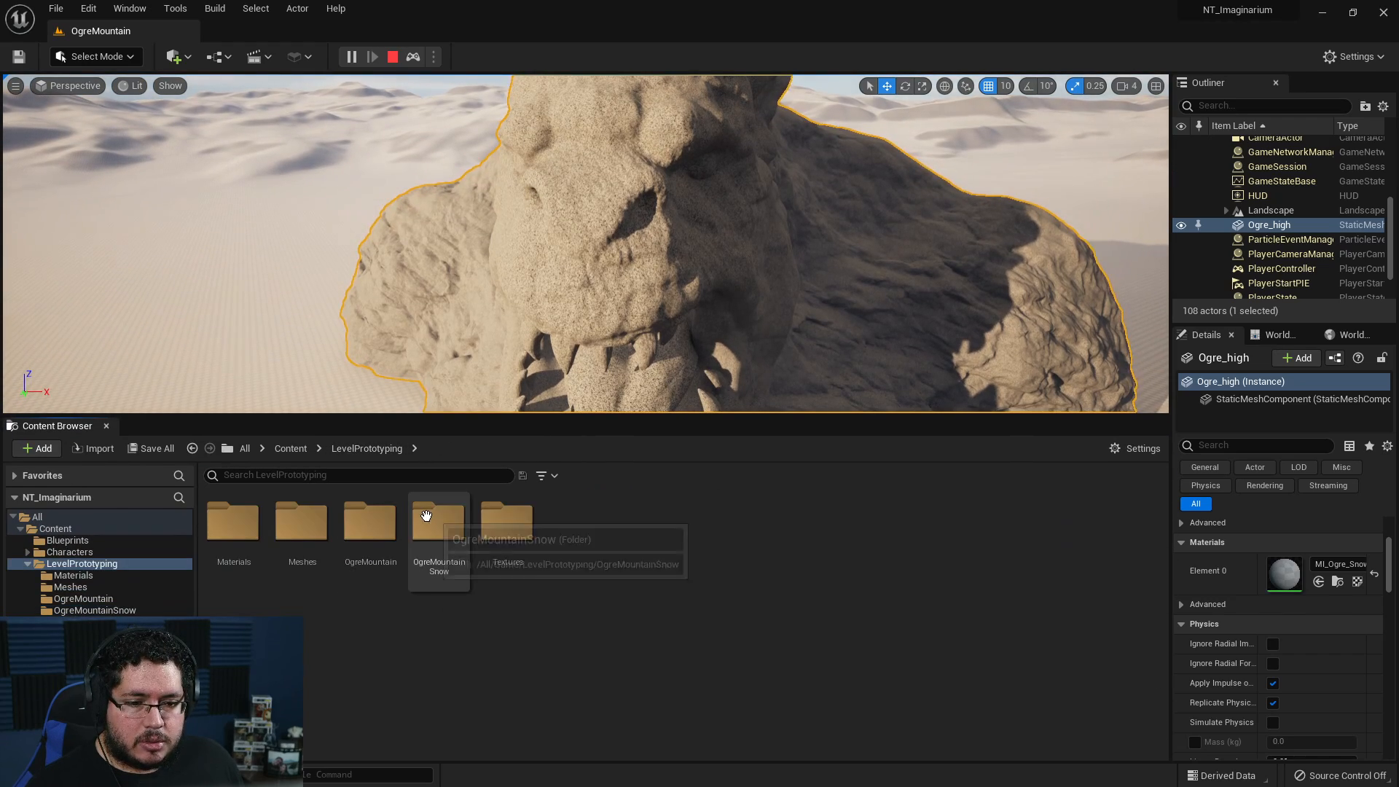
double_click(370, 521)
scroll(503, 587, "down", 2)
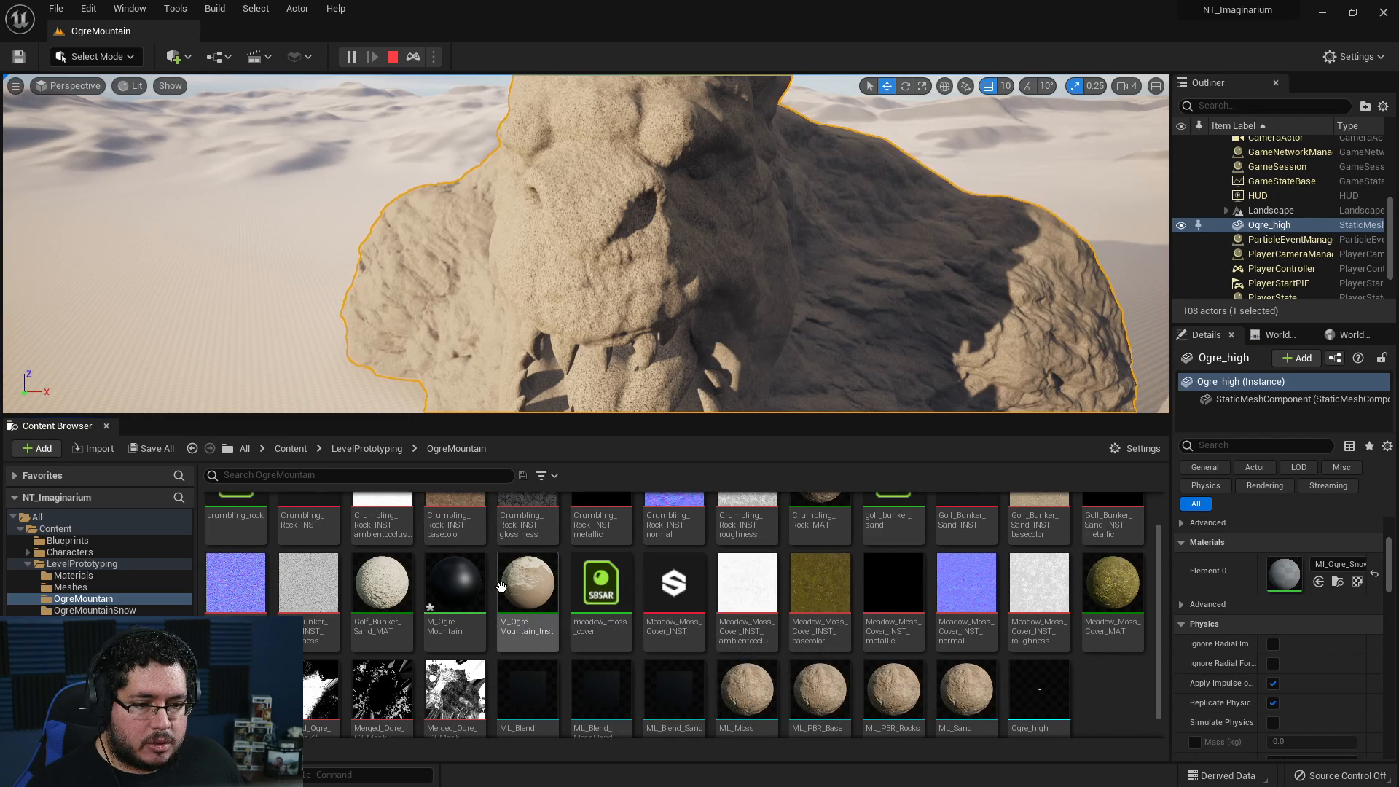
- Apply M_OgreMountain_Inst to the ogre mountain, view the result and move the selection off the mesh
left_click_drag(527, 594, 603, 297)
right_click_drag(602, 296, 786, 229)
left_click(844, 225)
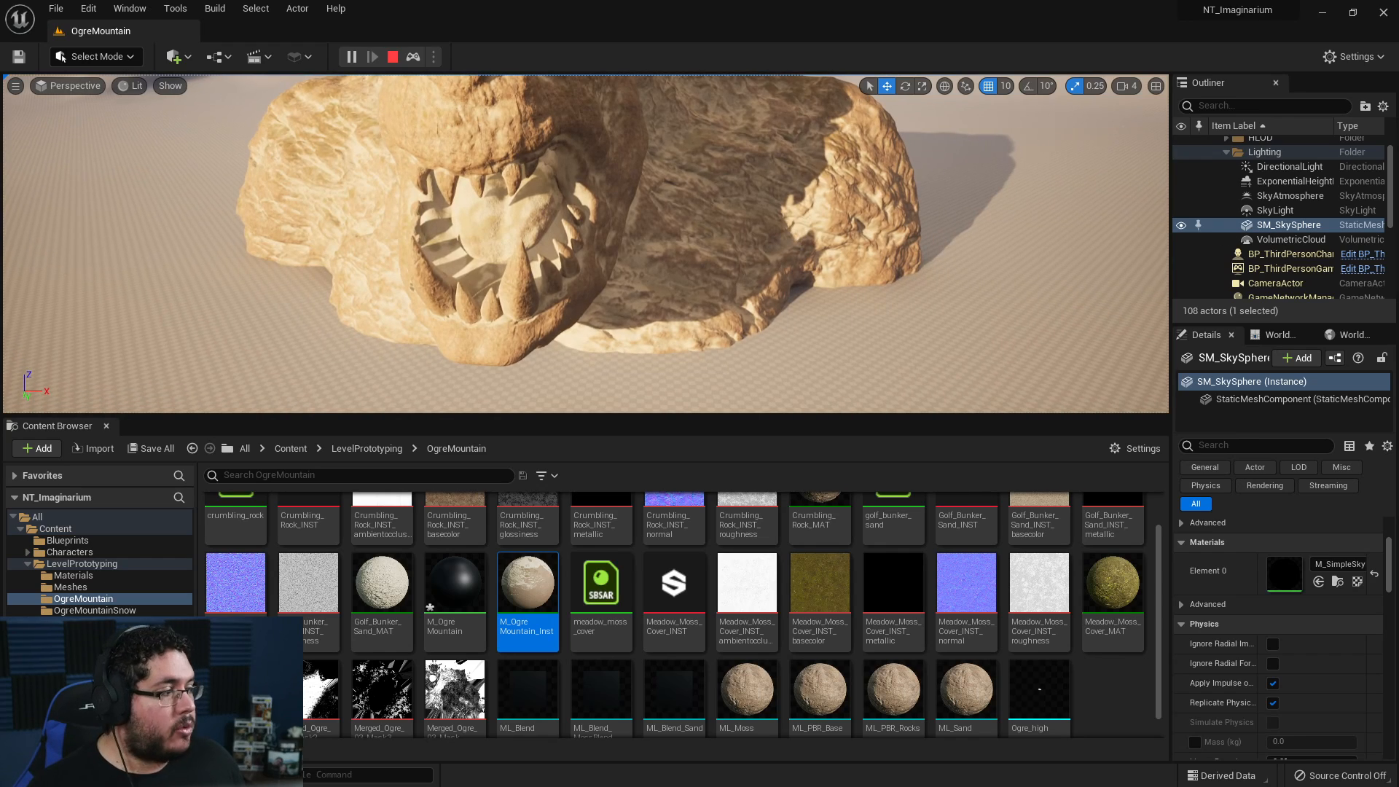